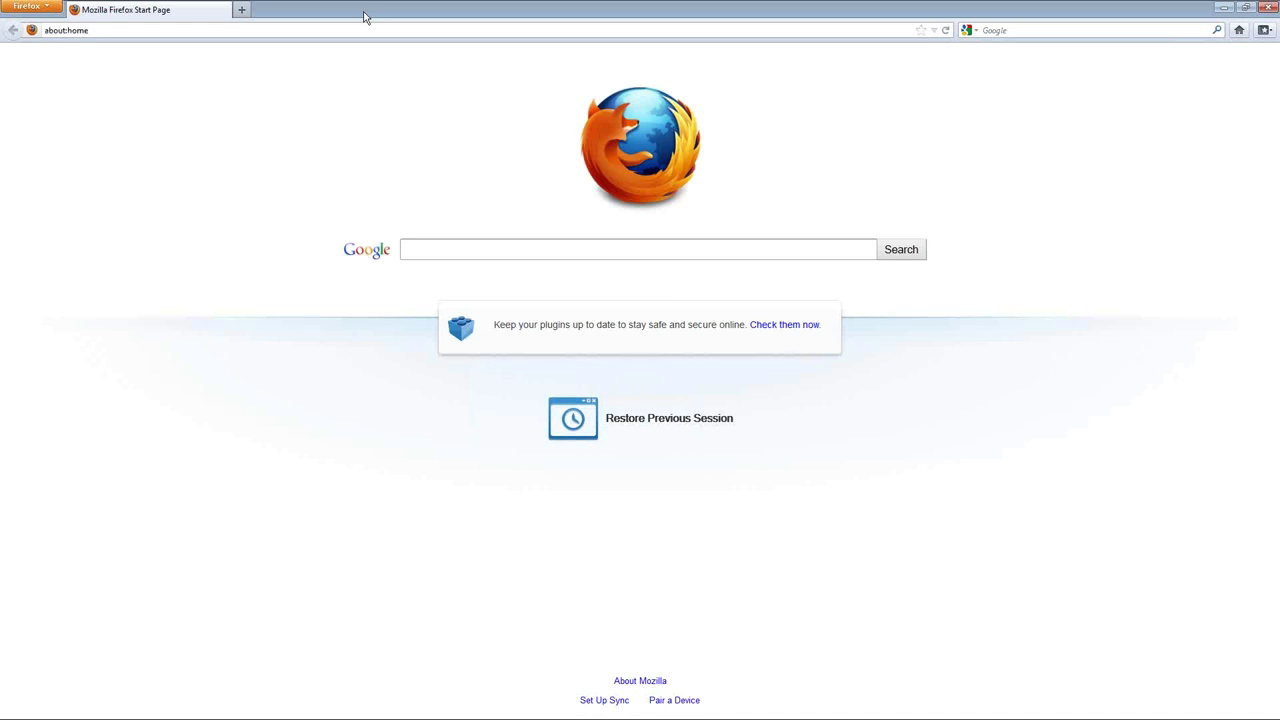
Open the Partner Dashboard login page at dashboard.sosonlinebackup.com
{"action": "left_click", "coordinate": [320, 30]}
{"action": "type", "text": "das"}
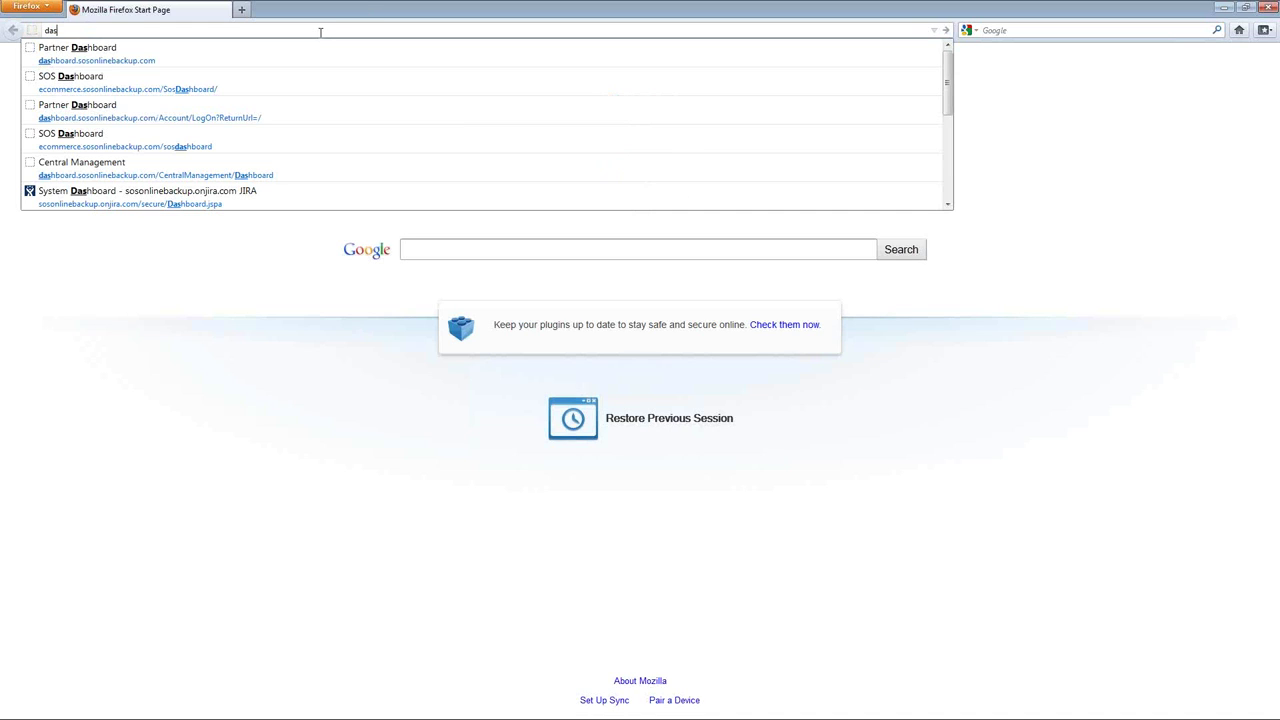
{"action": "type", "text": "hbdard"}
{"action": "key", "text": "Return"}
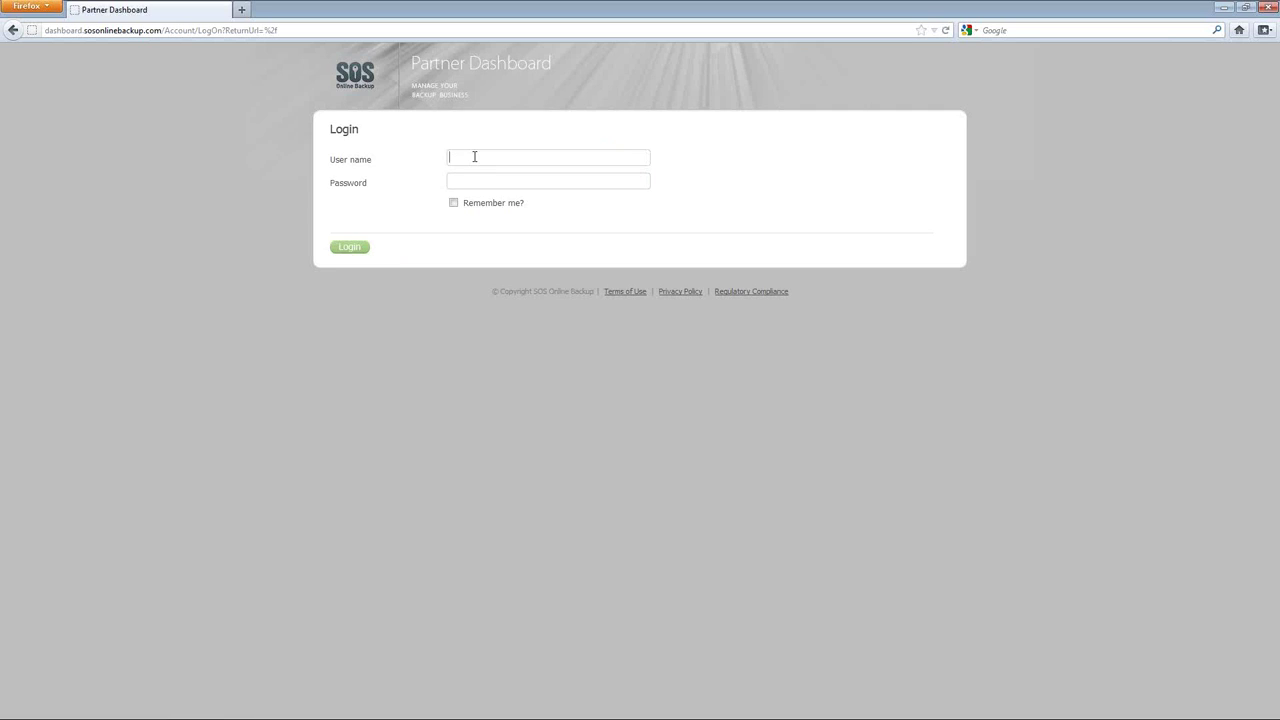
Enter the partner account's user name and password and try to log in to the Partner Dashboard
{"action": "type", "text": "acm"}
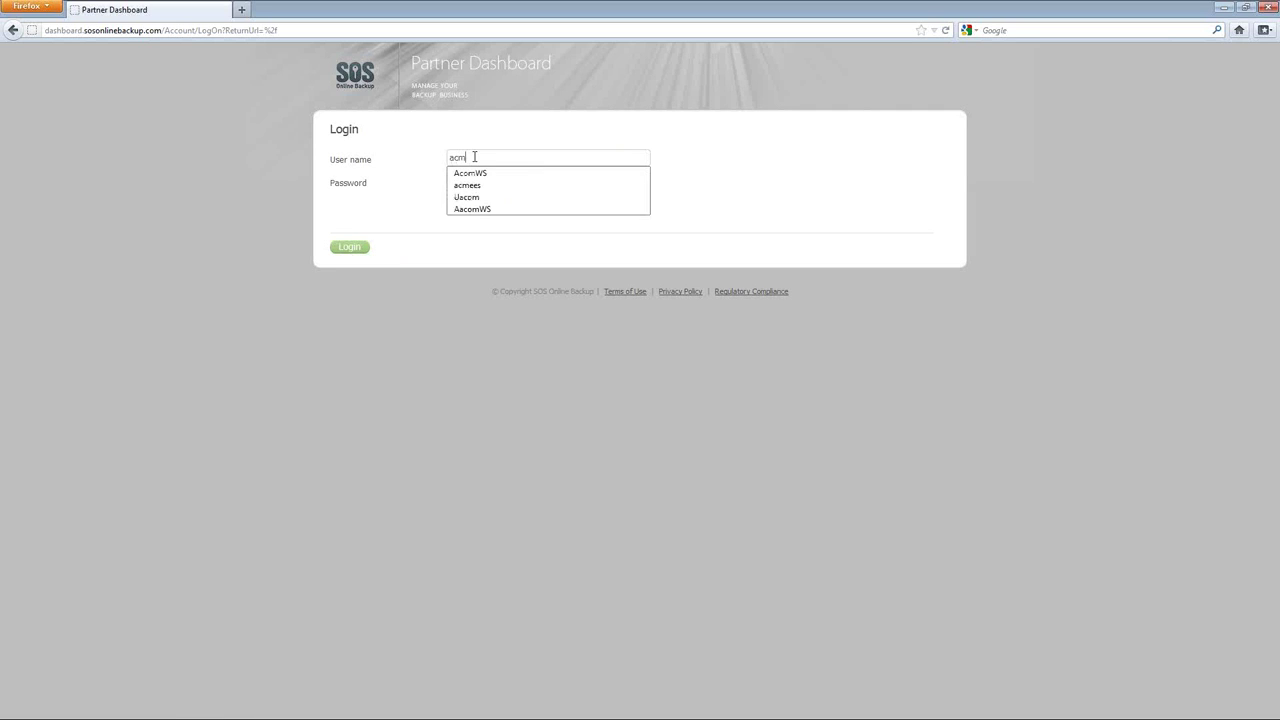
{"action": "type", "text": "ees"}
{"action": "key", "text": "Tab"}
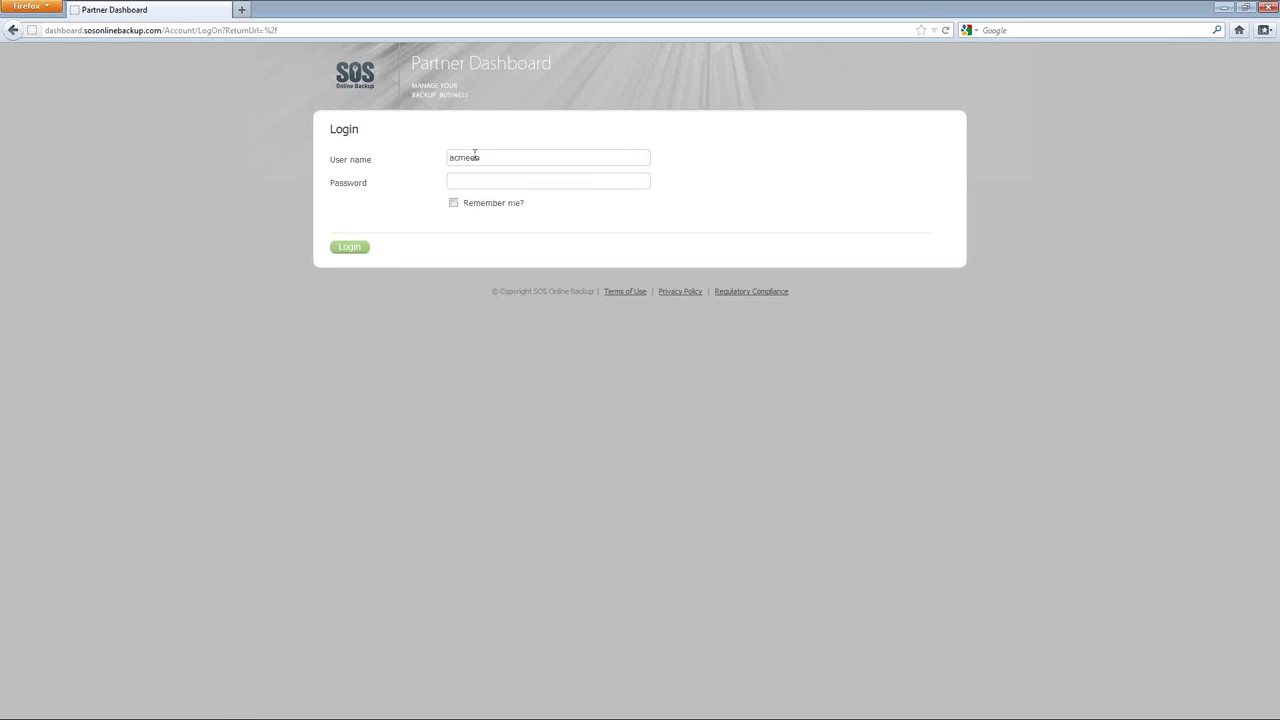
{"action": "type", "text": "*********"}
{"action": "key", "text": "Return"}
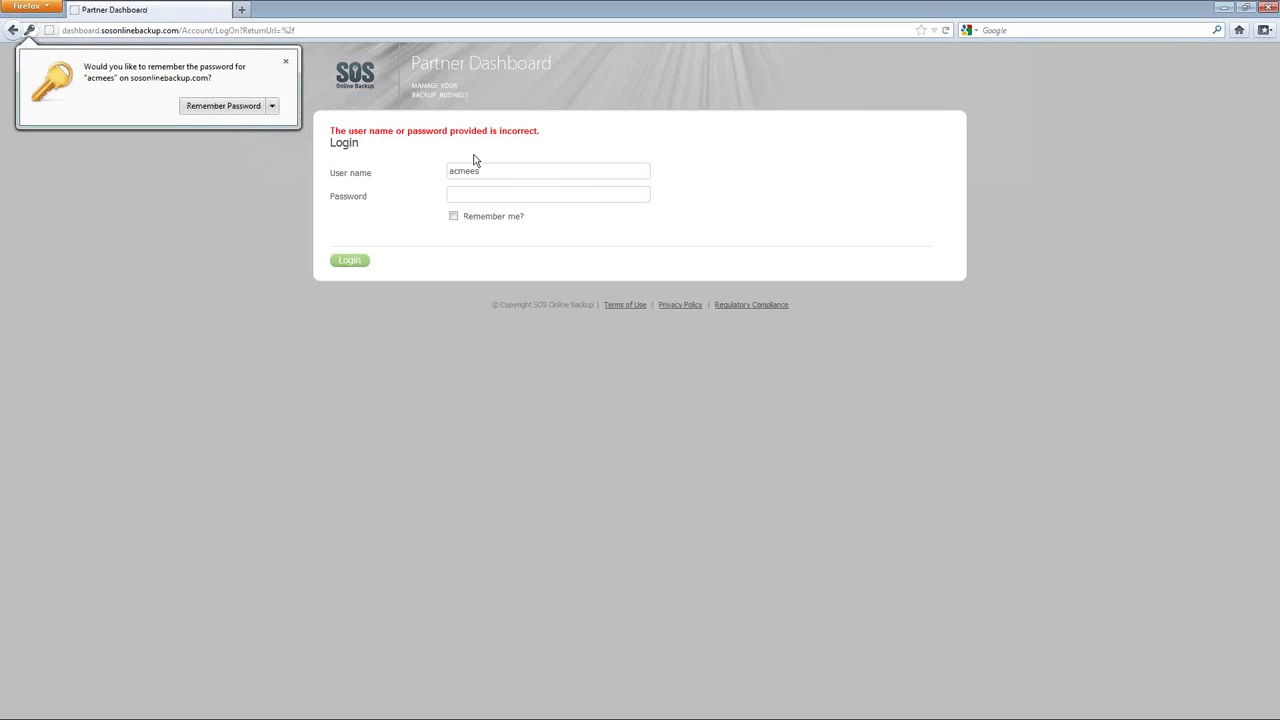
Dismiss the offer to remember the password, re-enter the account password and log in
{"action": "left_click", "coordinate": [334, 97]}
{"action": "type", "text": "********"}
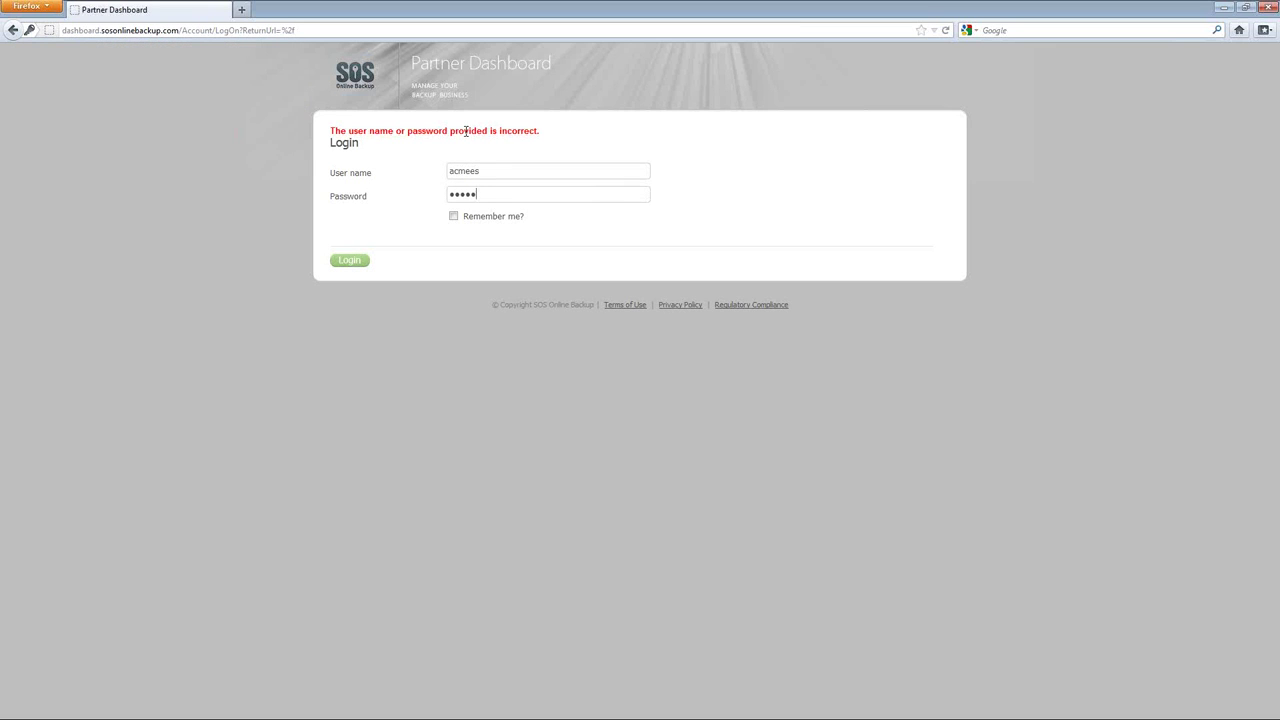
{"action": "key", "text": "Return"}
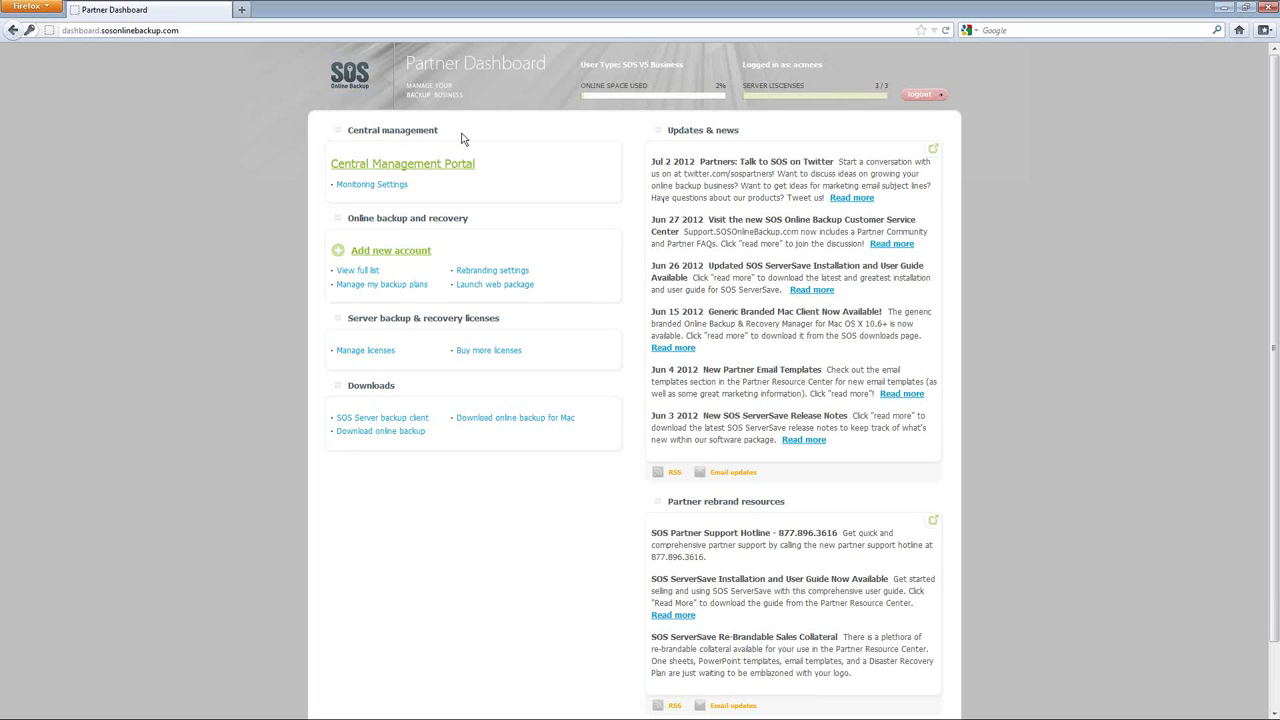
Open the Central Management Portal and inspect the backup details of the first two completed systems in the list
{"action": "left_click", "coordinate": [383, 165]}
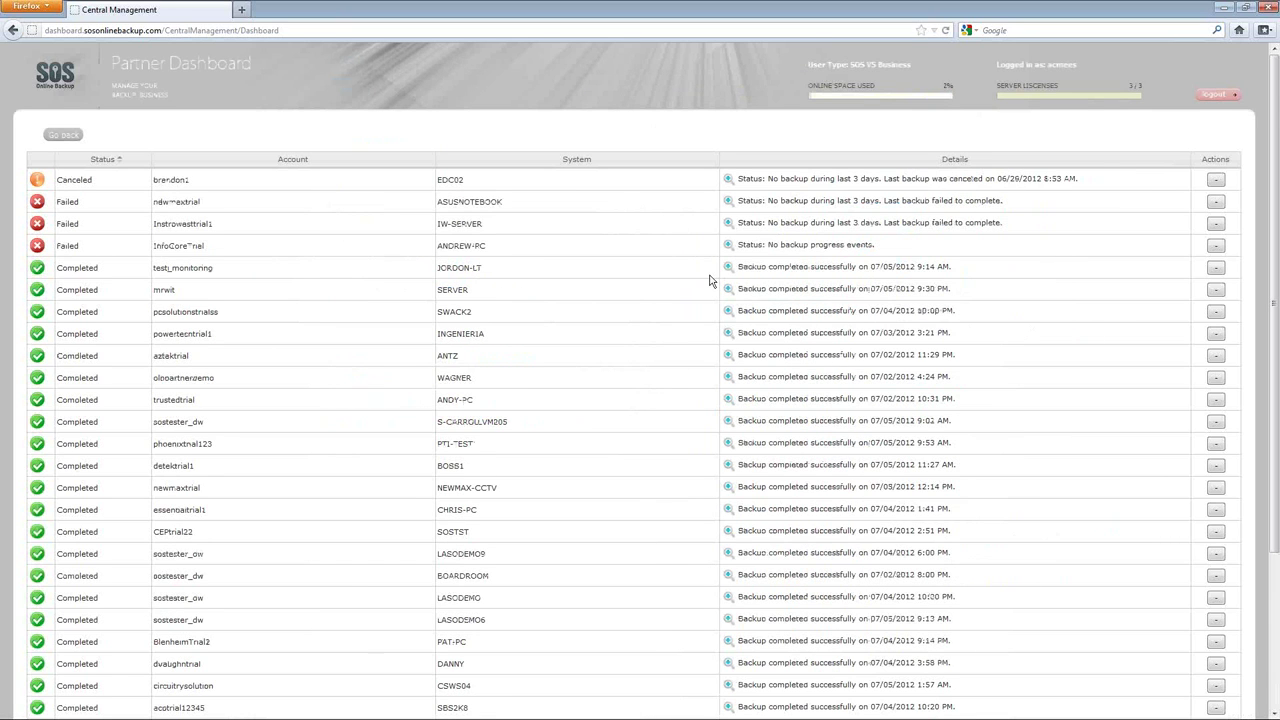
{"action": "left_click", "coordinate": [709, 276]}
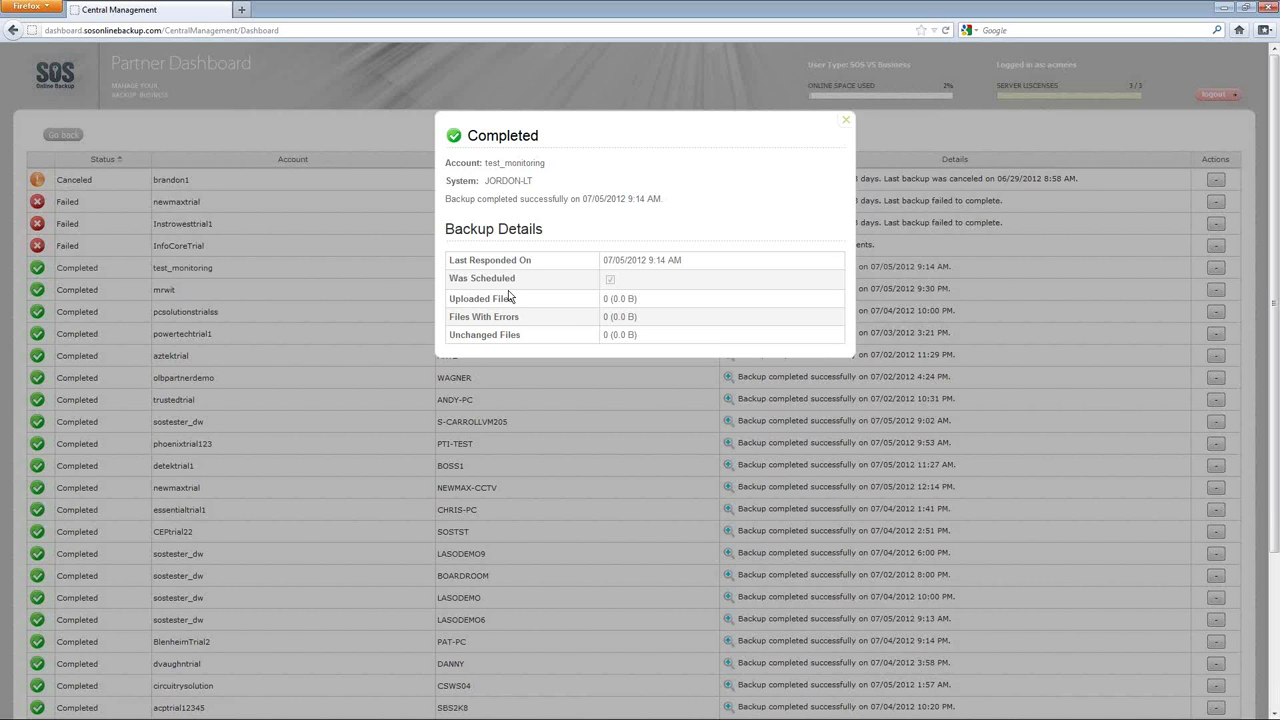
{"action": "key", "text": "Escape"}
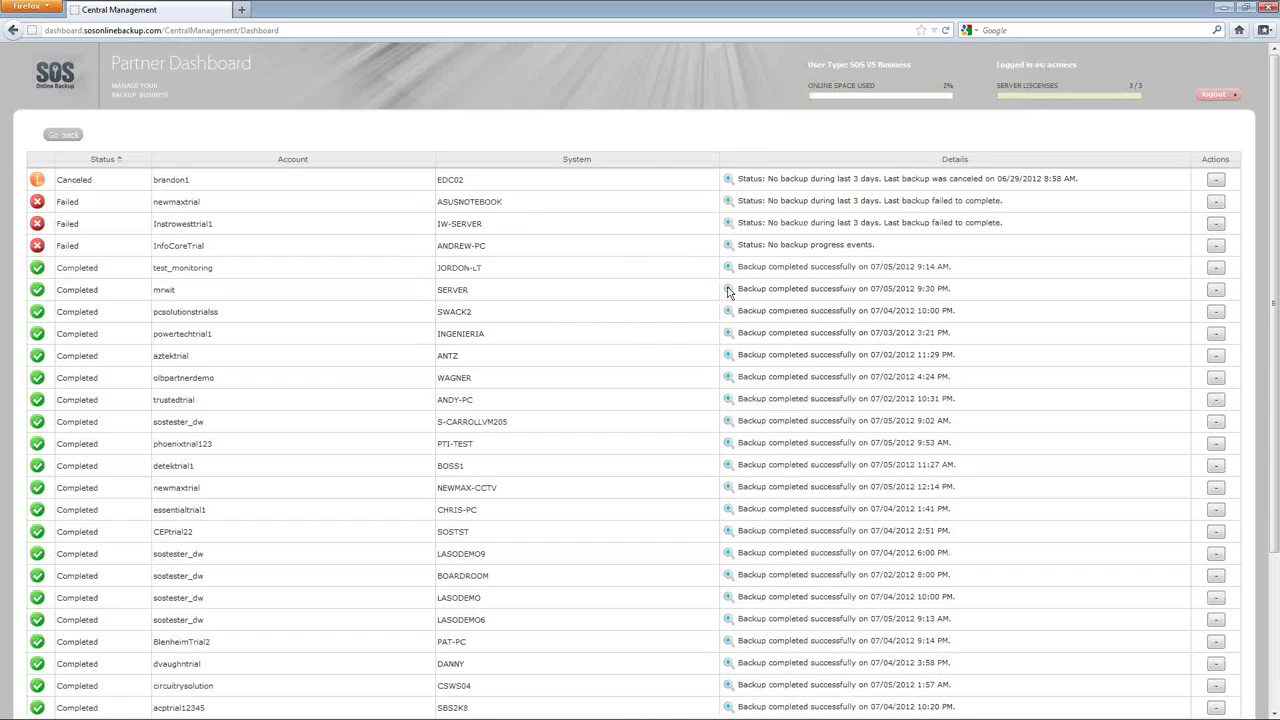
{"action": "left_click", "coordinate": [728, 291]}
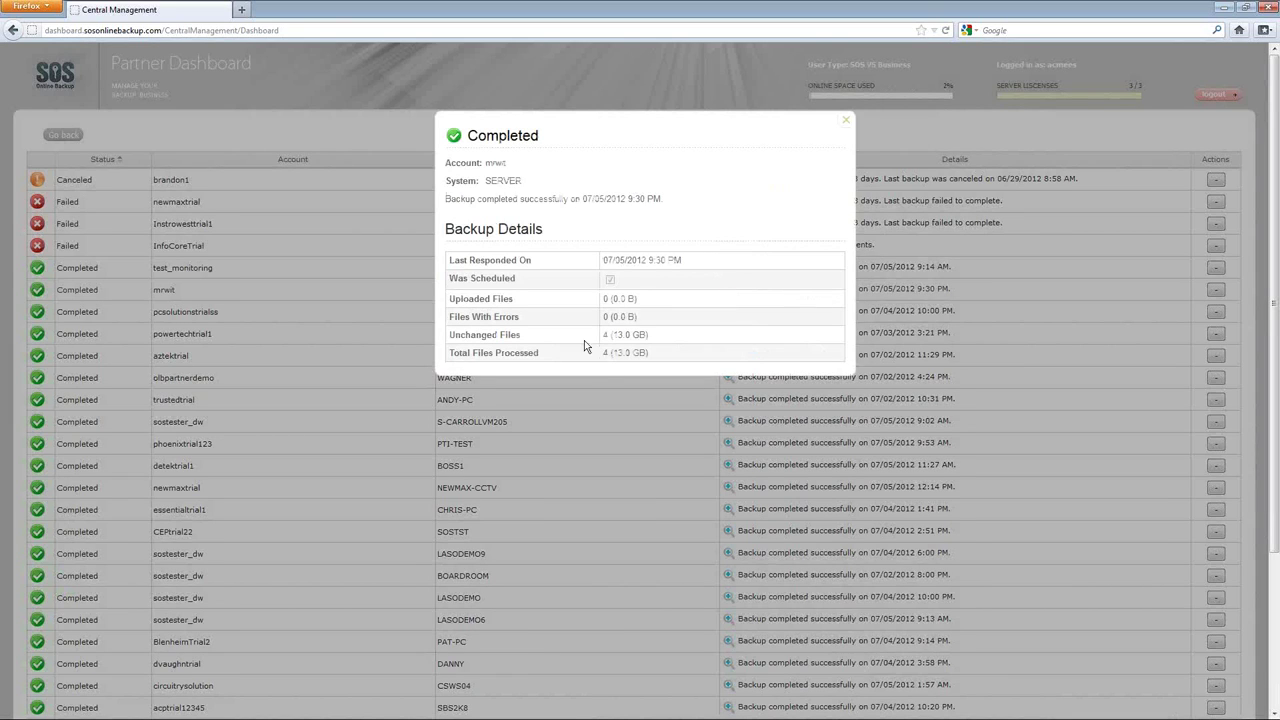
{"action": "left_click", "coordinate": [848, 123]}
{"action": "left_click", "coordinate": [848, 123]}
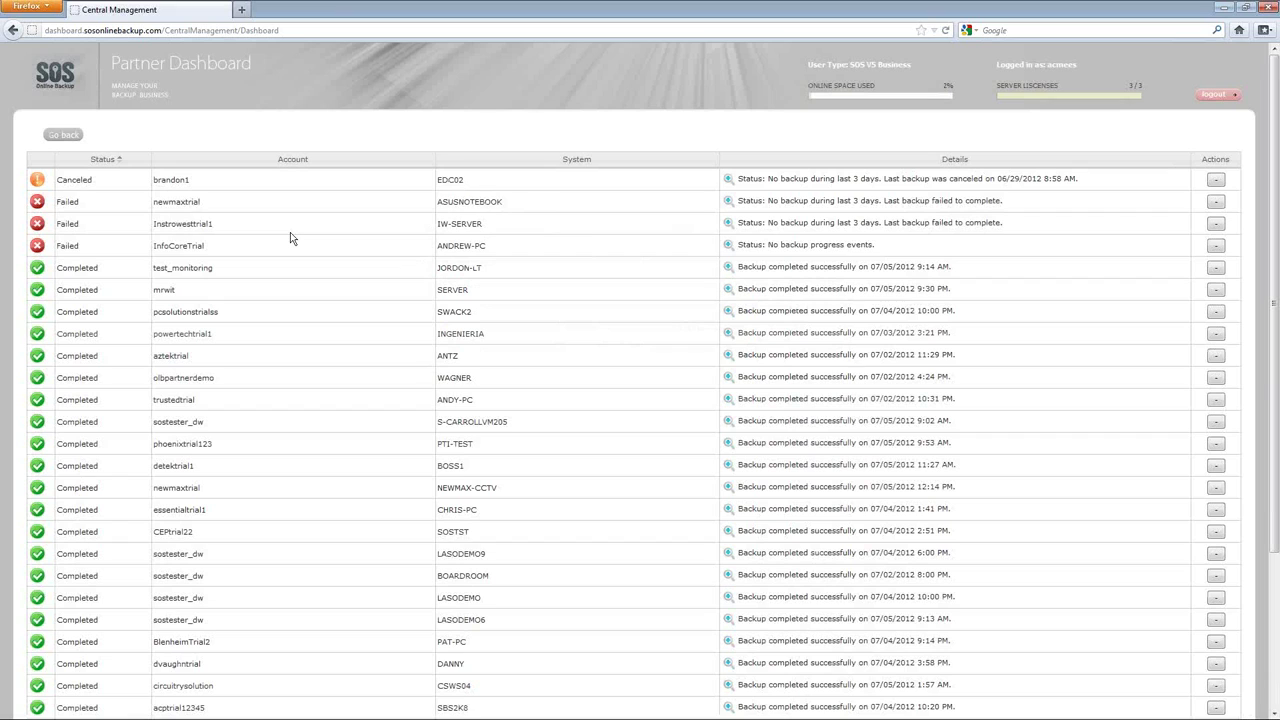
Inspect the last backup details of the failed IW-SERVER system, then look over the backup status list
{"action": "left_click", "coordinate": [728, 223]}
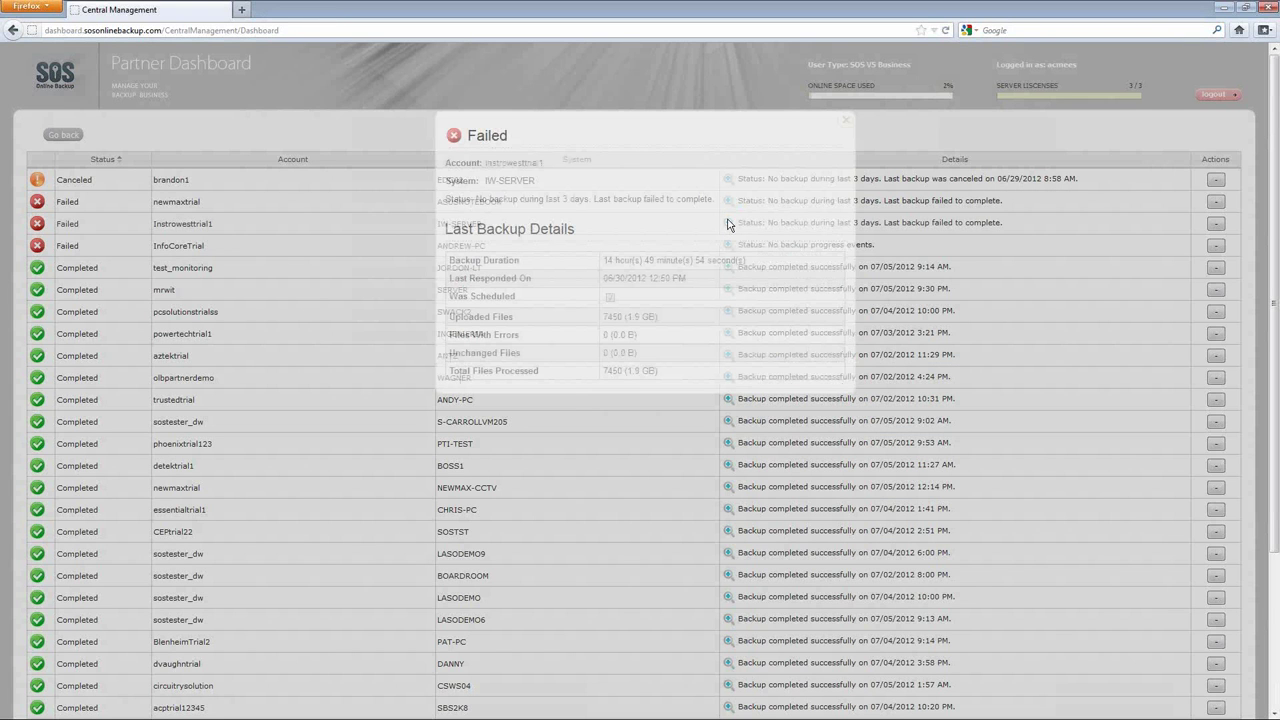
{"action": "left_click", "coordinate": [845, 120]}
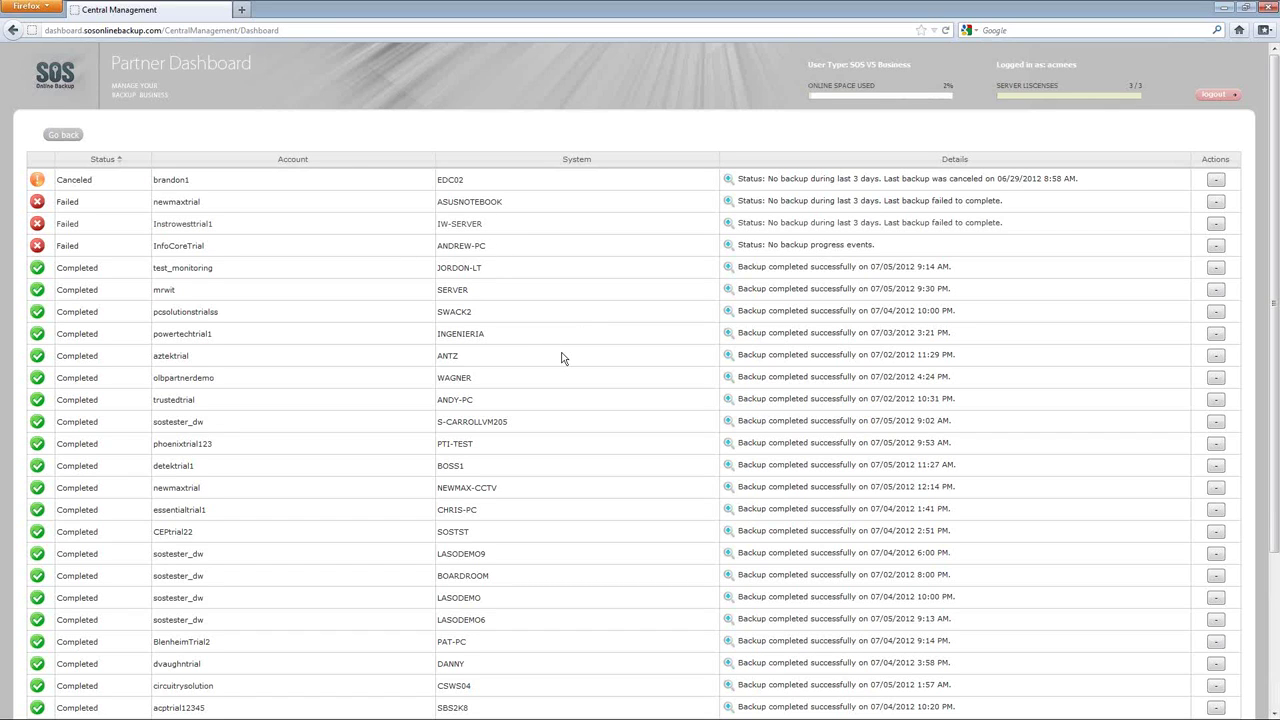
{"action": "scroll", "coordinate": [562, 358], "scroll_direction": "down", "scroll_amount": 2}
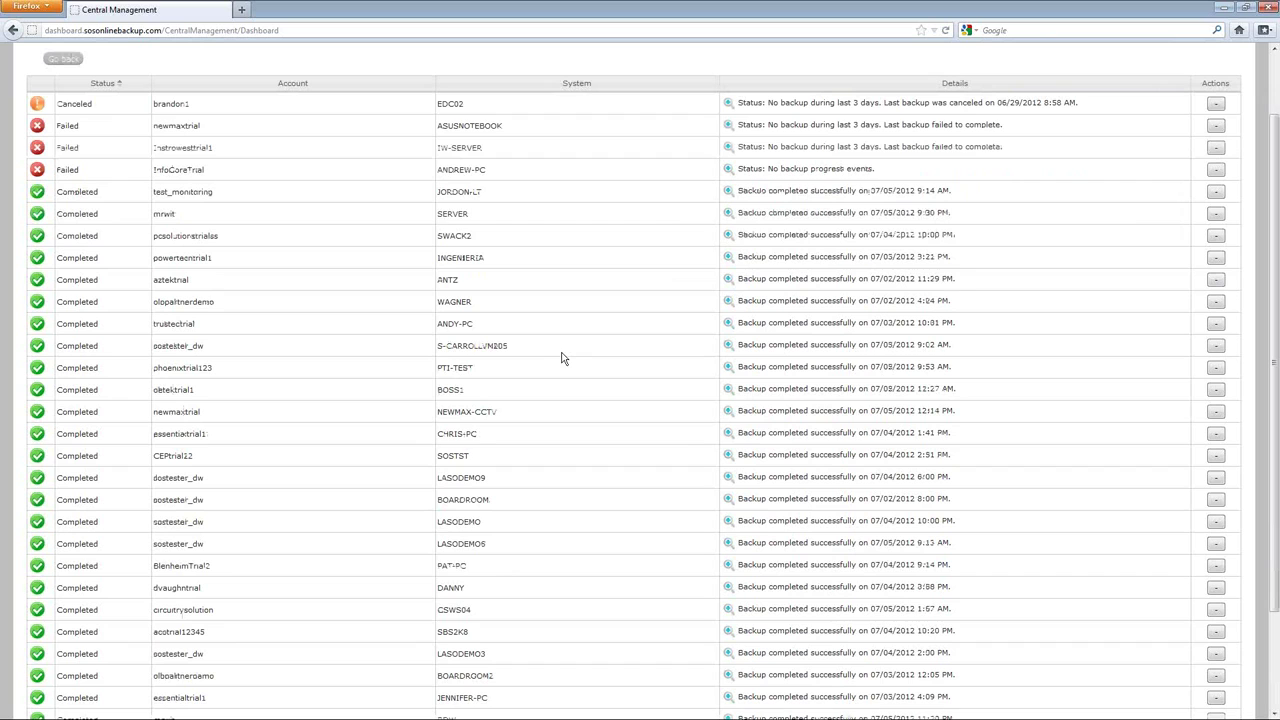
{"action": "scroll", "coordinate": [562, 358], "scroll_direction": "up", "scroll_amount": 2}
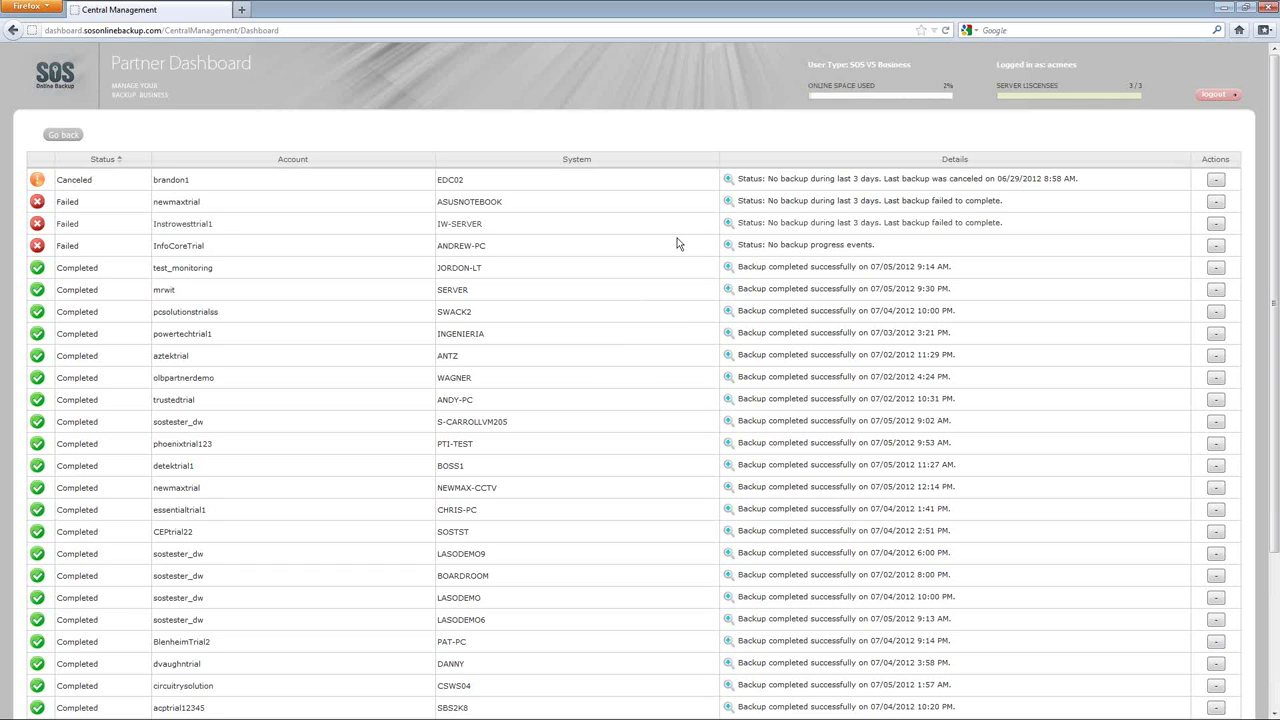
Reverse the list's sort order by status, switch it back and review the listed backups
{"action": "left_click", "coordinate": [96, 160]}
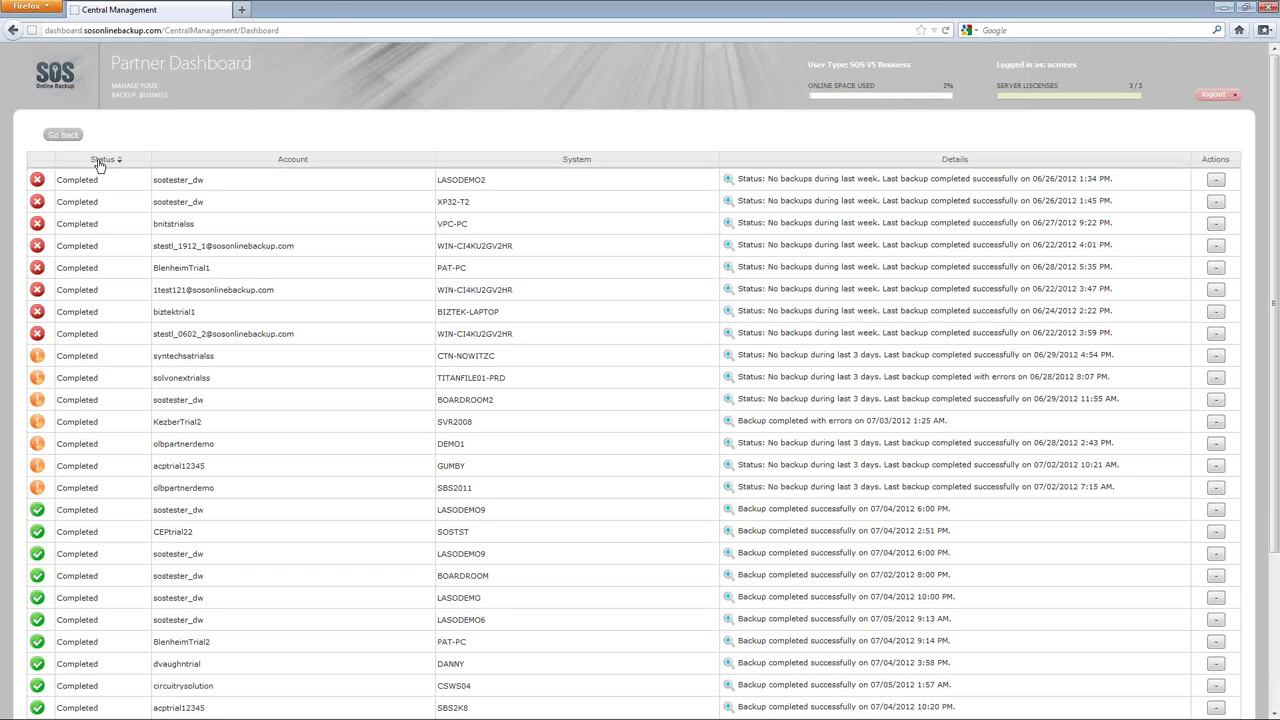
{"action": "left_click", "coordinate": [96, 162]}
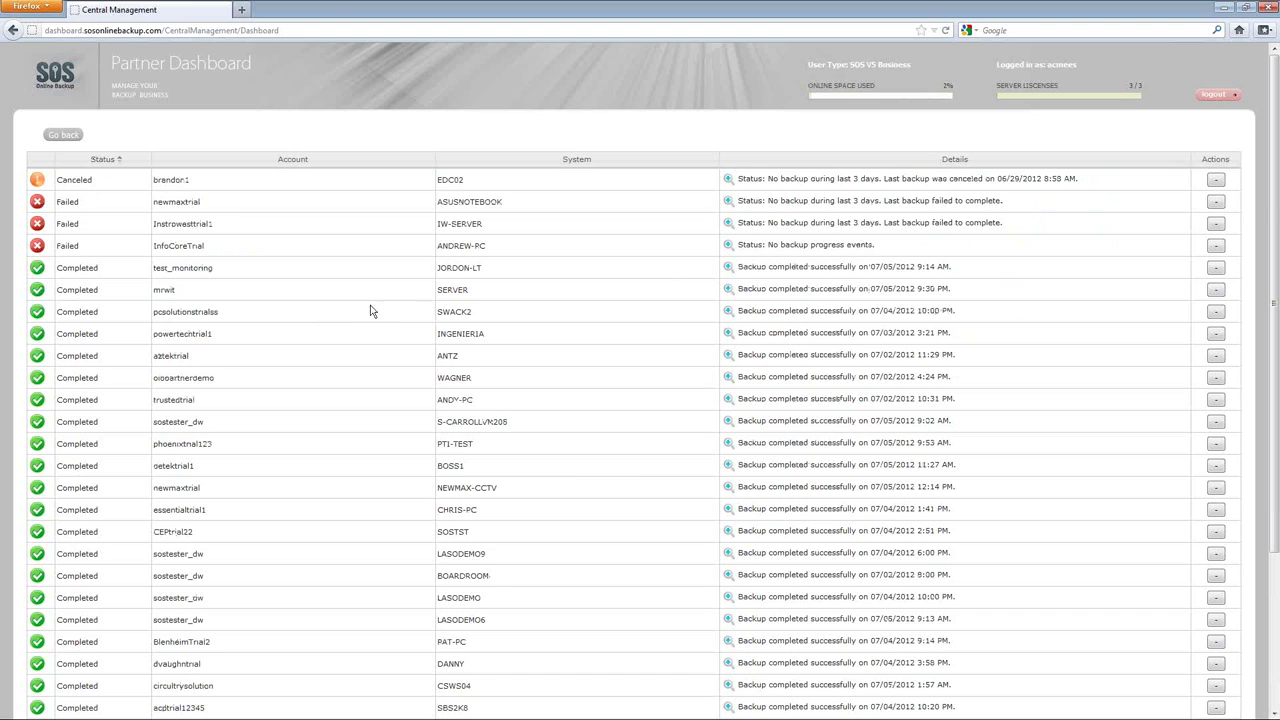
{"action": "scroll", "coordinate": [296, 321], "scroll_direction": "down", "scroll_amount": 3}
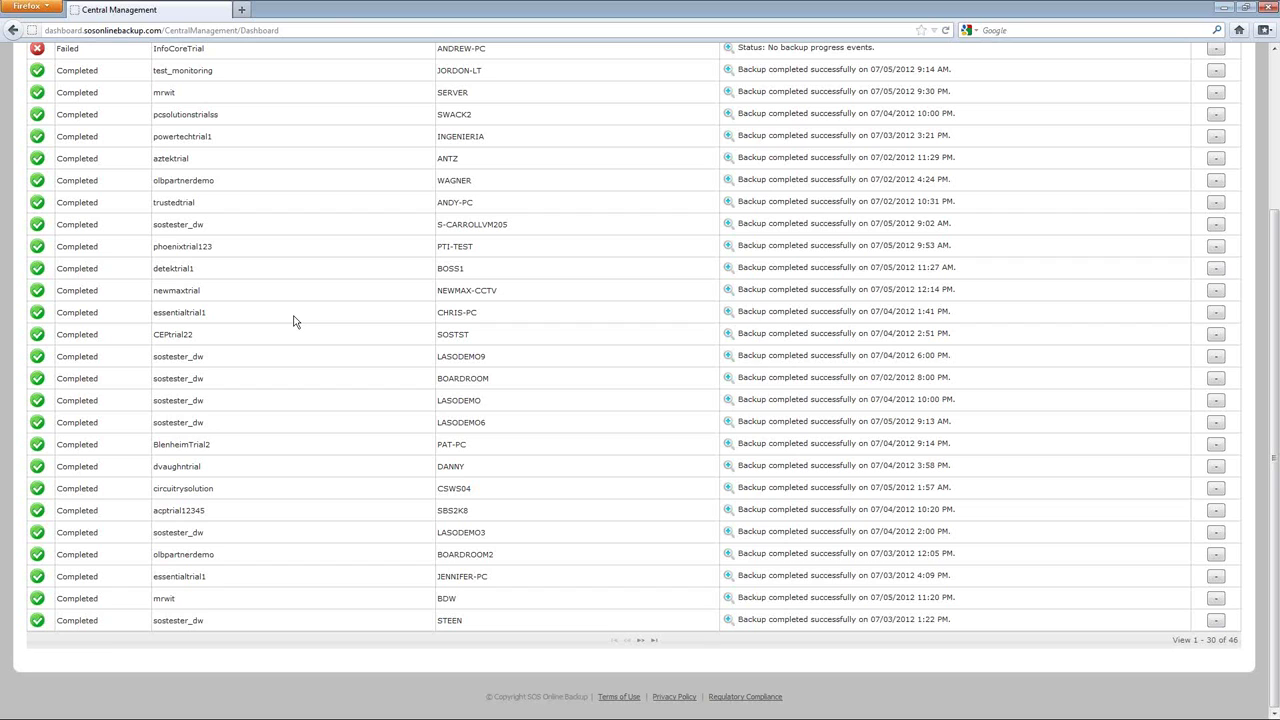
{"action": "scroll", "coordinate": [293, 321], "scroll_direction": "up", "scroll_amount": 3}
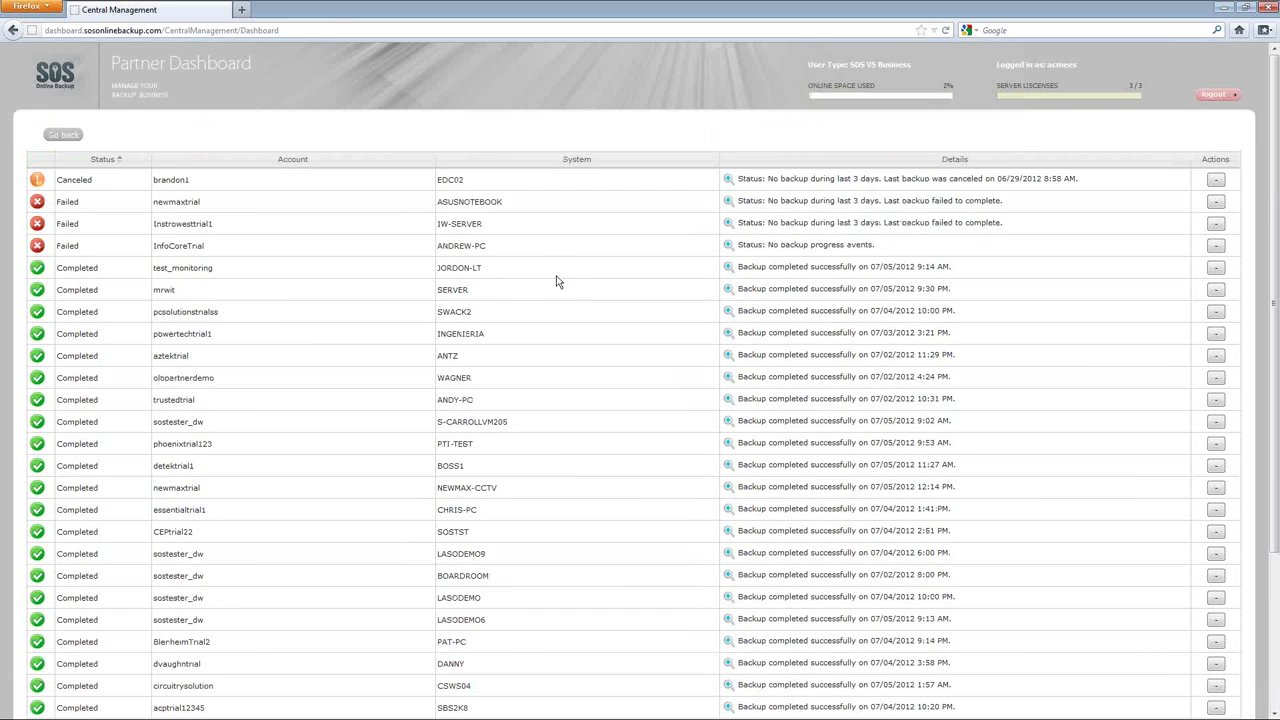
Return to the dashboard's home page and open the partner web package site partnername.onlinebackupcheckout.com in a new tab
{"action": "left_click", "coordinate": [62, 137]}
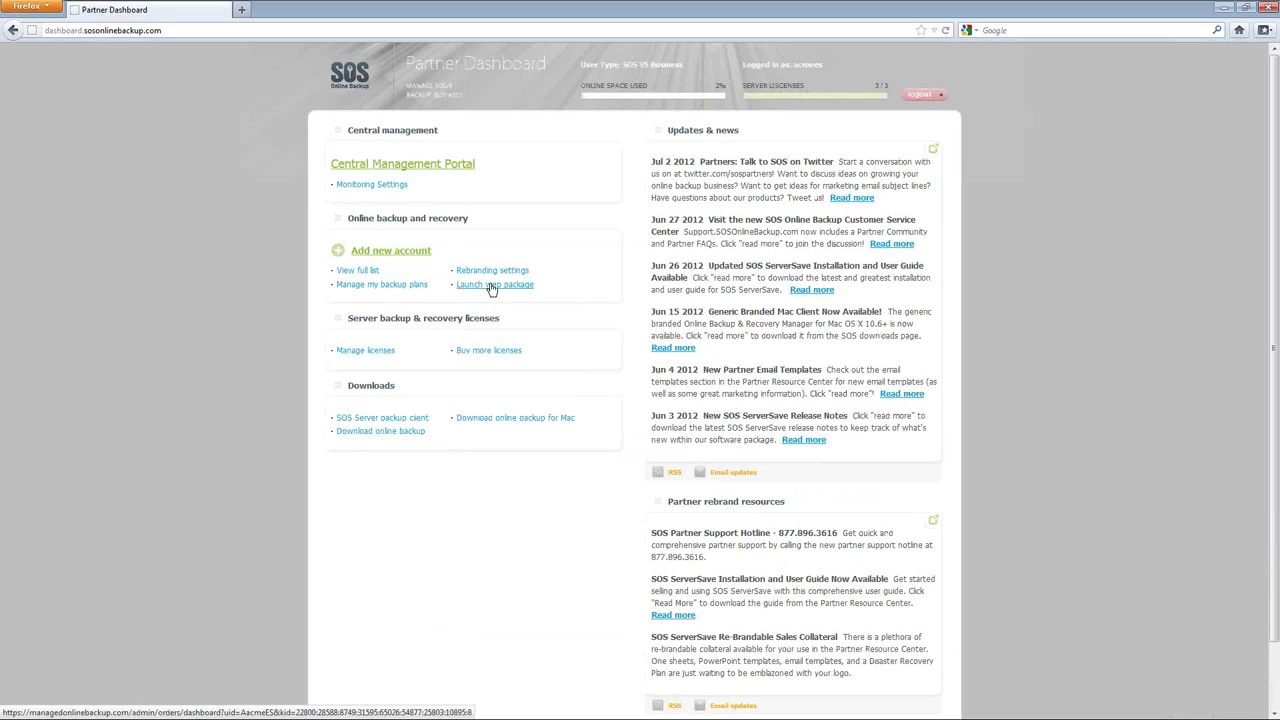
{"action": "left_click", "coordinate": [240, 12]}
{"action": "type", "text": "d"}
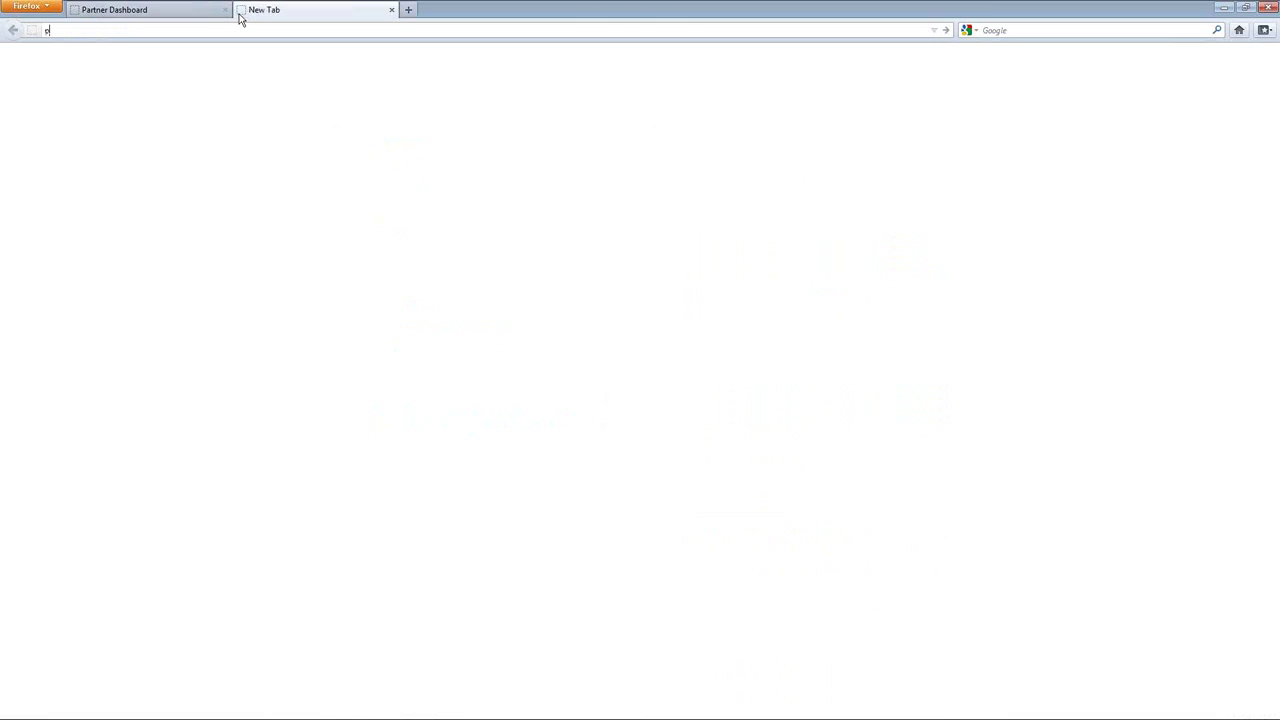
{"action": "type", "text": "art"}
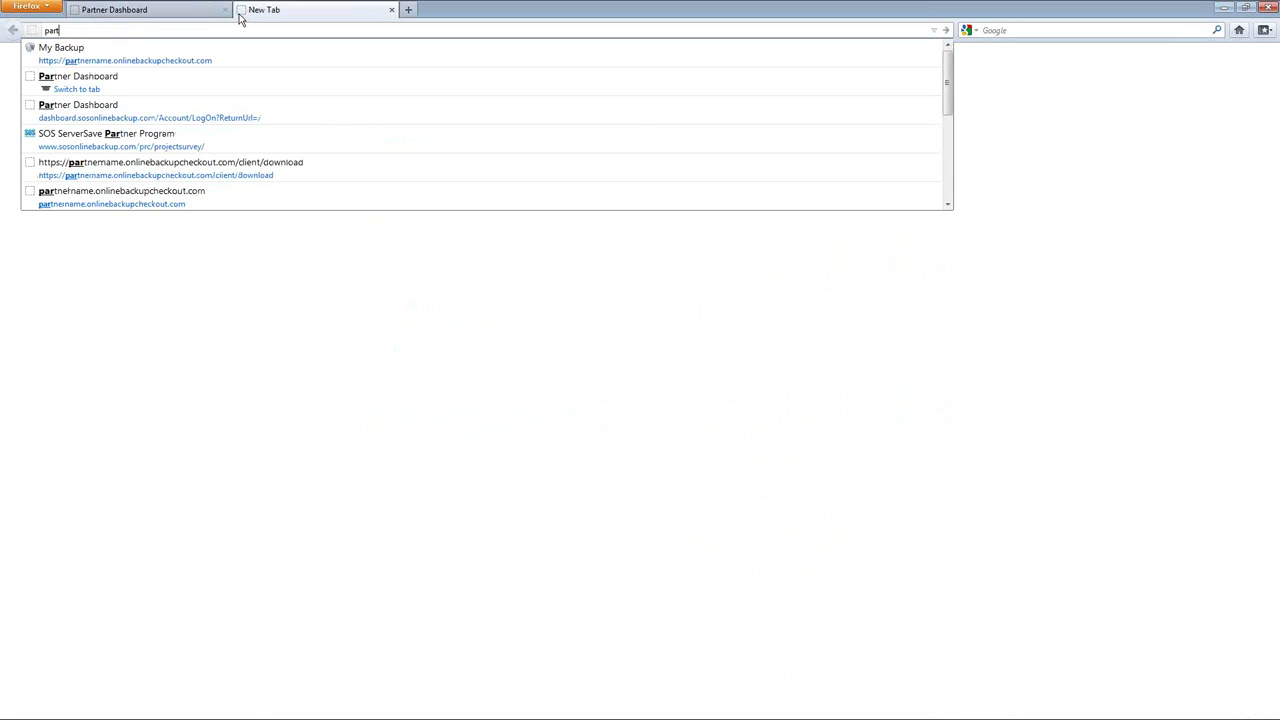
{"action": "type", "text": "ner"}
{"action": "key", "text": "Down"}
{"action": "key", "text": "Return"}
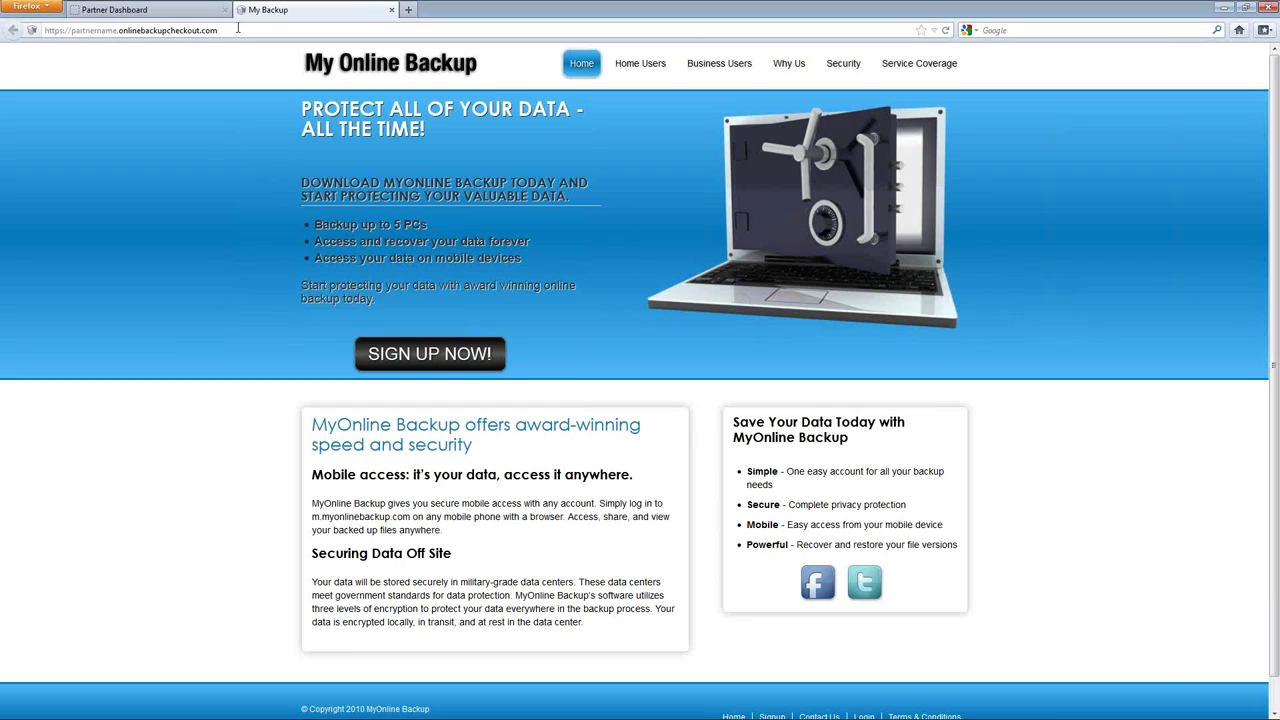
Revisit the Partner Dashboard briefly, return to the My Online Backup site and highlight the partner name in its web address
{"action": "left_click", "coordinate": [184, 8]}
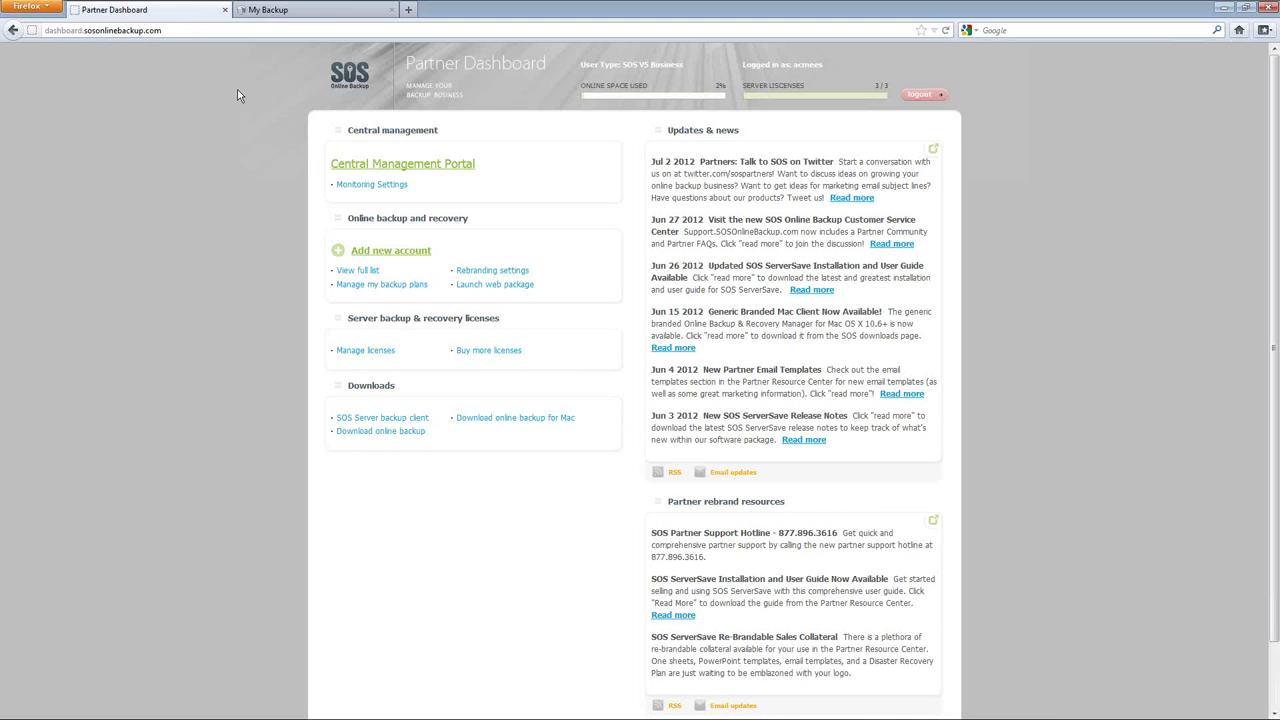
{"action": "left_click", "coordinate": [320, 11]}
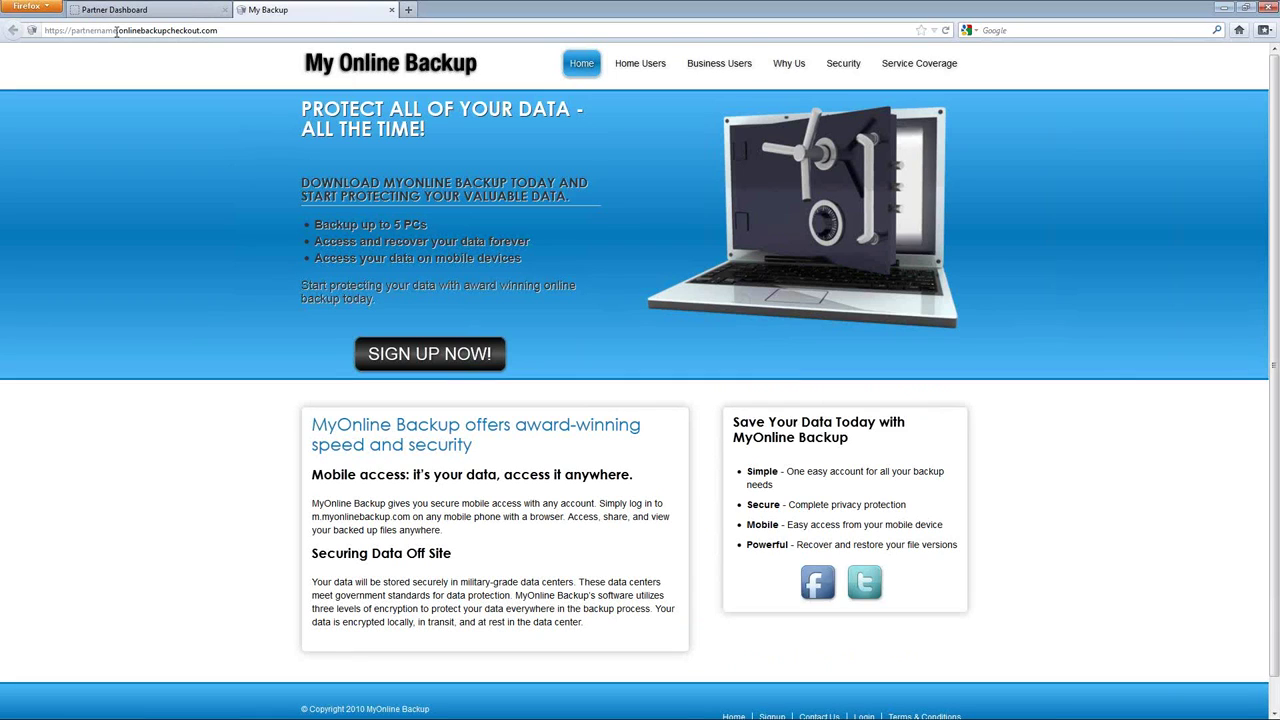
{"action": "left_click_drag", "start_coordinate": [117, 31], "coordinate": [71, 28]}
{"action": "left_click", "coordinate": [575, 362]}
View the My Online Backup site's Home Users, Business Users, Why Us, Security and Service Coverage pages
{"action": "left_click", "coordinate": [659, 67]}
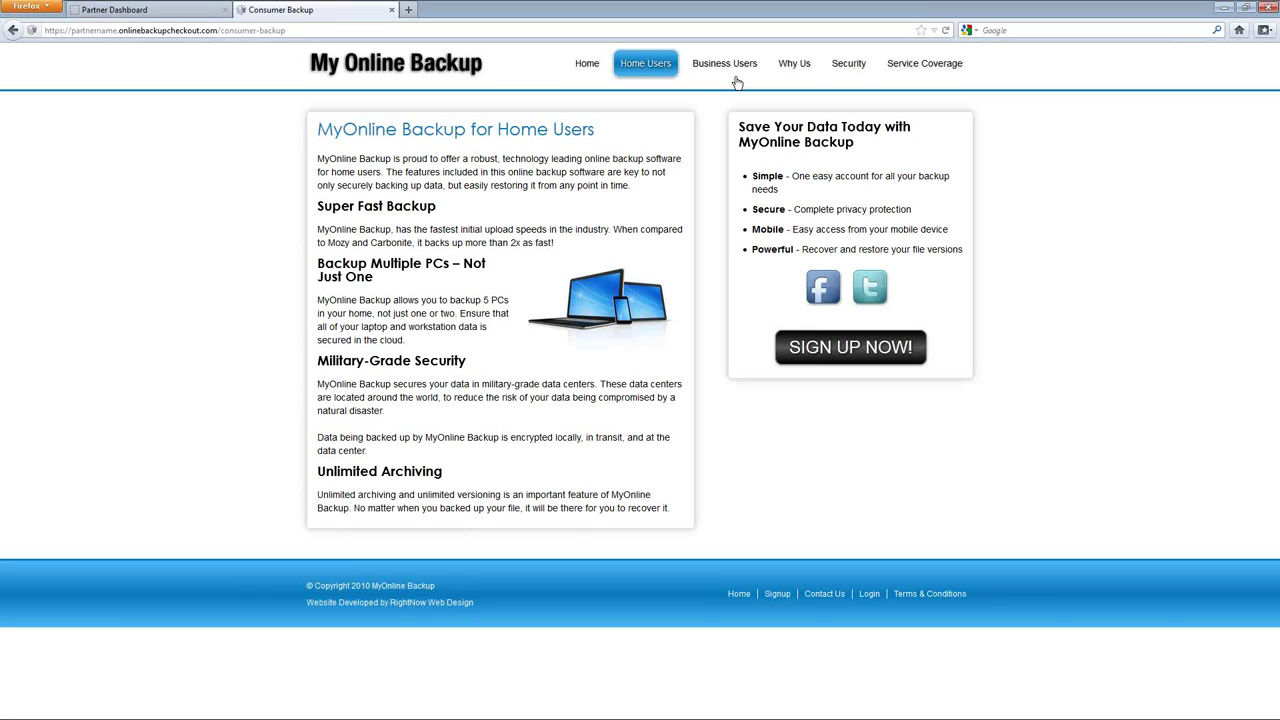
{"action": "left_click", "coordinate": [730, 66]}
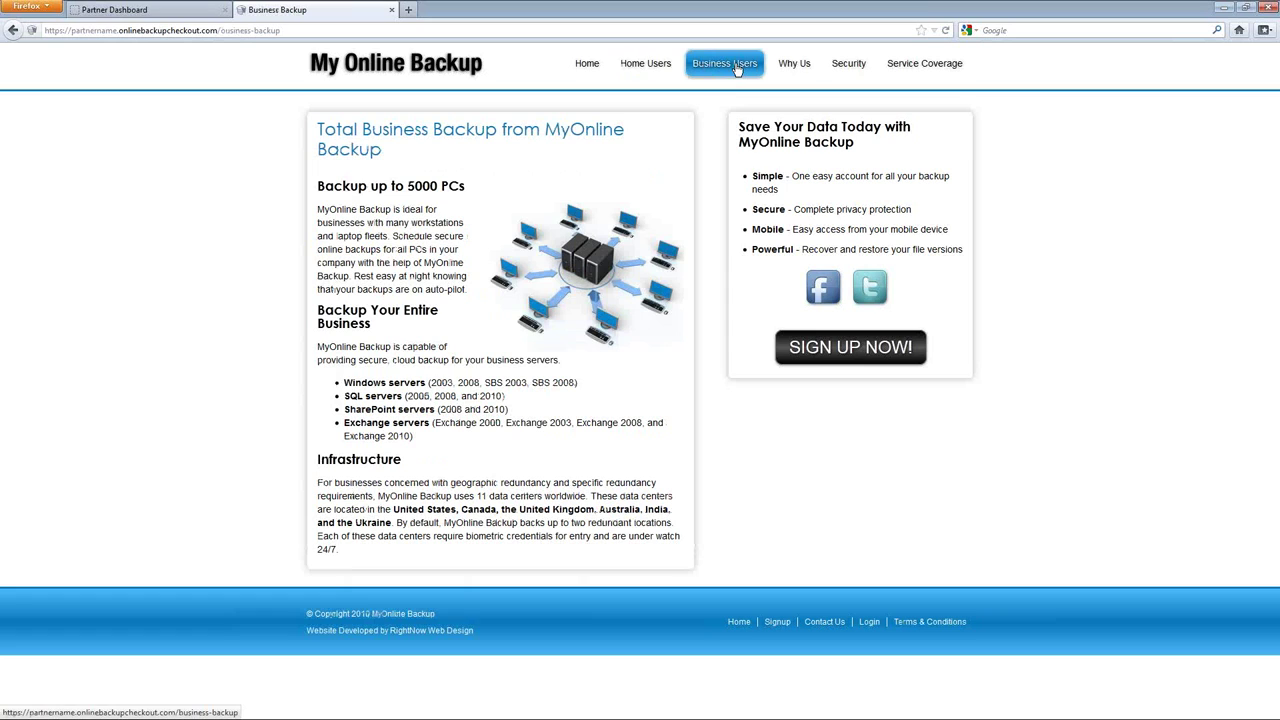
{"action": "left_click", "coordinate": [794, 66]}
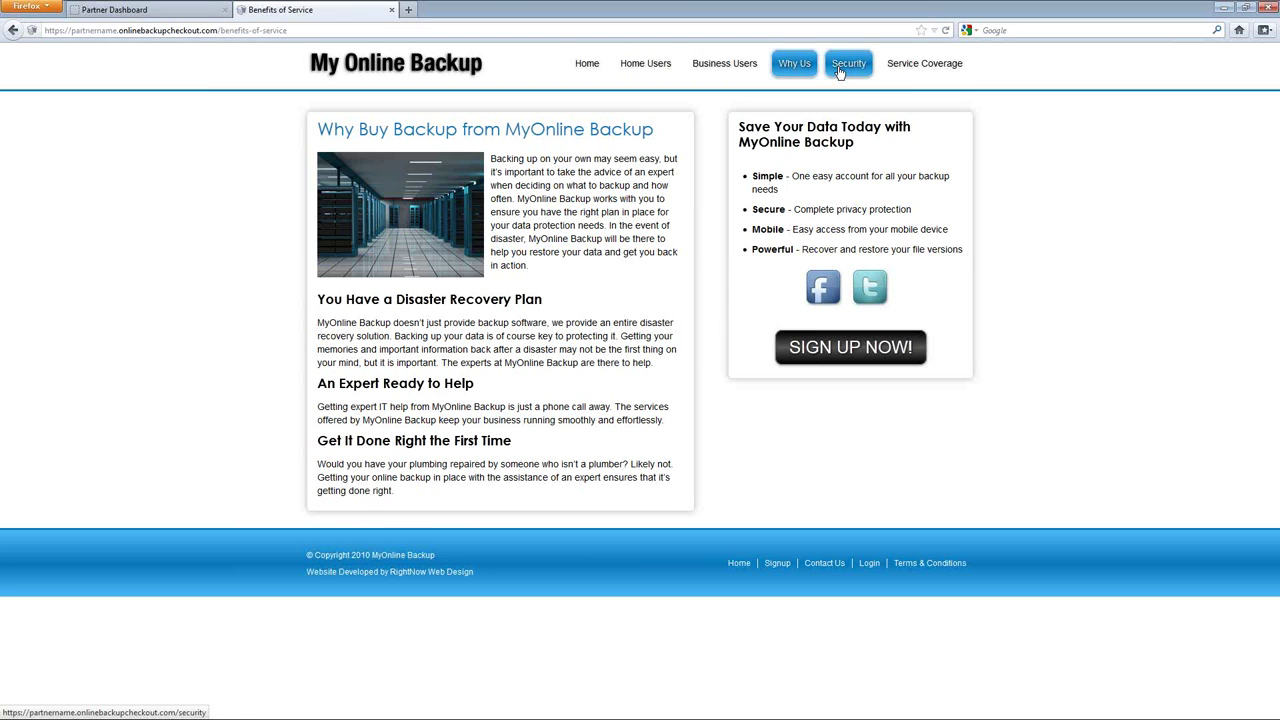
{"action": "left_click", "coordinate": [840, 70]}
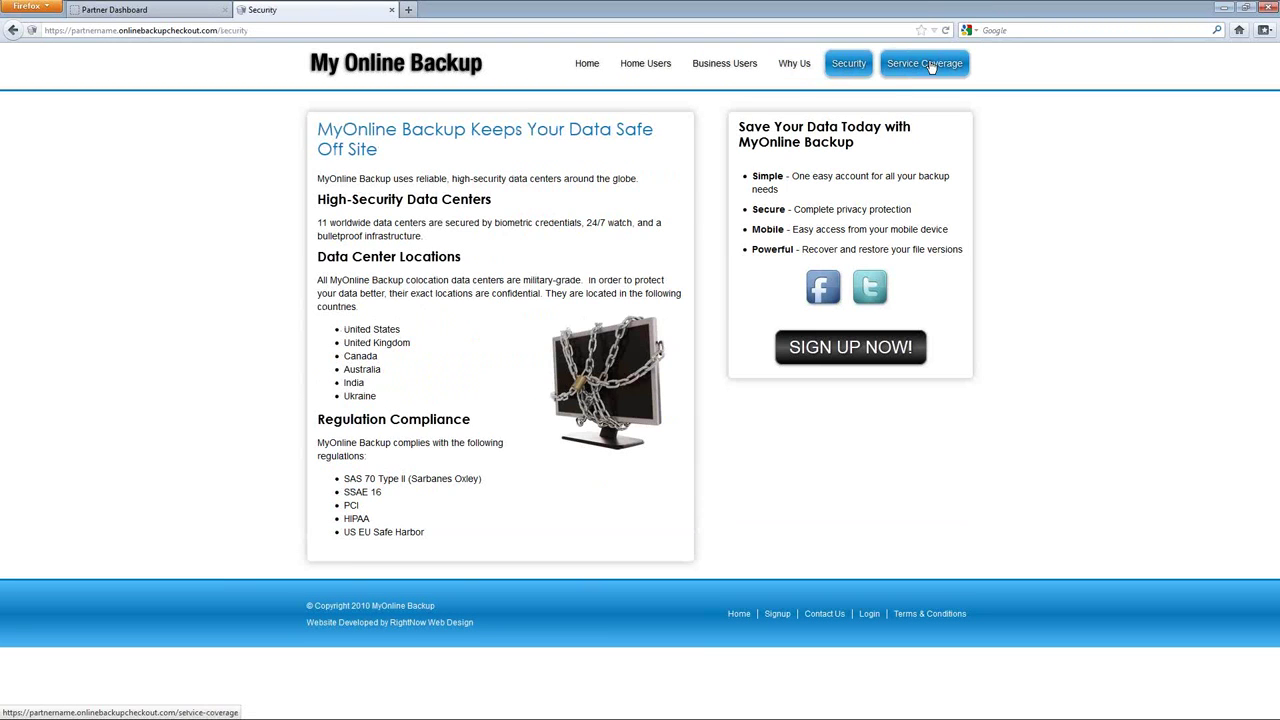
{"action": "left_click", "coordinate": [930, 67]}
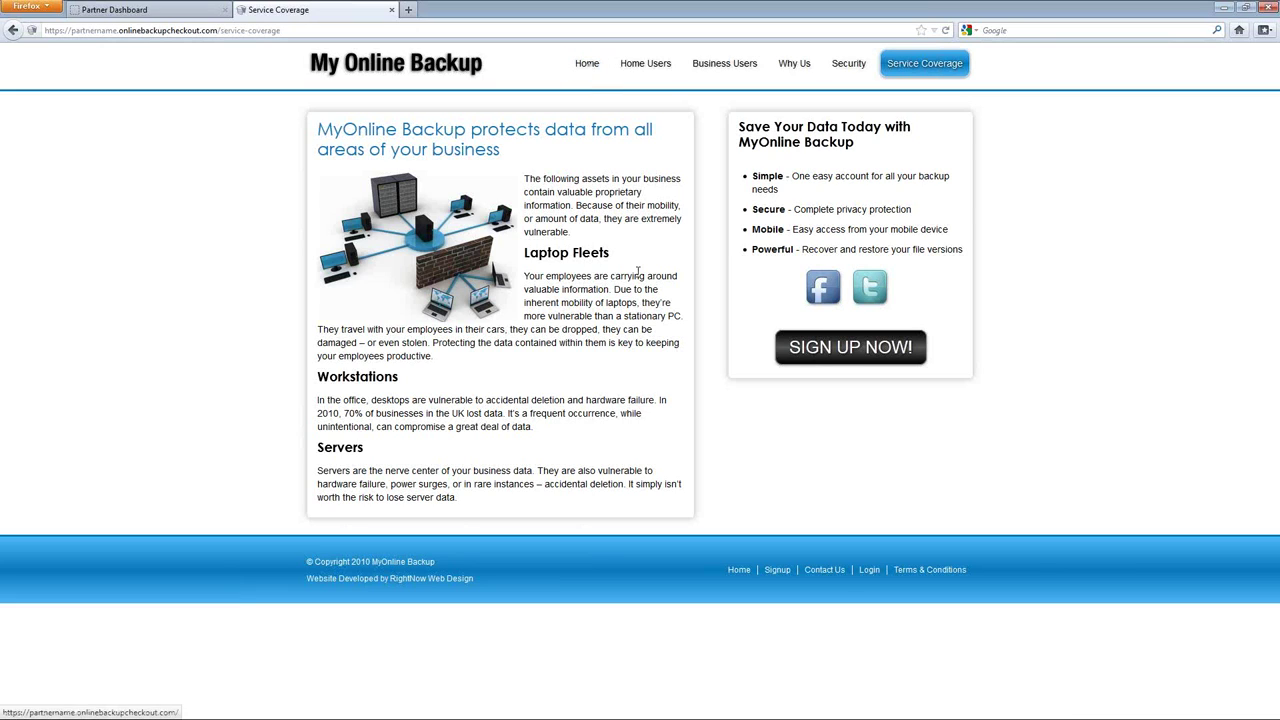
Open the site's sign-up form, review its fields and select the 40GB - Online Backup for Home plan
{"action": "left_click", "coordinate": [843, 347]}
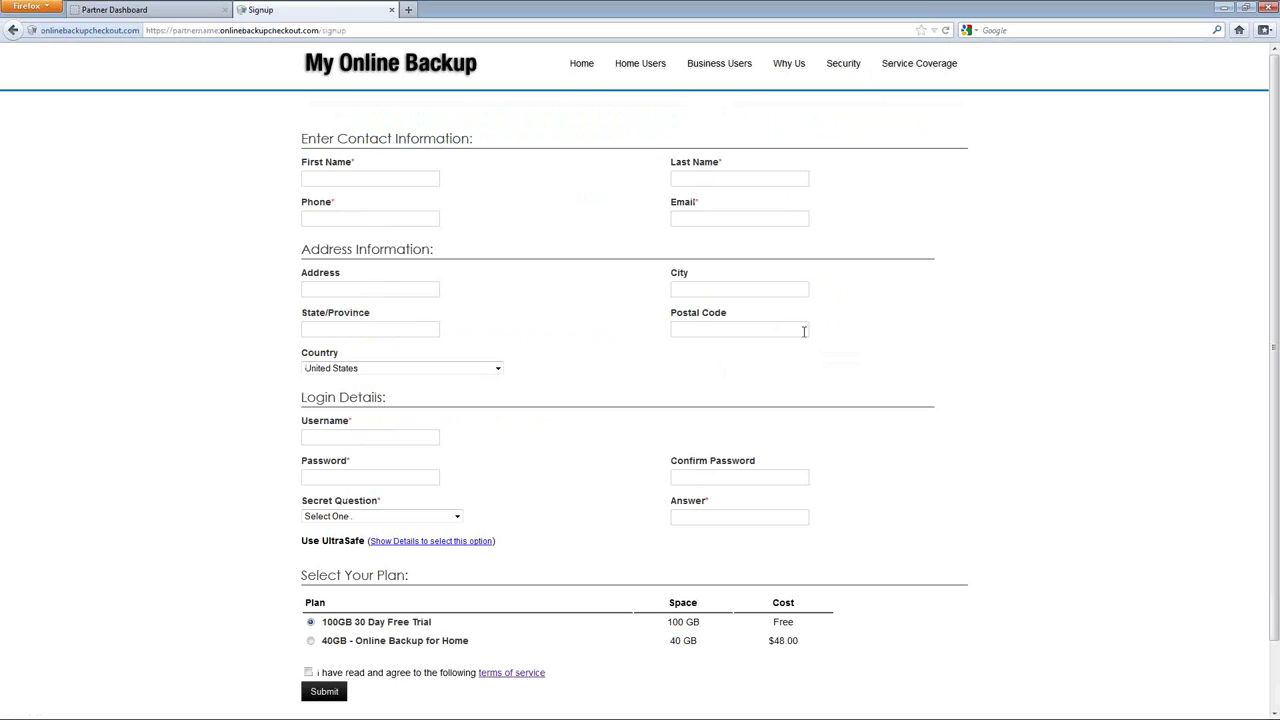
{"action": "scroll", "coordinate": [302, 507], "scroll_direction": "down", "scroll_amount": 2}
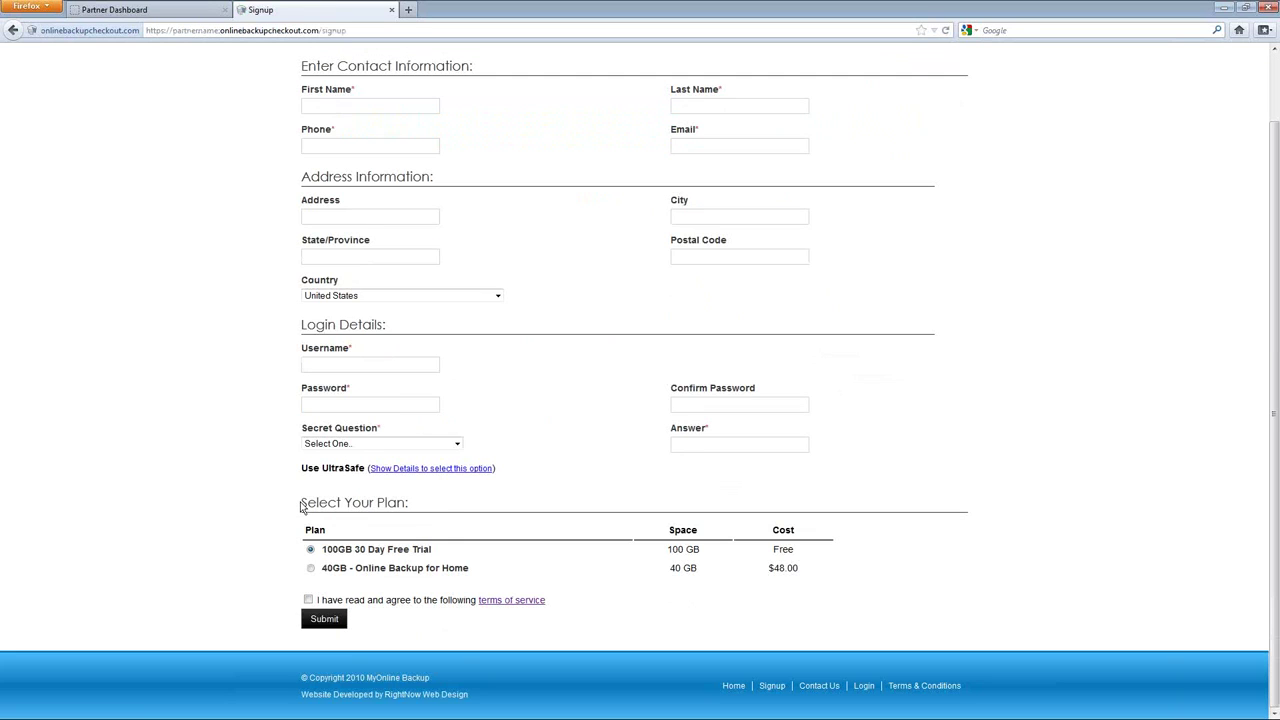
{"action": "scroll", "coordinate": [302, 507], "scroll_direction": "up", "scroll_amount": 2}
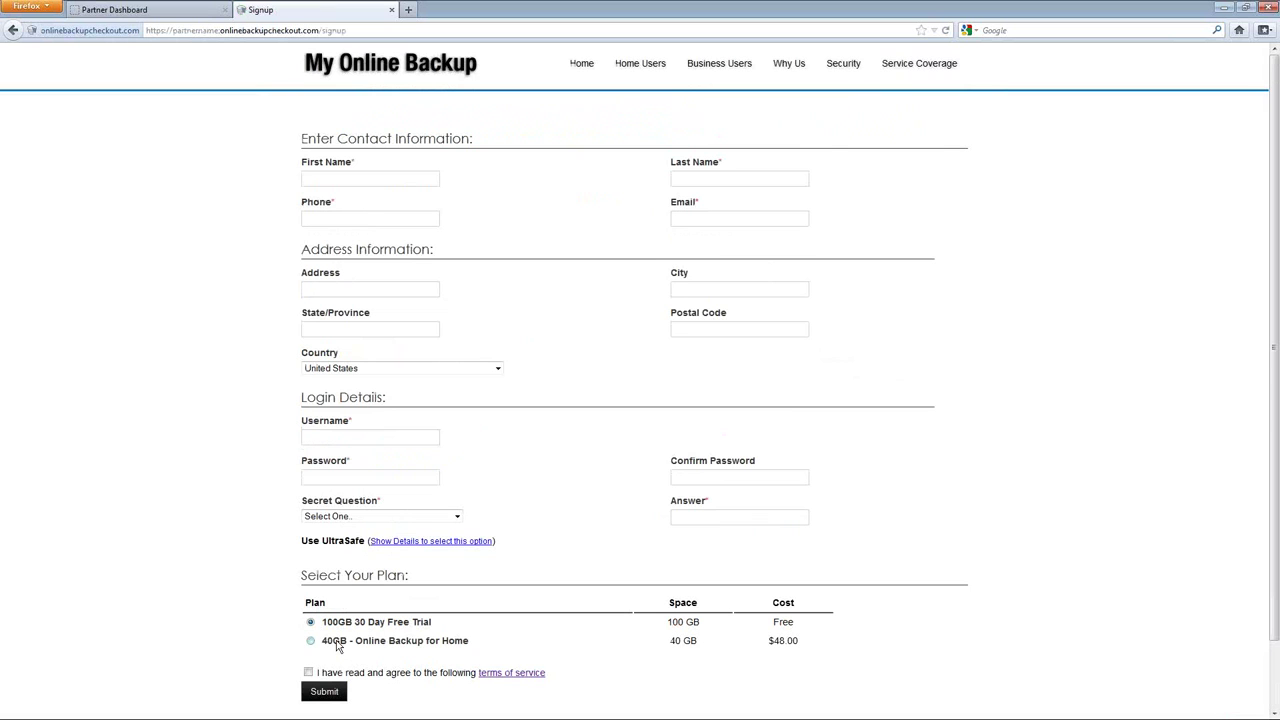
{"action": "left_click", "coordinate": [311, 641]}
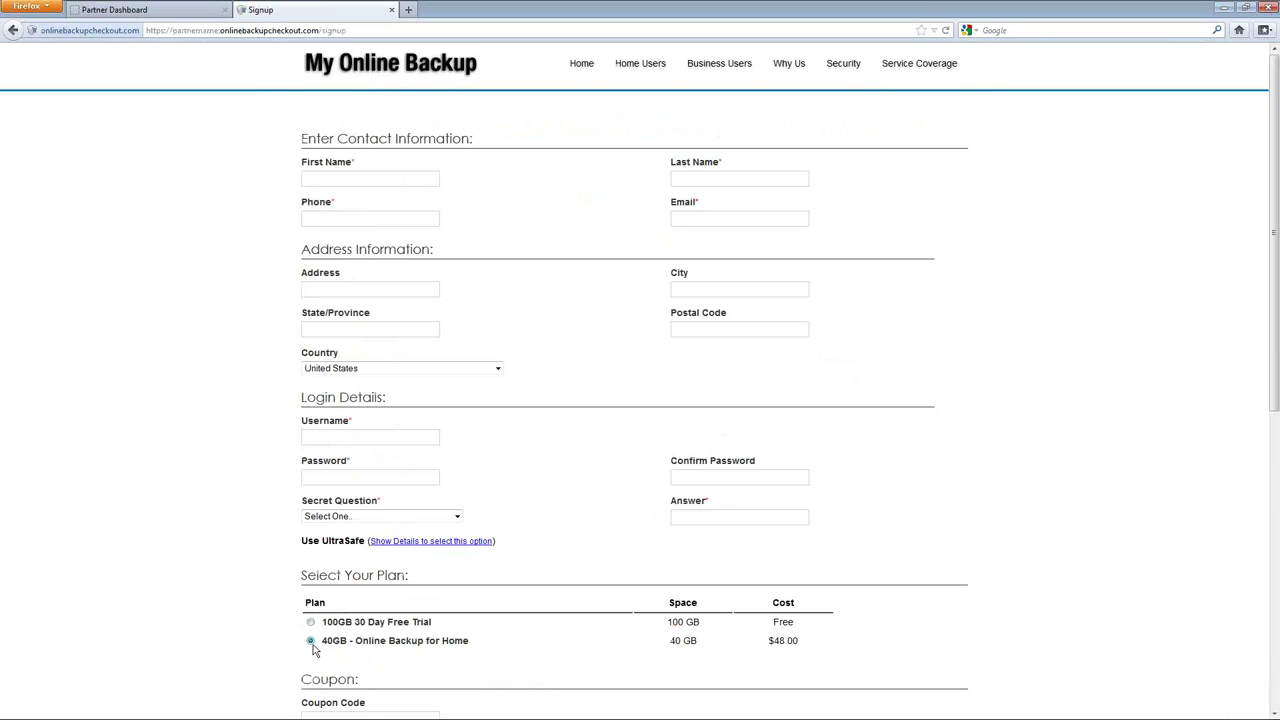
Enter the coupon code demo on the sign-up form and review the payment information section
{"action": "scroll", "coordinate": [317, 667], "scroll_direction": "down", "scroll_amount": 2}
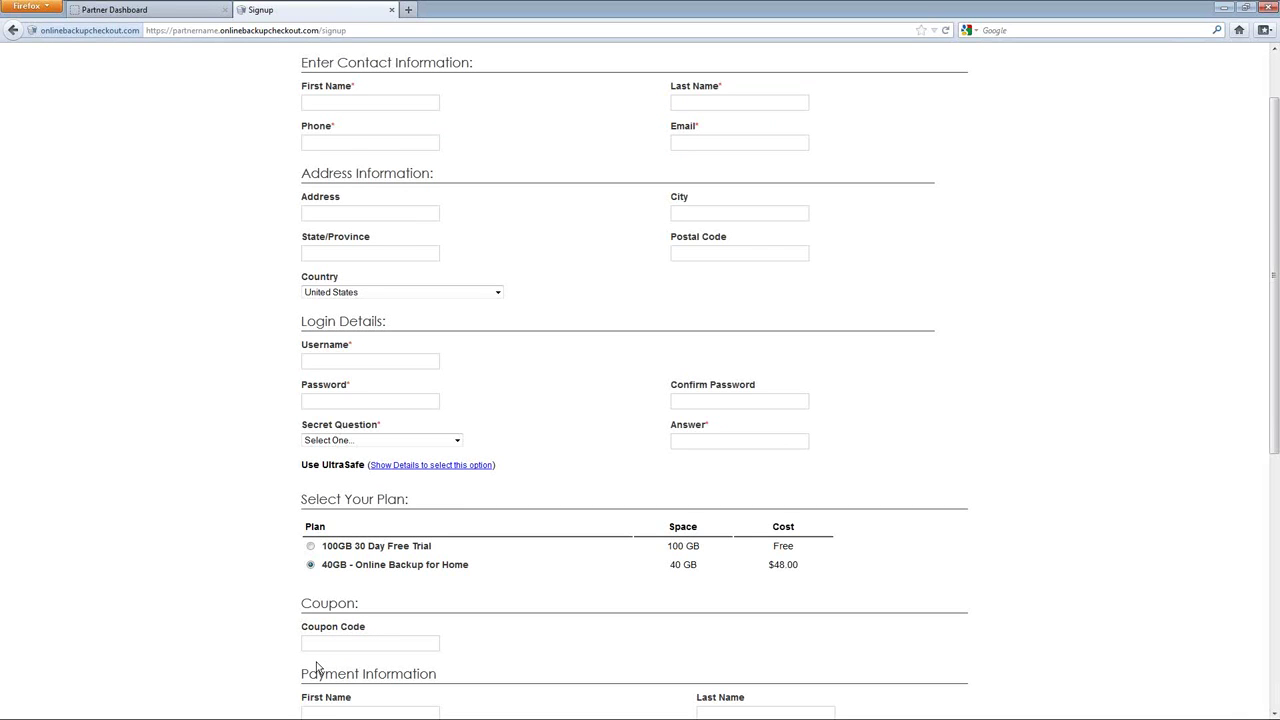
{"action": "scroll", "coordinate": [317, 667], "scroll_direction": "down", "scroll_amount": 8}
{"action": "left_click", "coordinate": [364, 340]}
{"action": "type", "text": "demo"}
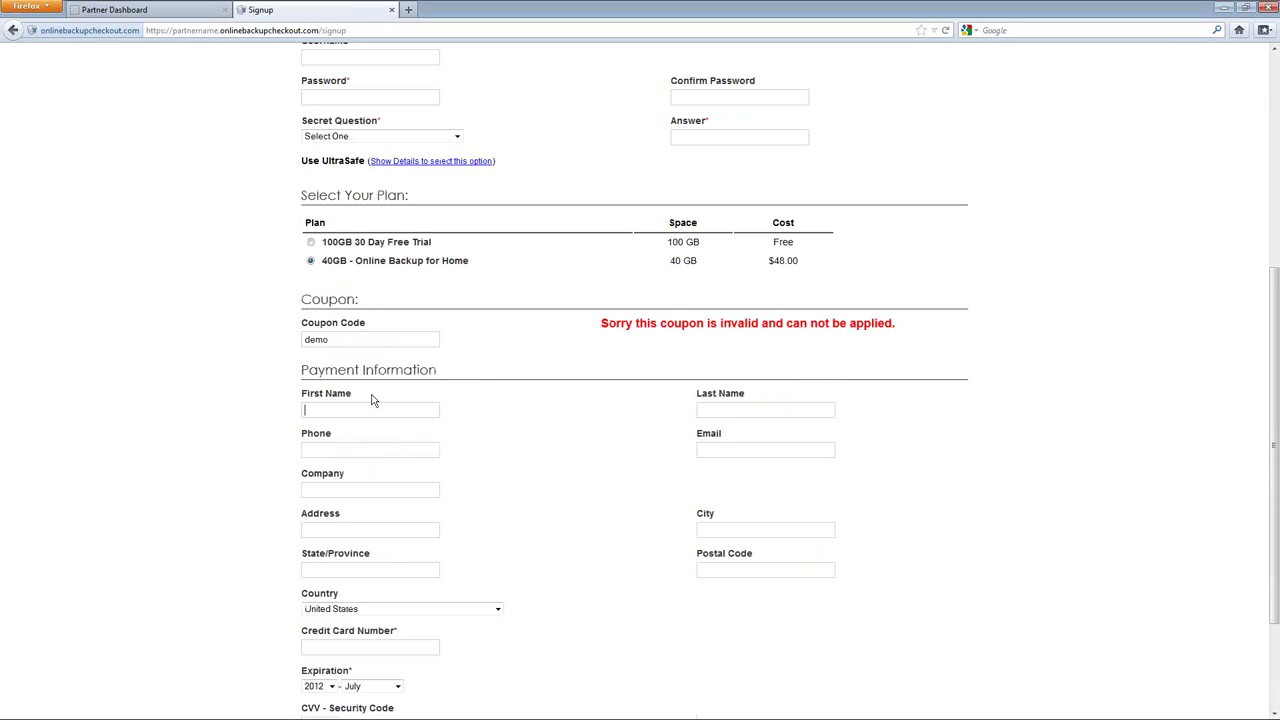
{"action": "scroll", "coordinate": [567, 402], "scroll_direction": "up", "scroll_amount": 2}
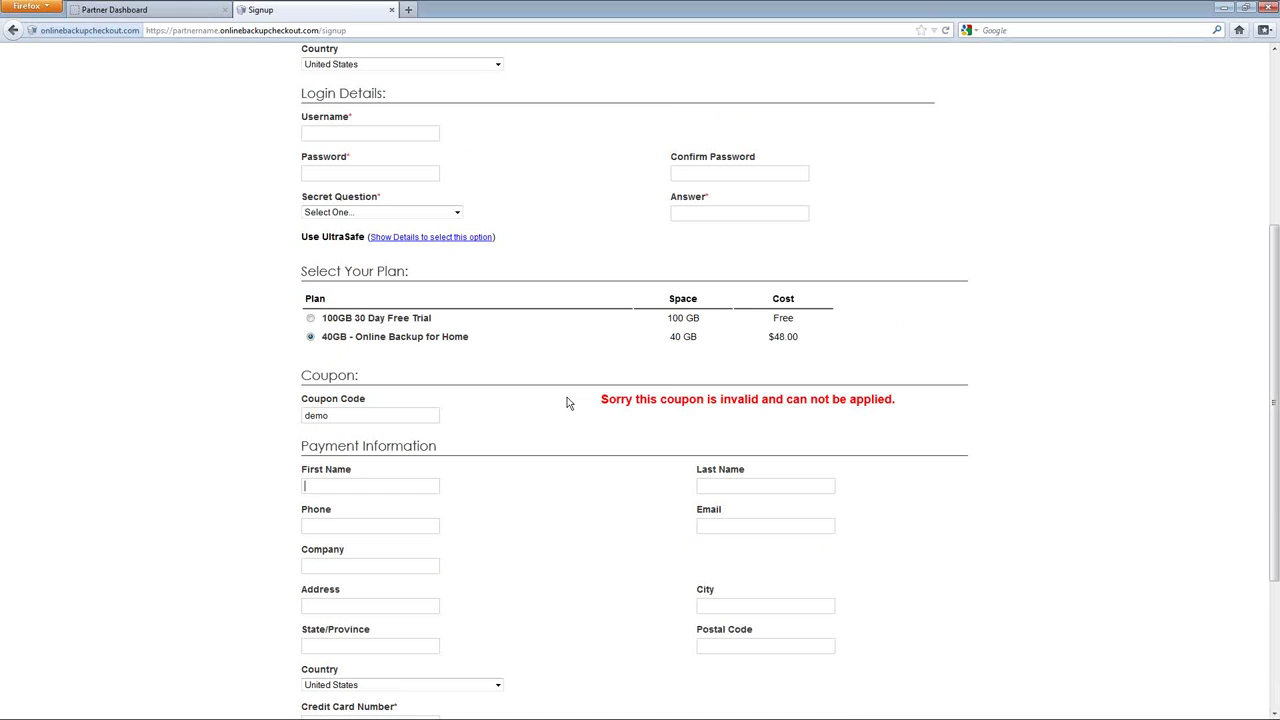
{"action": "scroll", "coordinate": [567, 402], "scroll_direction": "up", "scroll_amount": 5}
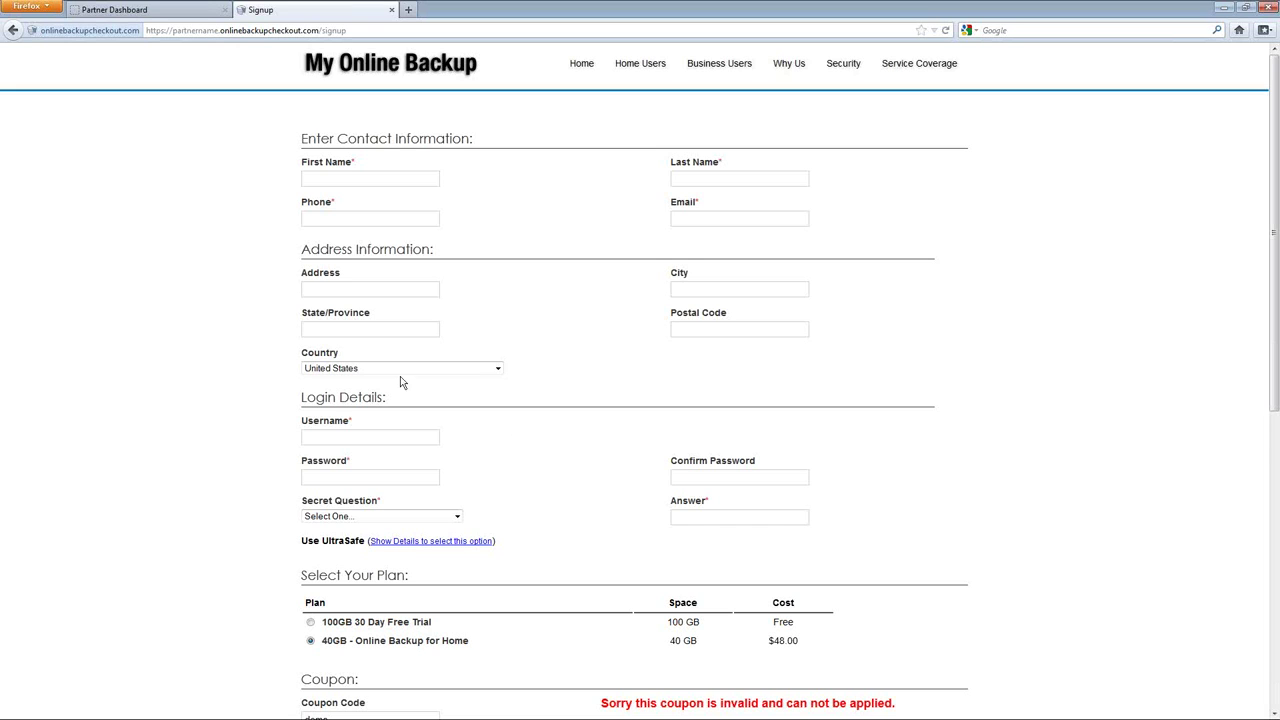
Review the sign-up form down to the terms of service agreement, and open the site's login page
{"action": "scroll", "coordinate": [433, 367], "scroll_direction": "down", "scroll_amount": 1}
{"action": "scroll", "coordinate": [433, 367], "scroll_direction": "down", "scroll_amount": 1}
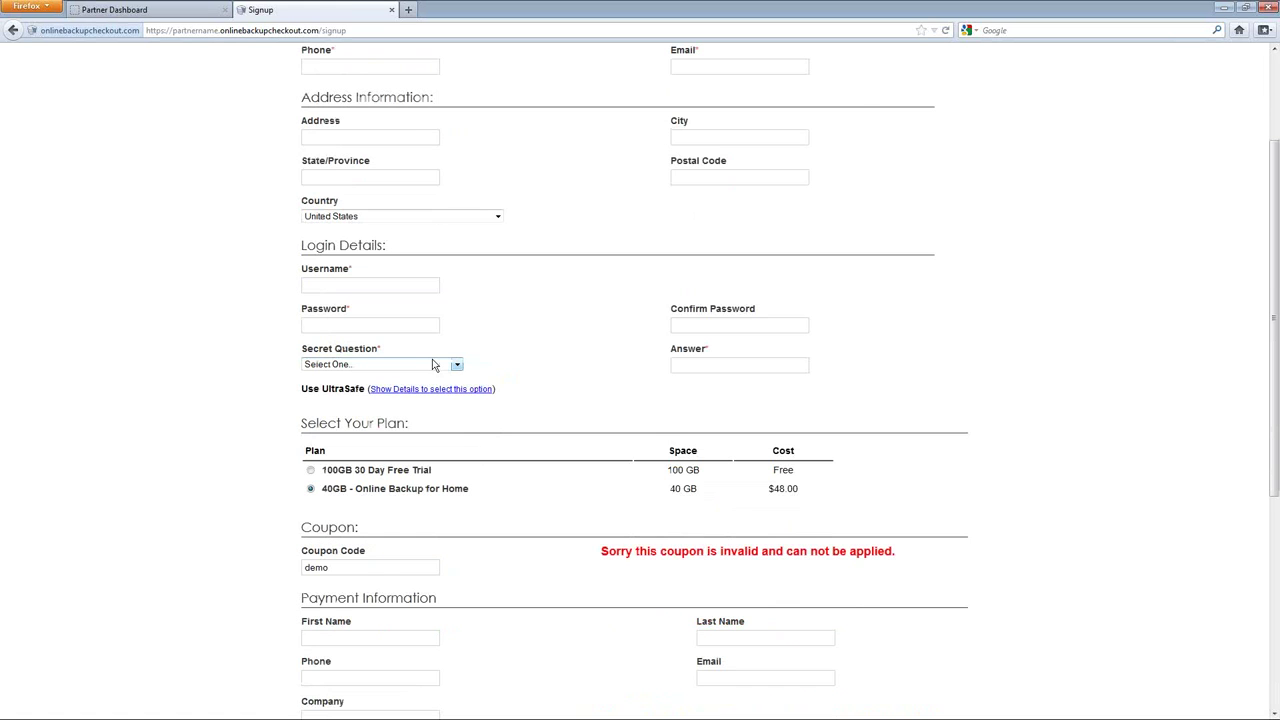
{"action": "scroll", "coordinate": [566, 443], "scroll_direction": "down", "scroll_amount": 1}
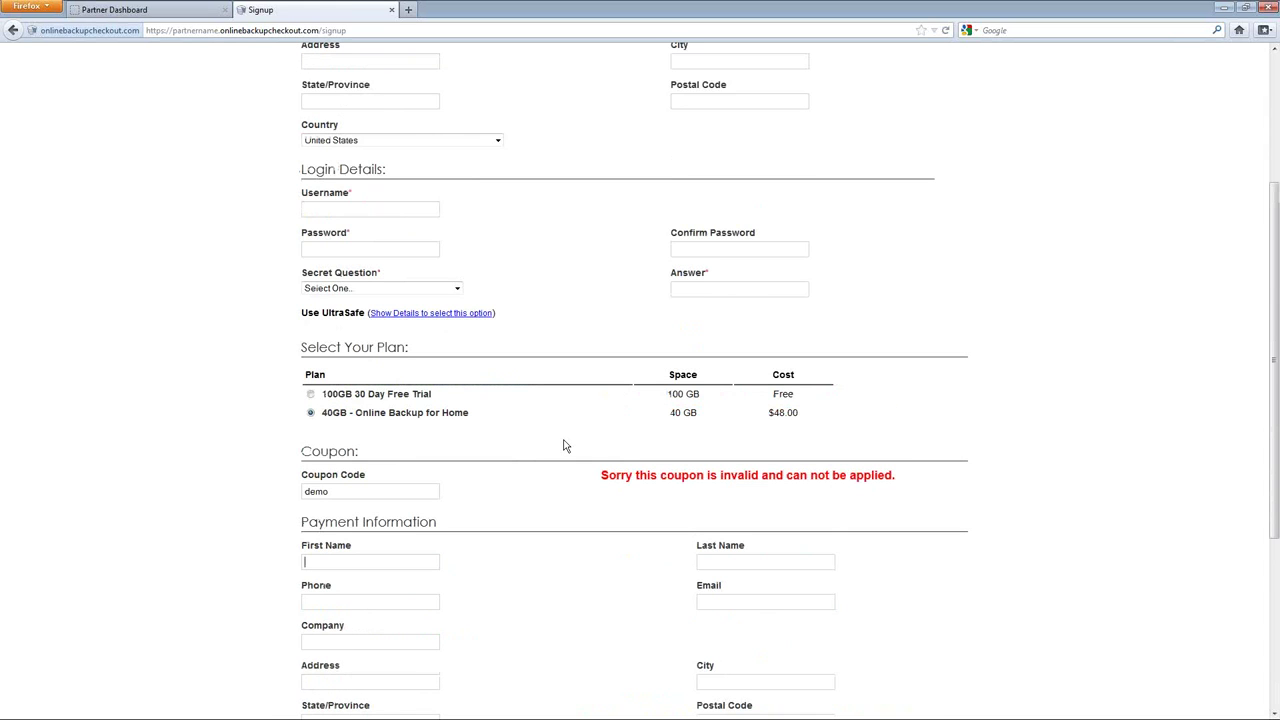
{"action": "scroll", "coordinate": [565, 445], "scroll_direction": "up", "scroll_amount": 3}
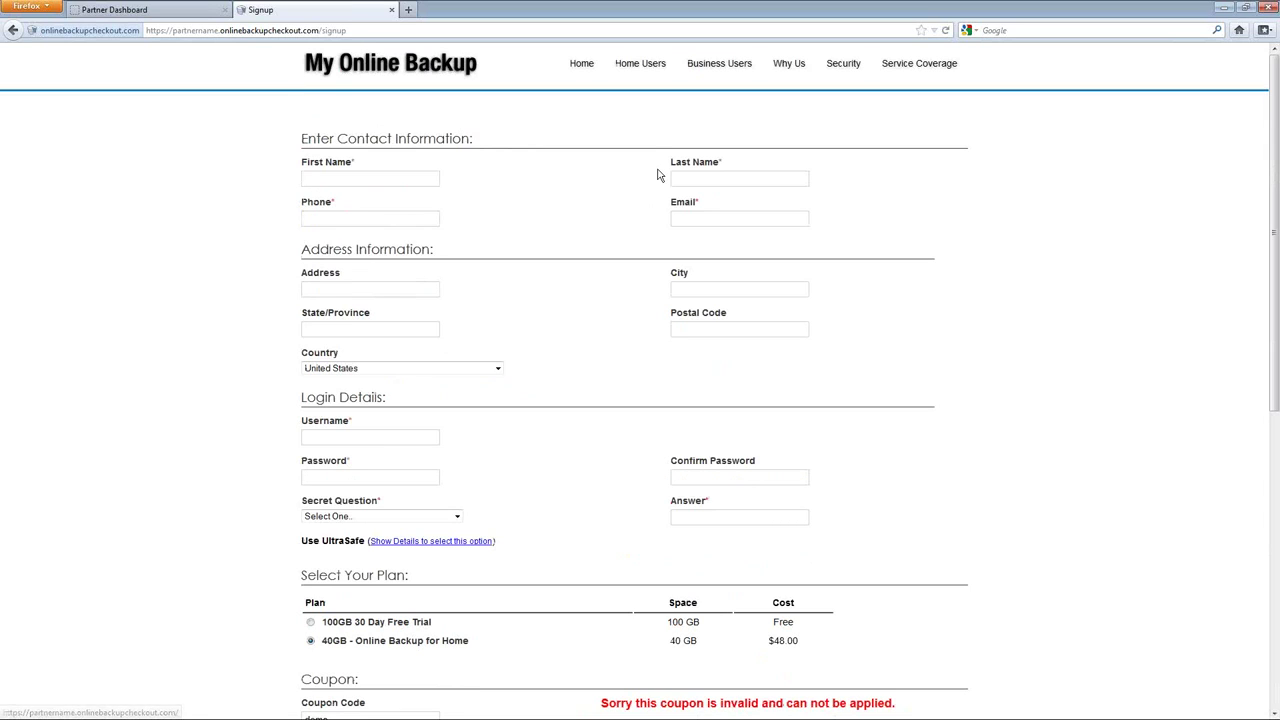
{"action": "scroll", "coordinate": [660, 173], "scroll_direction": "down", "scroll_amount": 6}
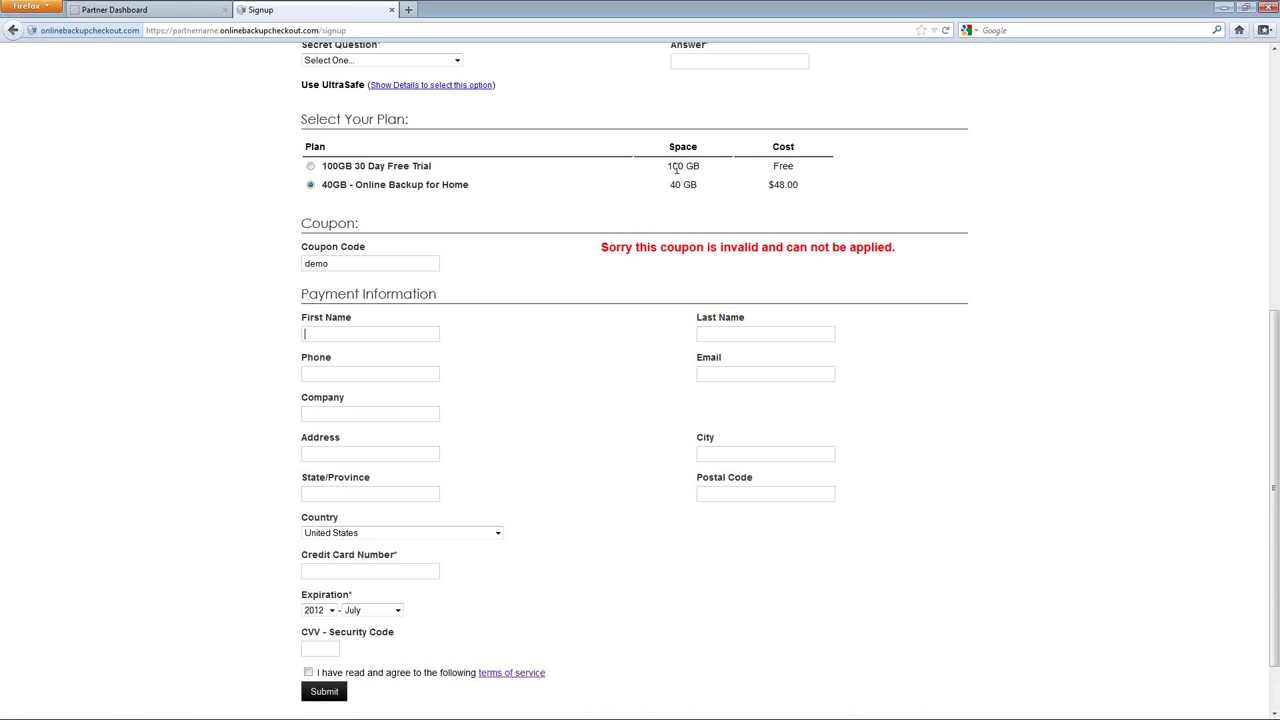
{"action": "scroll", "coordinate": [591, 258], "scroll_direction": "down", "scroll_amount": 2}
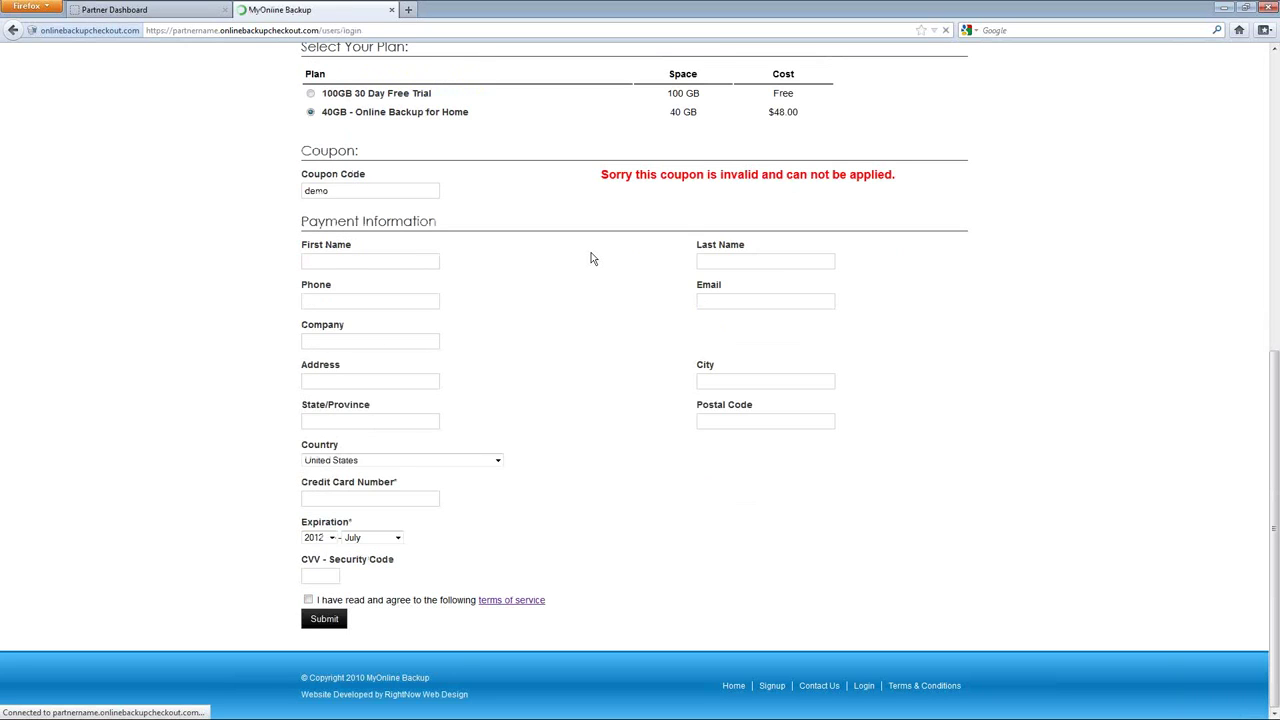
Try to log in with the account's username and password
{"action": "type", "text": "acmeesi"}
{"action": "key", "text": "Tab"}
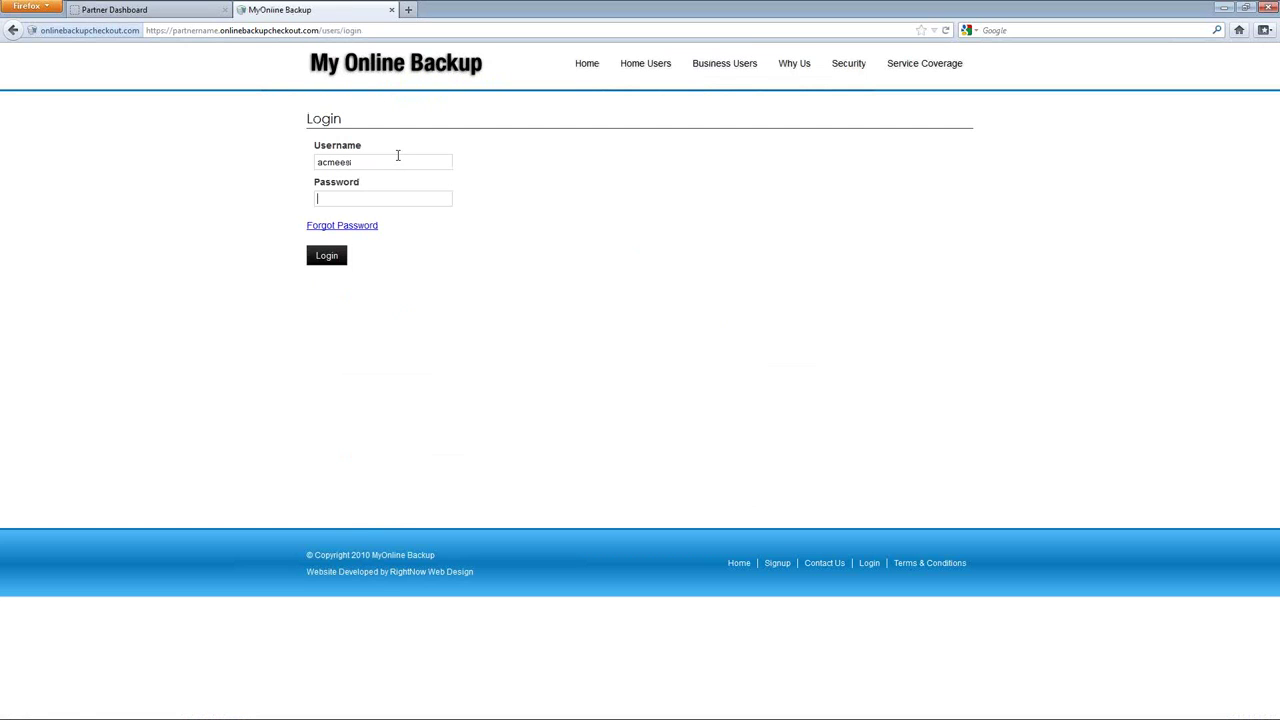
{"action": "type", "text": "••••••••"}
{"action": "key", "text": "Return"}
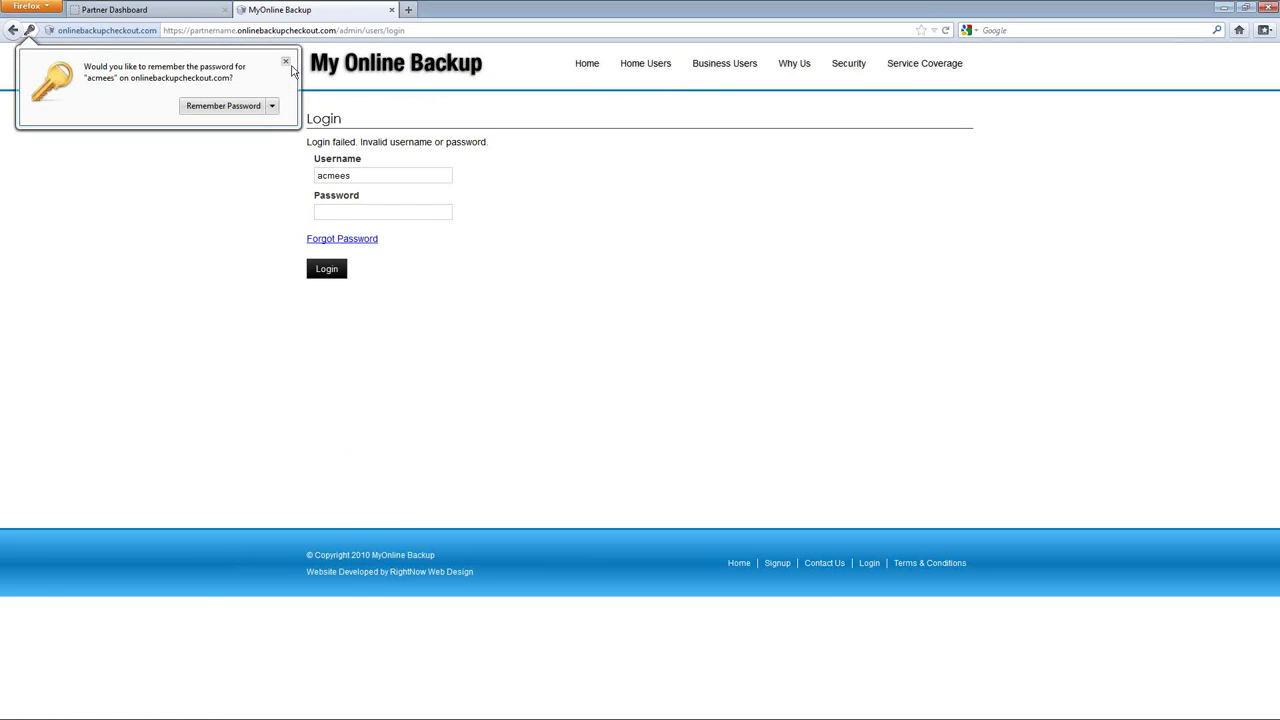
Correct the username, log in to the Website Admin area with the account password, and dismiss the offer to remember the password
{"action": "left_click", "coordinate": [316, 177]}
{"action": "type", "text": "a"}
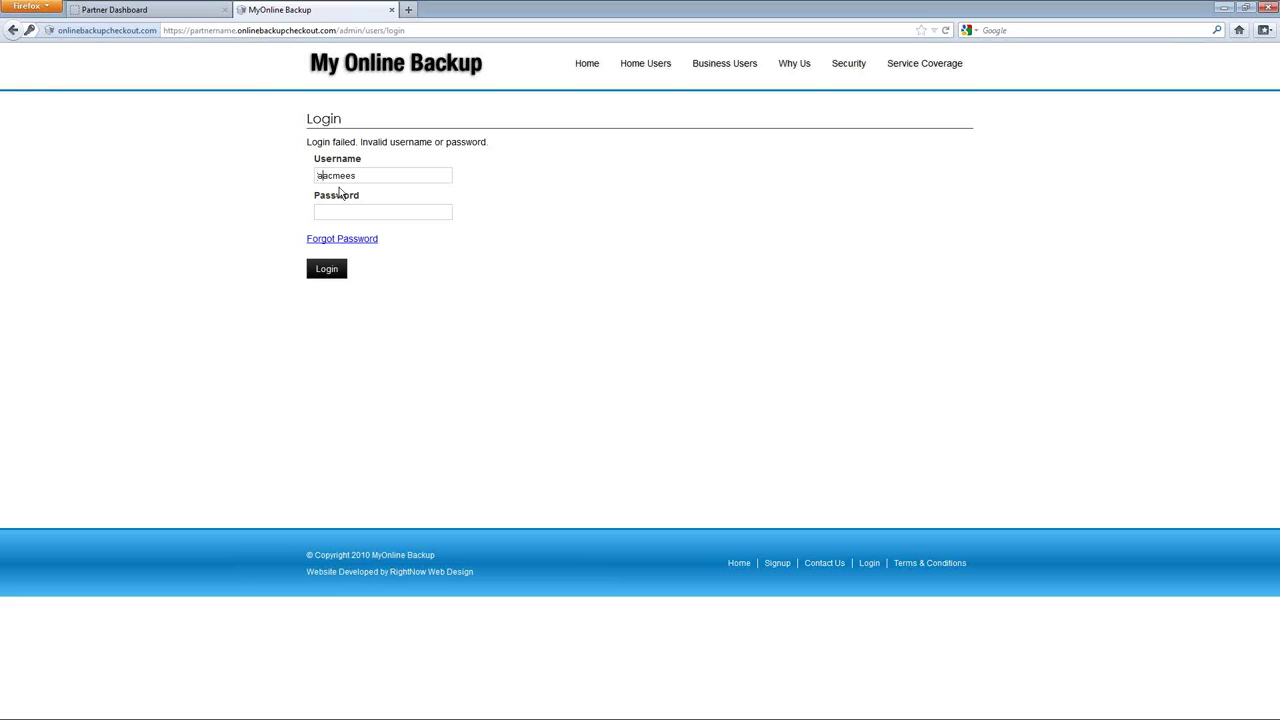
{"action": "left_click", "coordinate": [320, 211]}
{"action": "type", "text": "••••••••"}
{"action": "key", "text": "Return"}
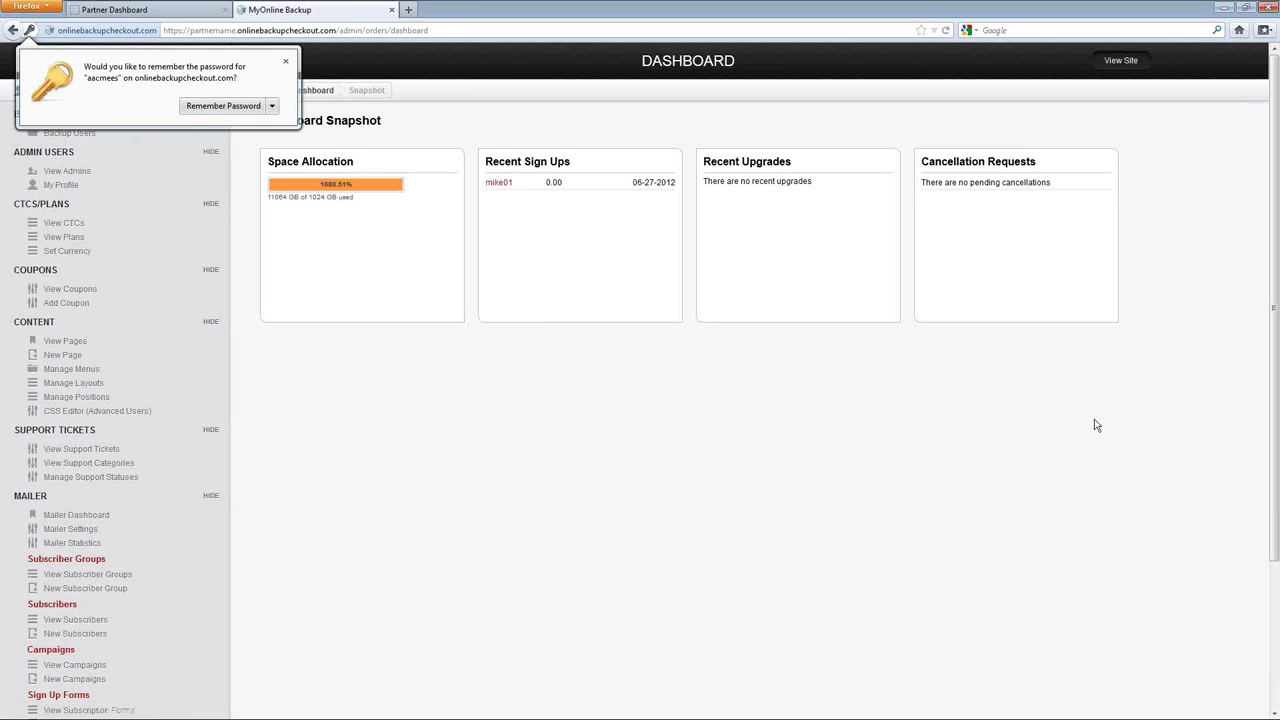
{"action": "left_click", "coordinate": [285, 62]}
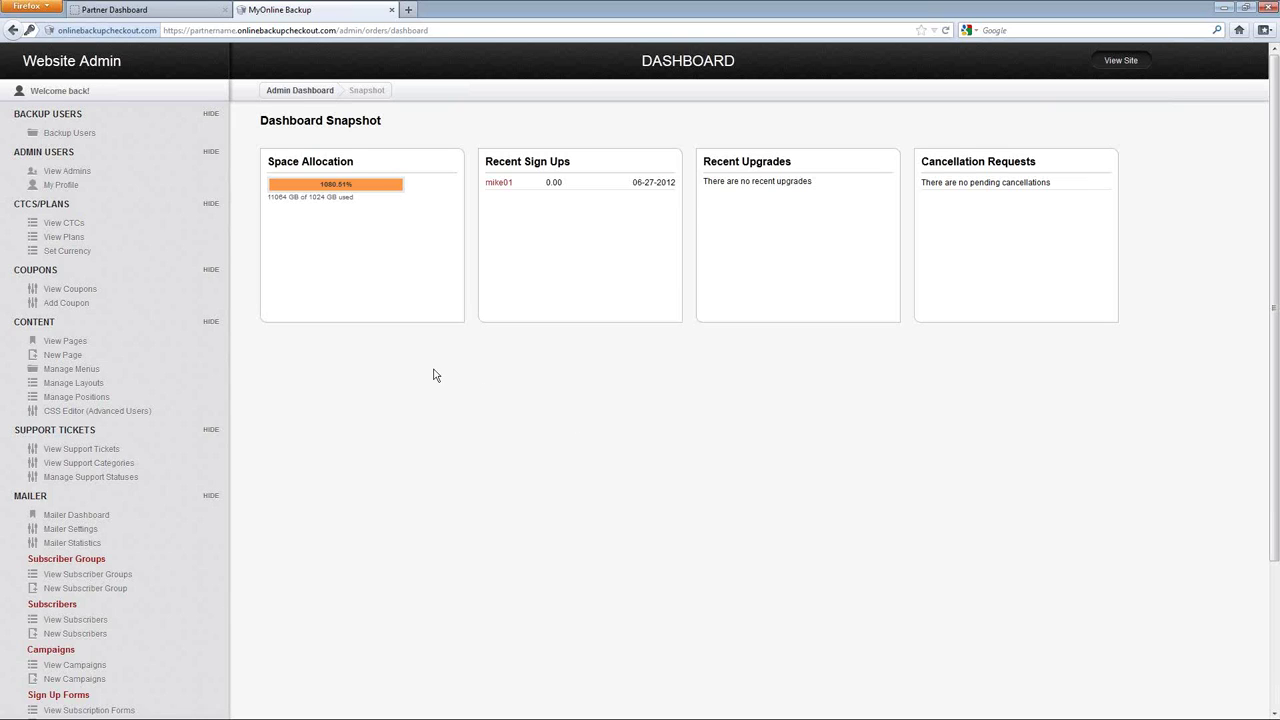
Collapse the Coupons, CTCs/Plans, Admin Users, Content, Support Tickets and Mailer sections of the admin navigation
{"action": "left_click", "coordinate": [211, 270]}
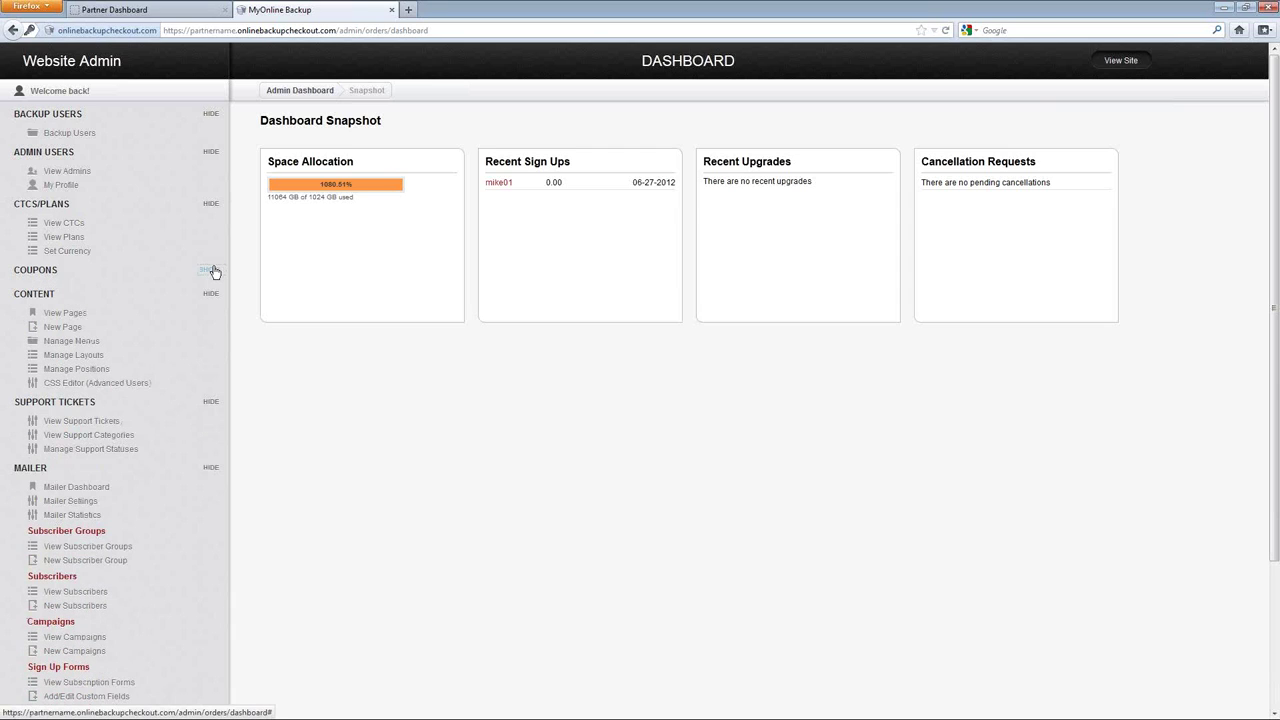
{"action": "left_click", "coordinate": [211, 203]}
{"action": "left_click", "coordinate": [209, 151]}
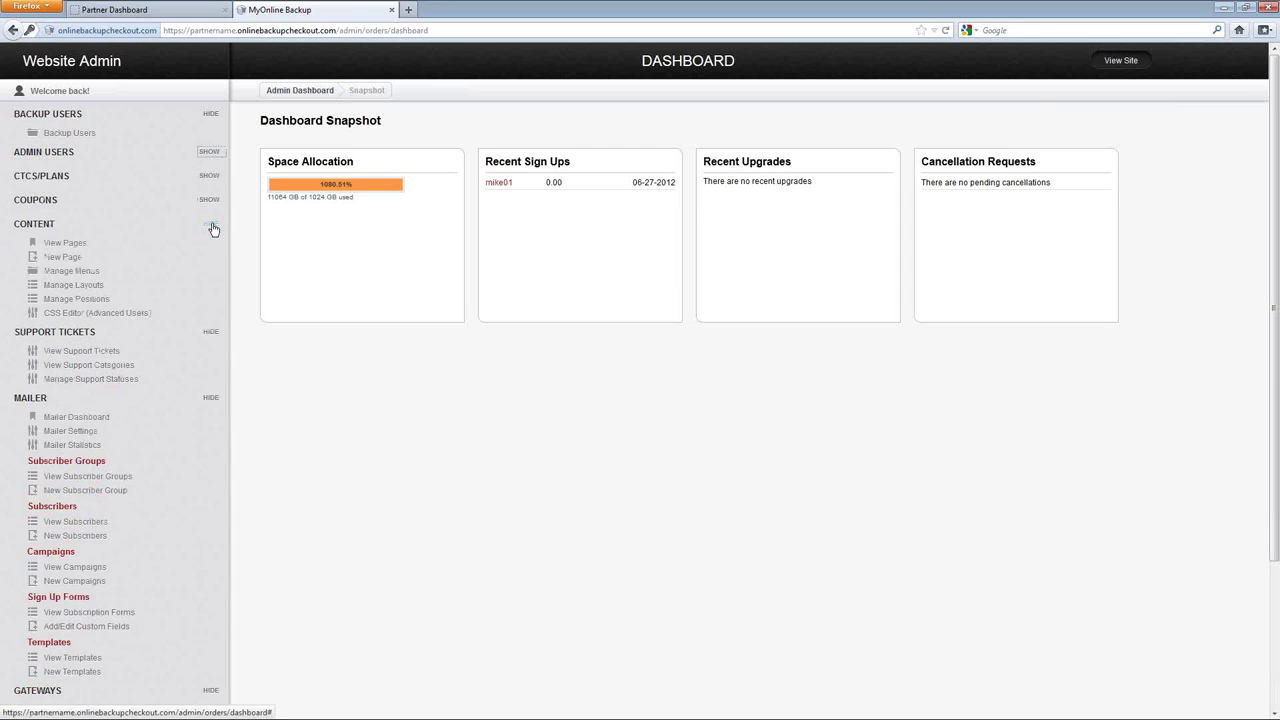
{"action": "left_click", "coordinate": [212, 226]}
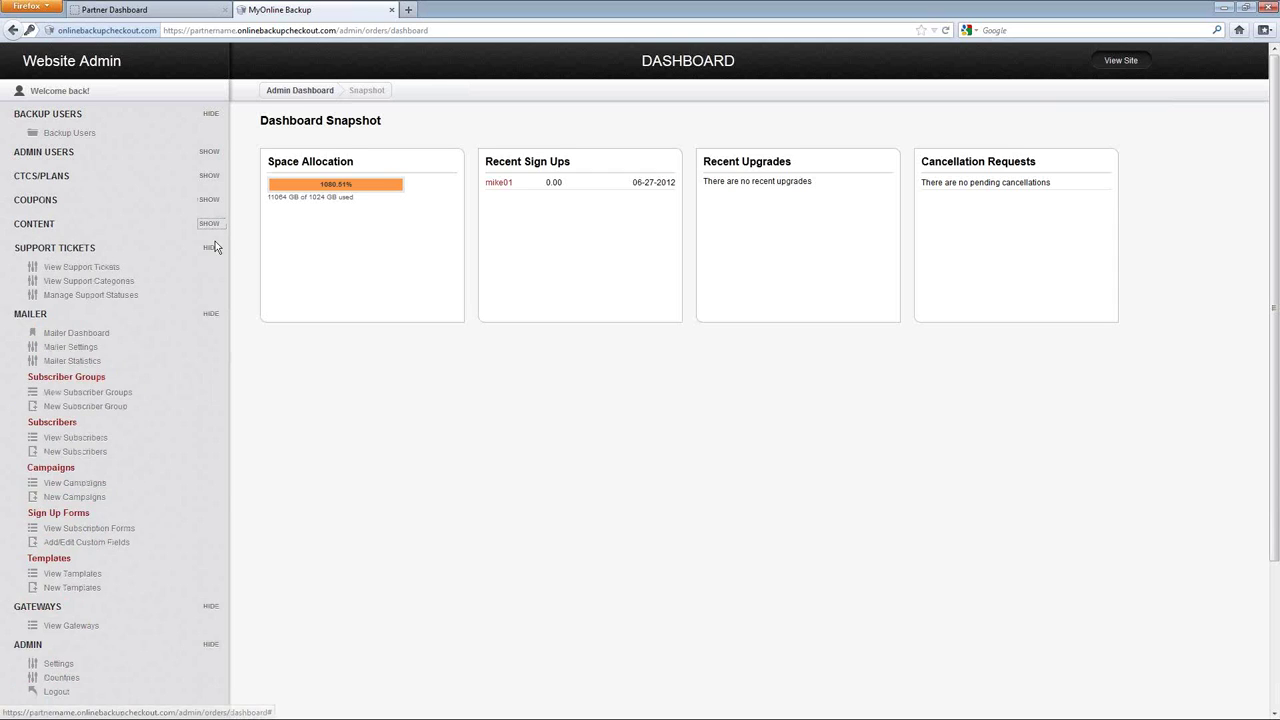
{"action": "left_click", "coordinate": [212, 247]}
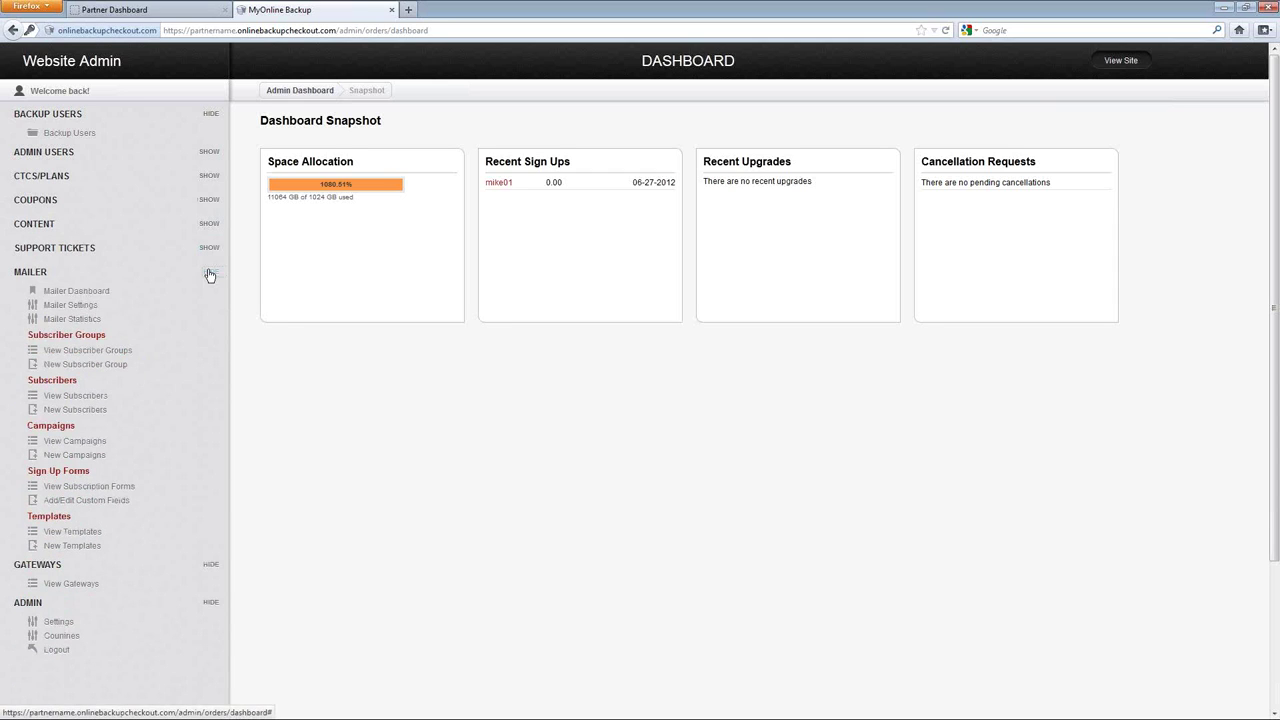
{"action": "left_click", "coordinate": [210, 272]}
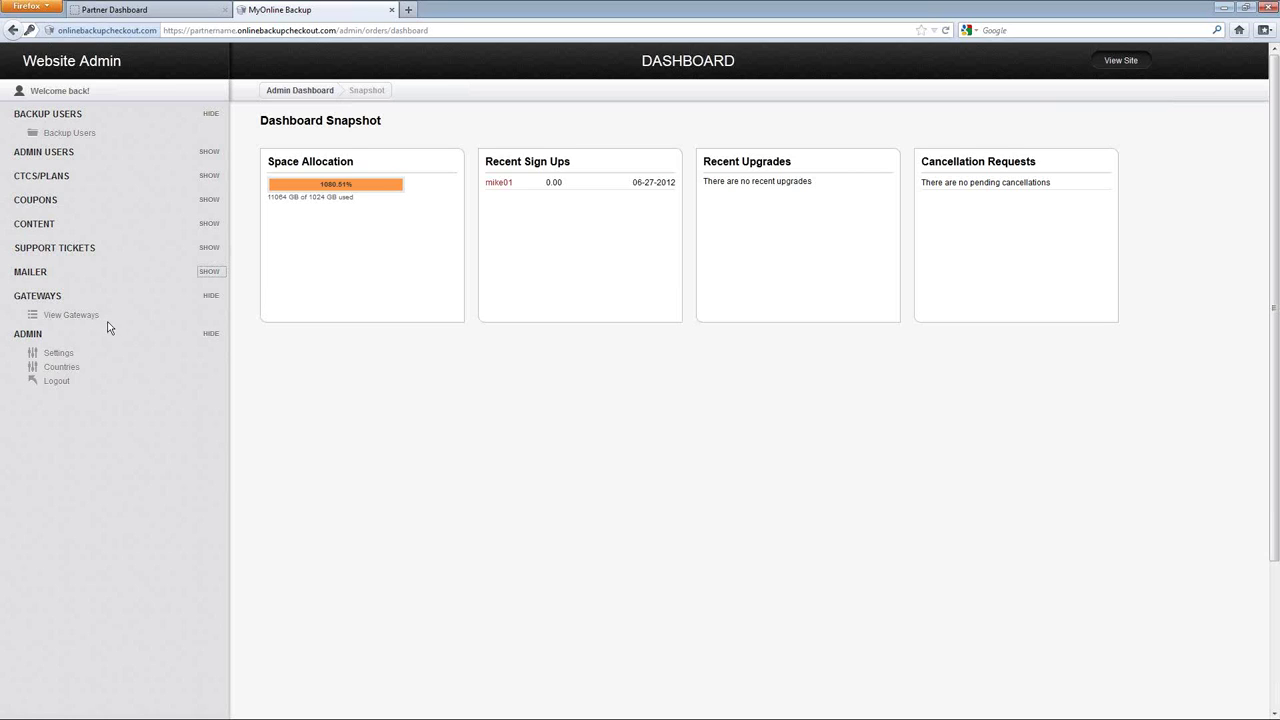
Open the admin Settings page, examine its email signature, footer copyright and meta data options, and highlight the client software link
{"action": "left_click", "coordinate": [62, 355]}
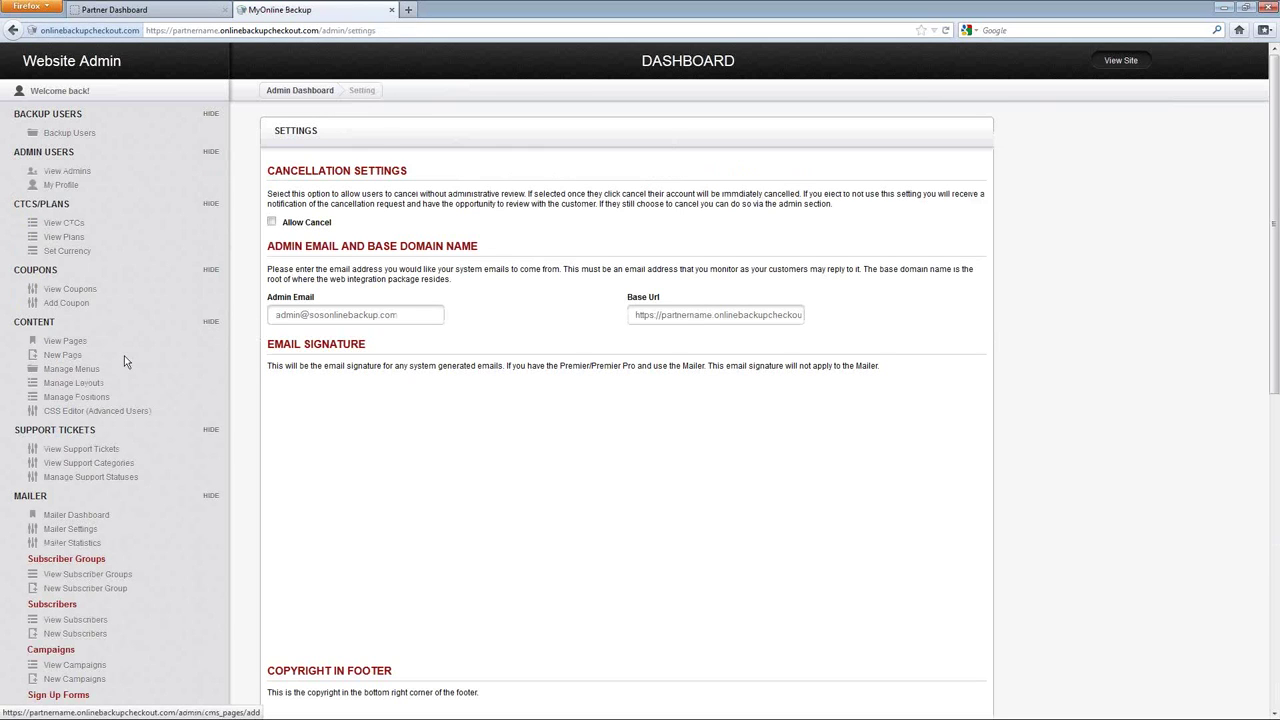
{"action": "scroll", "coordinate": [417, 137], "scroll_direction": "down", "scroll_amount": 4}
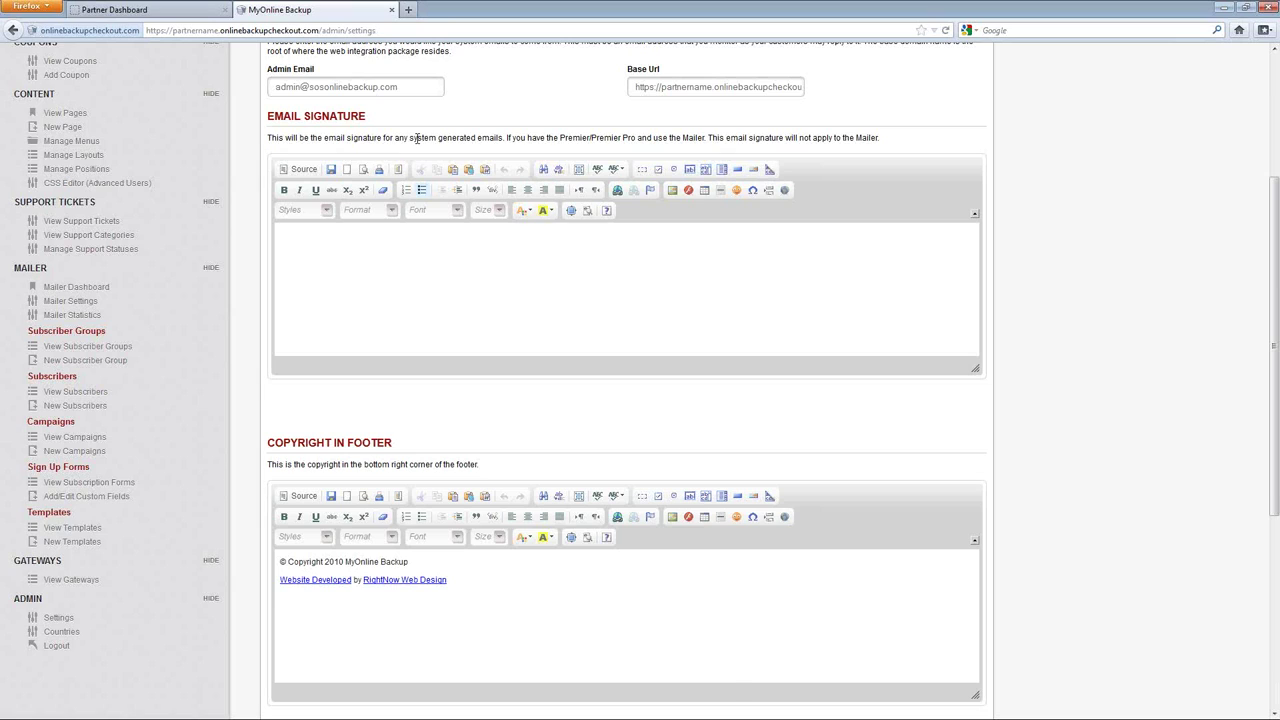
{"action": "scroll", "coordinate": [450, 358], "scroll_direction": "down", "scroll_amount": 5}
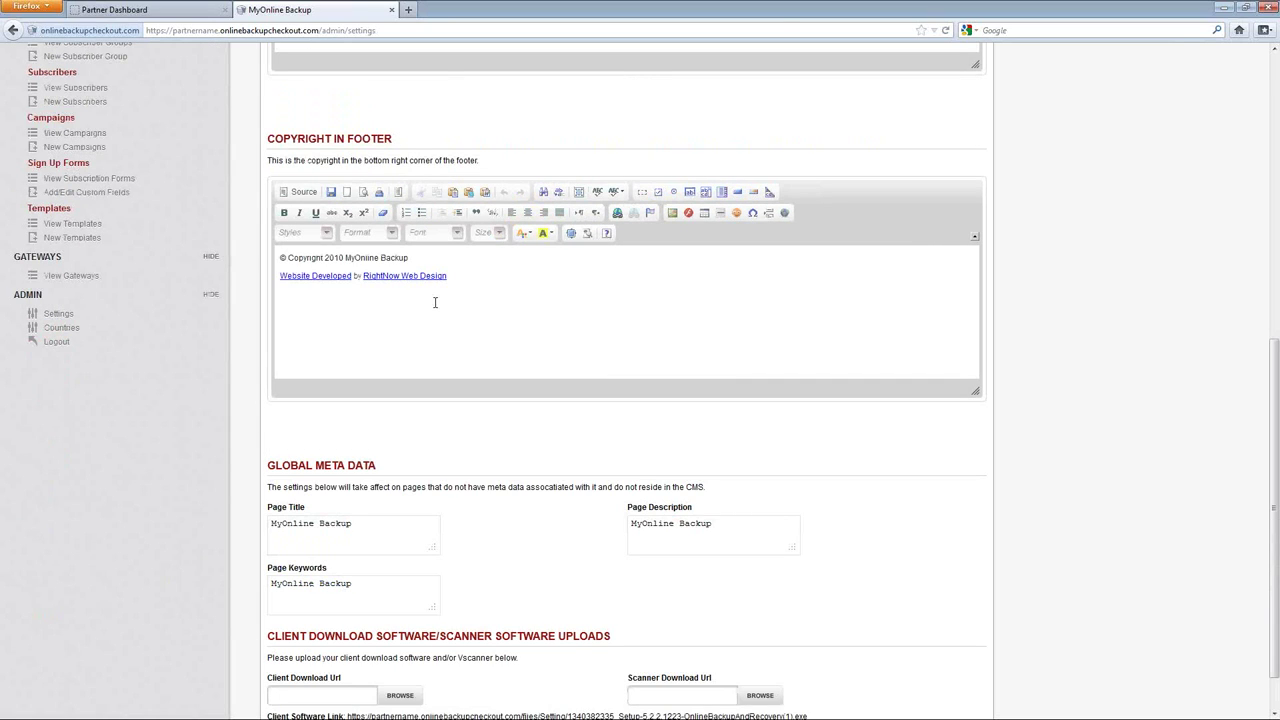
{"action": "scroll", "coordinate": [428, 306], "scroll_direction": "down", "scroll_amount": 1}
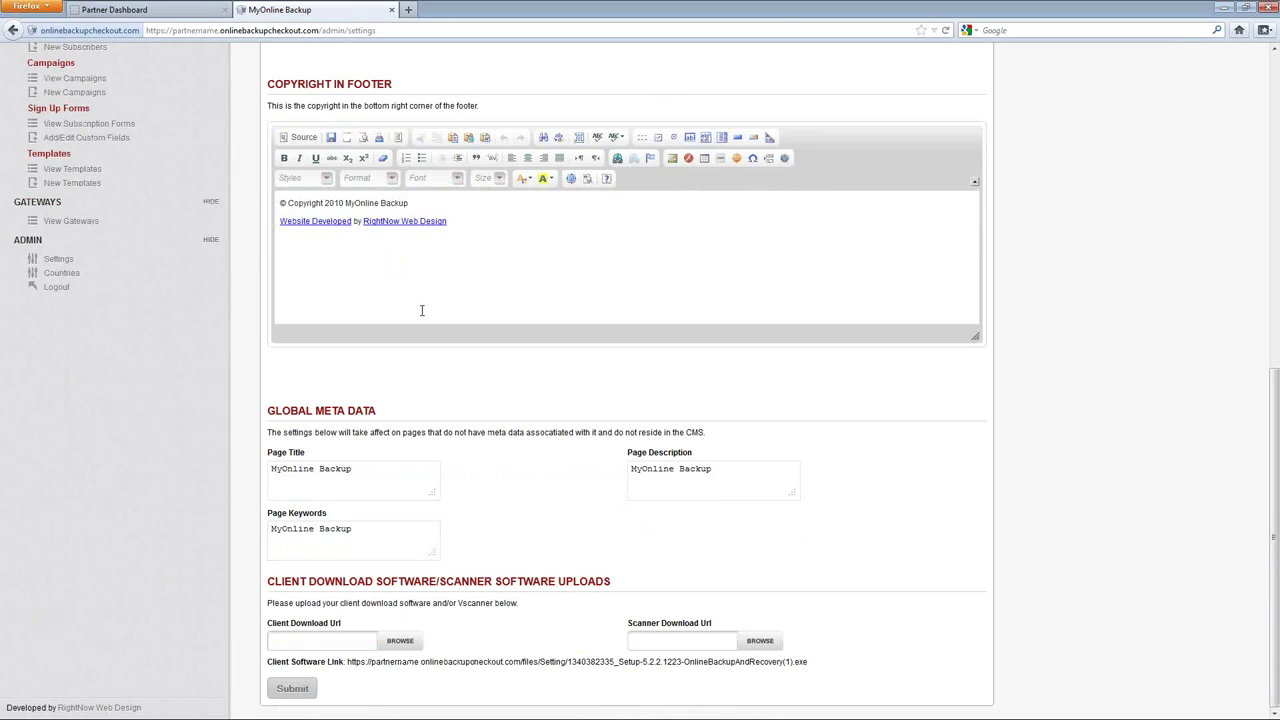
{"action": "left_click", "coordinate": [357, 528]}
{"action": "left_click_drag", "start_coordinate": [347, 663], "coordinate": [821, 661]}
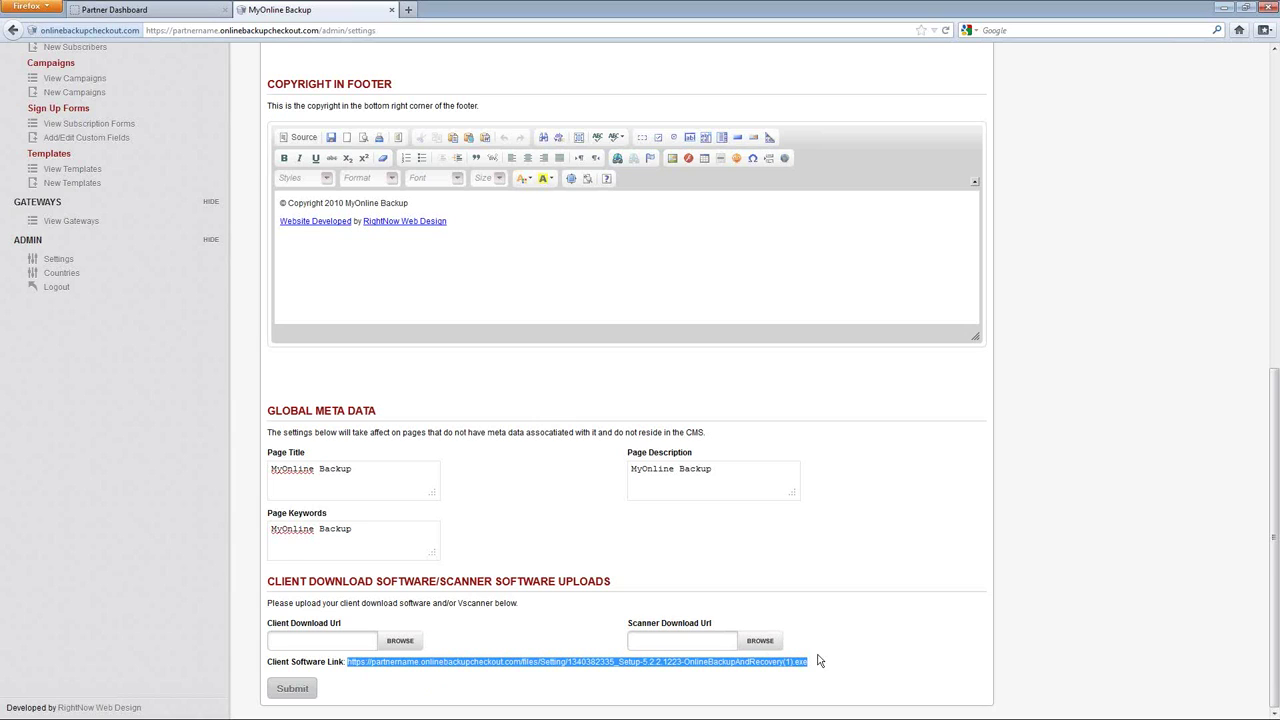
{"action": "left_click", "coordinate": [168, 334]}
Look through the remaining admin options and open the Mailer's global statistics page
{"action": "scroll", "coordinate": [168, 334], "scroll_direction": "up", "scroll_amount": 2}
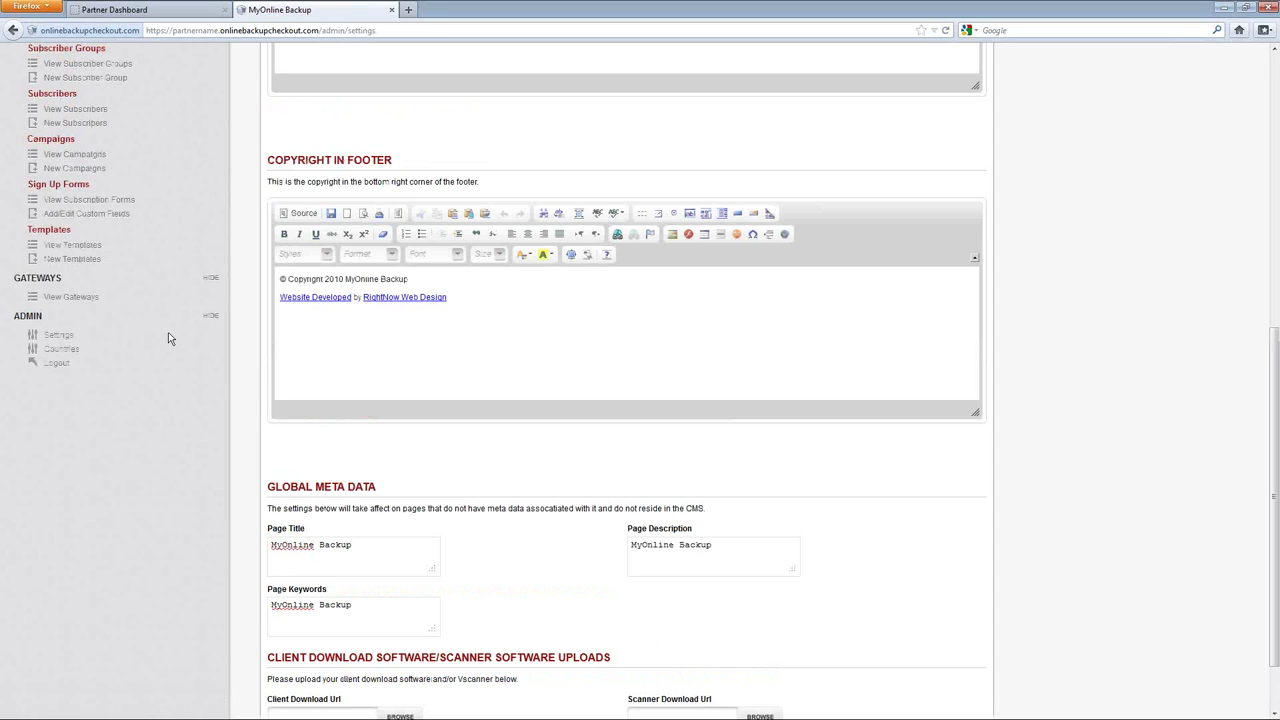
{"action": "scroll", "coordinate": [128, 379], "scroll_direction": "down", "scroll_amount": 2}
{"action": "scroll", "coordinate": [128, 383], "scroll_direction": "up", "scroll_amount": 2}
{"action": "scroll", "coordinate": [128, 377], "scroll_direction": "up", "scroll_amount": 2}
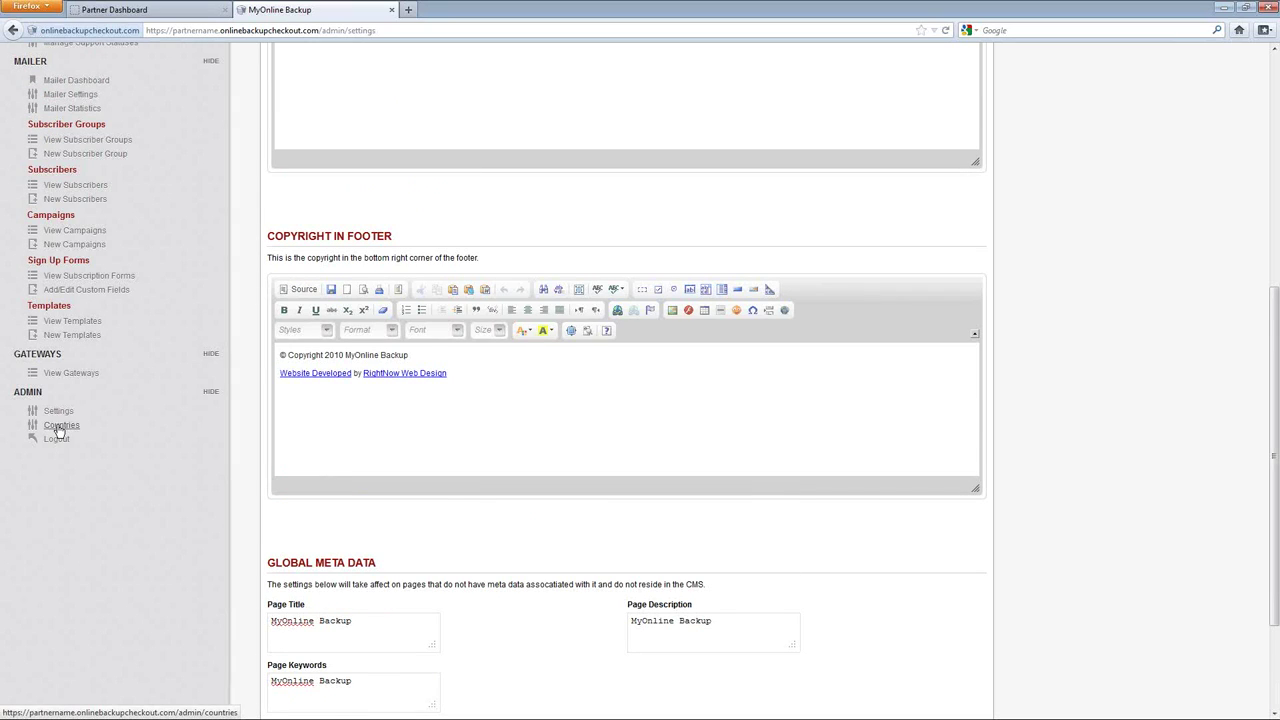
{"action": "scroll", "coordinate": [155, 358], "scroll_direction": "up", "scroll_amount": 4}
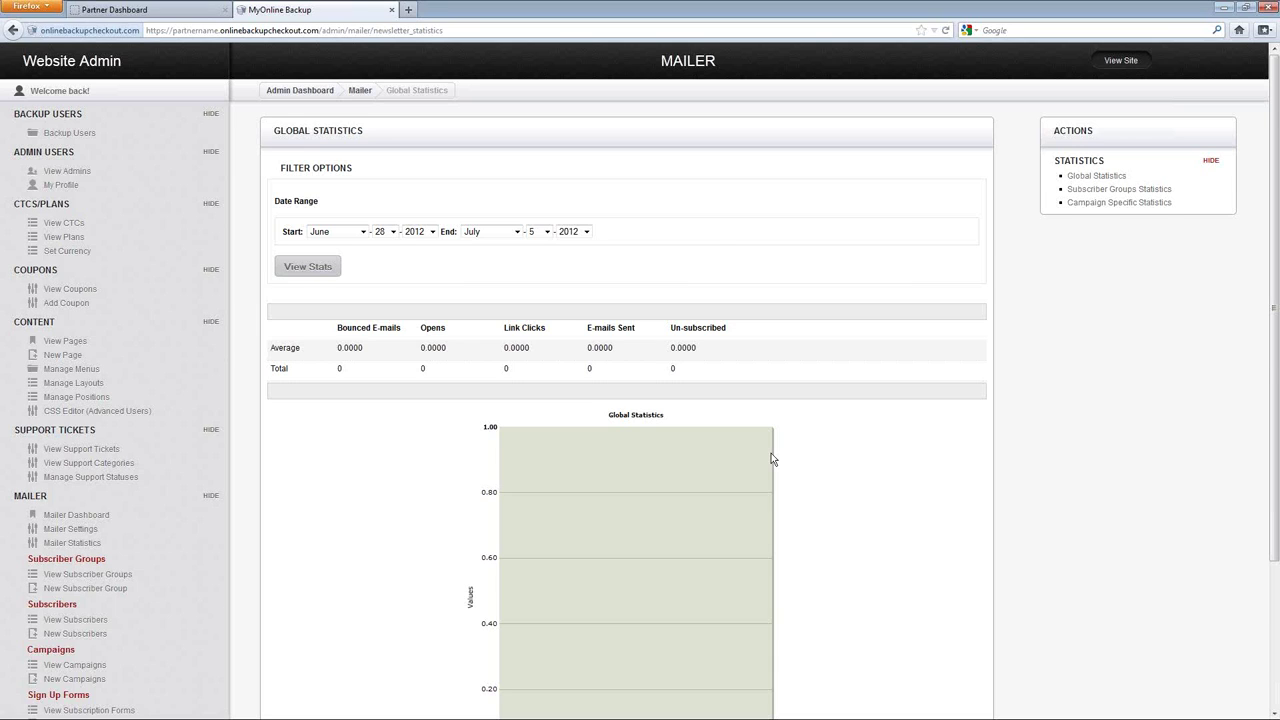
View the Global Statistics chart and collapse the Mailer and Support Tickets sections of the navigation
{"action": "scroll", "coordinate": [771, 453], "scroll_direction": "down", "scroll_amount": 3}
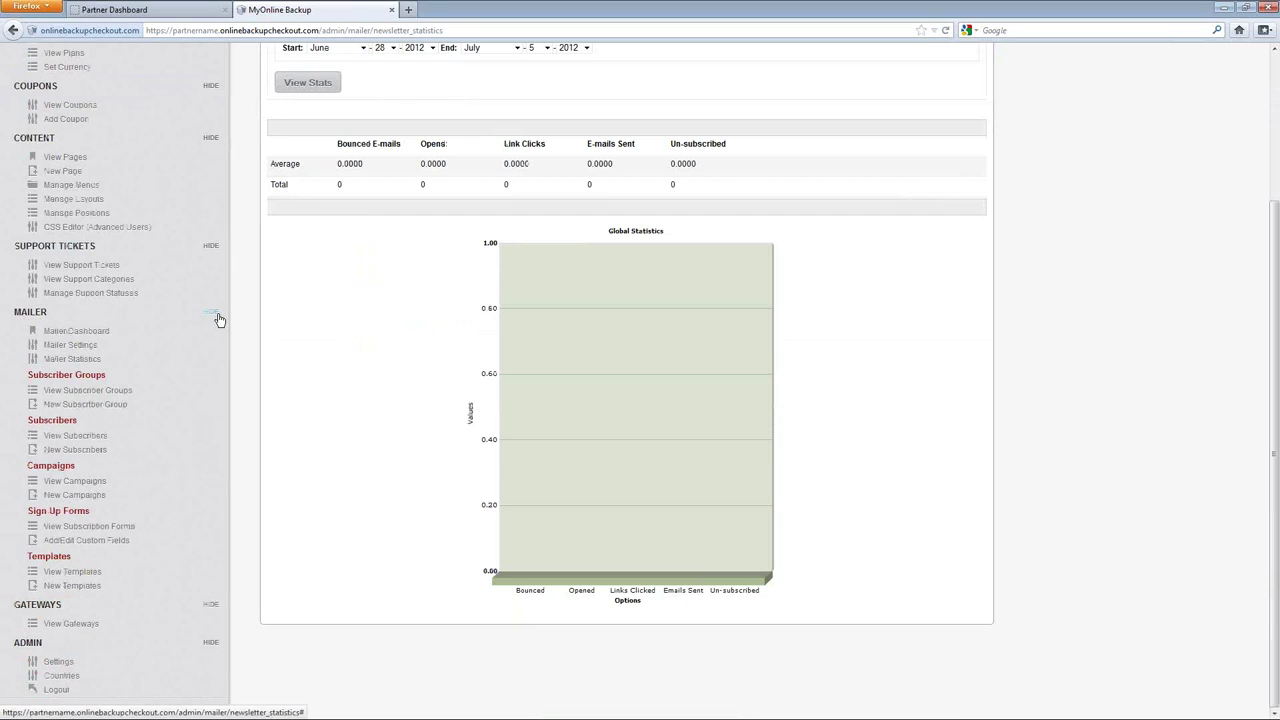
{"action": "left_click", "coordinate": [212, 313]}
{"action": "left_click", "coordinate": [211, 246]}
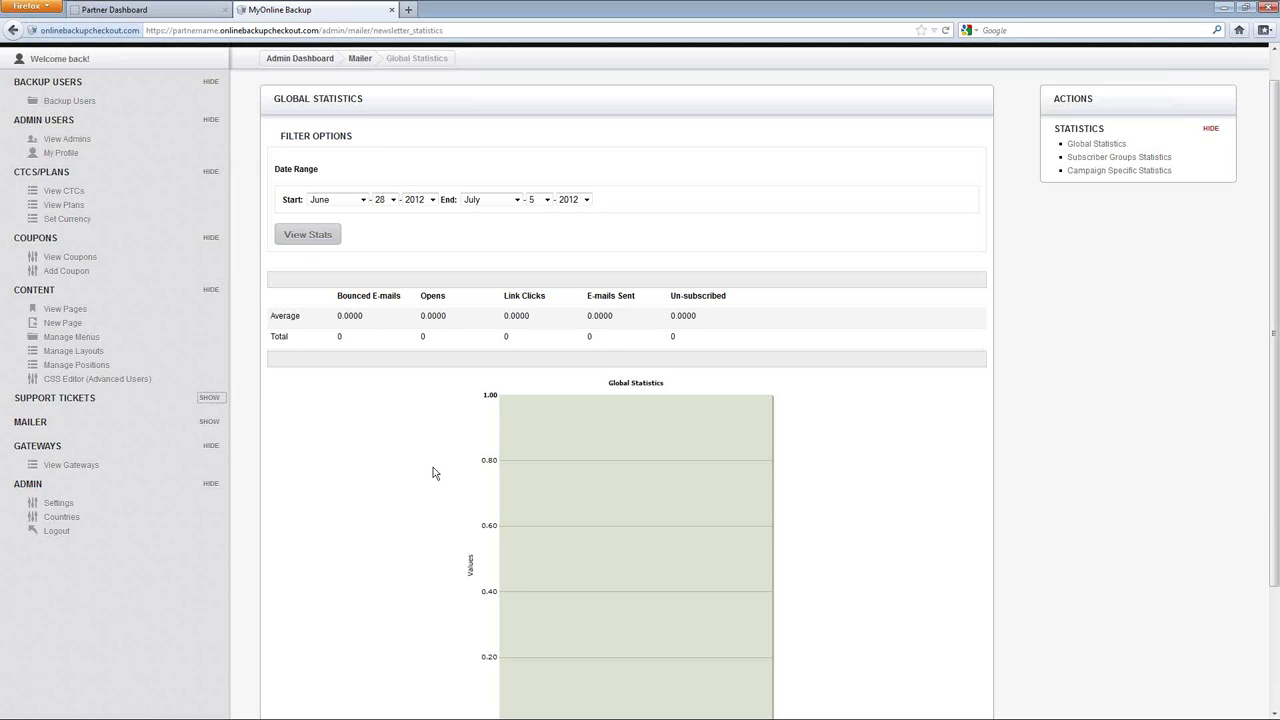
Open the Homepage's Main Content - Base Template article for editing, with the public site in a separate tab, and examine the content editor
{"action": "left_click", "coordinate": [61, 309]}
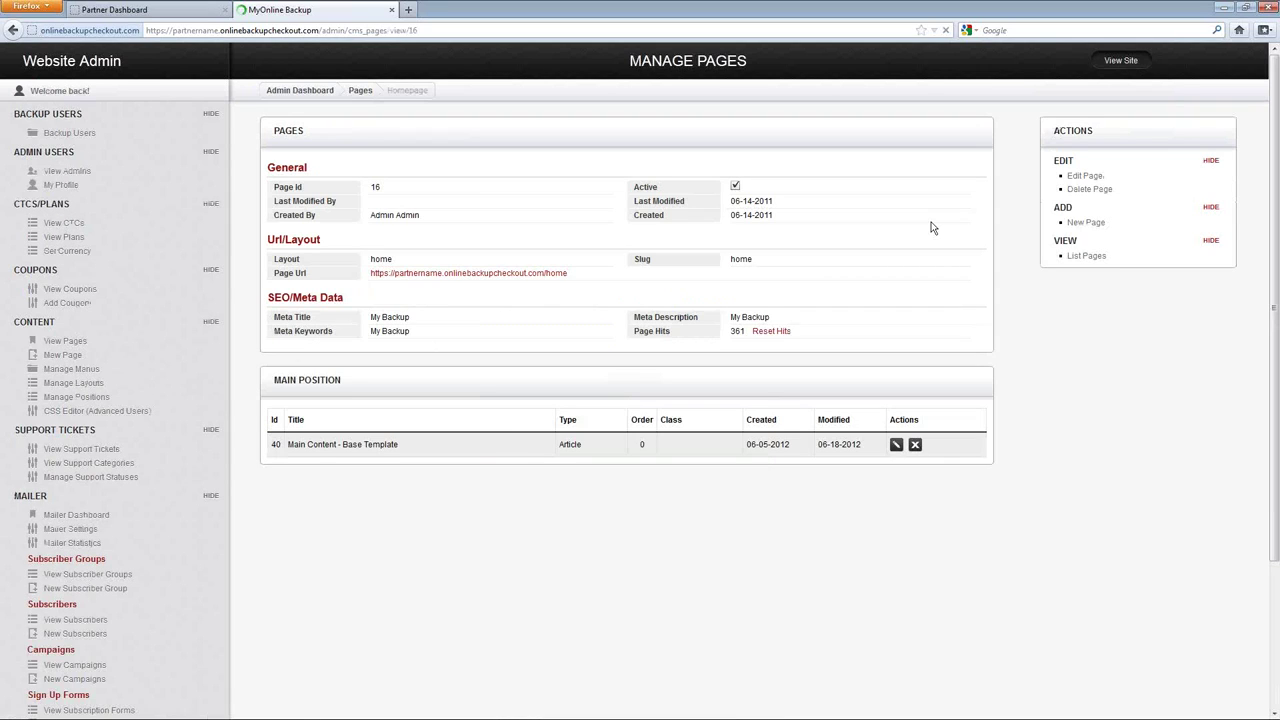
{"action": "left_click", "coordinate": [896, 446]}
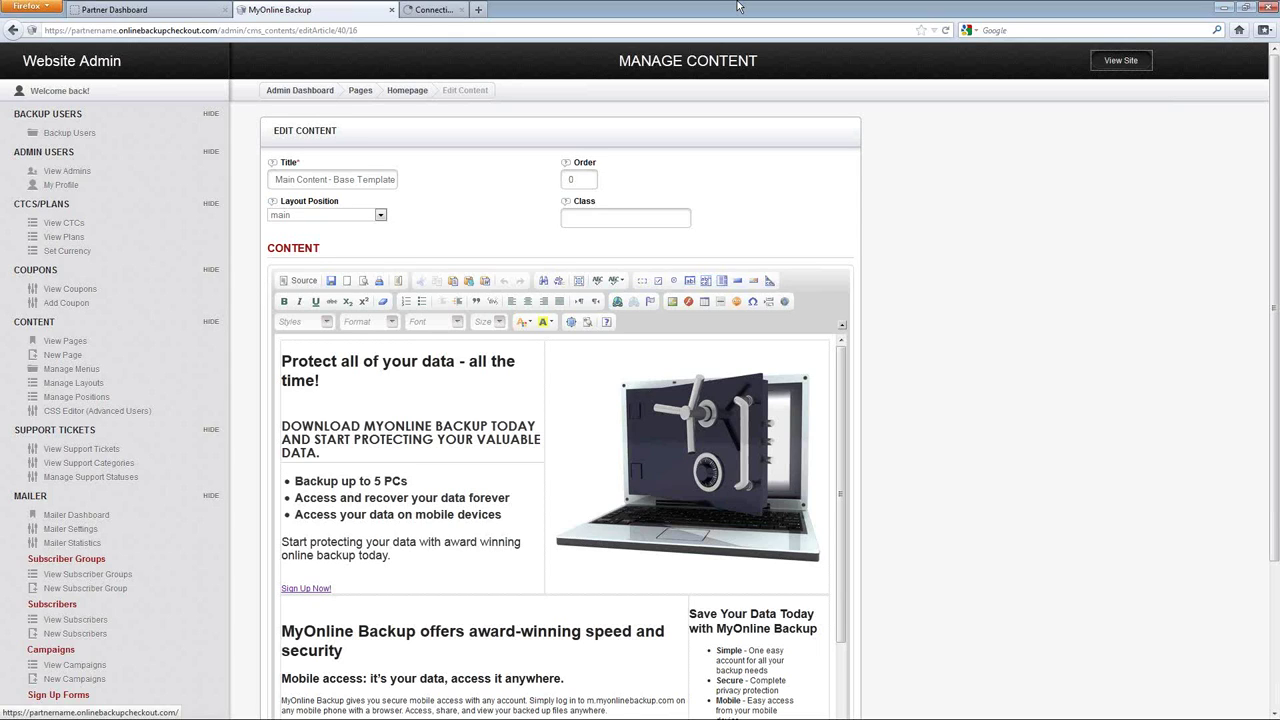
{"action": "scroll", "coordinate": [296, 134], "scroll_direction": "down", "scroll_amount": 3}
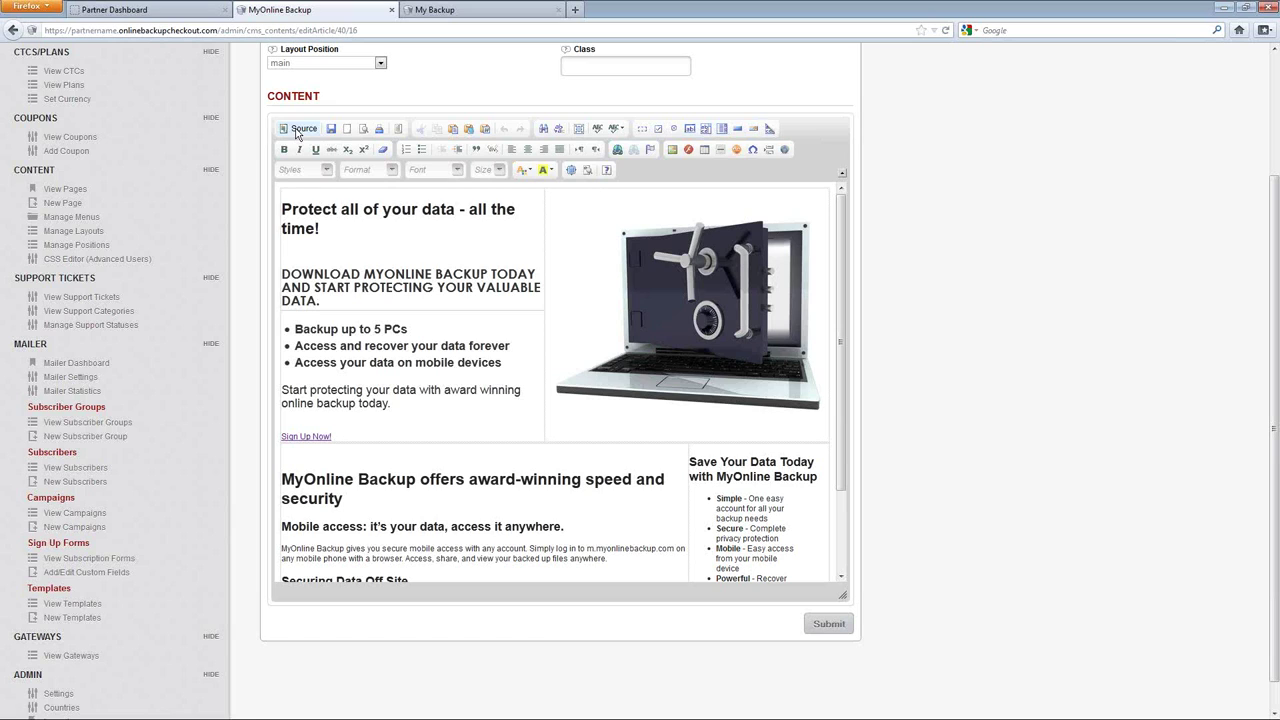
Open the CSS Editor, check the public My Backup home page, and return to examine the template's CSS code
{"action": "left_click", "coordinate": [98, 260]}
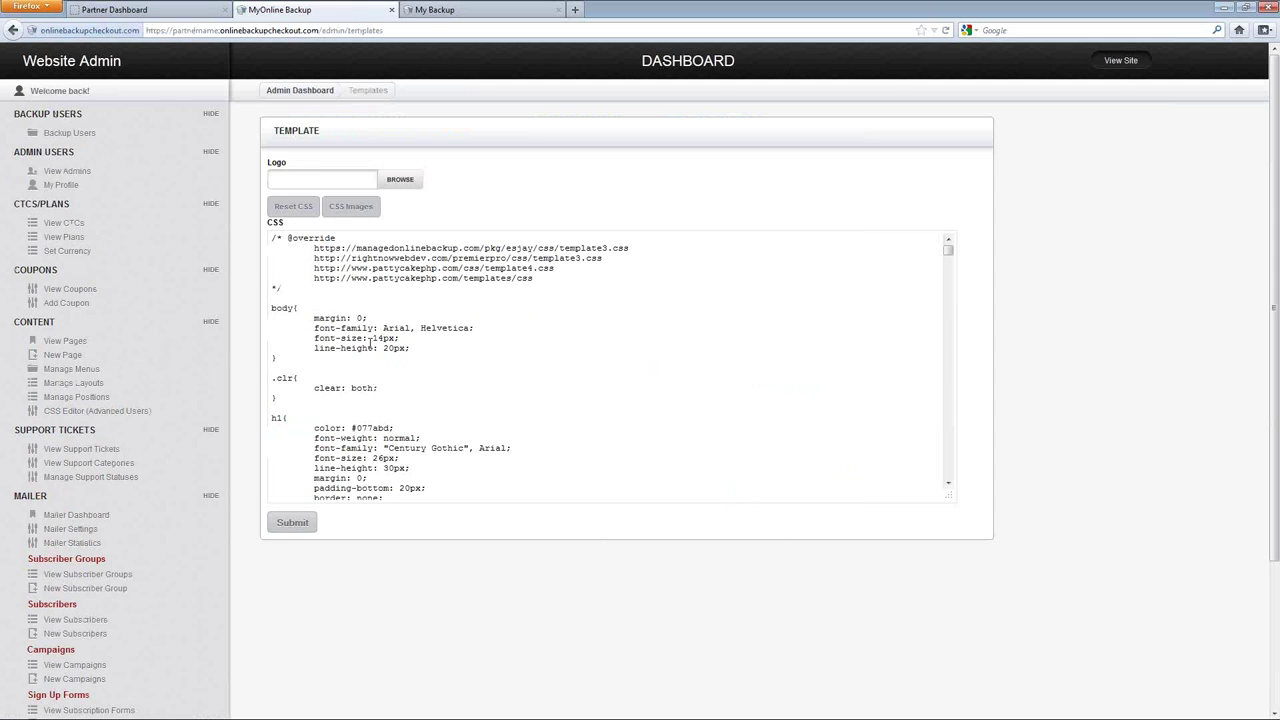
{"action": "left_click", "coordinate": [440, 12]}
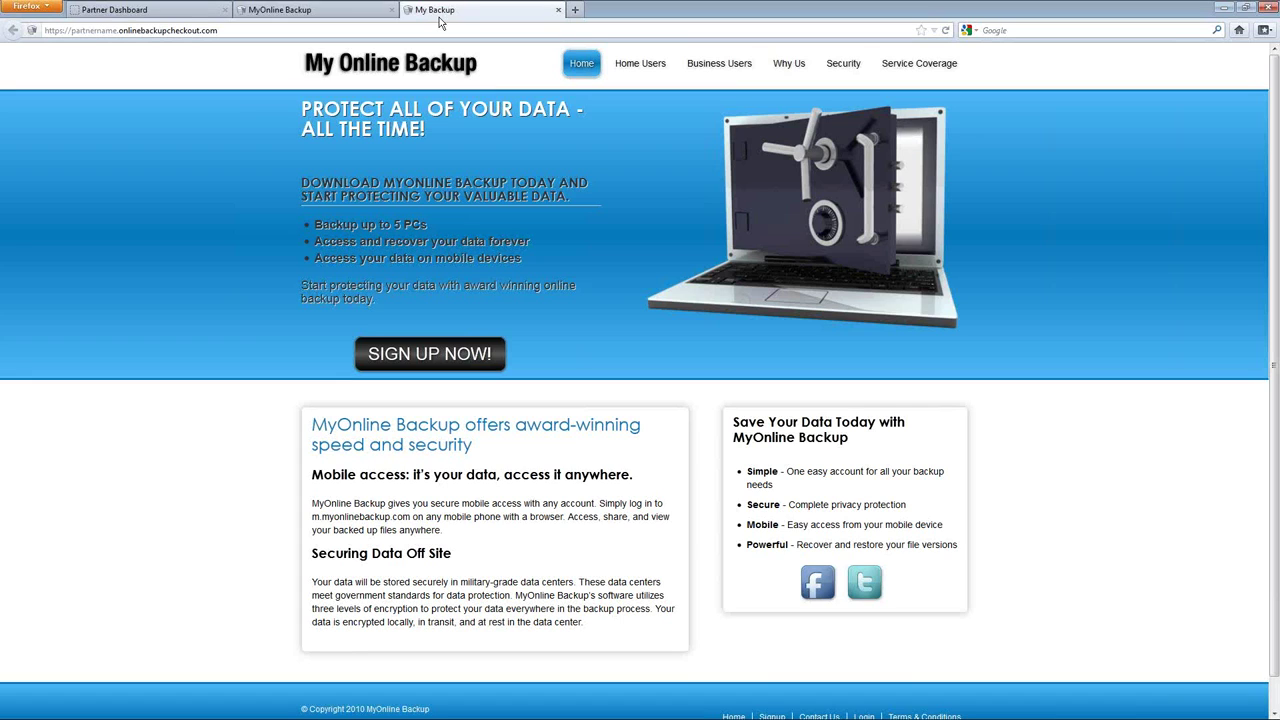
{"action": "left_click", "coordinate": [315, 10]}
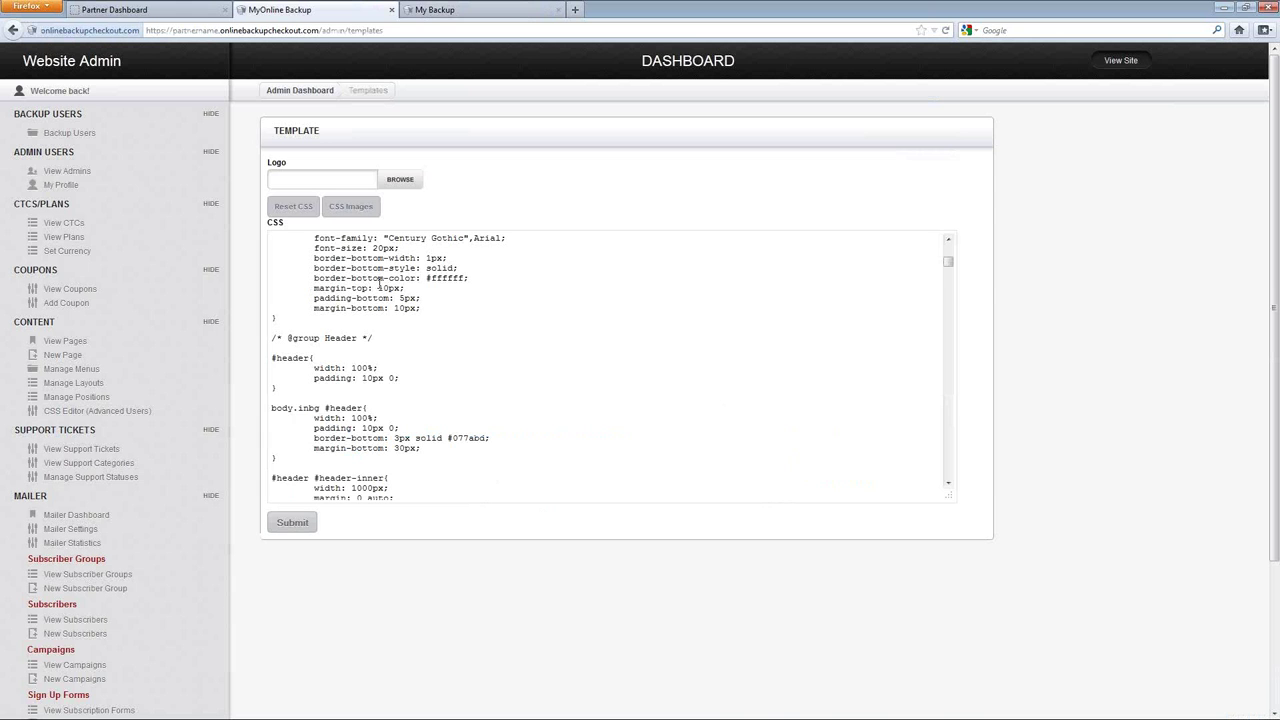
Examine the template's CSS code alongside the public My Backup home page, and open the coupons list
{"action": "scroll", "coordinate": [380, 287], "scroll_direction": "down", "scroll_amount": 8}
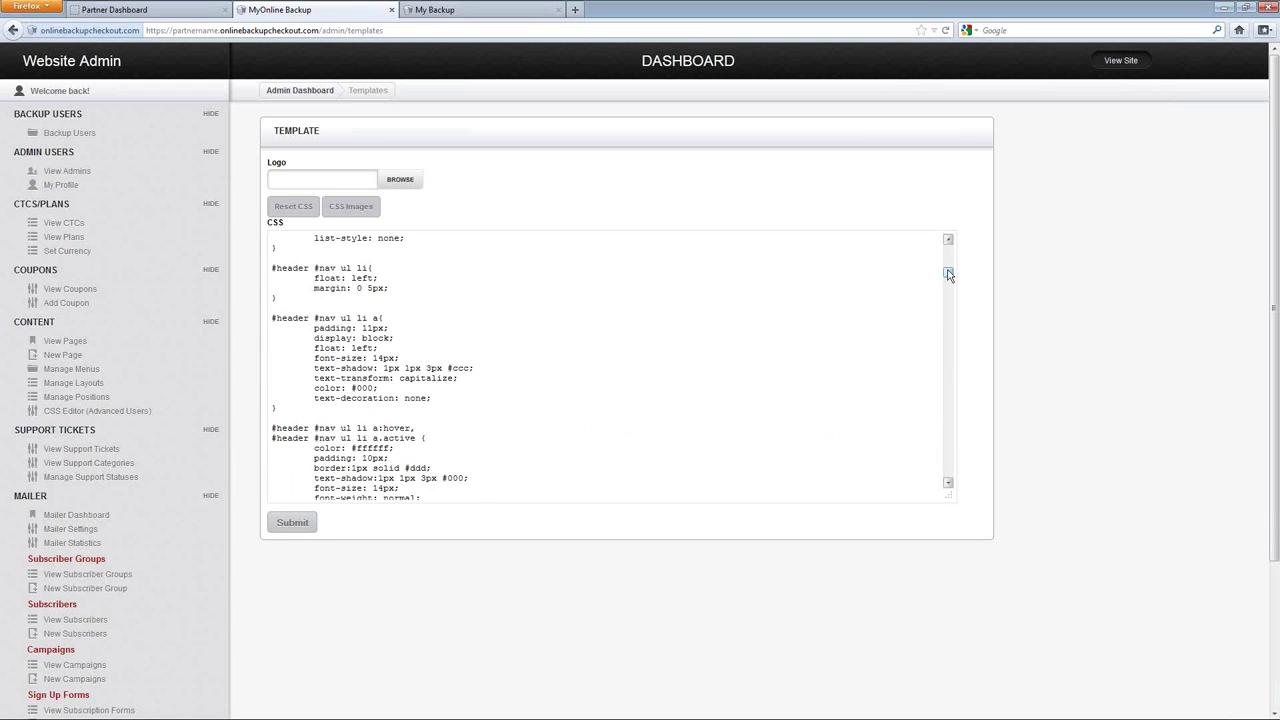
{"action": "left_click_drag", "start_coordinate": [948, 274], "coordinate": [948, 281]}
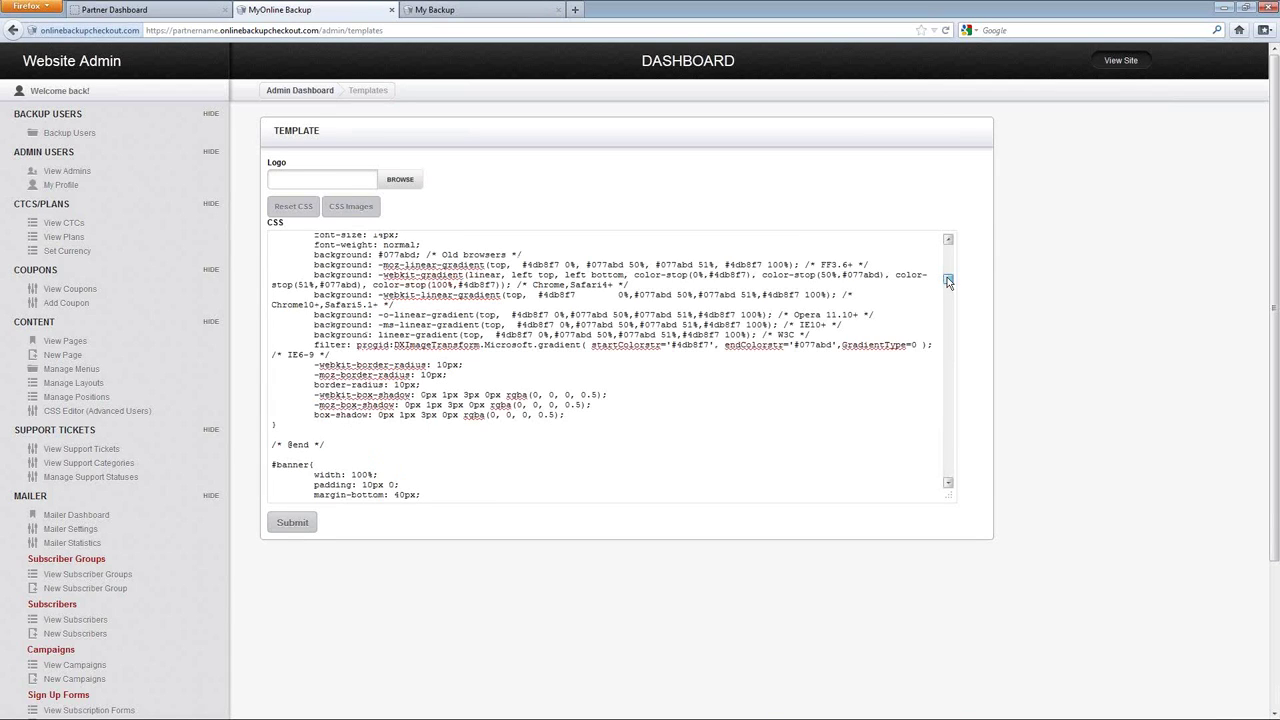
{"action": "left_click_drag", "start_coordinate": [947, 277], "coordinate": [948, 245]}
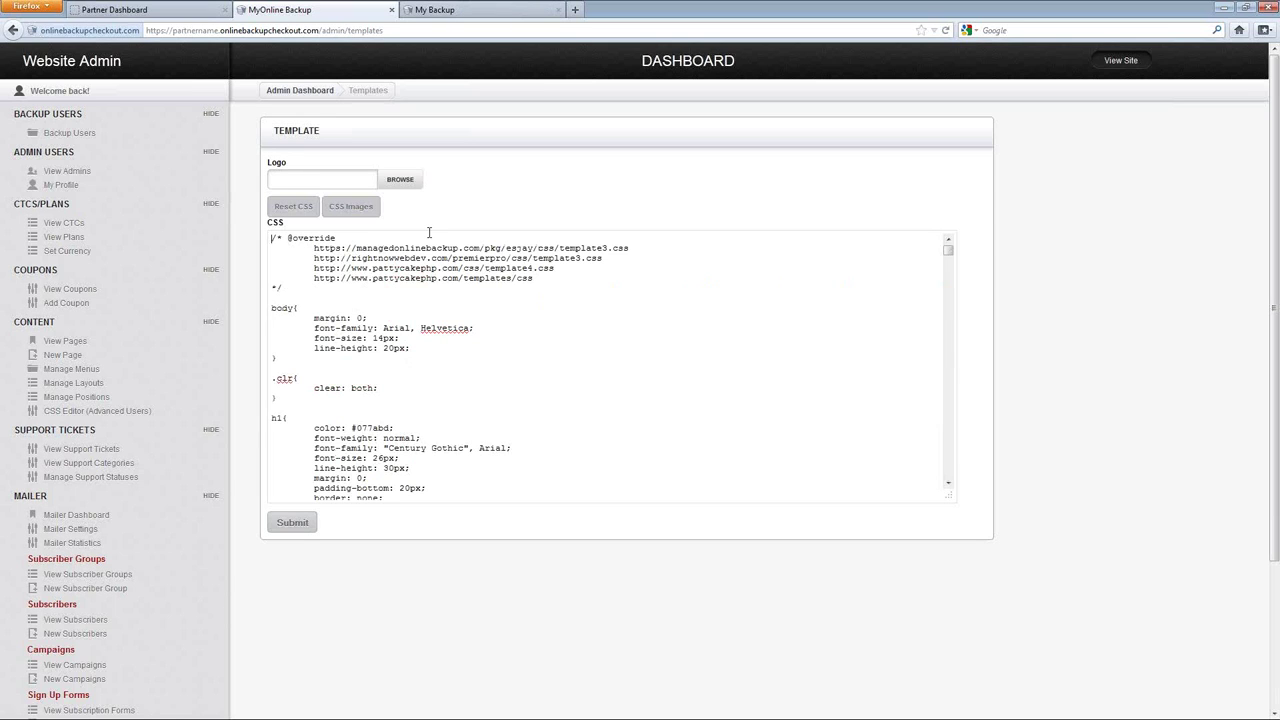
{"action": "left_click", "coordinate": [427, 11]}
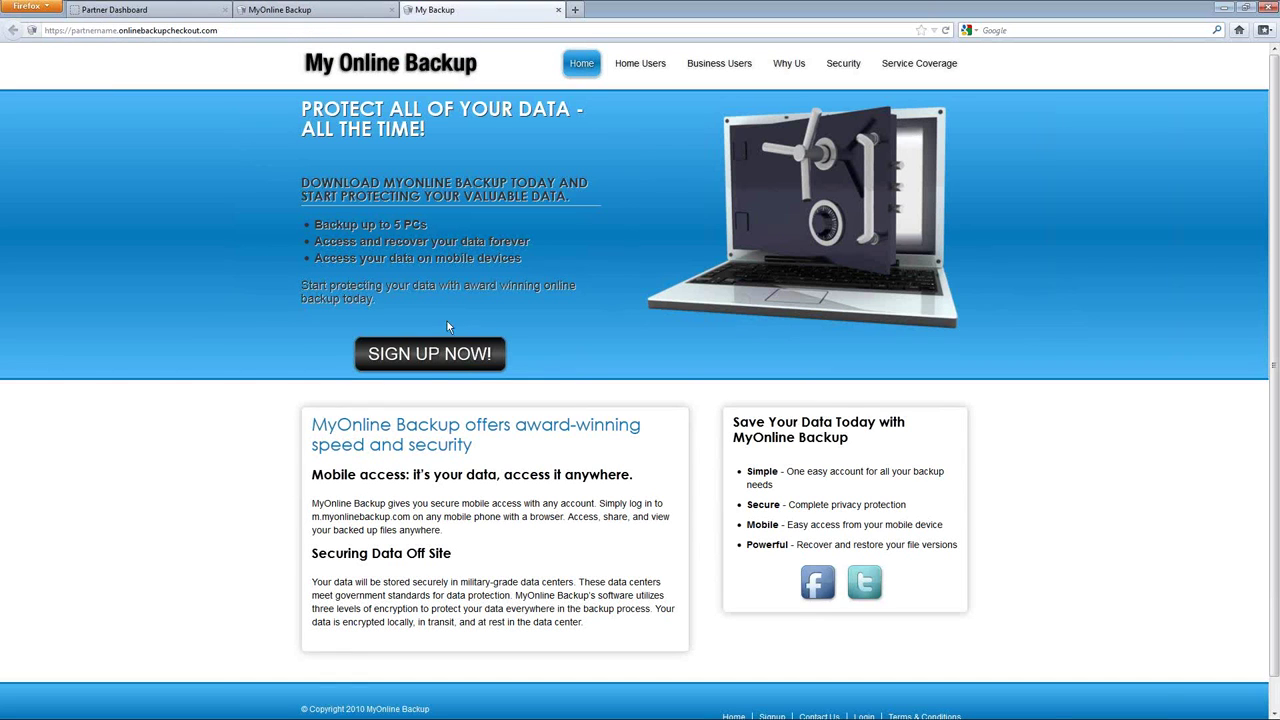
{"action": "left_click", "coordinate": [296, 11]}
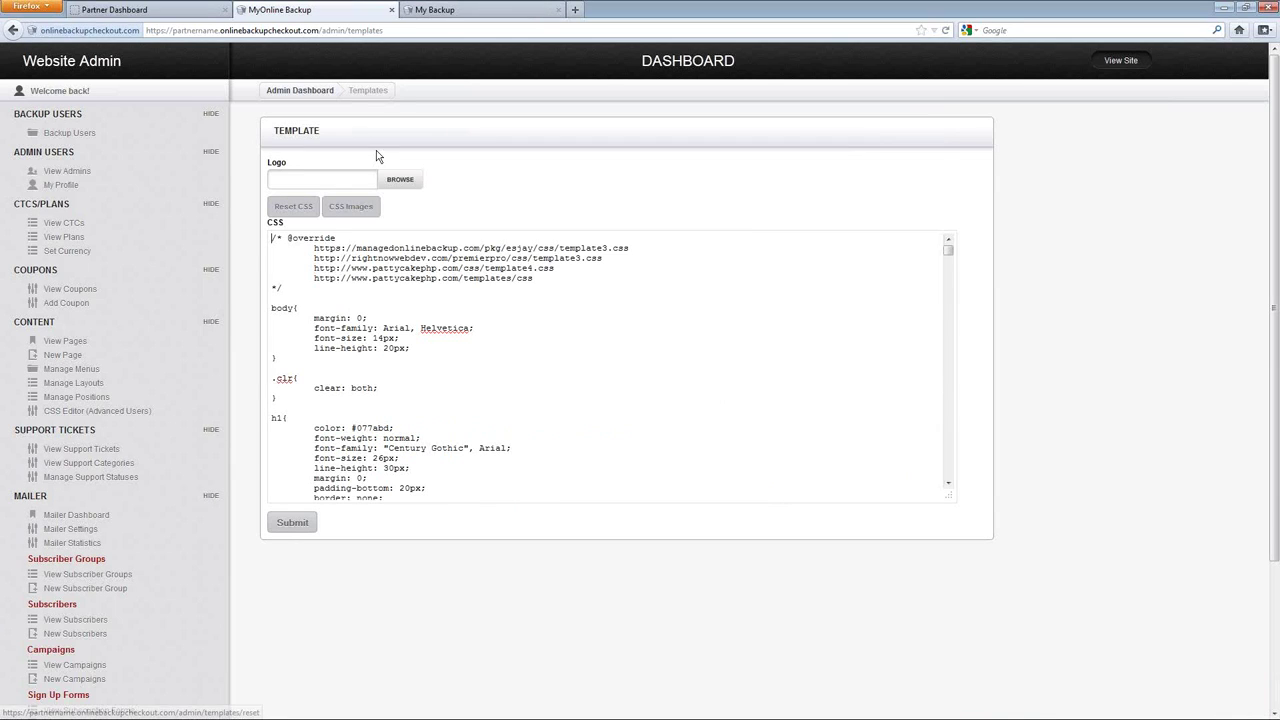
{"action": "left_click", "coordinate": [70, 289]}
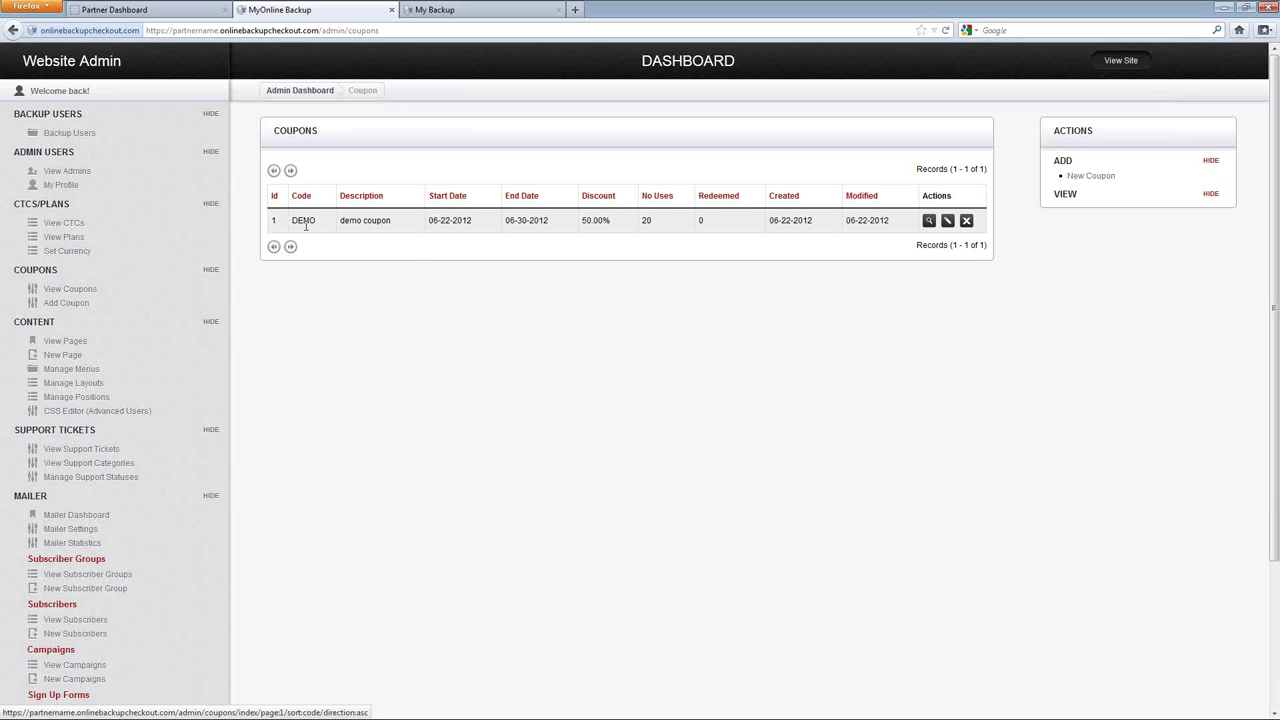
Open the 1 GB plan with the $12.00 price for editing and enter 1 GB - BUSINESS BACKUP as its title
{"action": "left_click", "coordinate": [57, 240]}
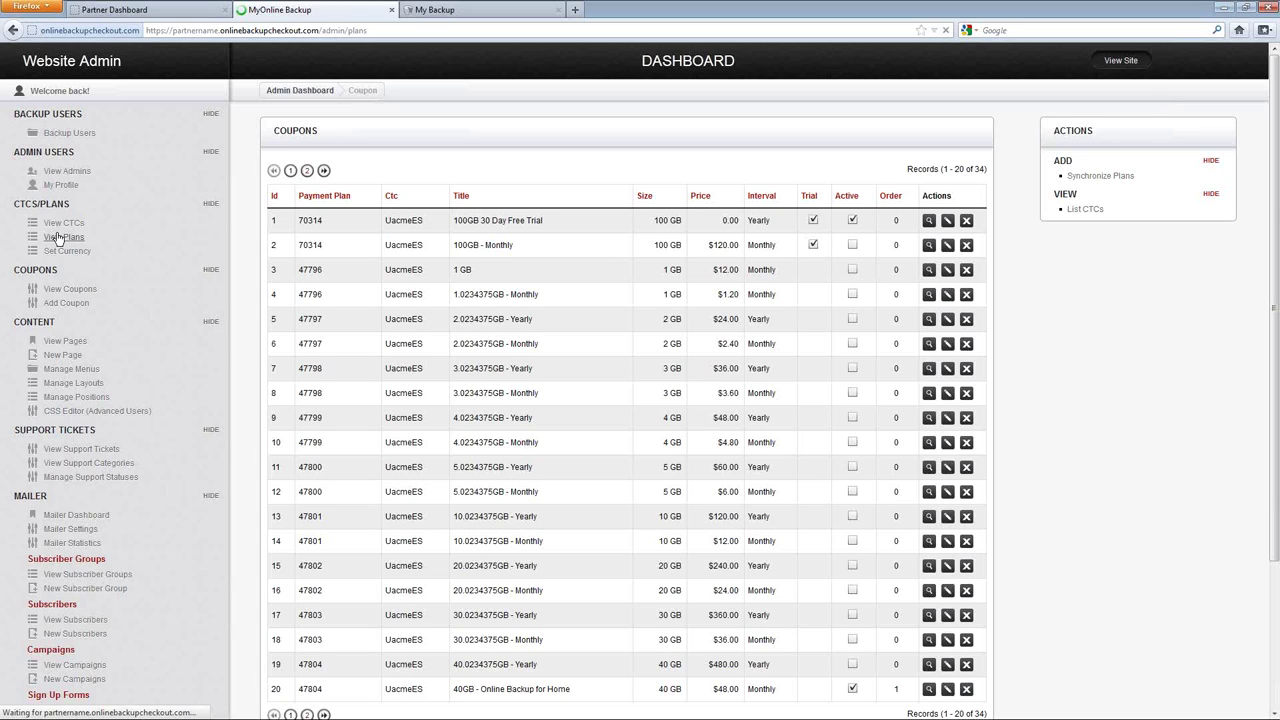
{"action": "left_click", "coordinate": [945, 277]}
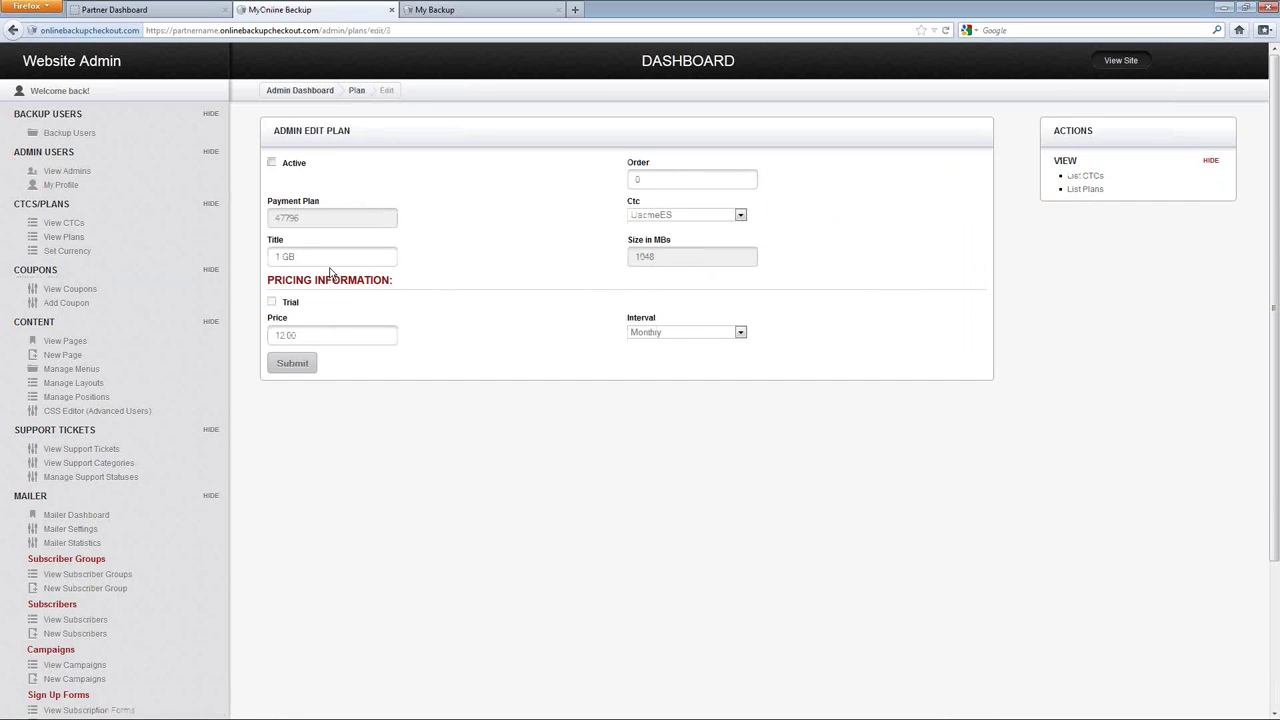
{"action": "left_click", "coordinate": [325, 255]}
{"action": "key", "text": "alt+space"}
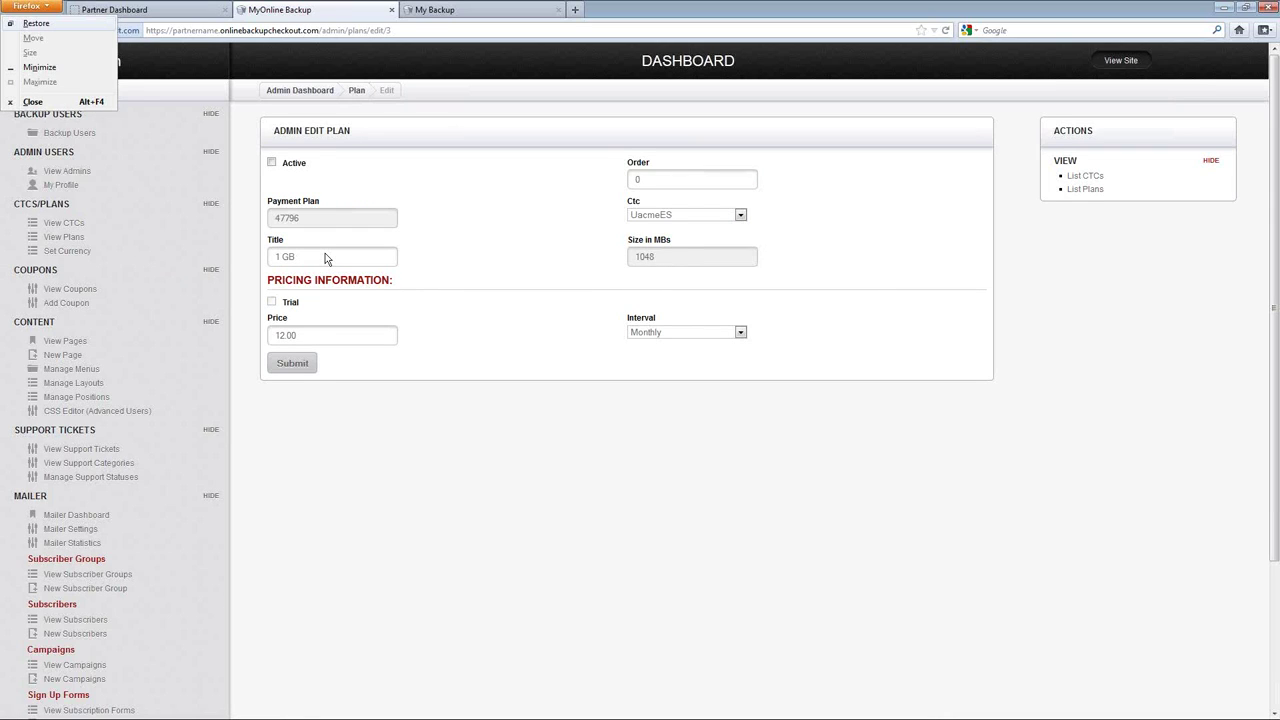
{"action": "left_click", "coordinate": [326, 254]}
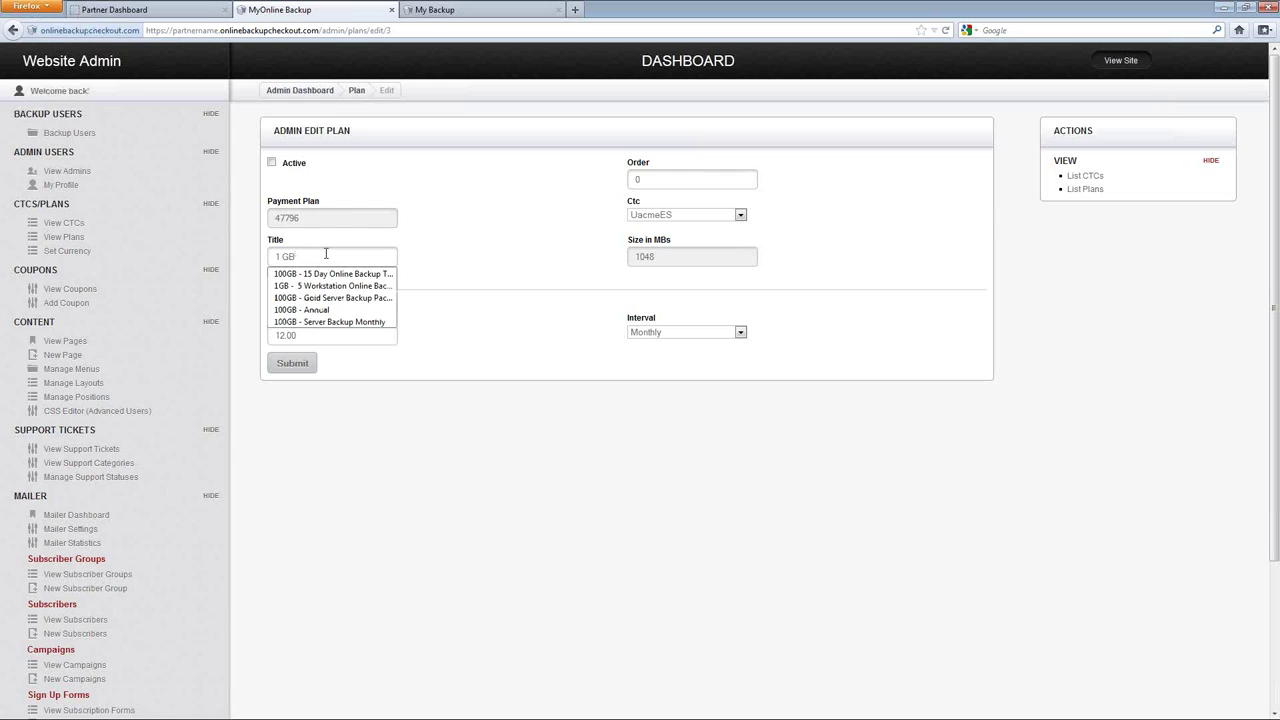
{"action": "type", "text": "- BUSINESS BACKUP"}
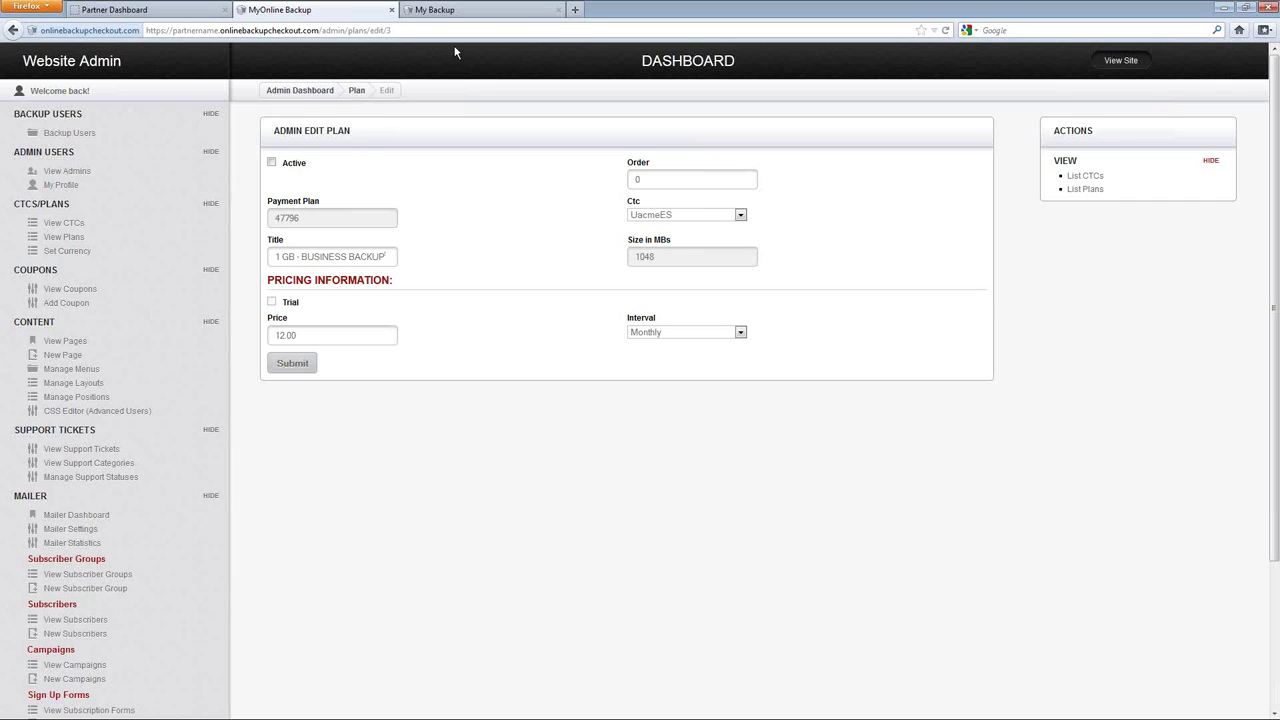
Review the public site's sign-up and Terms & Conditions pages, and return to check the plan's interval and pricing fields
{"action": "left_click", "coordinate": [452, 12]}
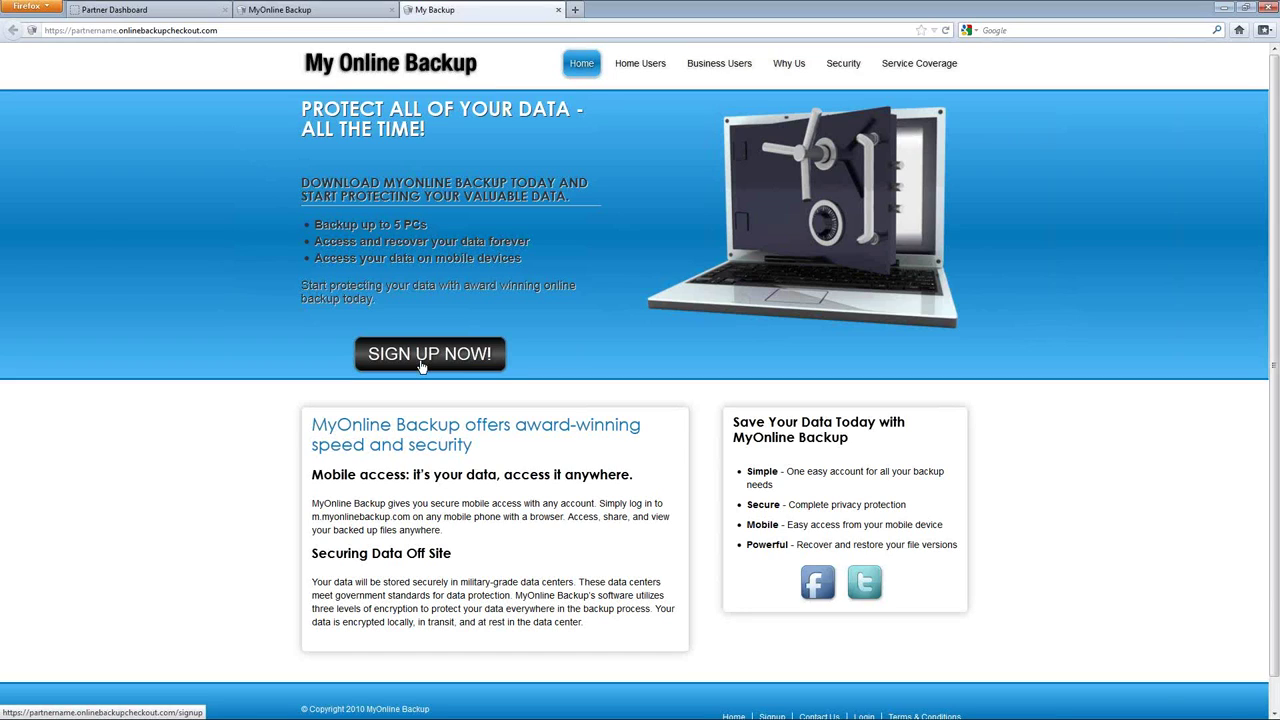
{"action": "left_click", "coordinate": [421, 366]}
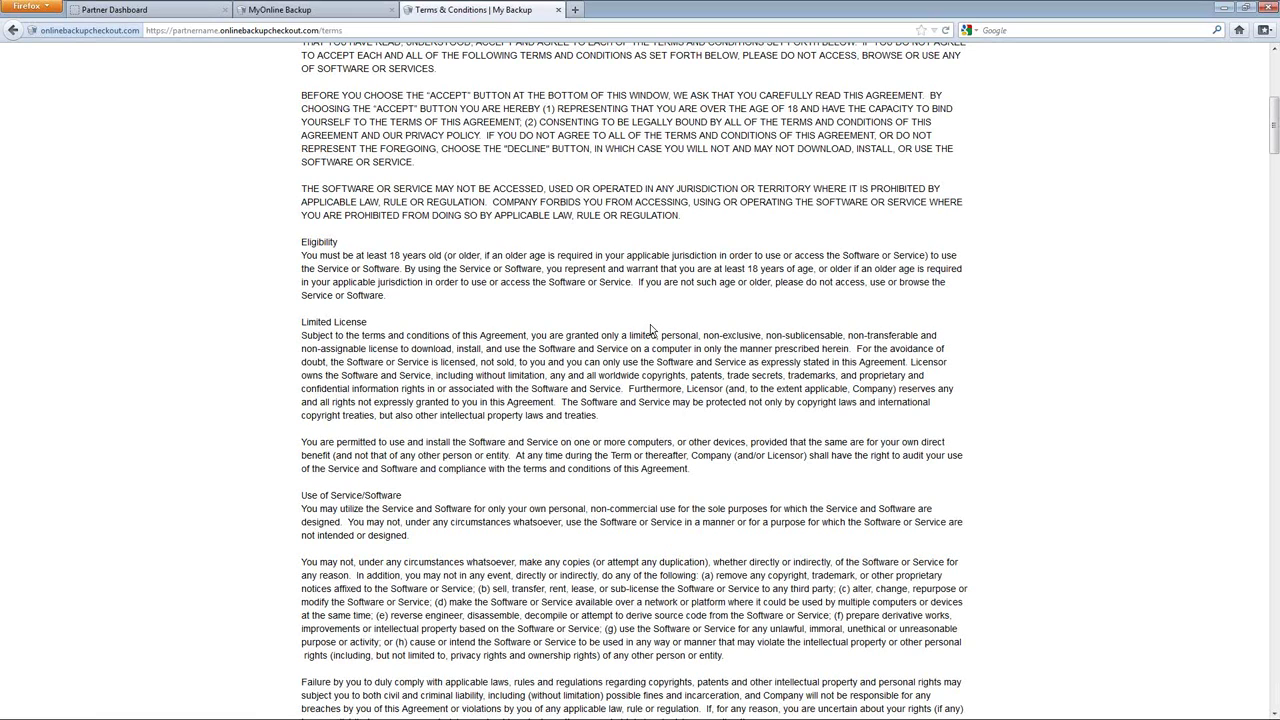
{"action": "scroll", "coordinate": [443, 311], "scroll_direction": "up", "scroll_amount": 8}
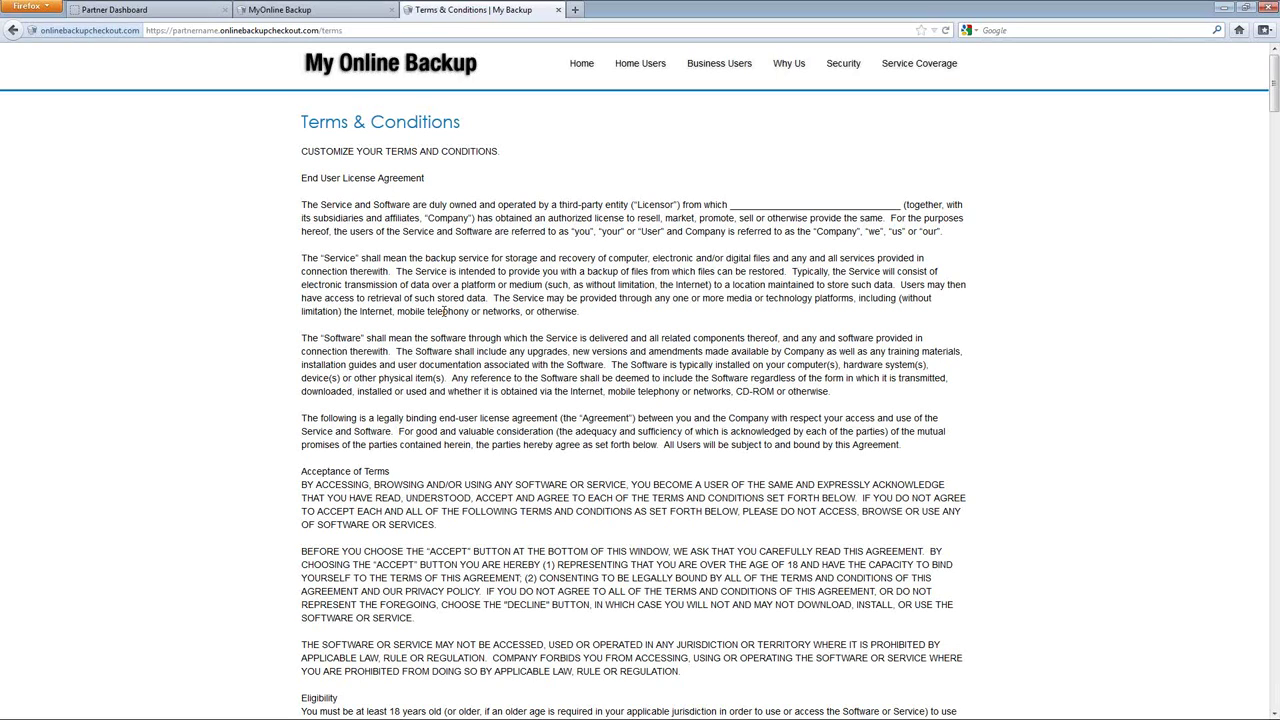
{"action": "left_click", "coordinate": [330, 16]}
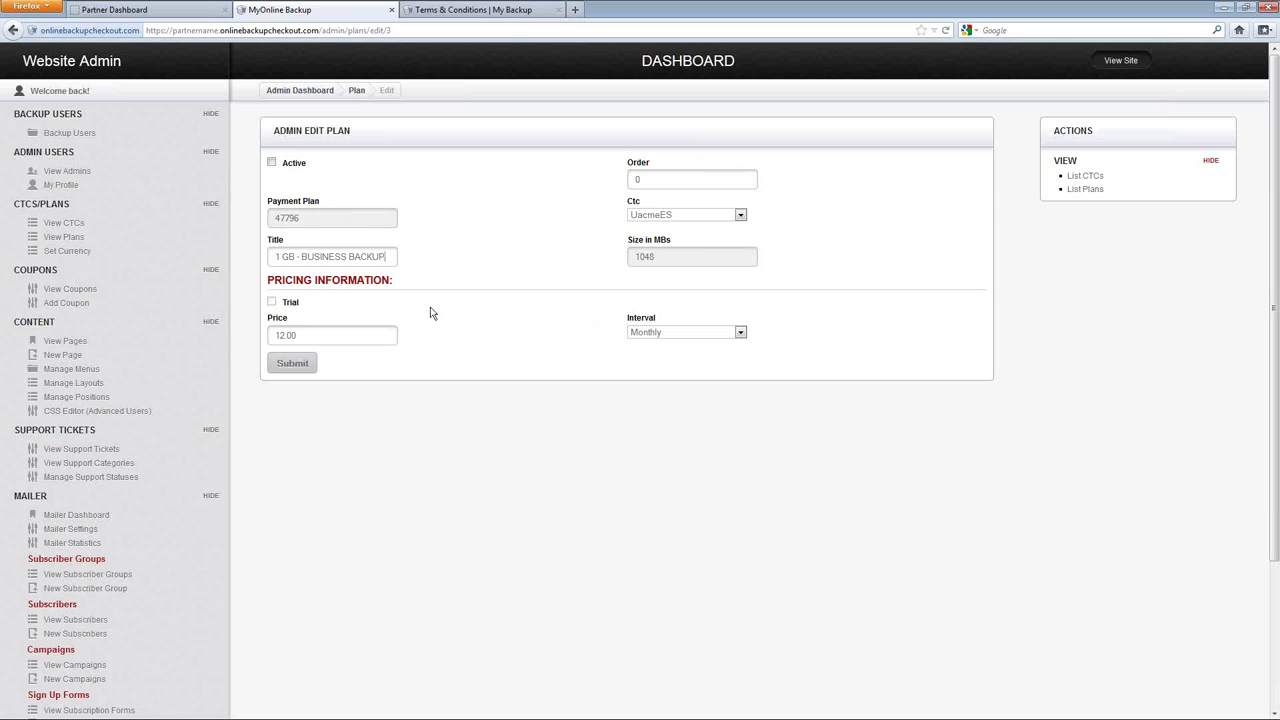
{"action": "left_click", "coordinate": [670, 337]}
{"action": "left_click", "coordinate": [670, 337]}
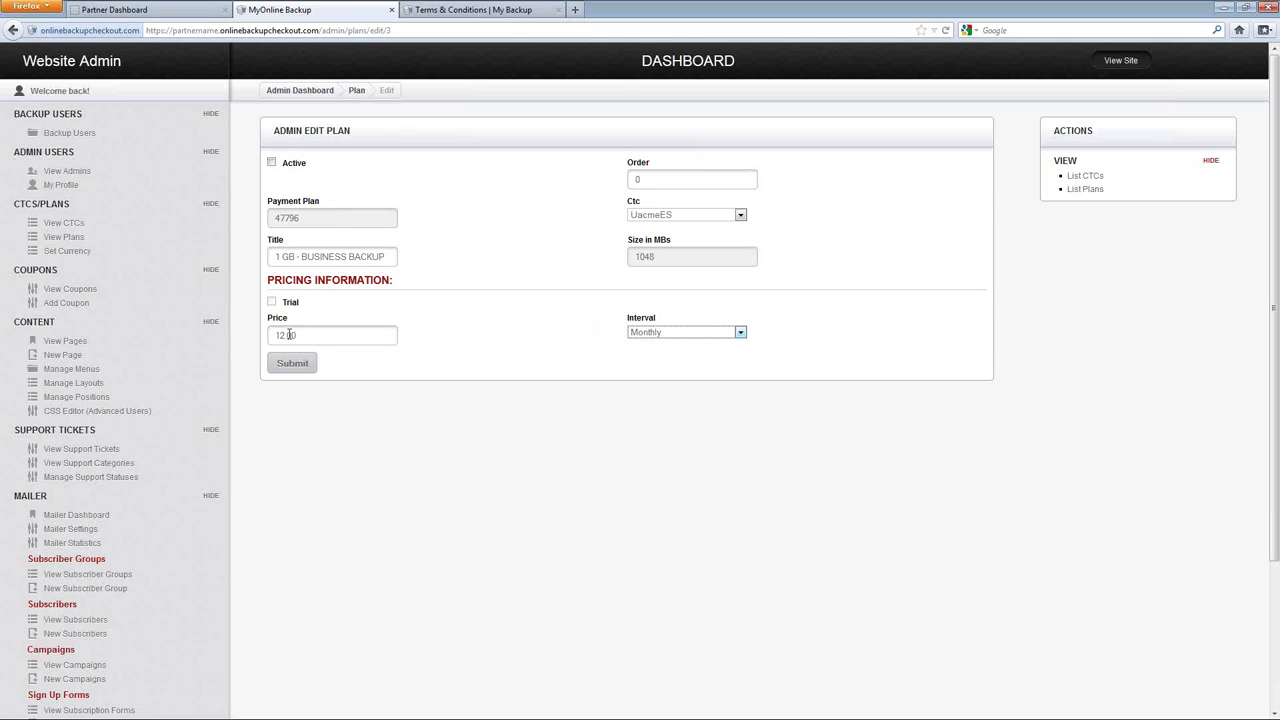
{"action": "left_click", "coordinate": [56, 172]}
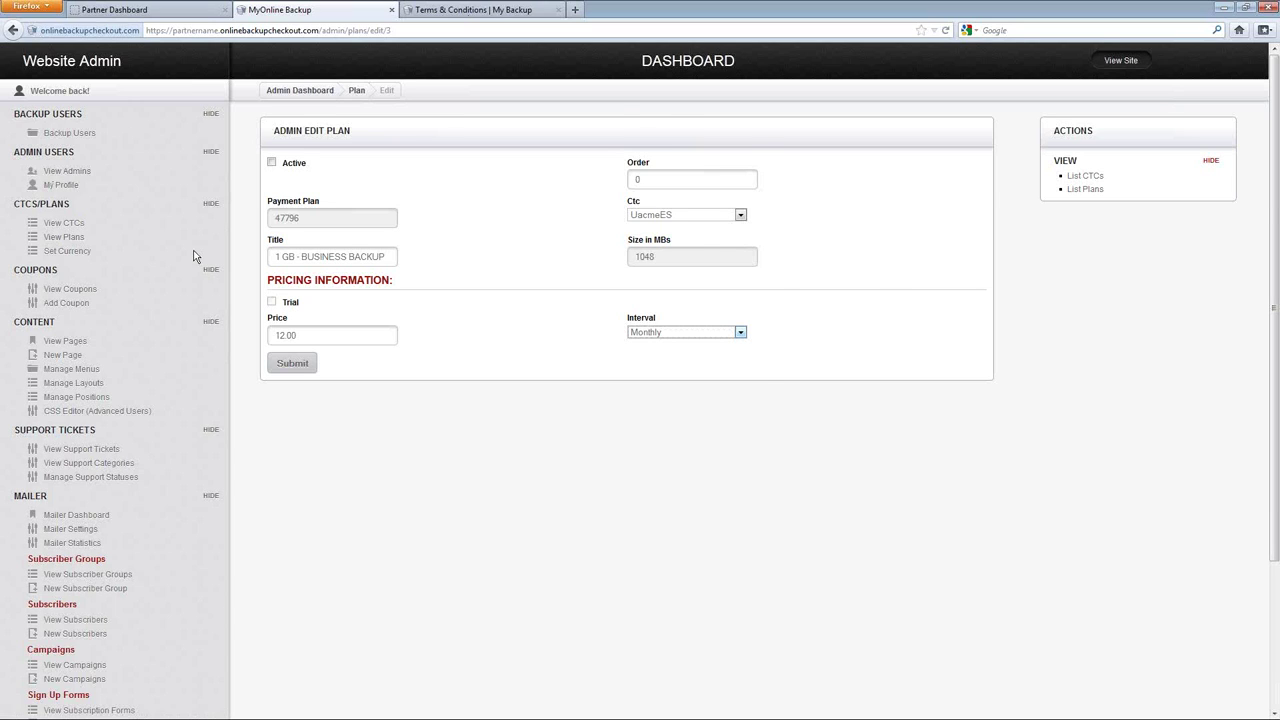
View the PayPal Pro payment gateway's parameters and close the Website Admin page
{"action": "scroll", "coordinate": [194, 257], "scroll_direction": "down", "scroll_amount": 4}
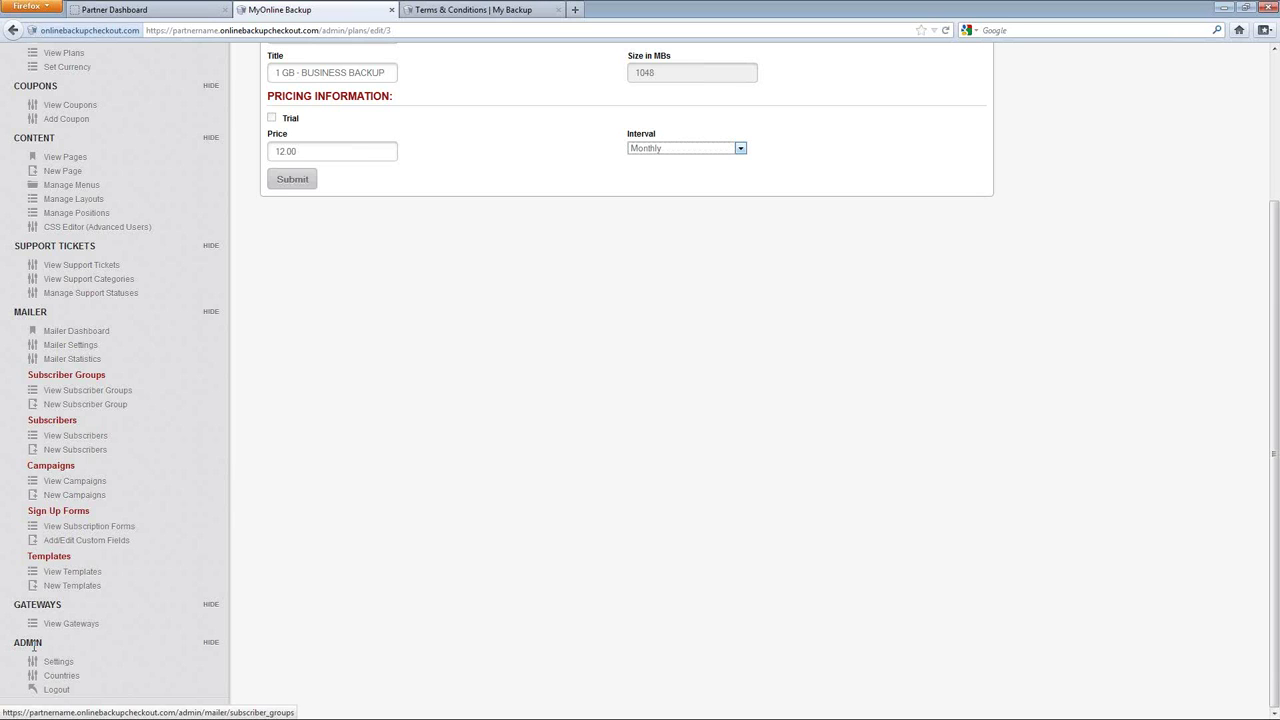
{"action": "left_click", "coordinate": [71, 623]}
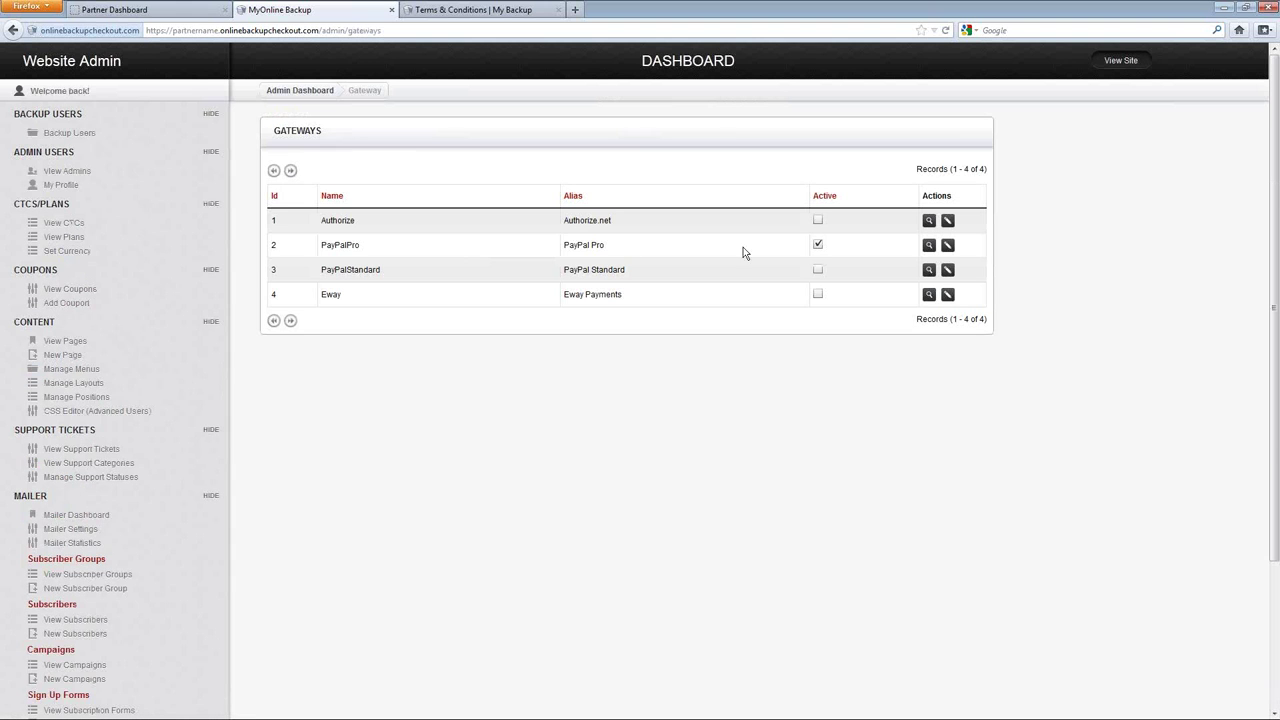
{"action": "left_click", "coordinate": [929, 247]}
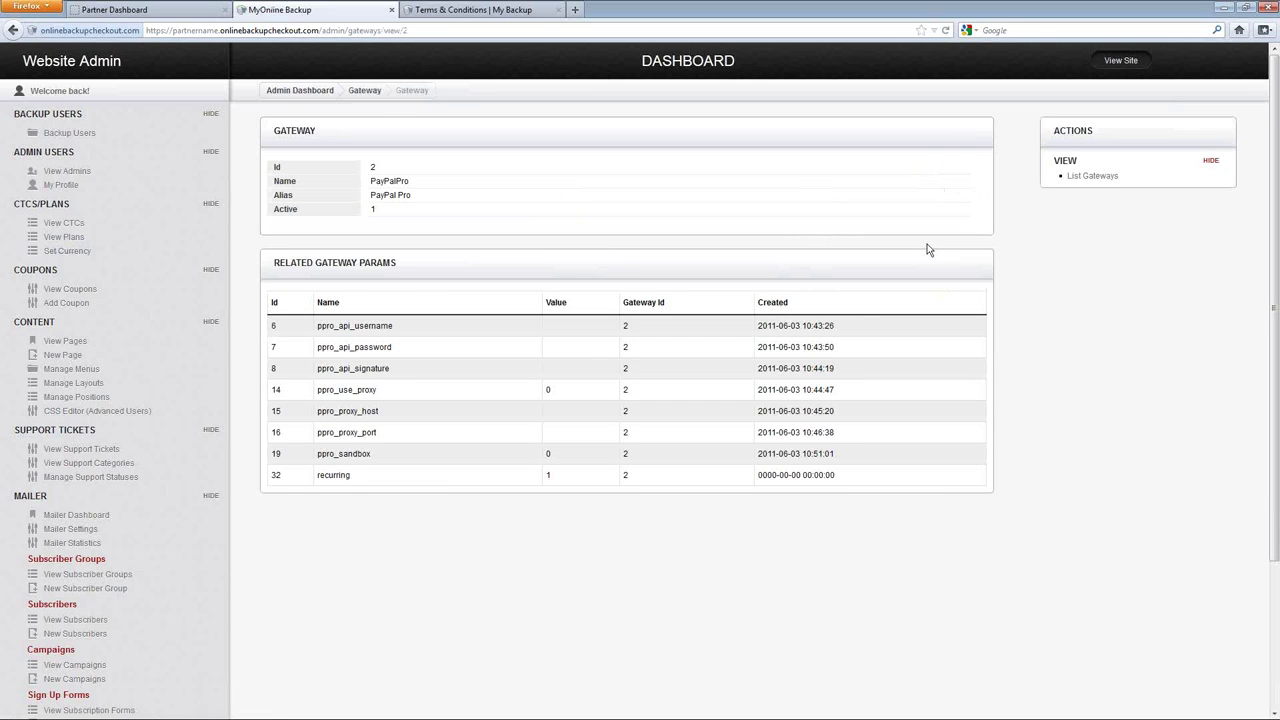
{"action": "left_click", "coordinate": [392, 10]}
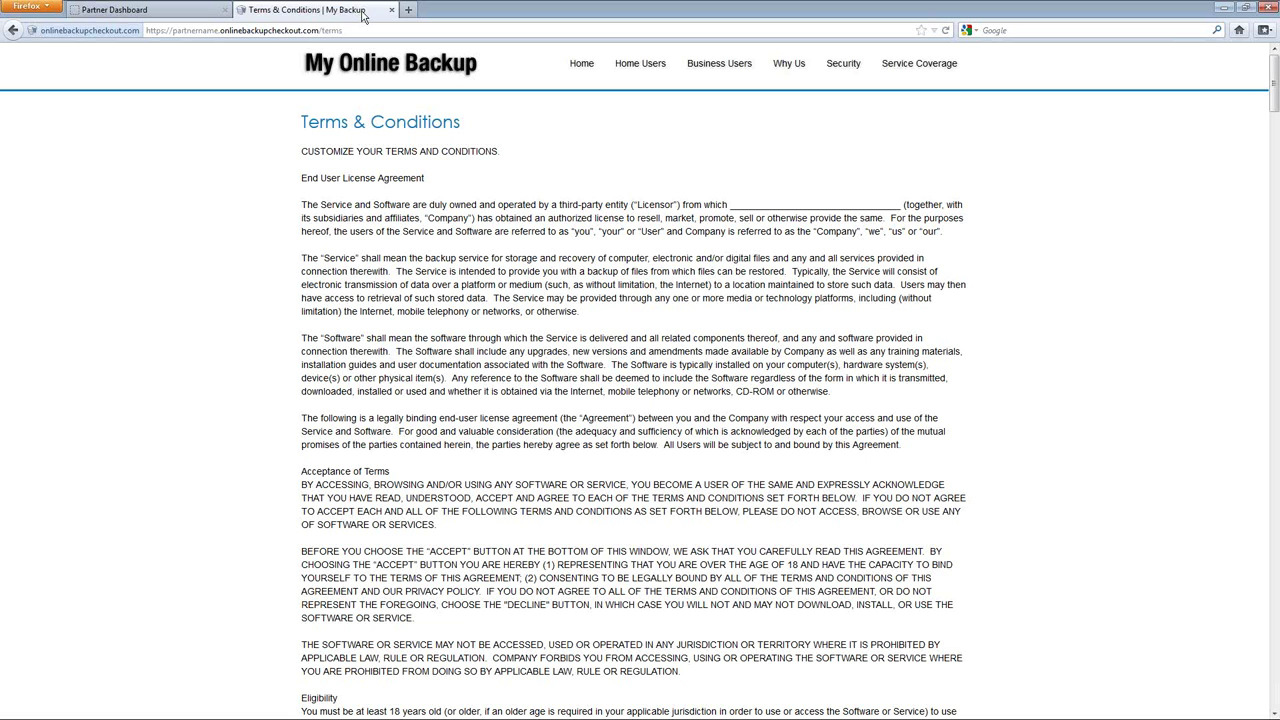
Review the download options for the SOS Server backup client and online backup on the Partner Dashboard, and minimize the browser
{"action": "left_click", "coordinate": [144, 12]}
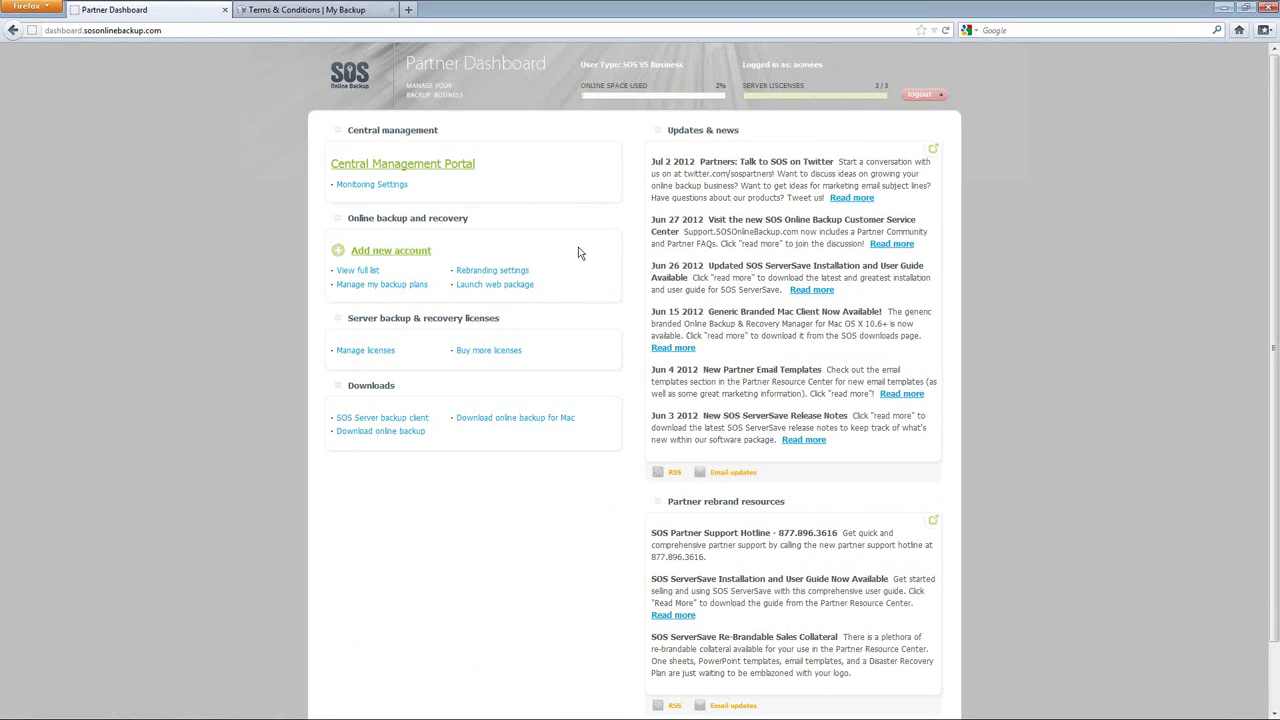
{"action": "left_click", "coordinate": [386, 421]}
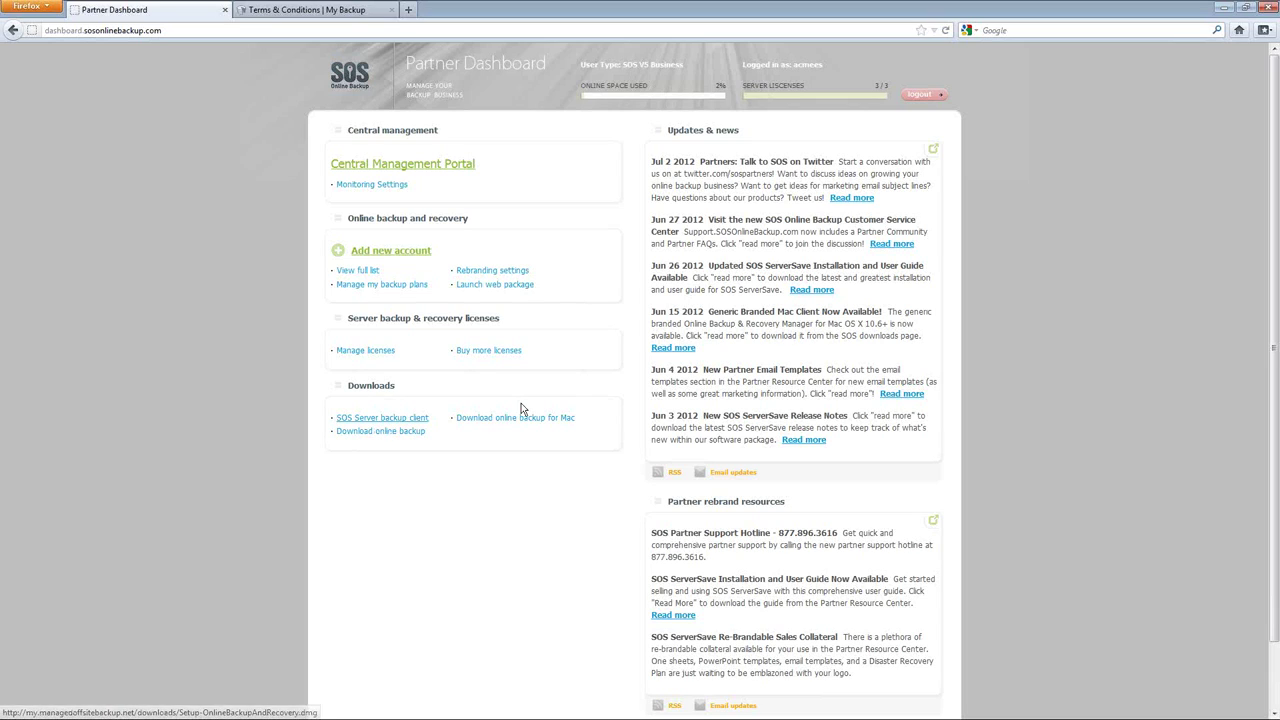
{"action": "left_click", "coordinate": [409, 432]}
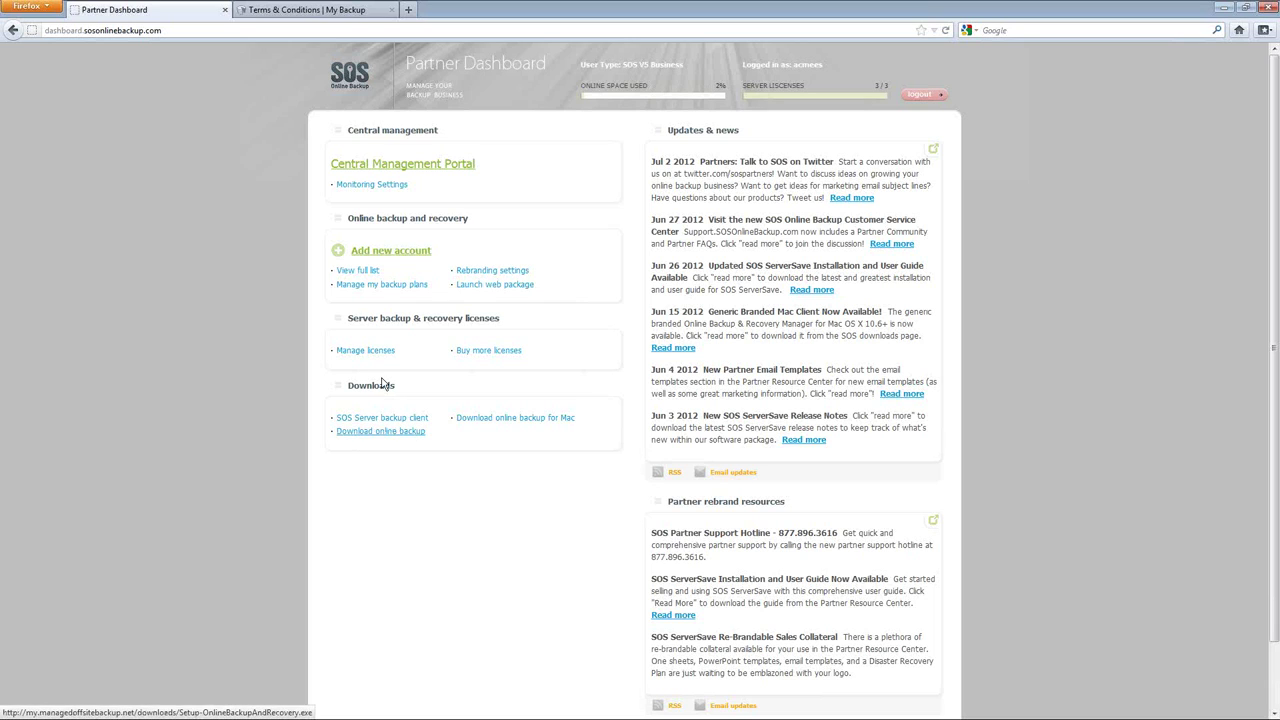
{"action": "left_click", "coordinate": [1223, 8]}
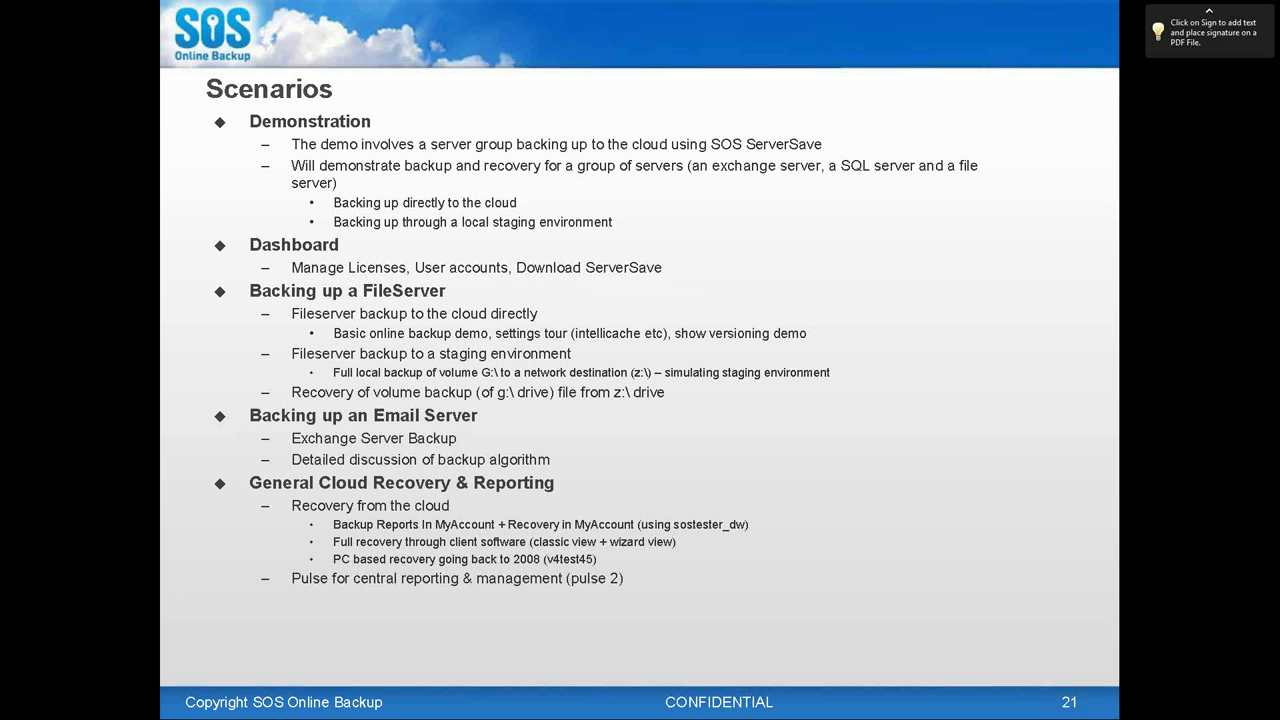
Switch to the Remote Desktop session, allow ServerSave to make changes, and log in with the account's username and password
{"action": "key", "text": "alt+Tab"}
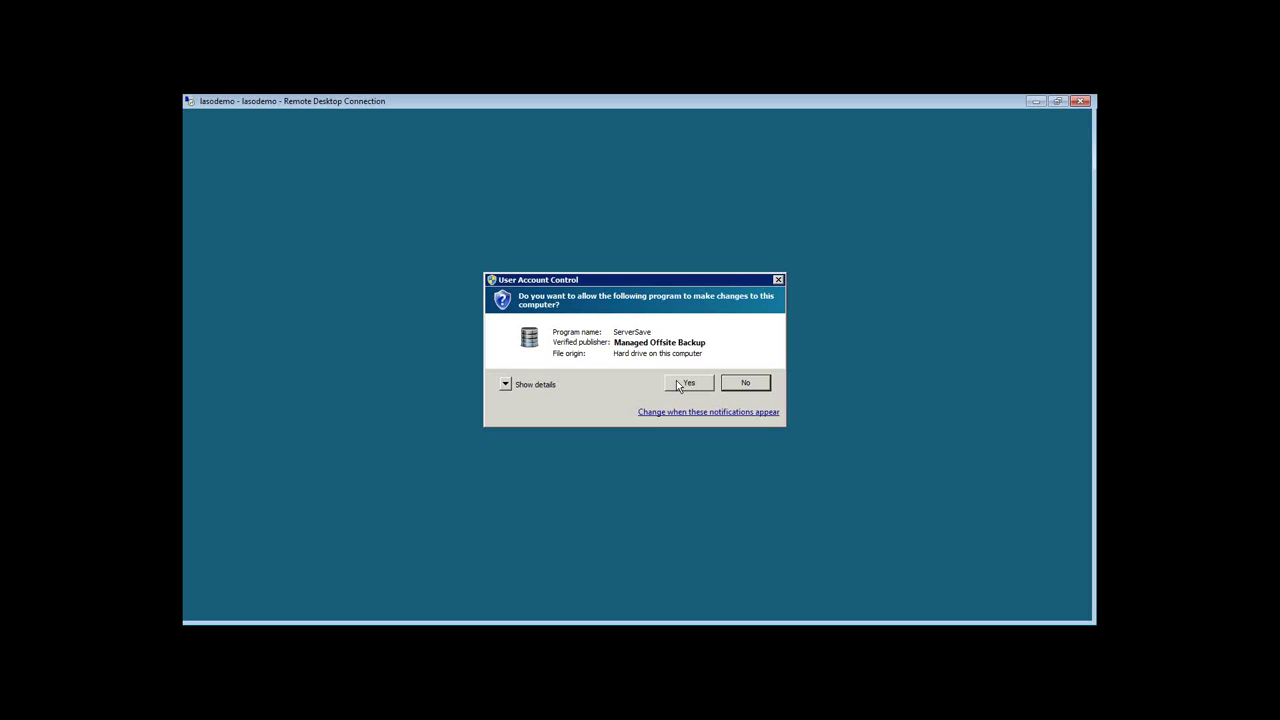
{"action": "left_click", "coordinate": [678, 383]}
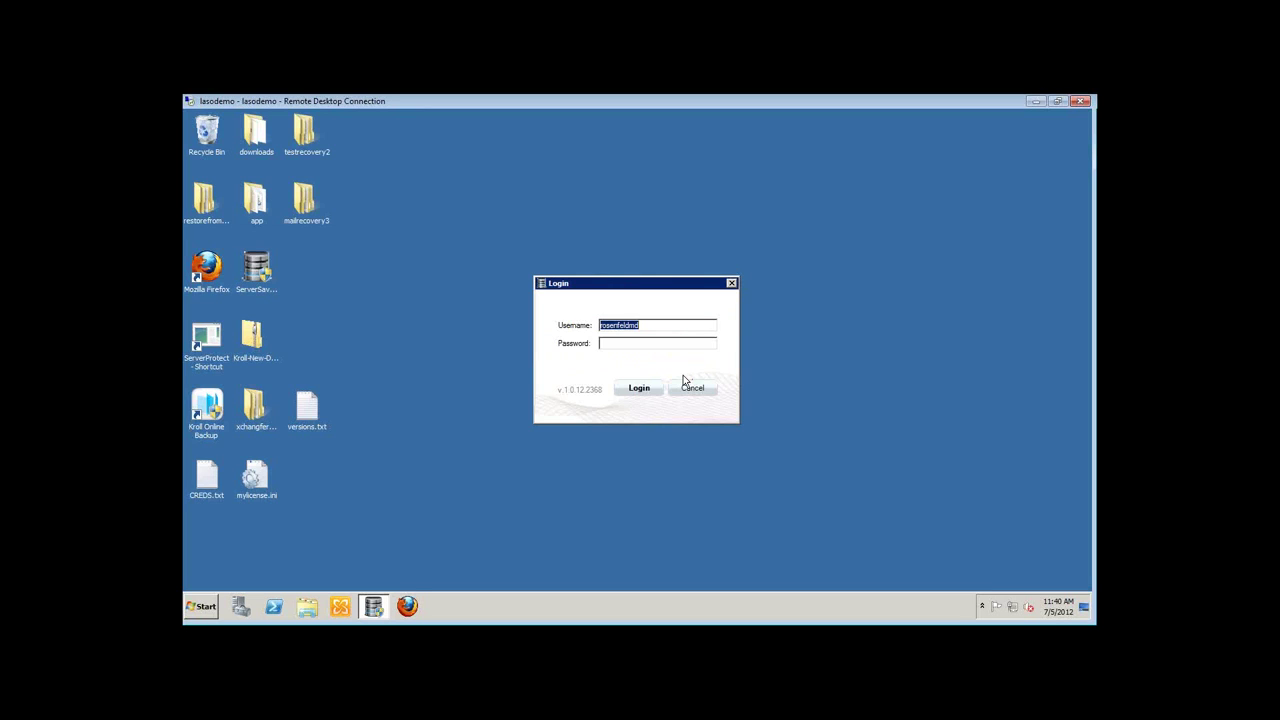
{"action": "type", "text": "sot"}
{"action": "type", "text": "stest"}
{"action": "type", "text": "er_dw"}
{"action": "key", "text": "Tab"}
{"action": "type", "text": "••••••••"}
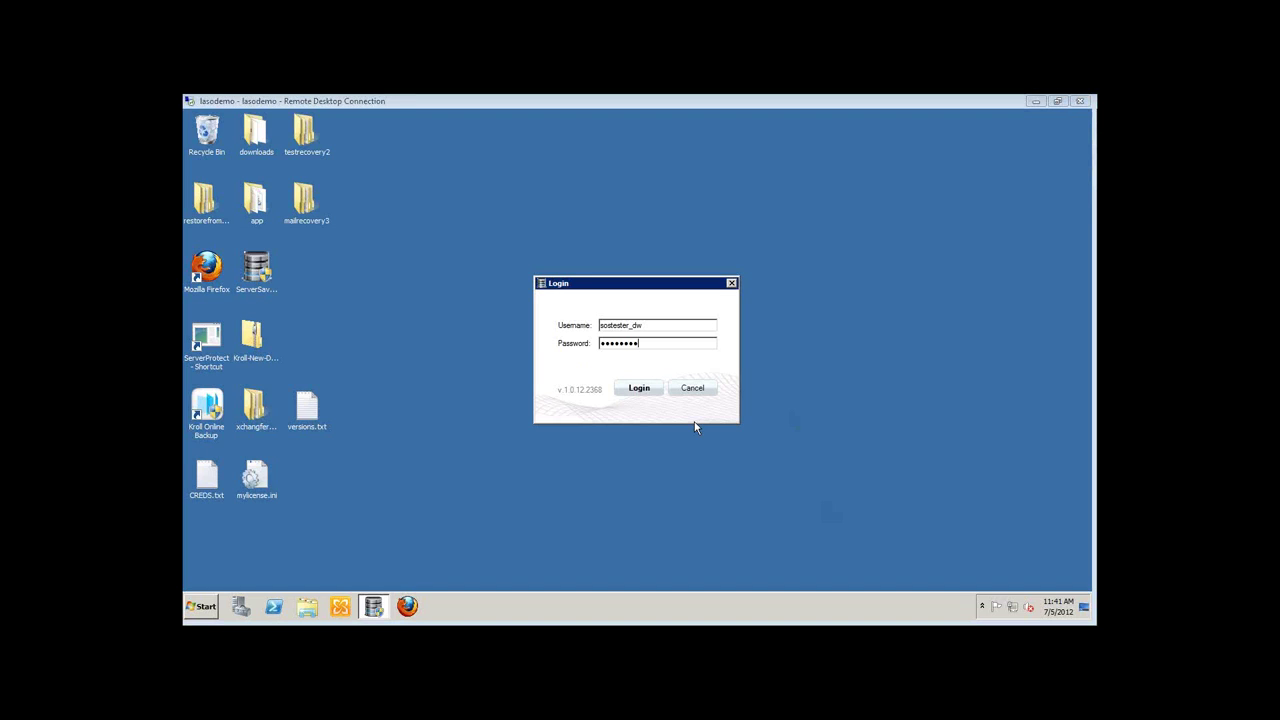
{"action": "left_click", "coordinate": [643, 387]}
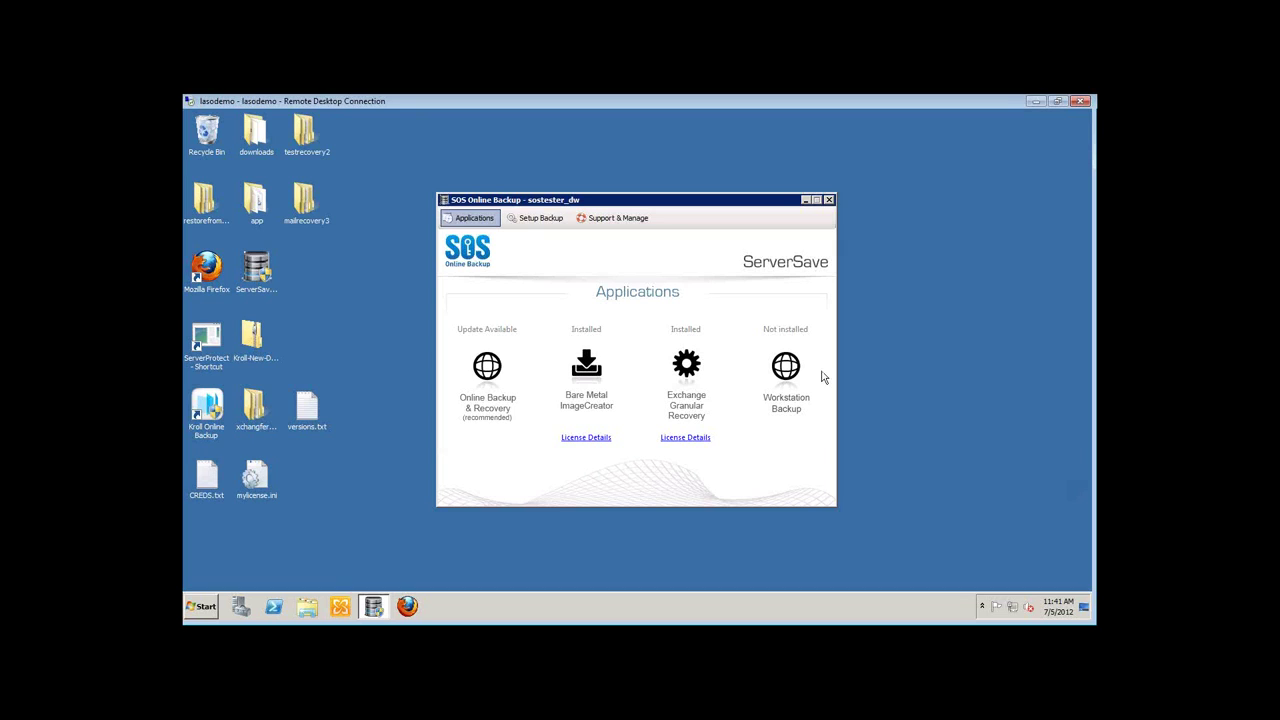
Download the Online Backup & Recovery update in ServerSave and install it in the default folder with the license terms accepted
{"action": "mouse_move", "coordinate": [790, 366]}
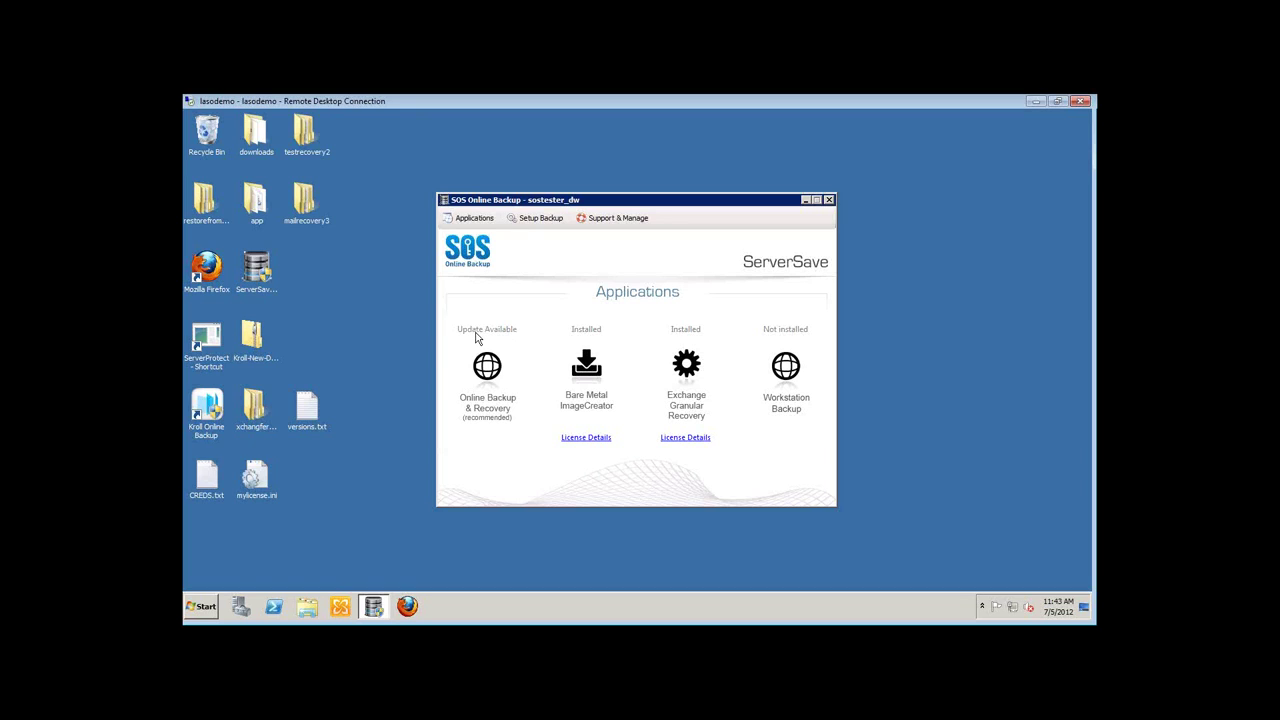
{"action": "mouse_move", "coordinate": [489, 372]}
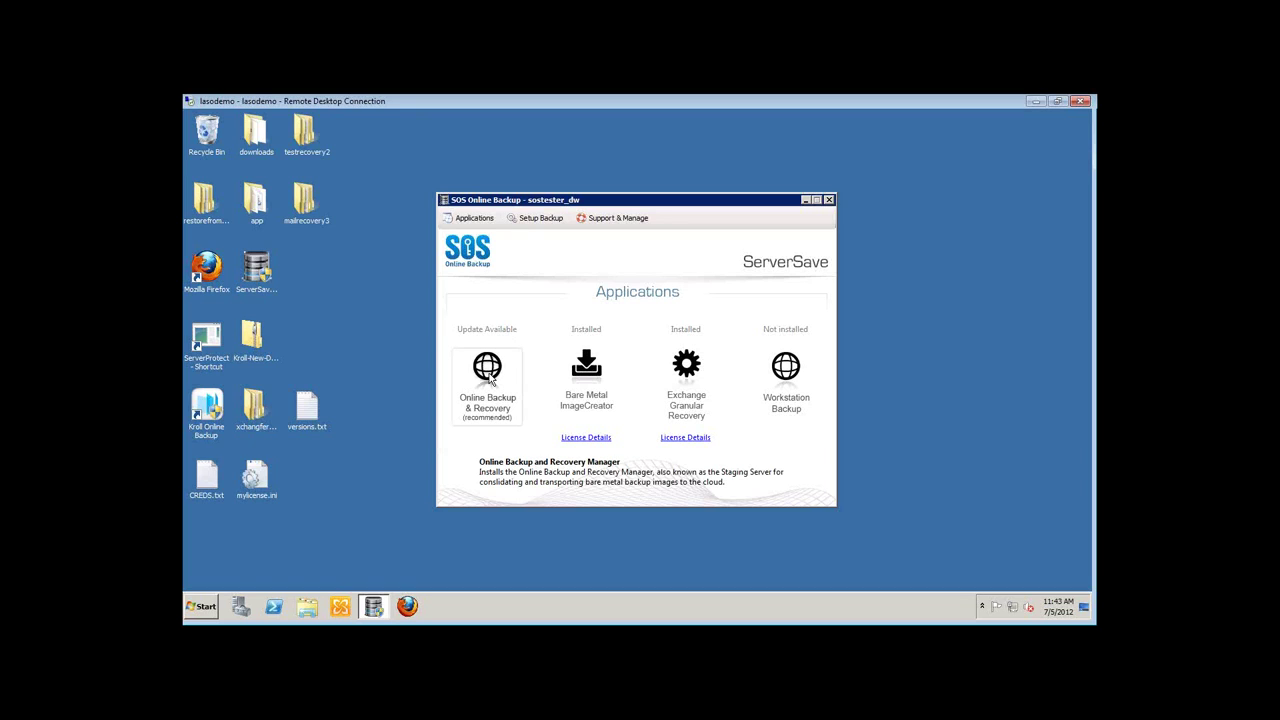
{"action": "left_click", "coordinate": [489, 372]}
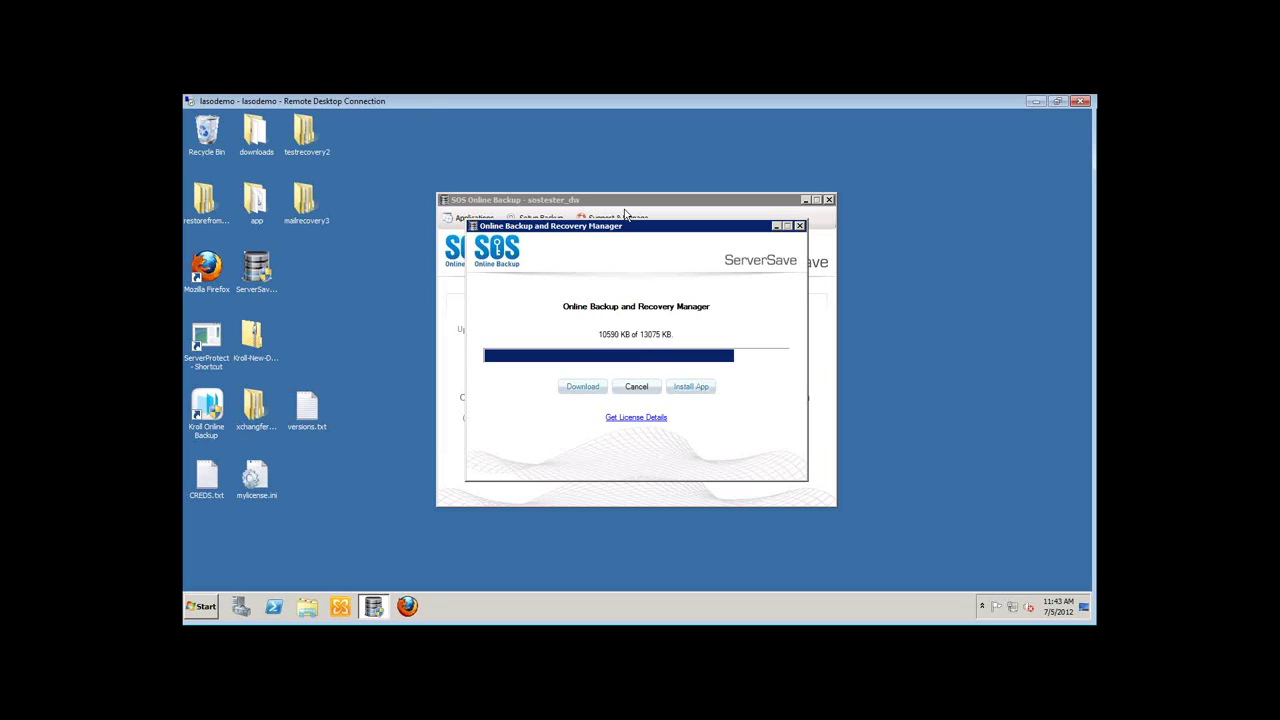
{"action": "left_click", "coordinate": [690, 387]}
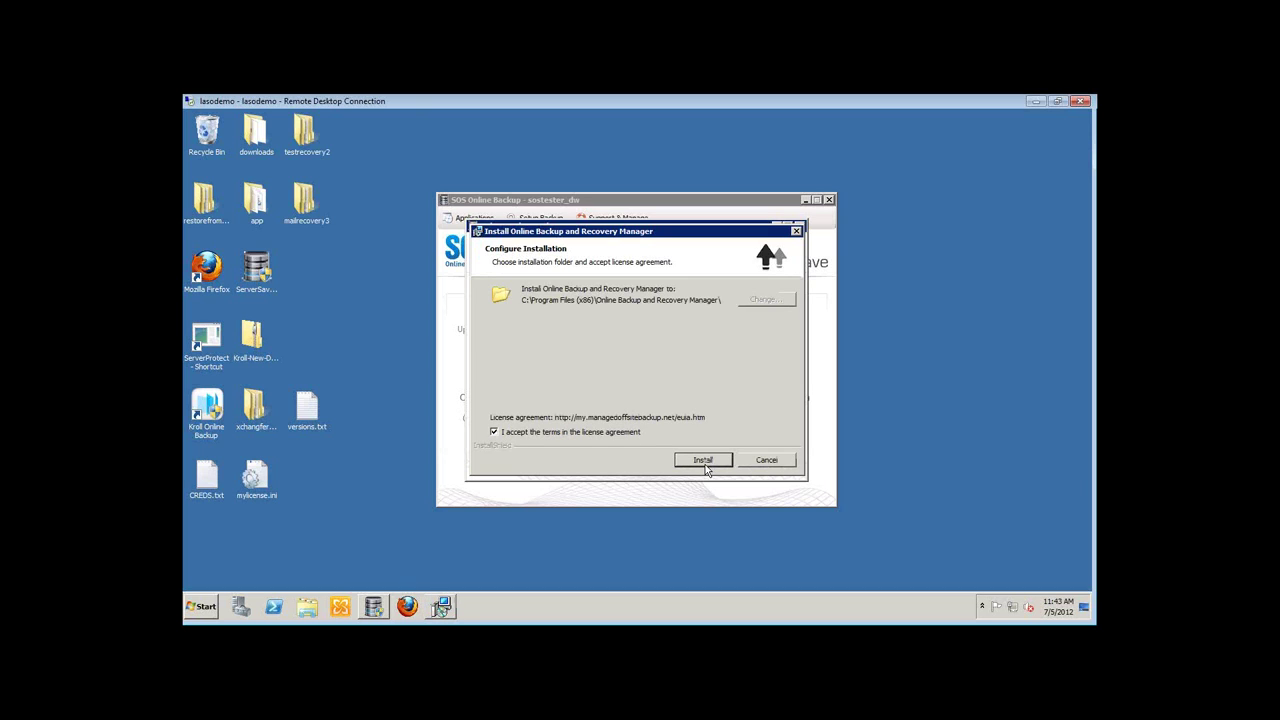
{"action": "left_click", "coordinate": [704, 462]}
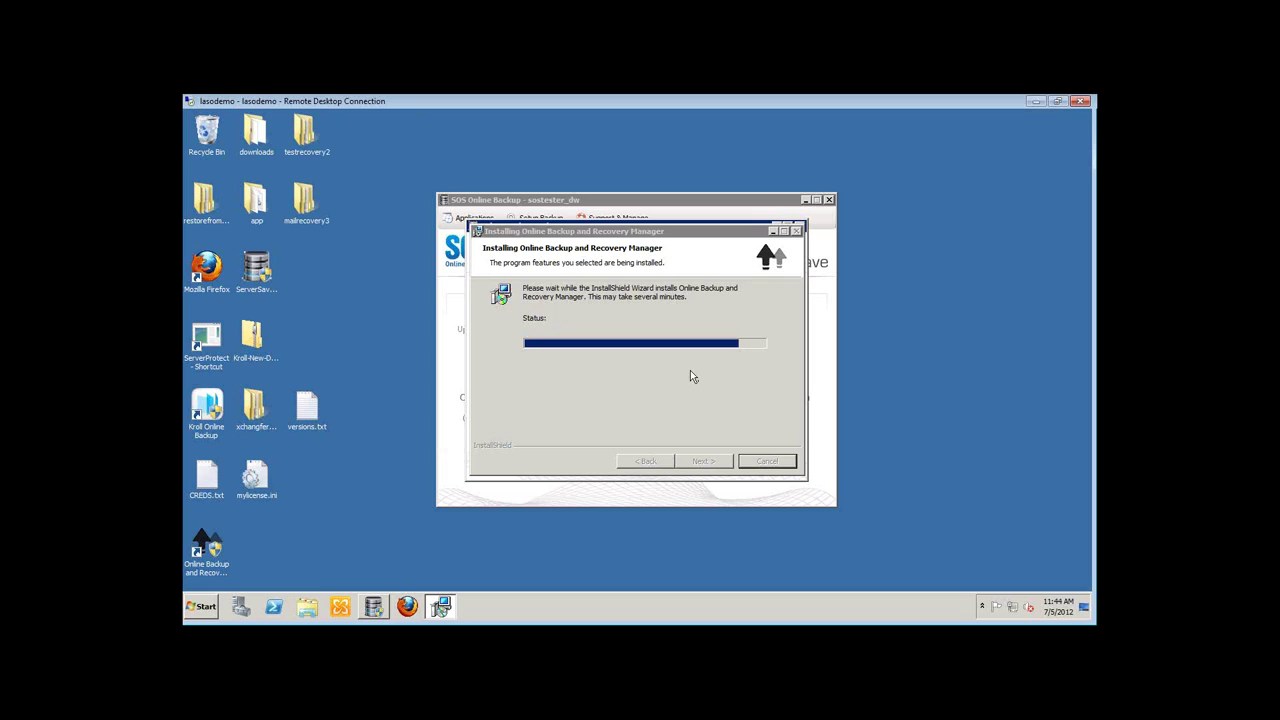
{"action": "left_click", "coordinate": [626, 232]}
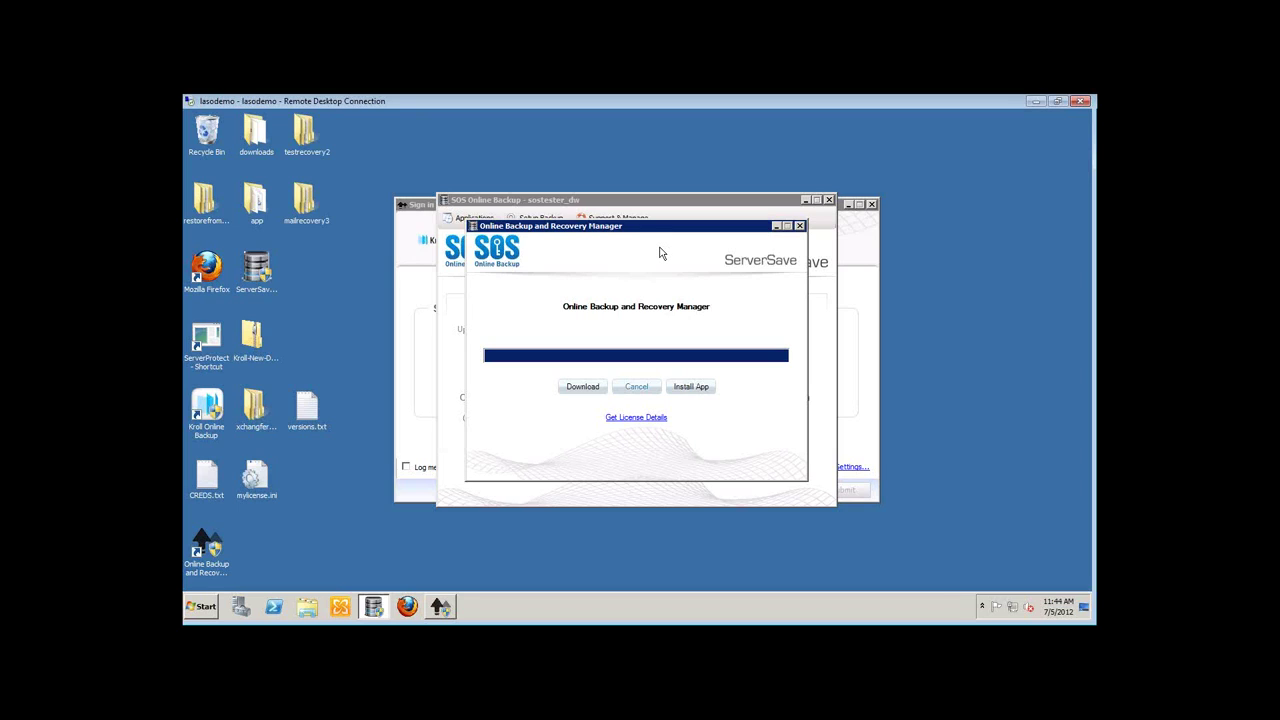
Close the Online Backup and Recovery Manager download window and move the ServerSave applications window slightly higher
{"action": "left_click", "coordinate": [799, 227]}
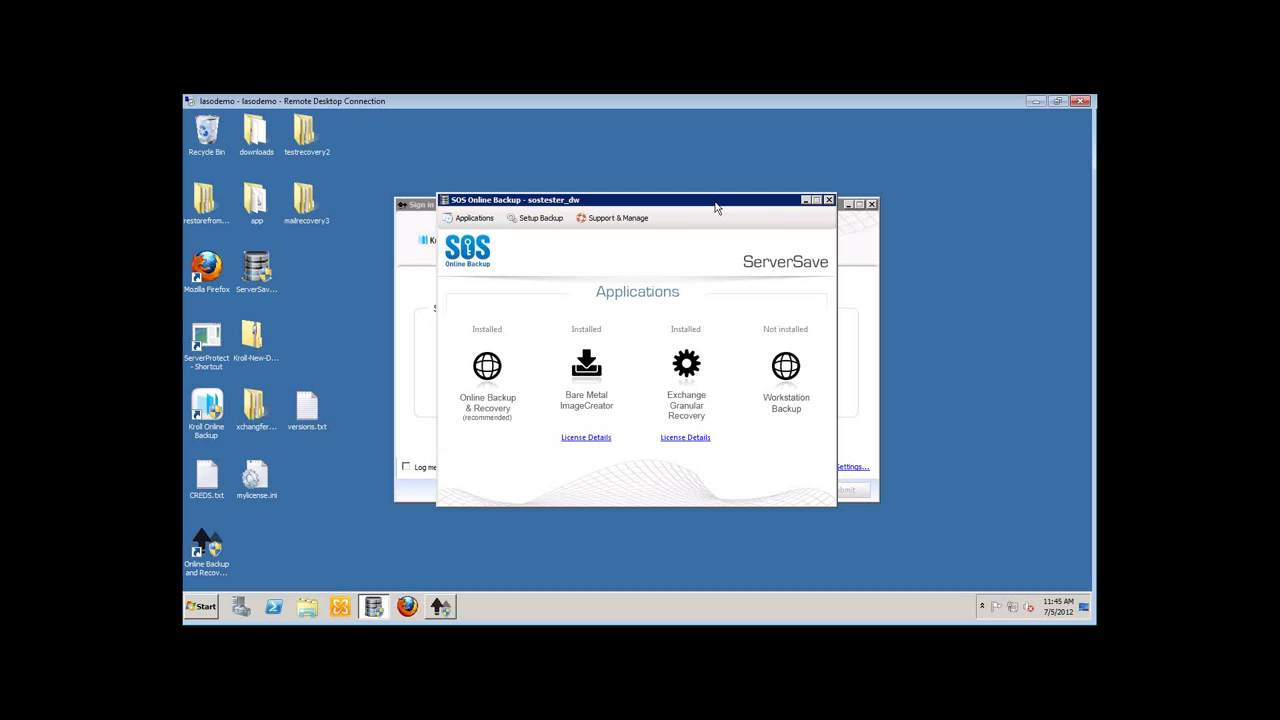
{"action": "left_click_drag", "start_coordinate": [716, 207], "coordinate": [734, 184]}
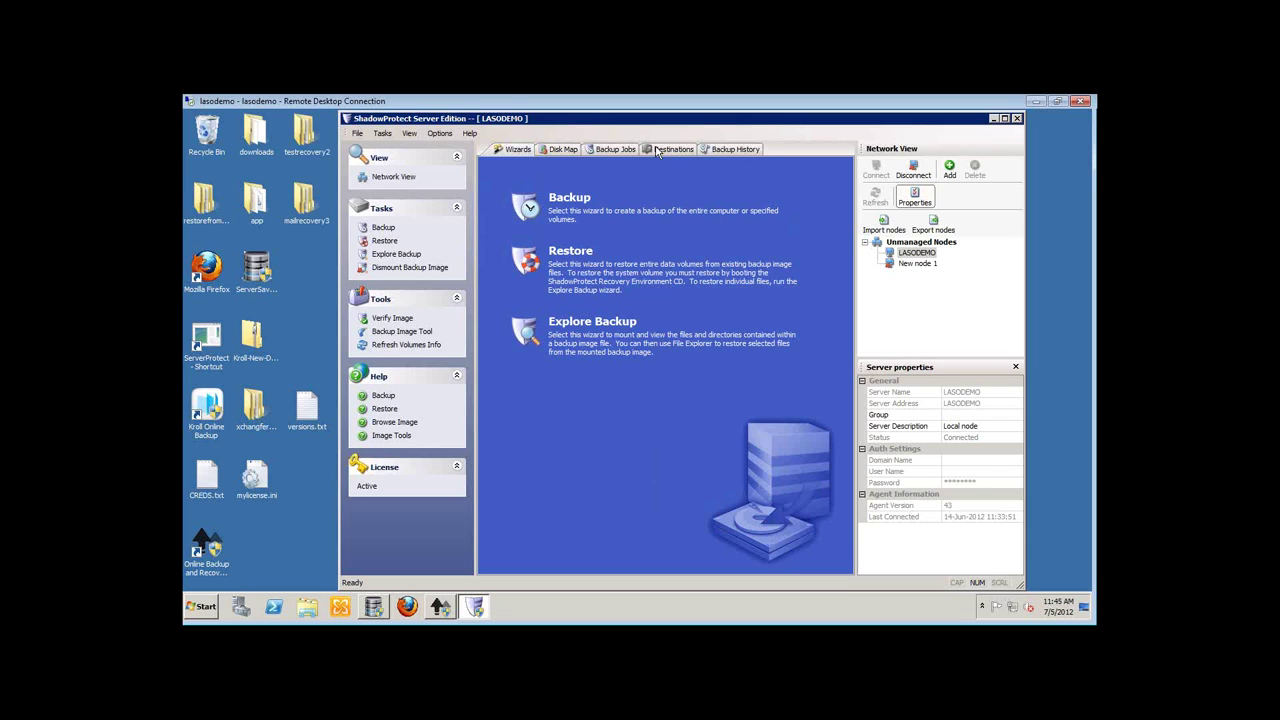
{"action": "left_click", "coordinate": [577, 204]}
{"action": "left_click", "coordinate": [577, 204]}
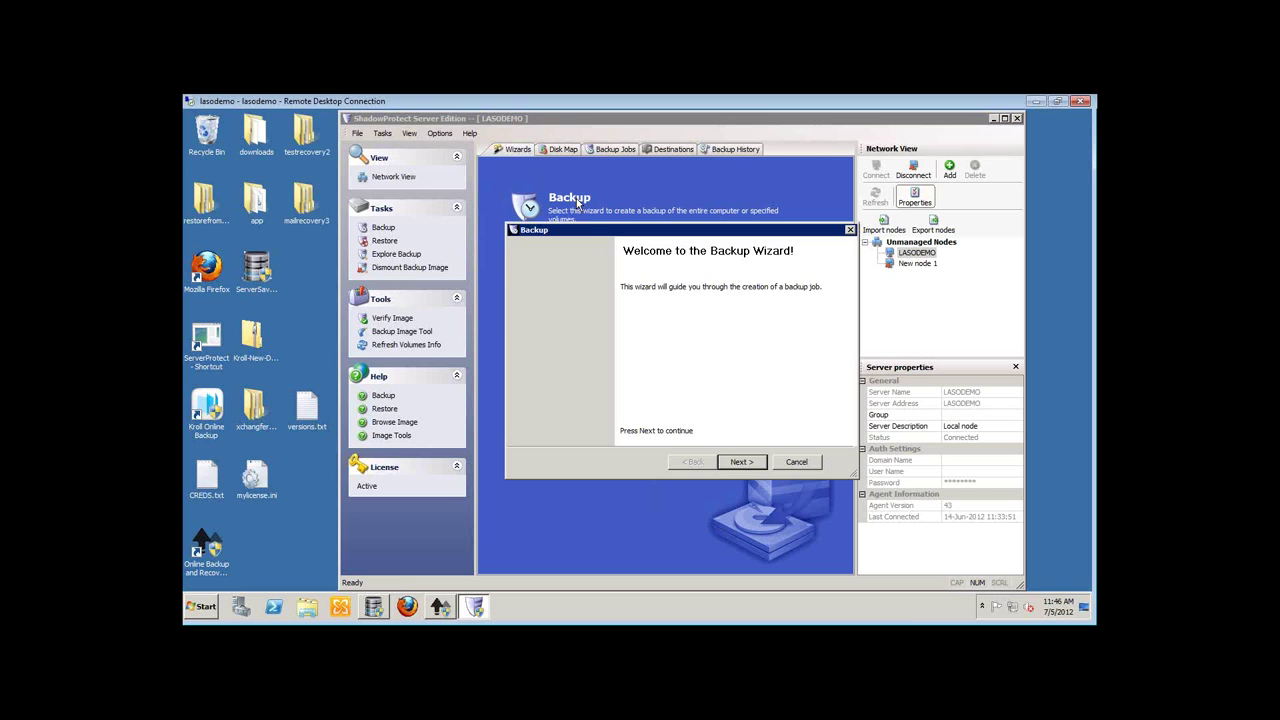
{"action": "key", "text": "Return"}
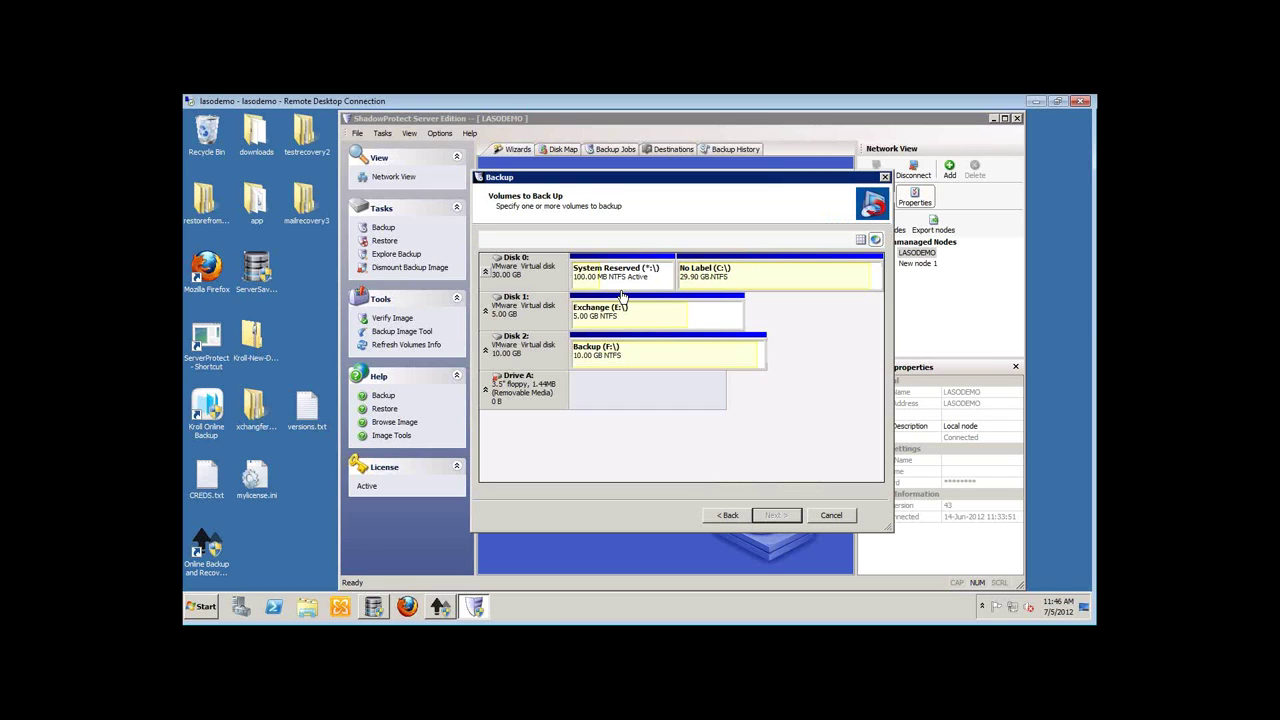
{"action": "left_click", "coordinate": [689, 318]}
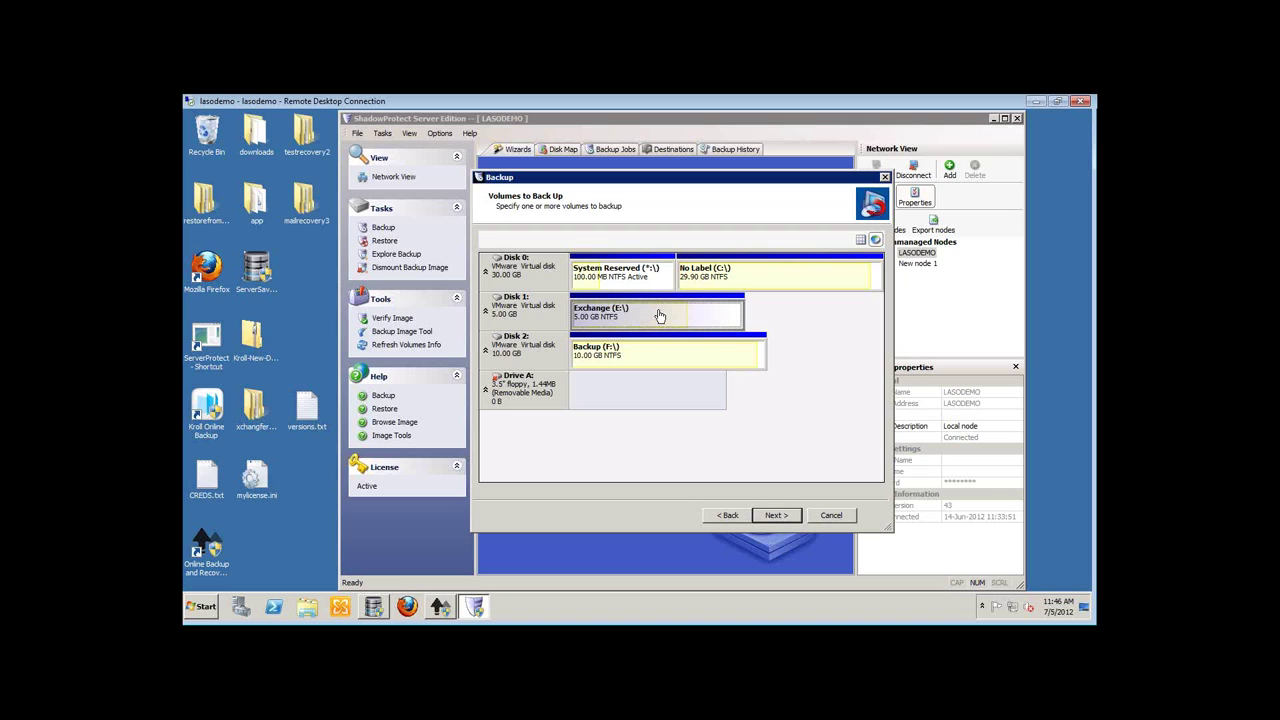
{"action": "left_click", "coordinate": [777, 516]}
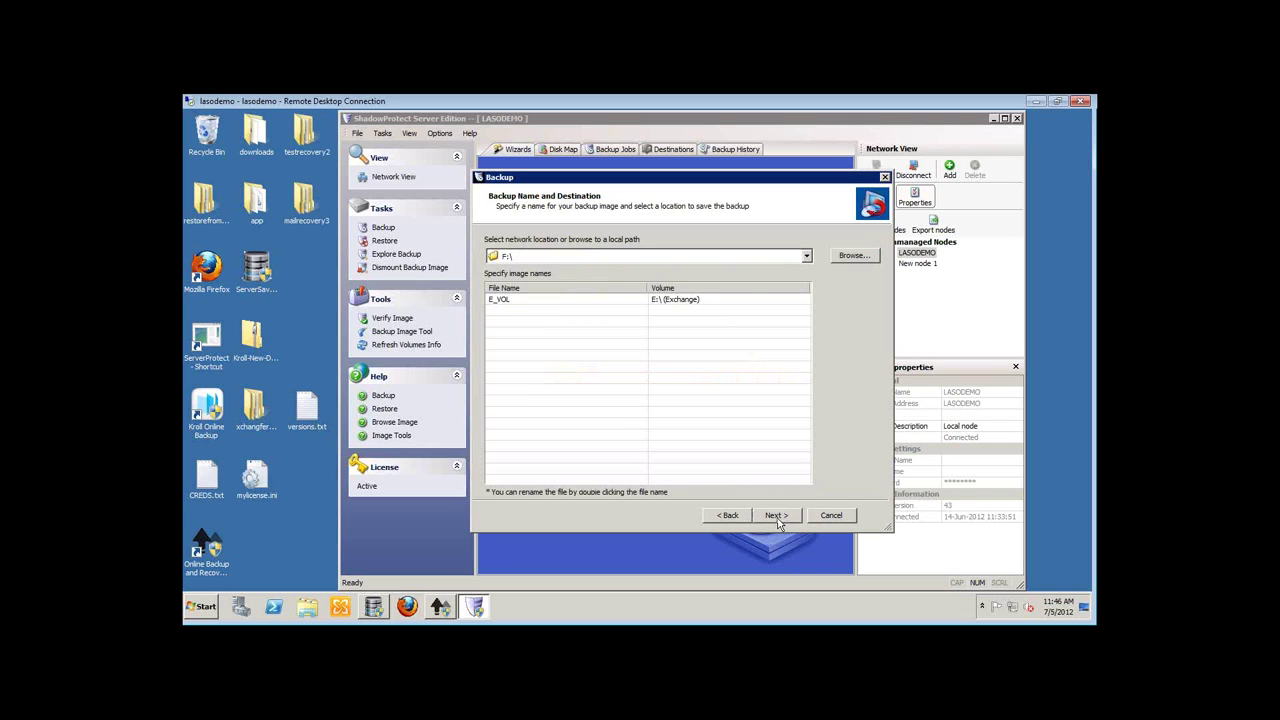
{"action": "left_click", "coordinate": [806, 256]}
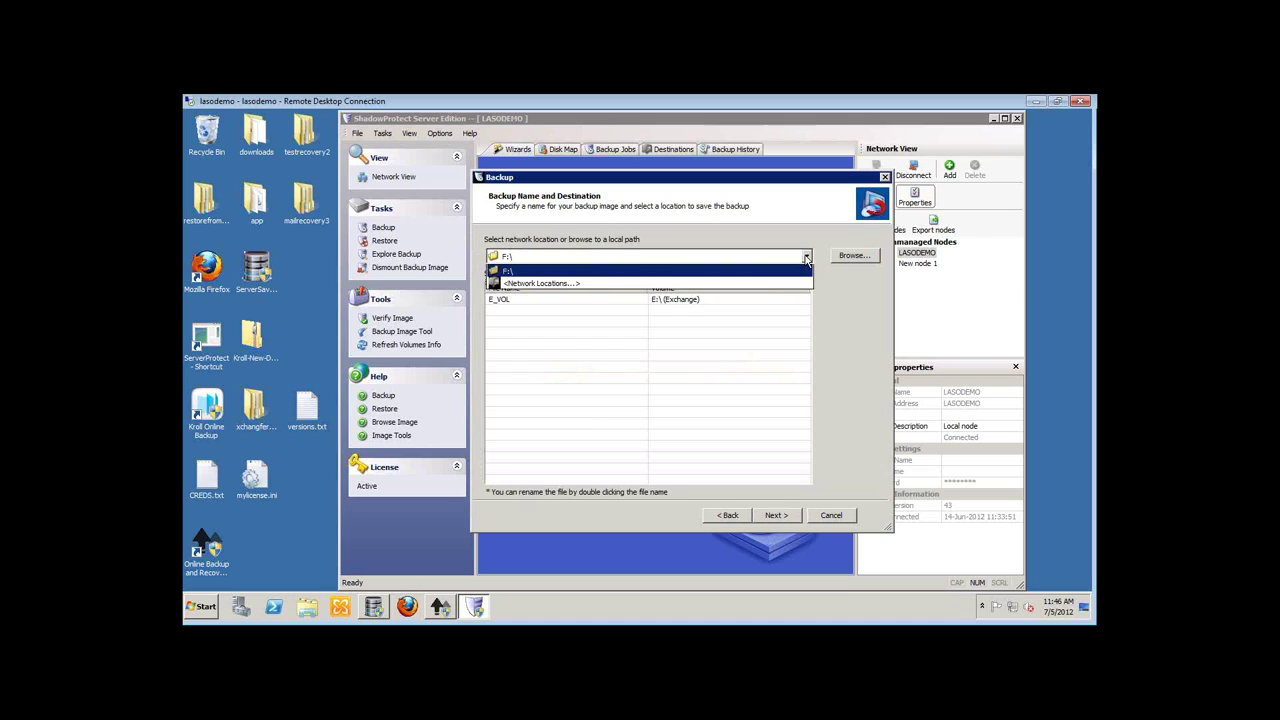
{"action": "left_click", "coordinate": [806, 258]}
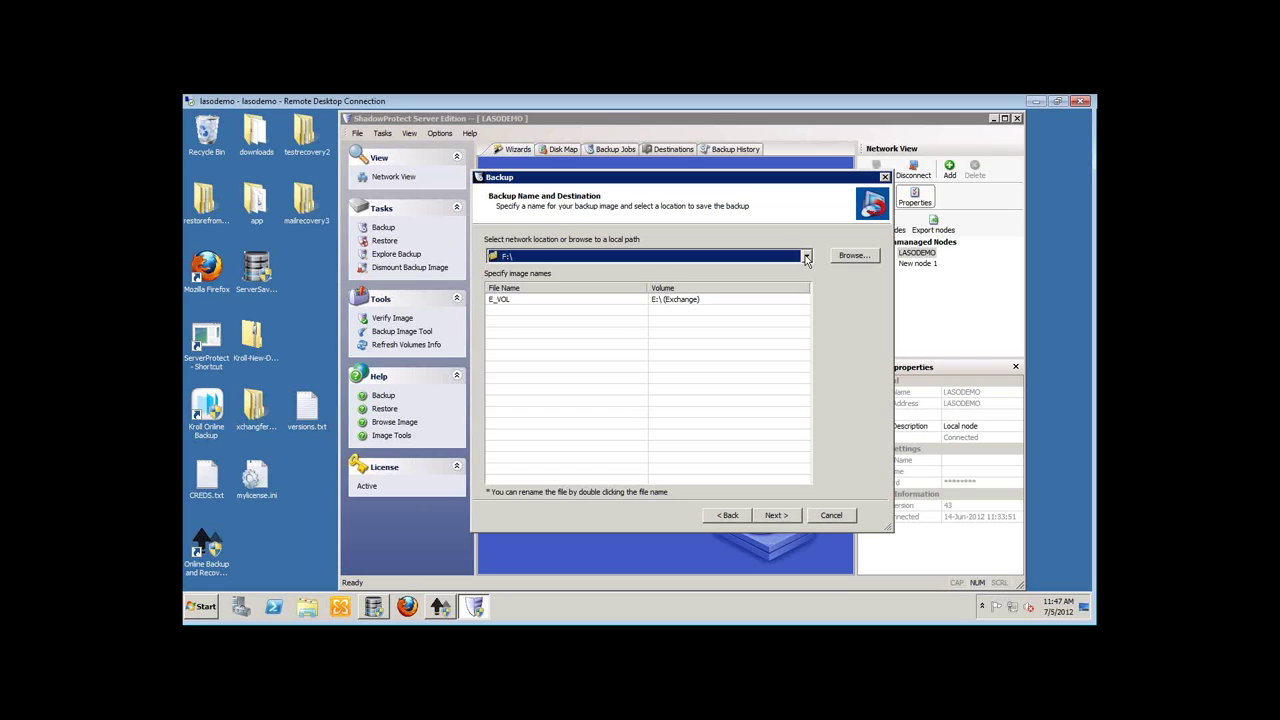
{"action": "left_click", "coordinate": [807, 257]}
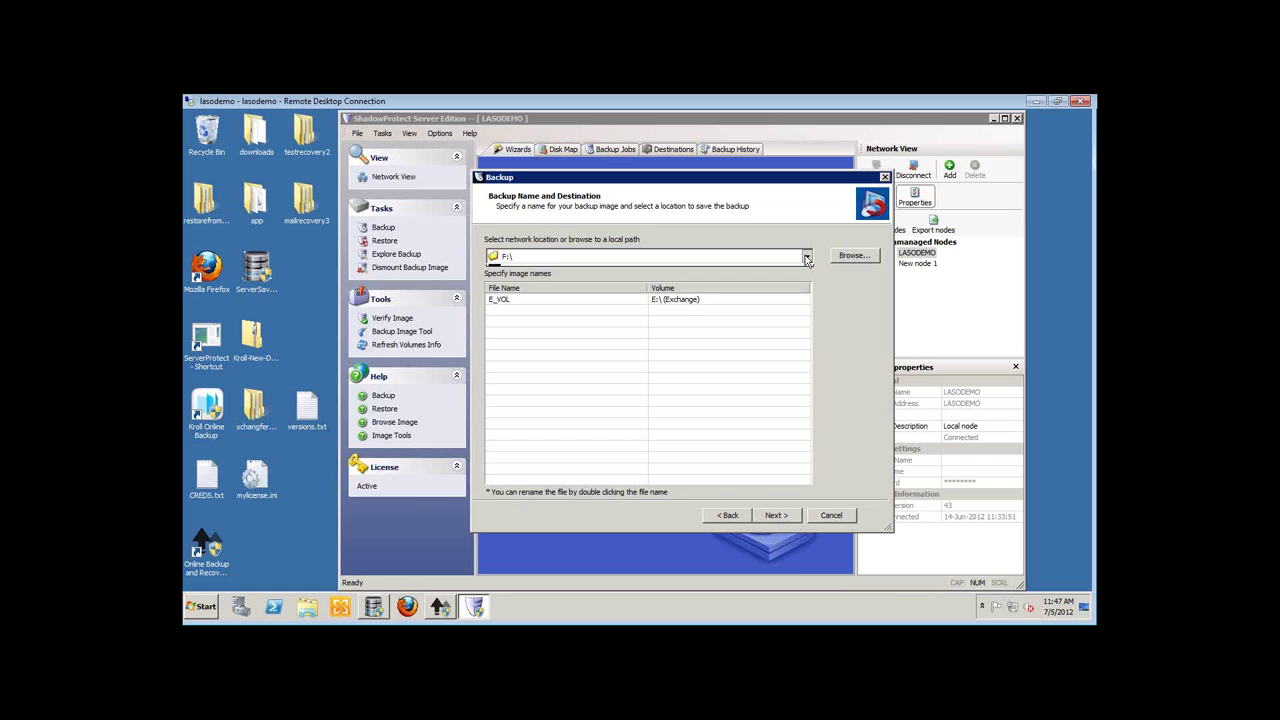
{"action": "left_click", "coordinate": [807, 257]}
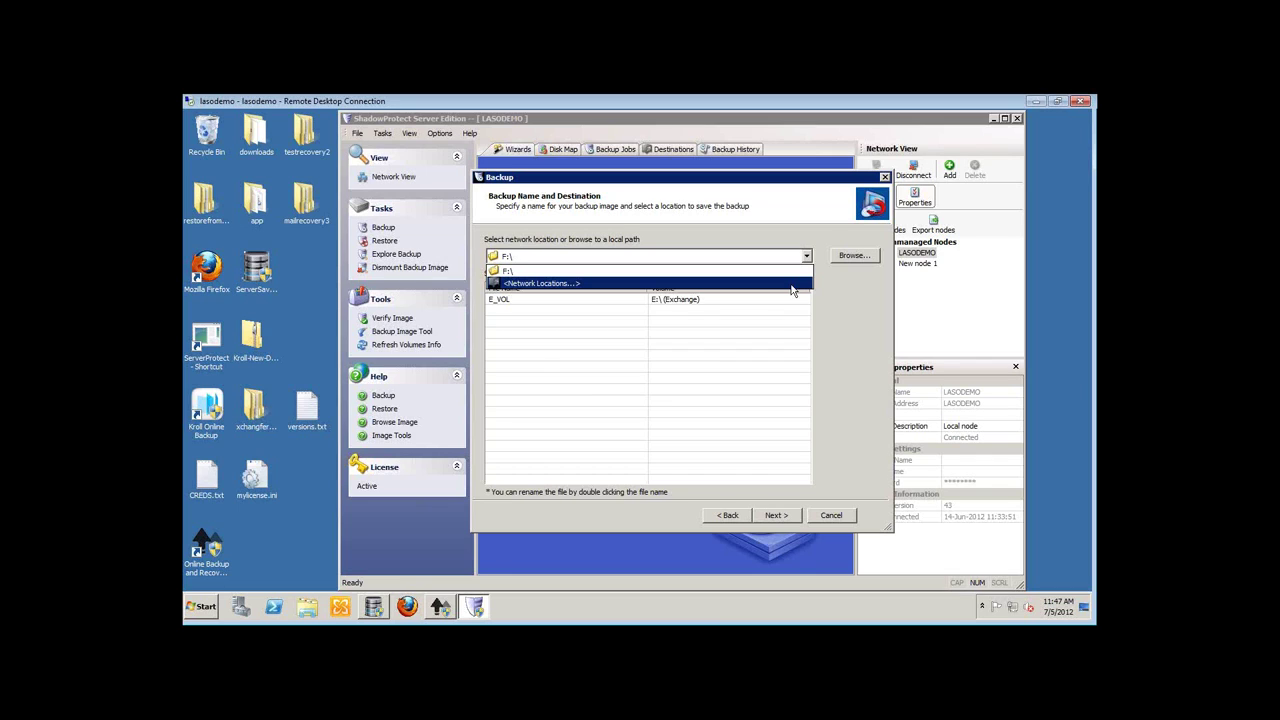
{"action": "left_click", "coordinate": [792, 284]}
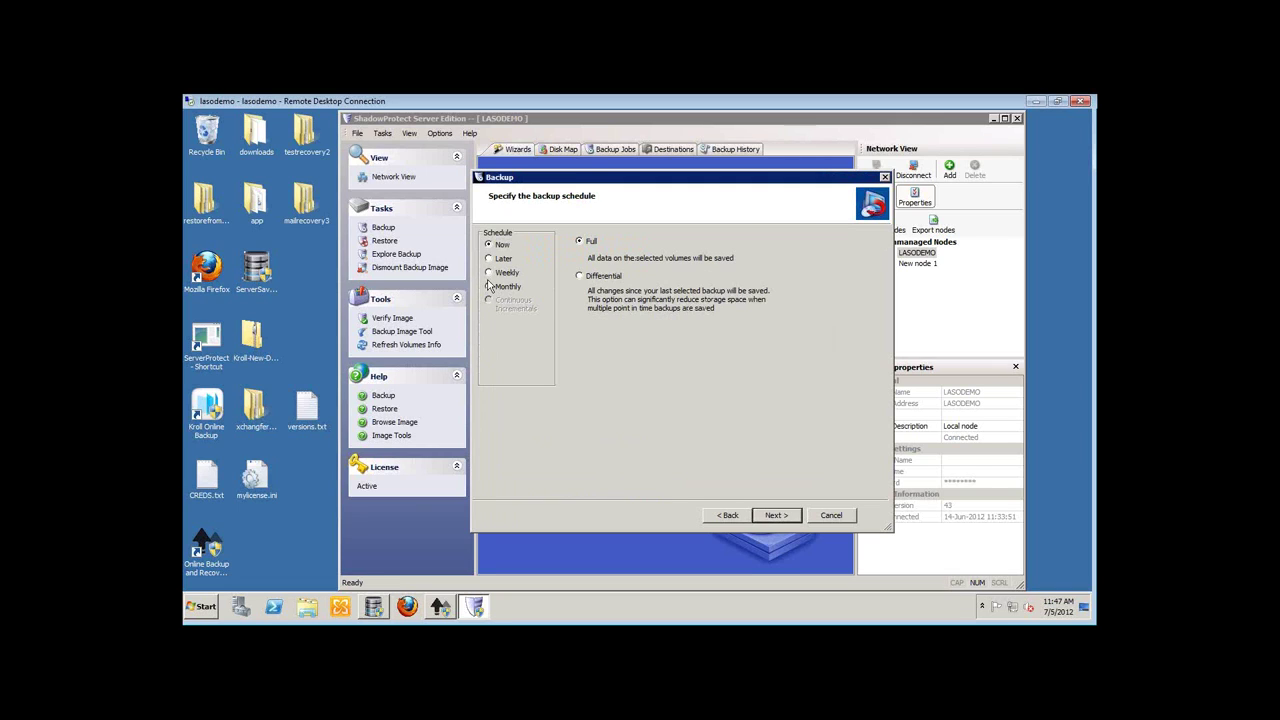
{"action": "left_click", "coordinate": [488, 276]}
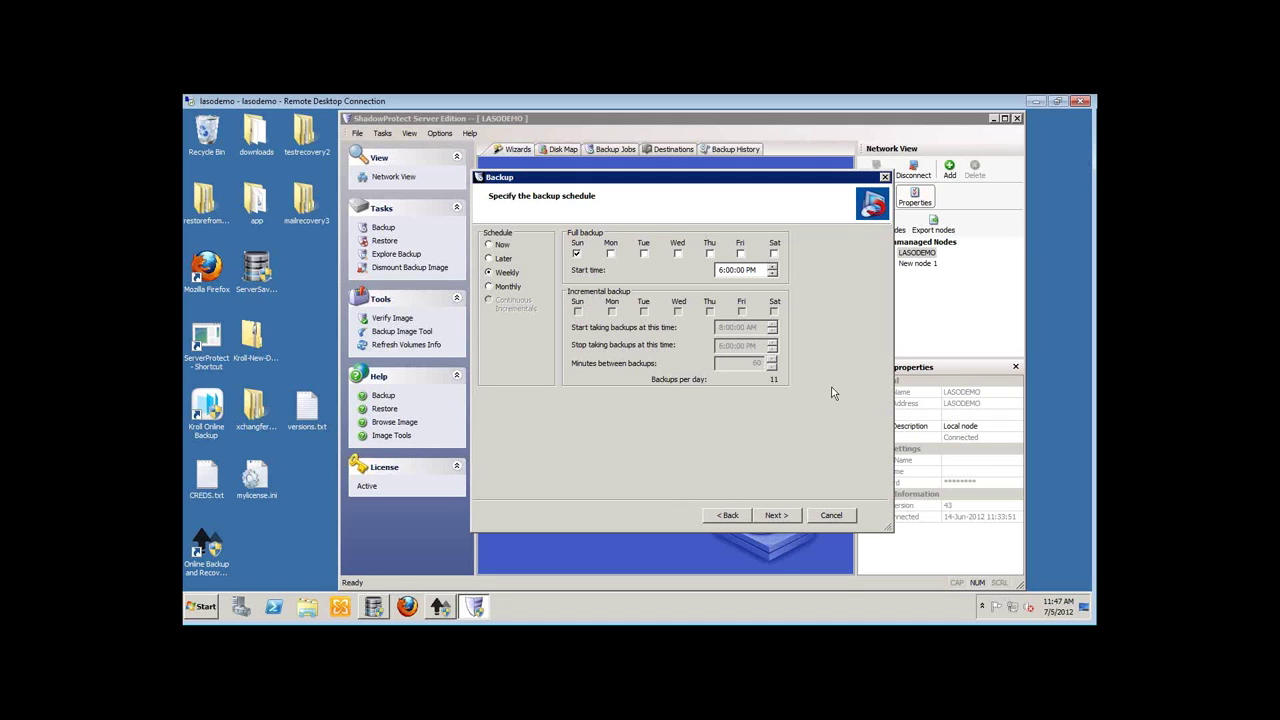
{"action": "left_click", "coordinate": [824, 516]}
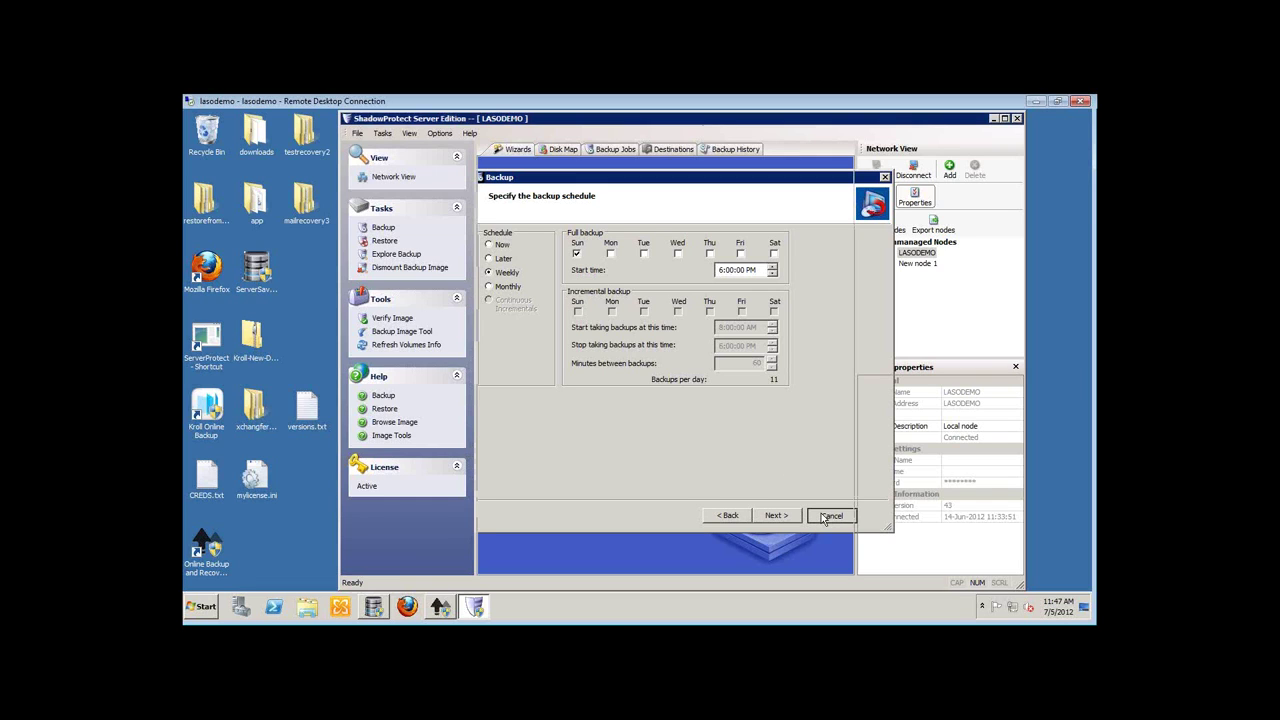
Create a new backup job for the Exchange (E:) volume saved to F:\ with the Continuous Incrementals schedule
{"action": "left_click", "coordinate": [612, 150]}
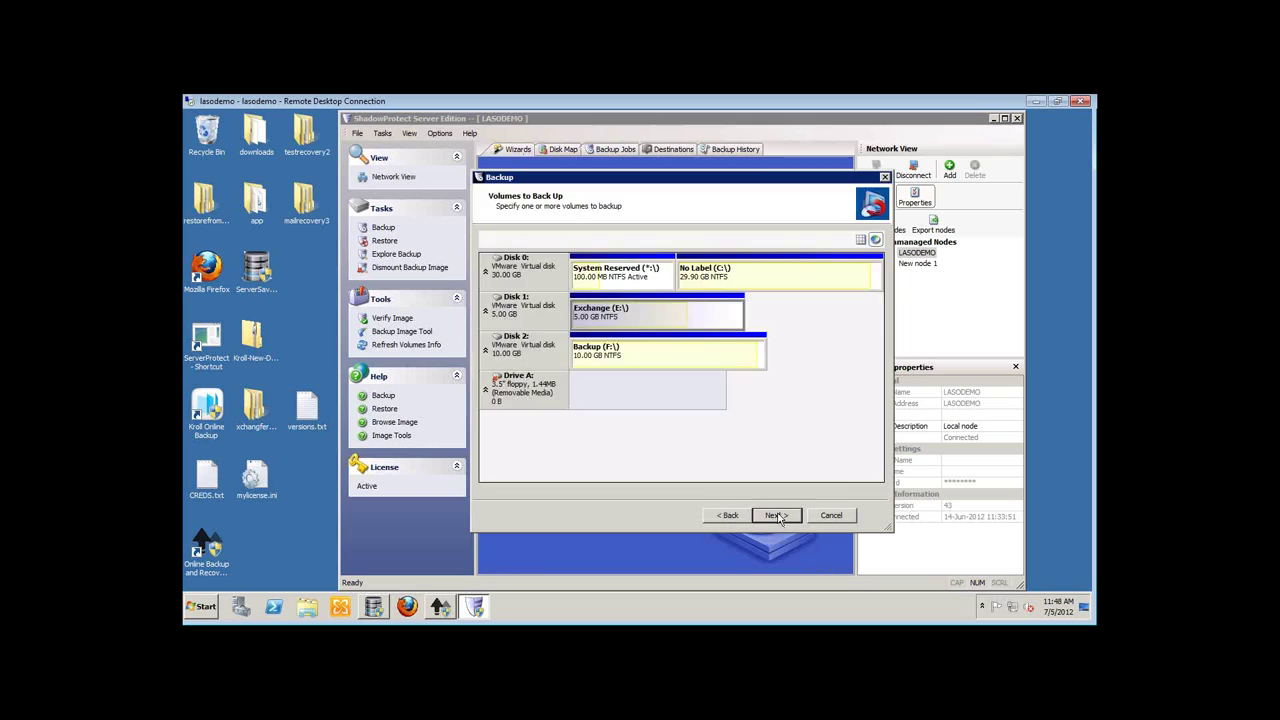
{"action": "left_click", "coordinate": [777, 515]}
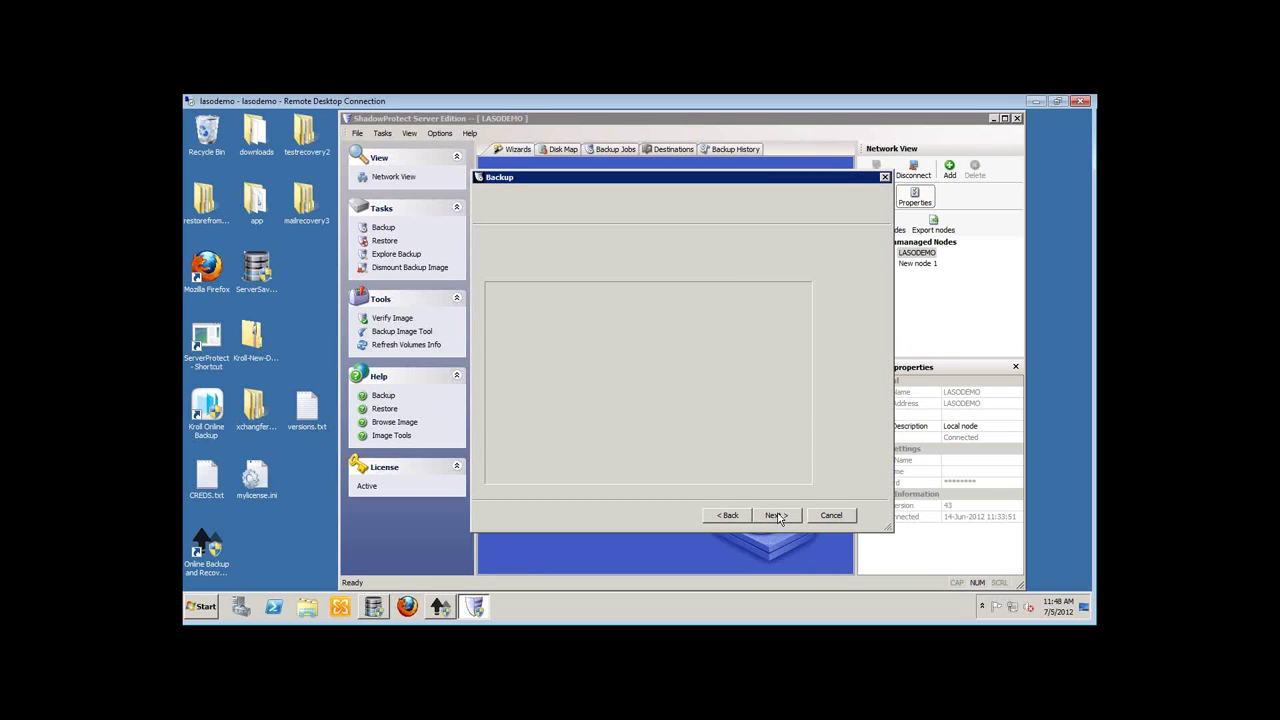
{"action": "left_click", "coordinate": [777, 515]}
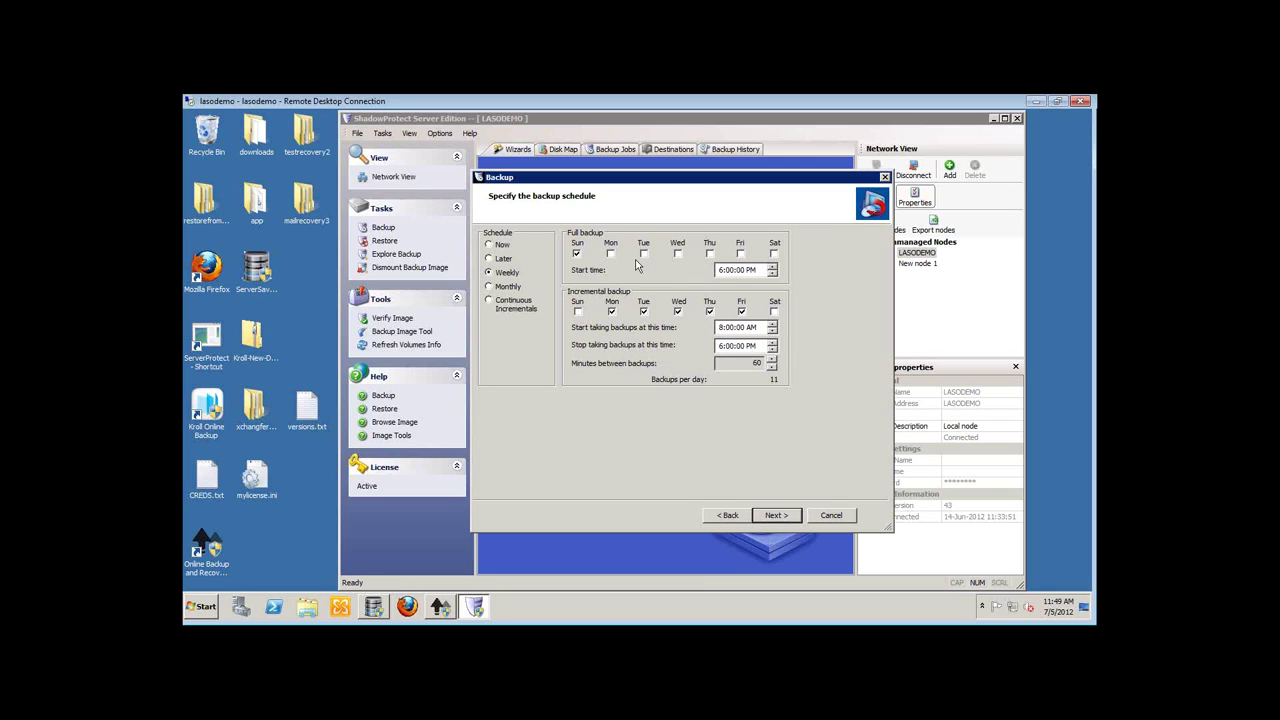
{"action": "left_click", "coordinate": [490, 301]}
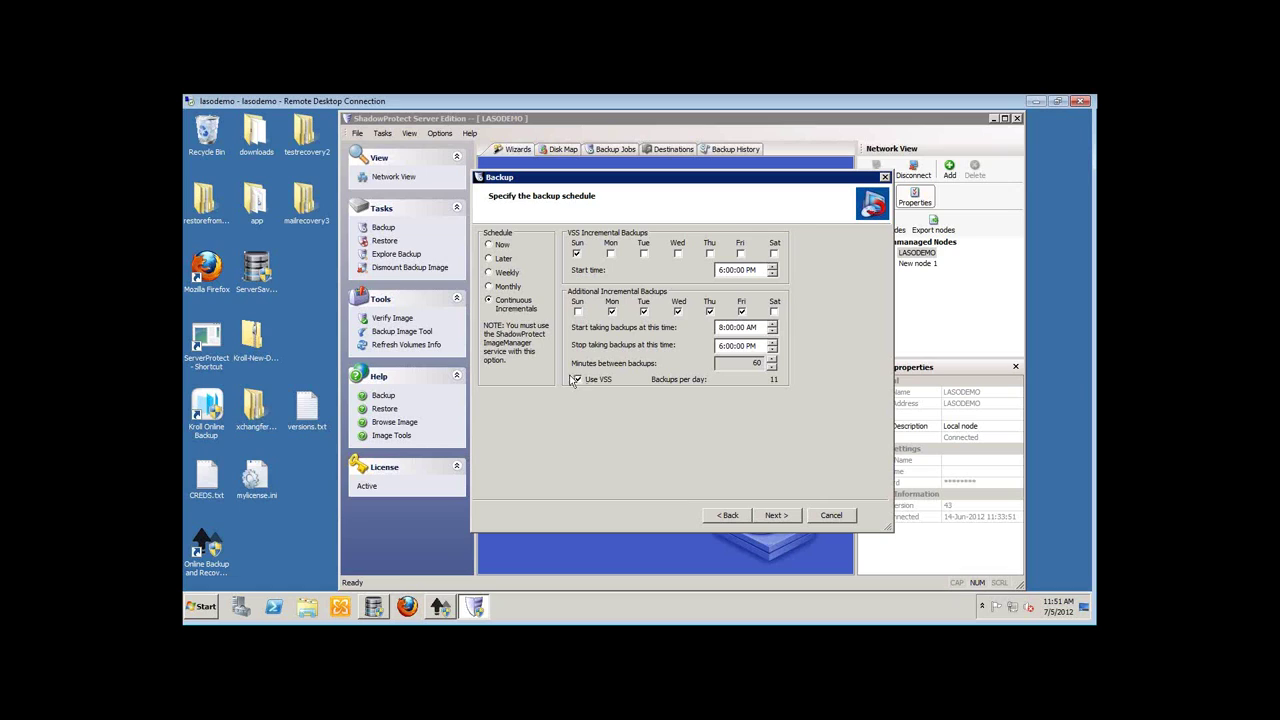
{"action": "left_click", "coordinate": [775, 515]}
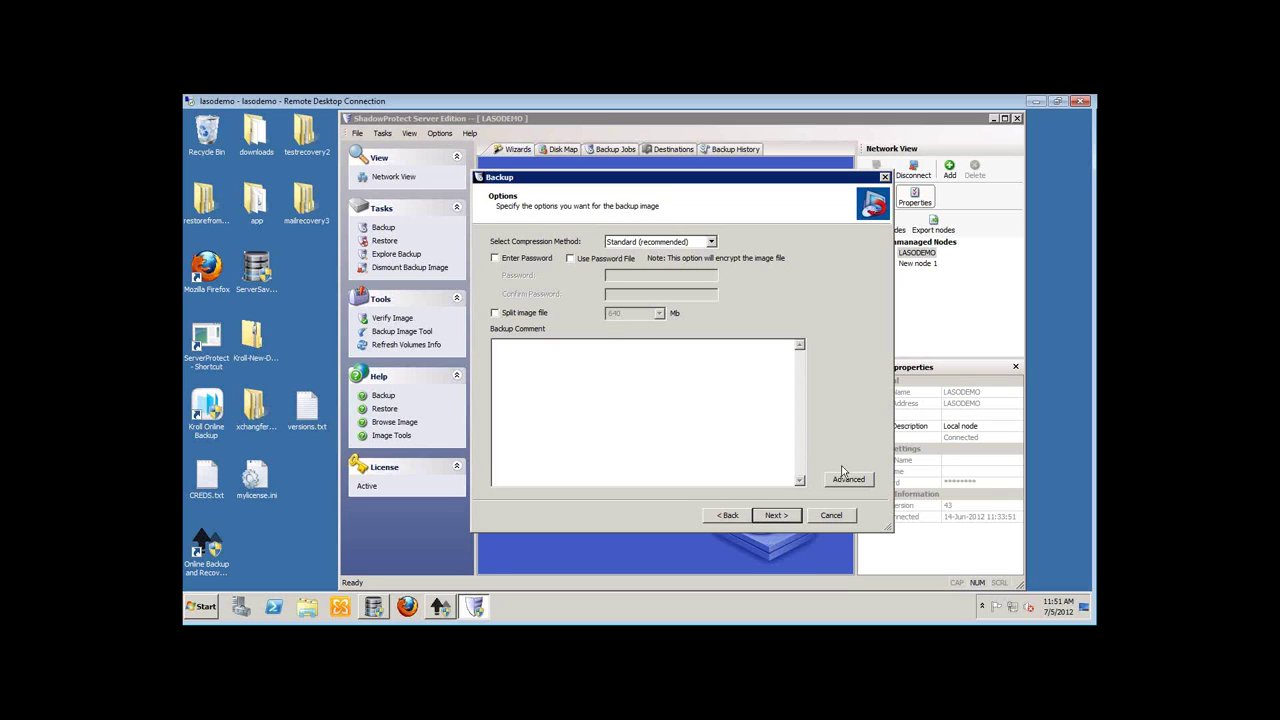
Turn on password entry for the backup image and keep the Standard (recommended) compression method
{"action": "left_click", "coordinate": [493, 258]}
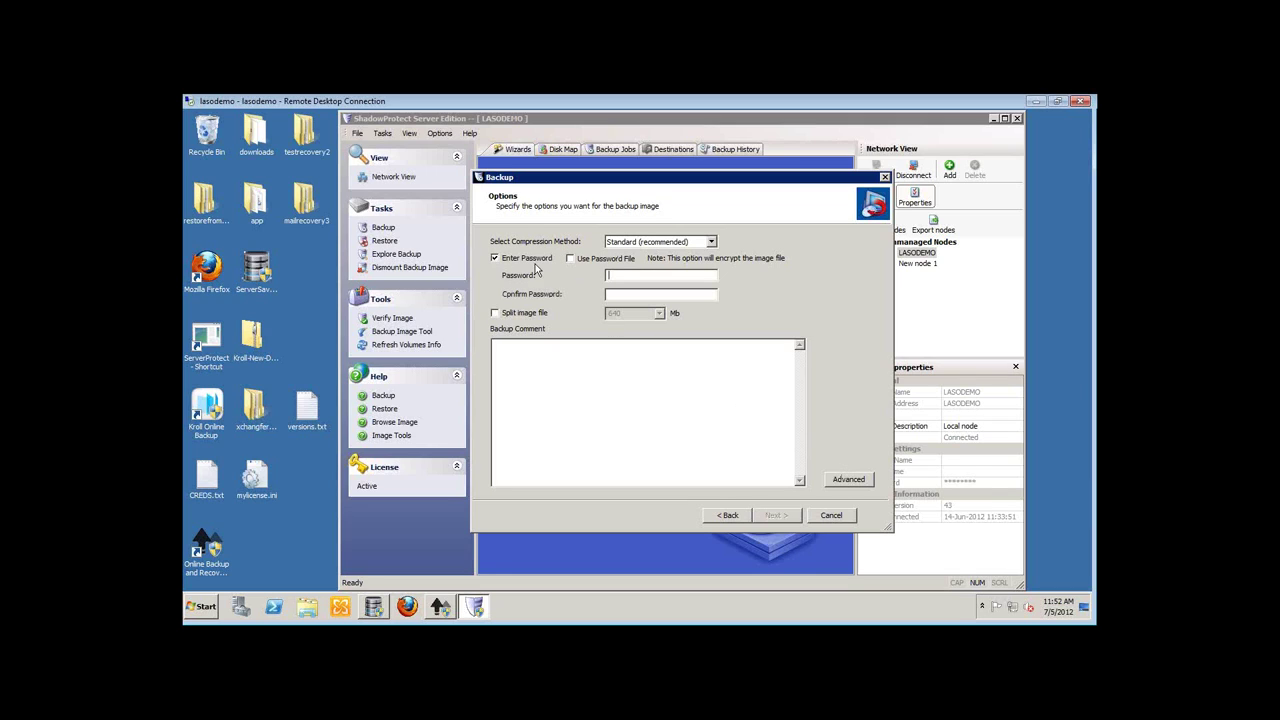
{"action": "left_click", "coordinate": [629, 241]}
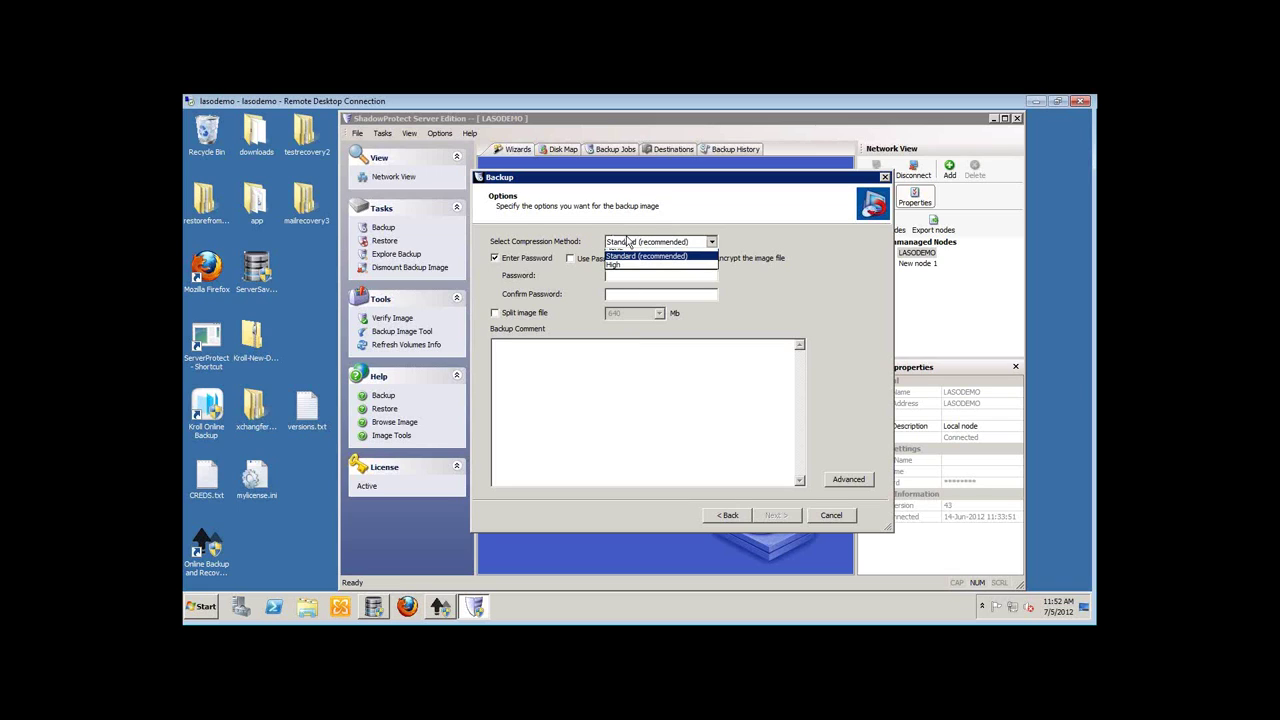
{"action": "left_click", "coordinate": [650, 260]}
Review the advanced encryption algorithms, snapshot commands and image options for the backup, and cancel the advanced options
{"action": "left_click", "coordinate": [845, 480]}
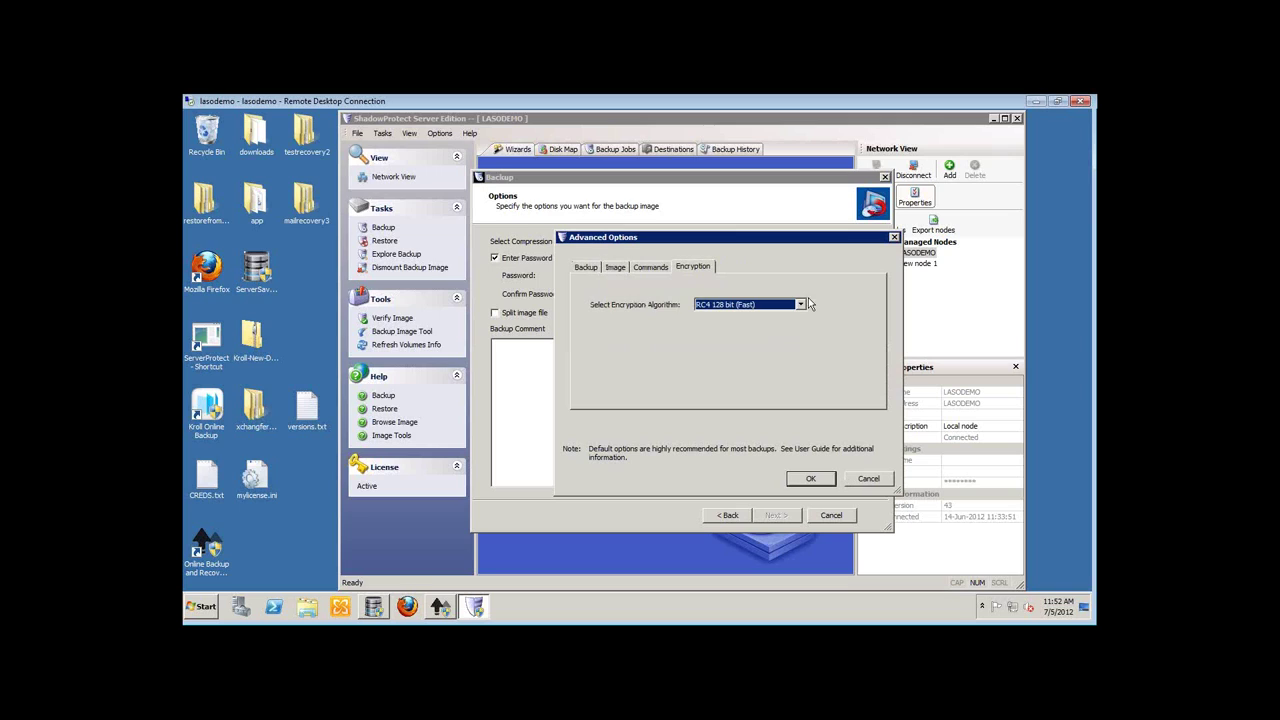
{"action": "left_click", "coordinate": [800, 304]}
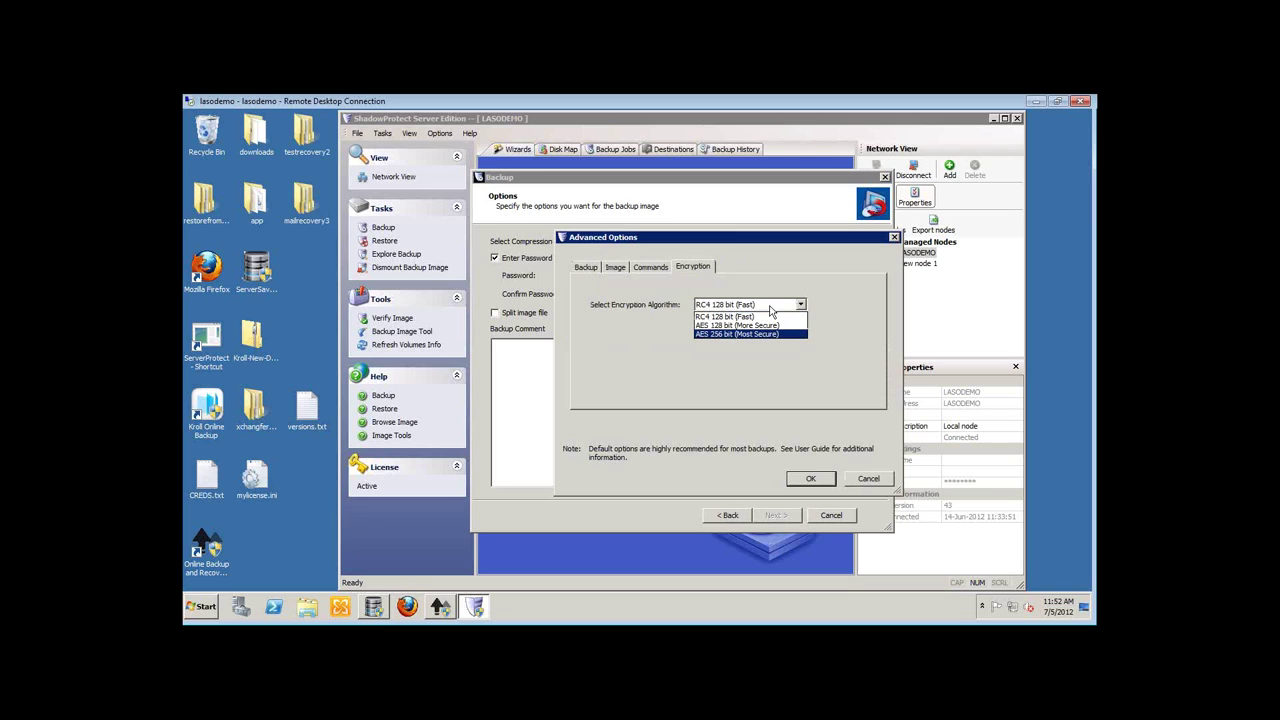
{"action": "left_click", "coordinate": [724, 316]}
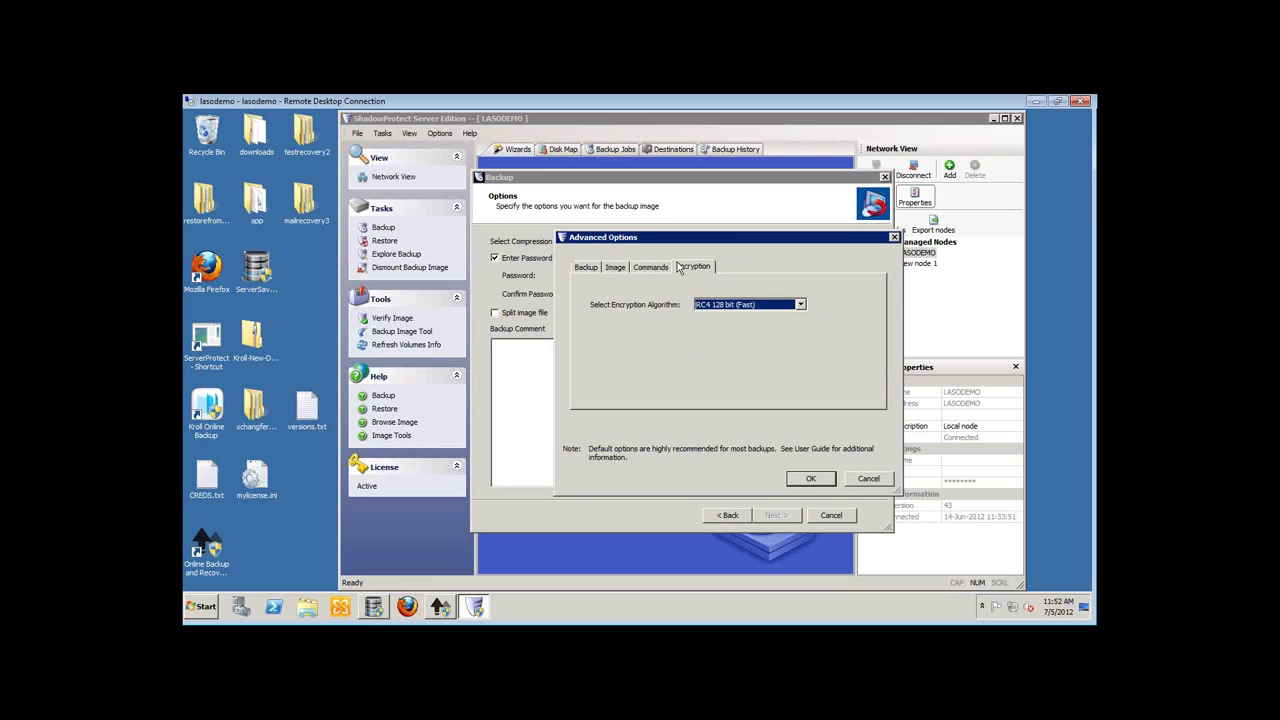
{"action": "left_click", "coordinate": [650, 268]}
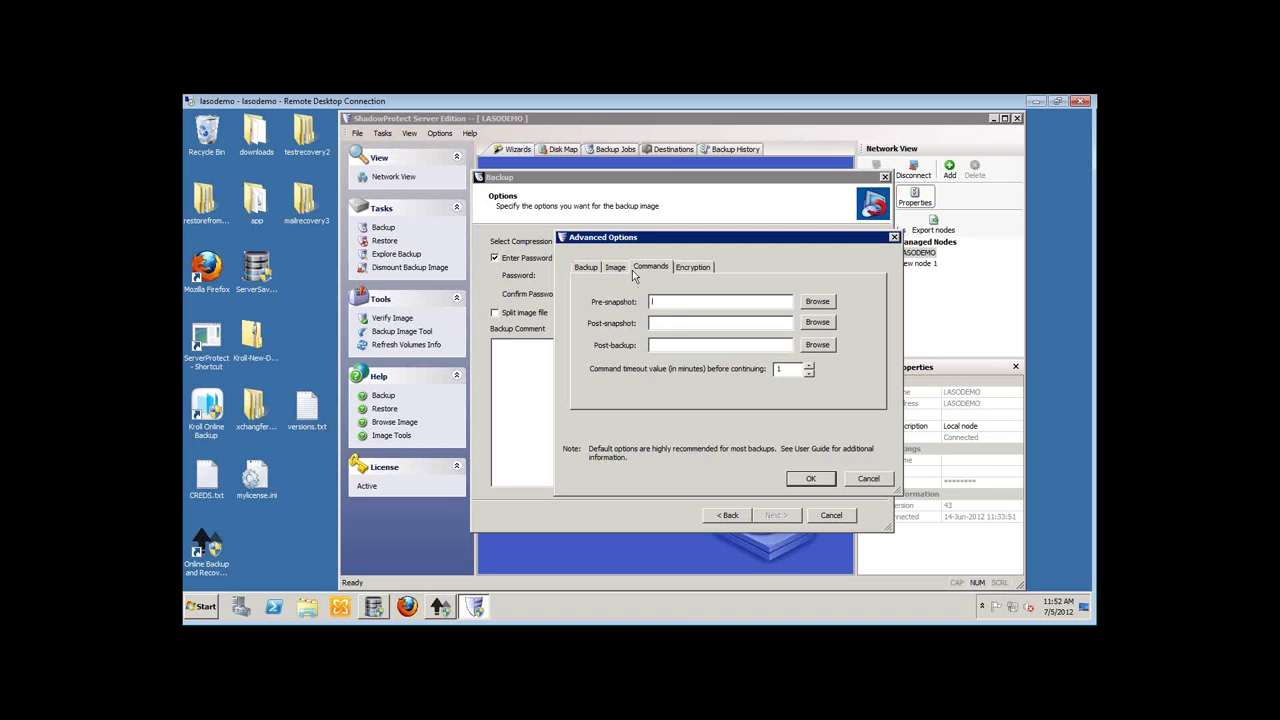
{"action": "left_click", "coordinate": [622, 265]}
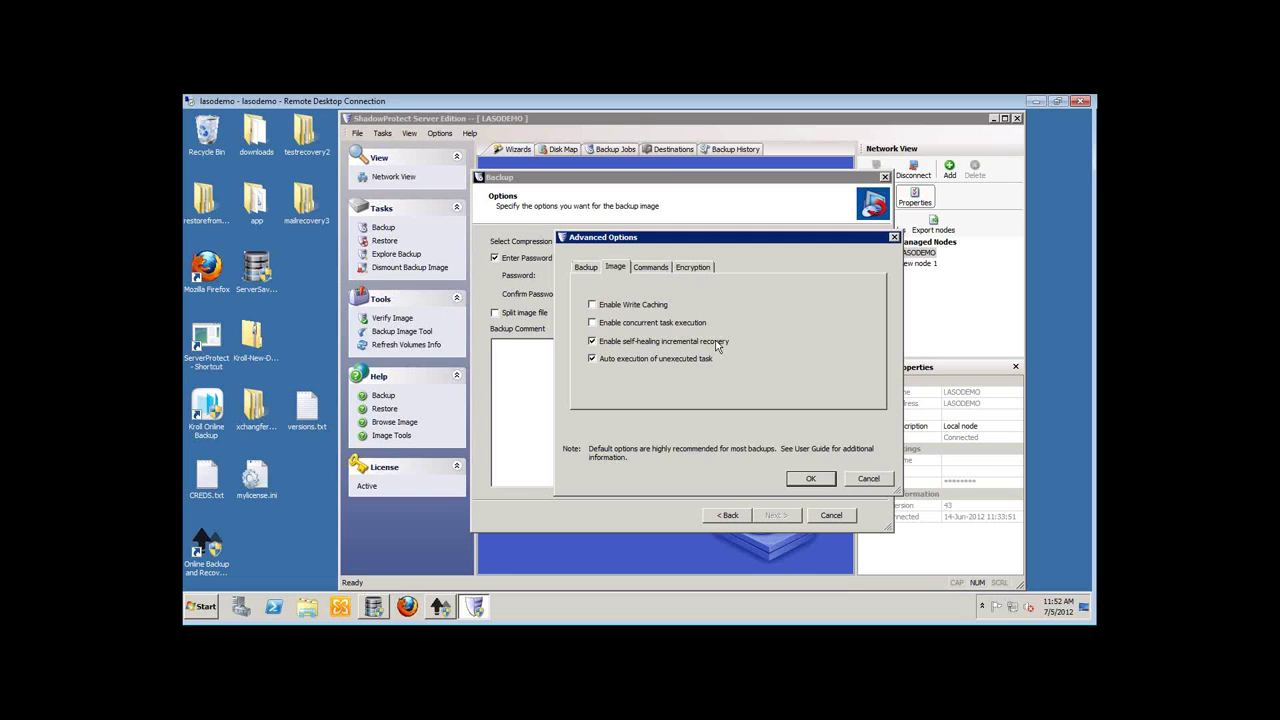
{"action": "left_click", "coordinate": [866, 480]}
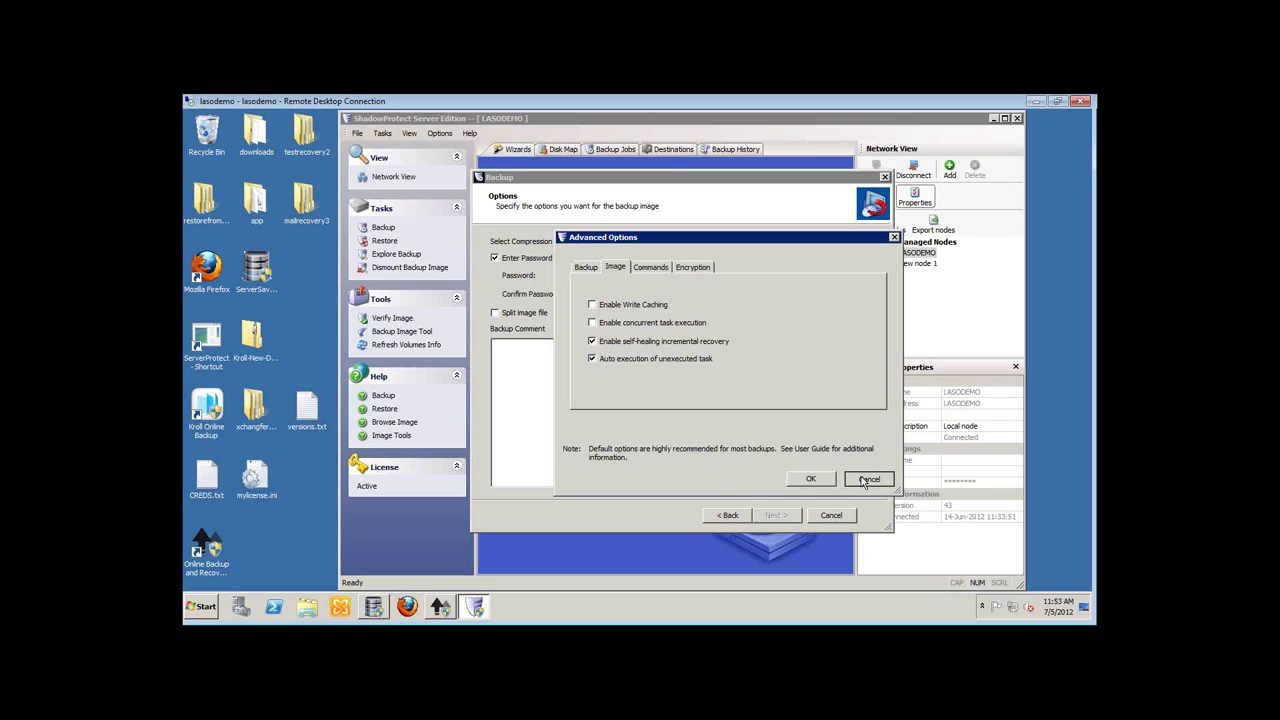
{"action": "left_click", "coordinate": [866, 480]}
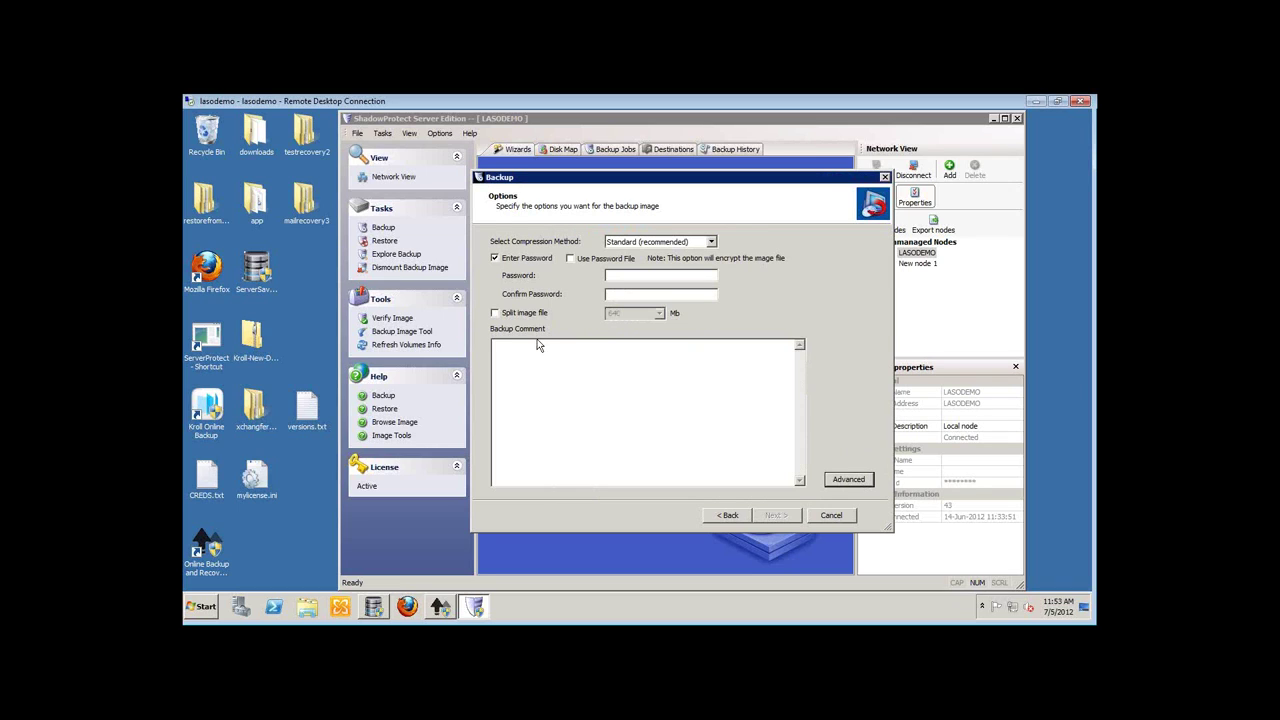
Split the backup image file at 64000 MB and turn off password entry for the image
{"action": "left_click", "coordinate": [496, 313]}
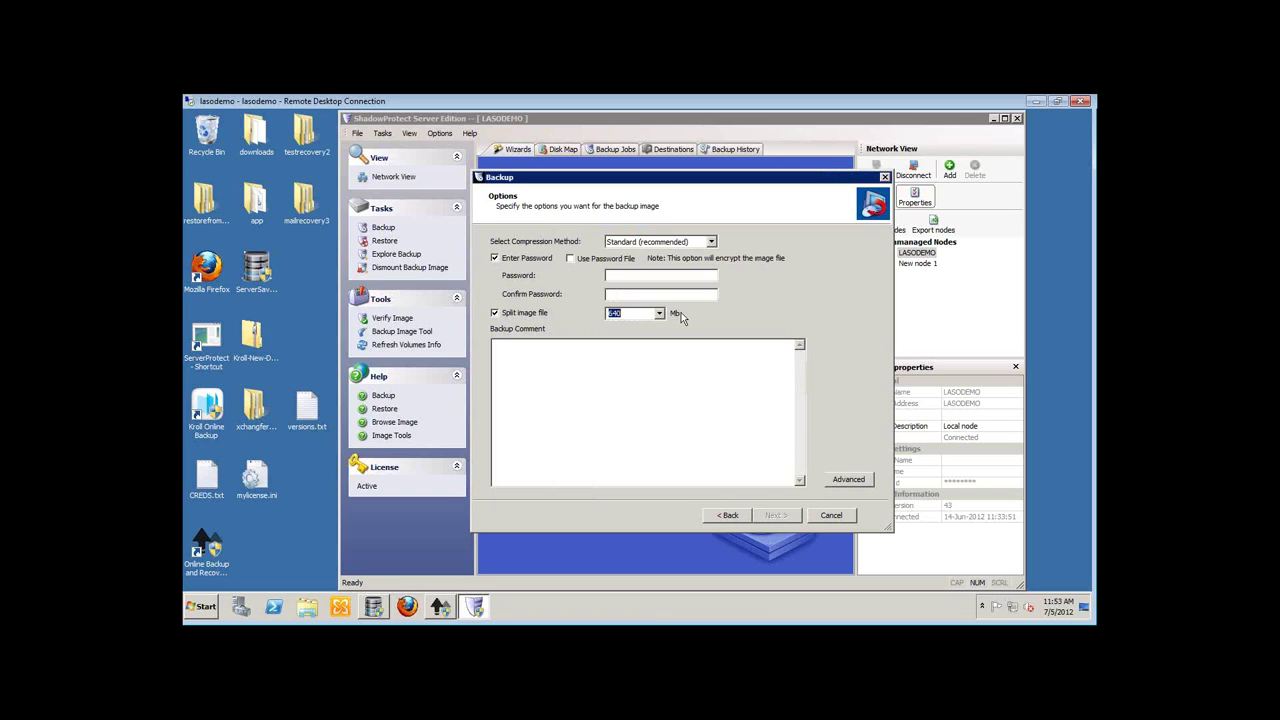
{"action": "left_click", "coordinate": [642, 312]}
{"action": "type", "text": "0"}
{"action": "type", "text": "00"}
{"action": "left_click", "coordinate": [494, 258]}
Accept the wizard summary without immediate execution to schedule the backup job, and close ShadowProtect
{"action": "left_click", "coordinate": [778, 515]}
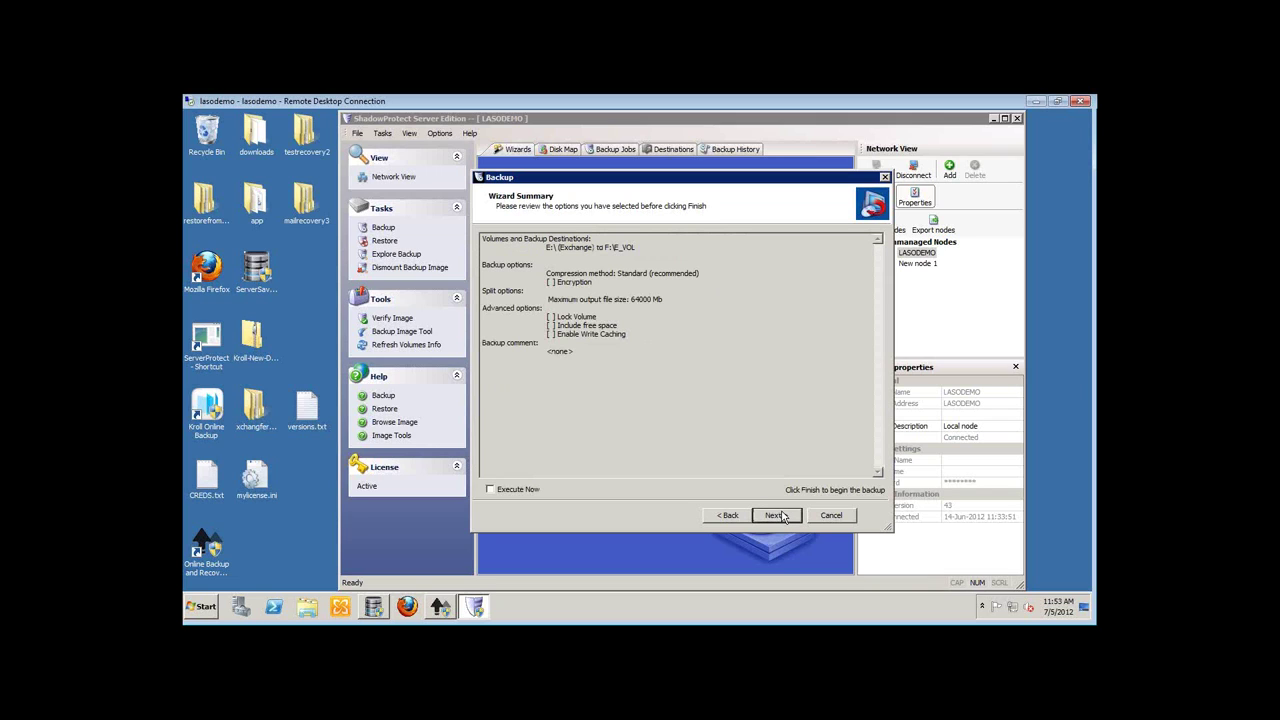
{"action": "left_click", "coordinate": [778, 515]}
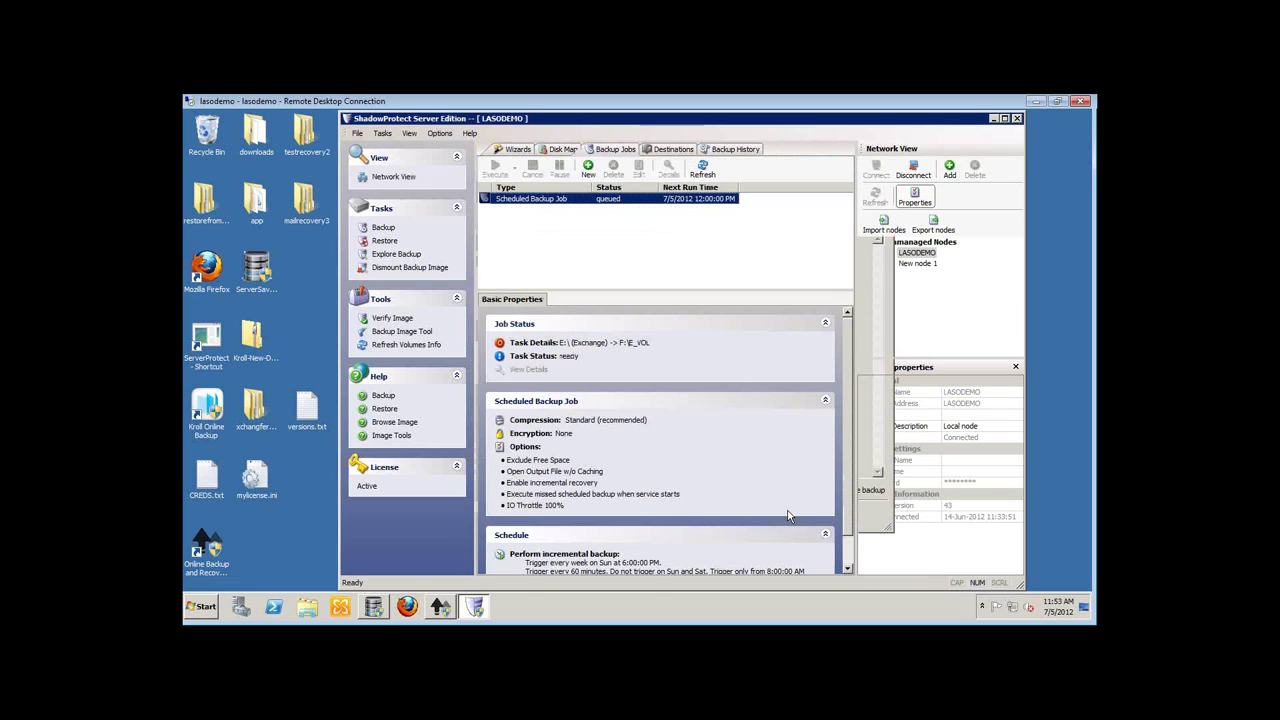
{"action": "left_click", "coordinate": [1017, 119]}
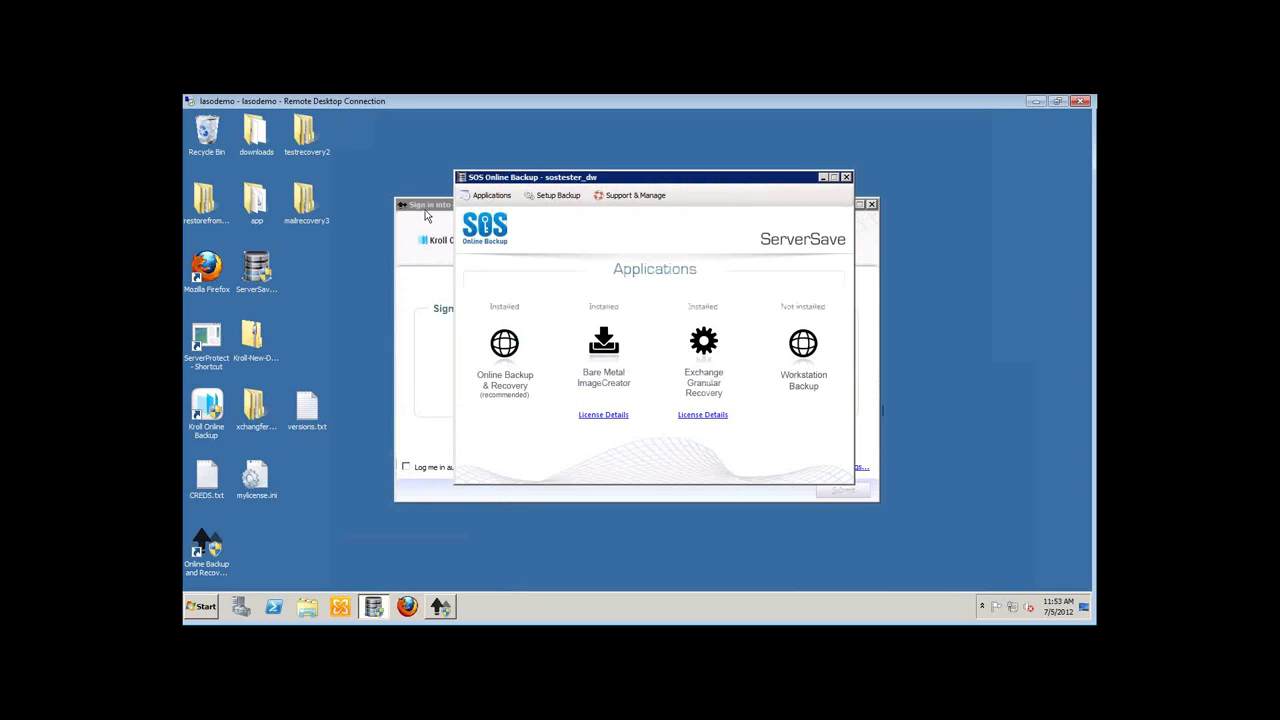
Switch to the existing-account sign-in window of Online Backup and Recovery and sign in with the account password
{"action": "left_click", "coordinate": [428, 220]}
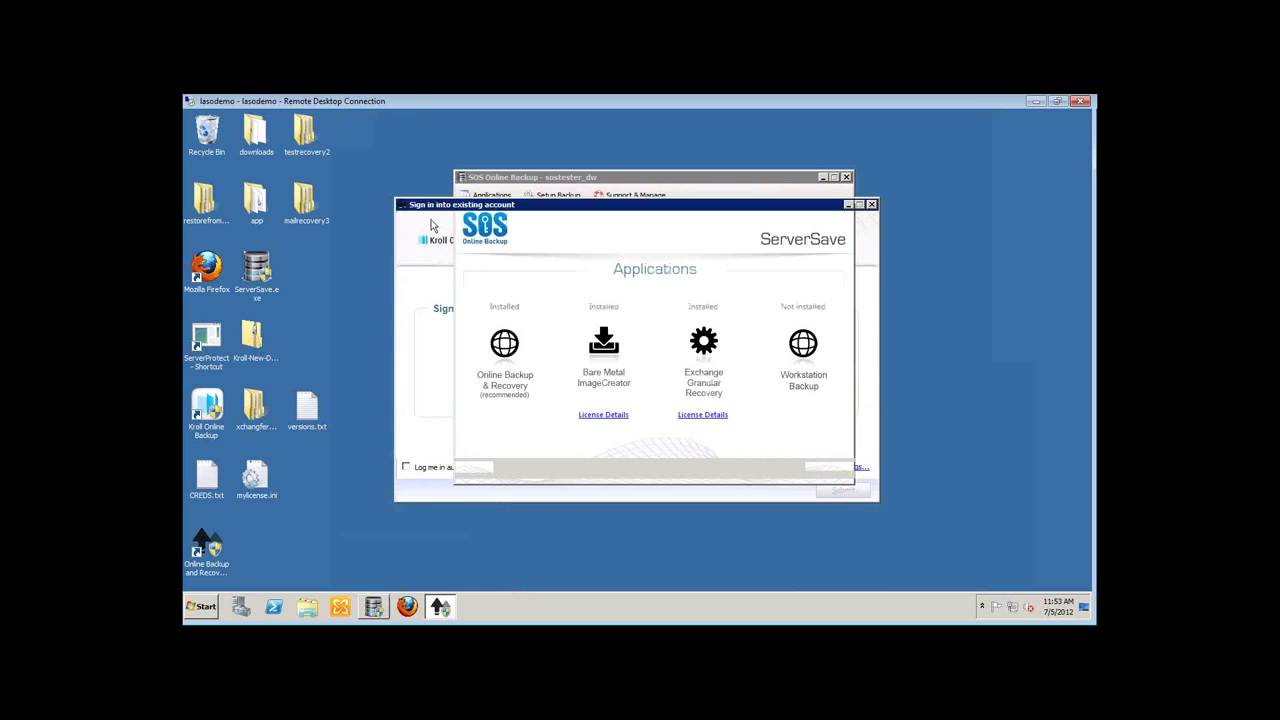
{"action": "type", "text": "******"}
{"action": "key", "text": "Return"}
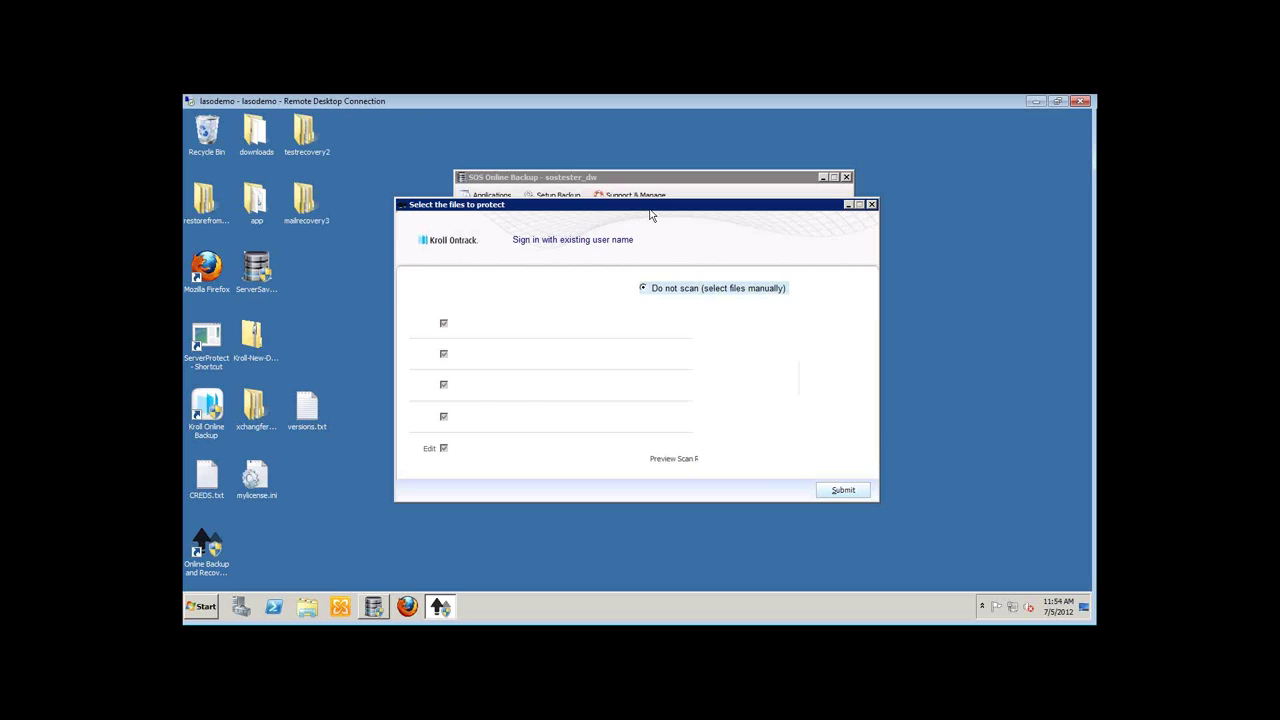
Try the scan of all folders and switch the file selection to scanning just the personal folders
{"action": "left_click", "coordinate": [414, 289]}
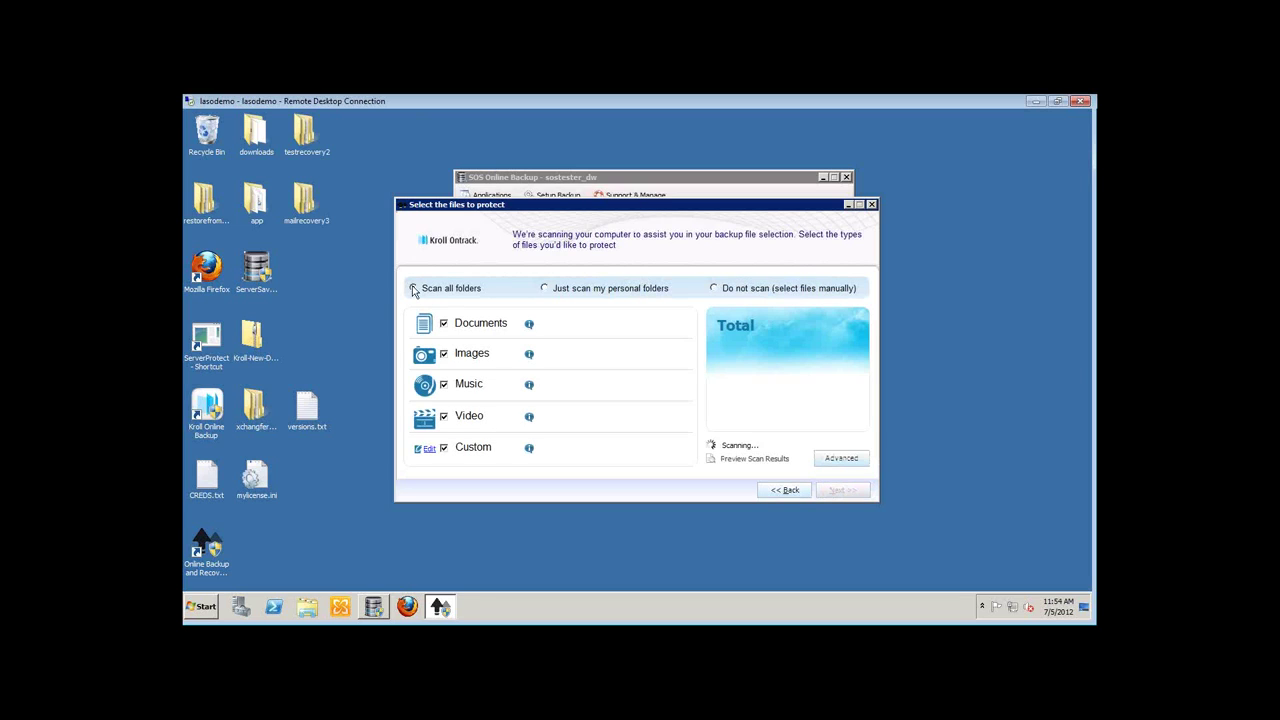
{"action": "left_click", "coordinate": [545, 289]}
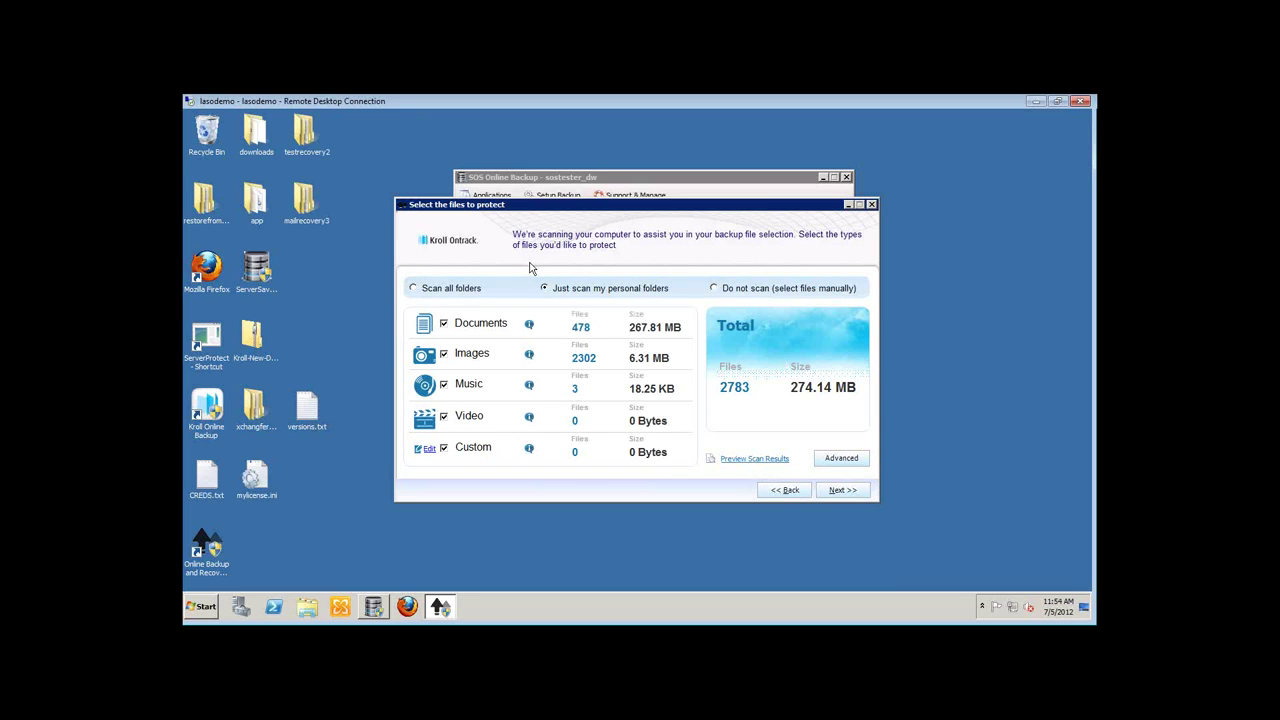
Try the scan of all folders and view the custom file type settings for the scan
{"action": "left_click", "coordinate": [413, 288]}
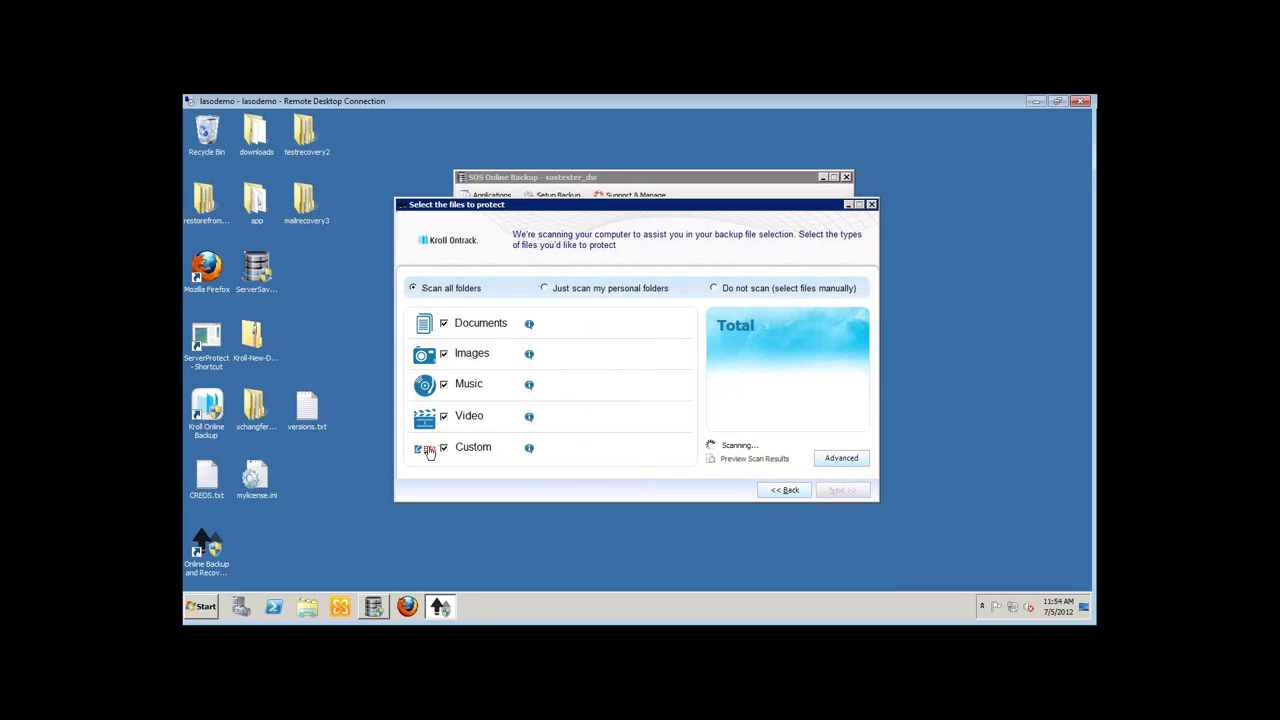
{"action": "left_click", "coordinate": [428, 450]}
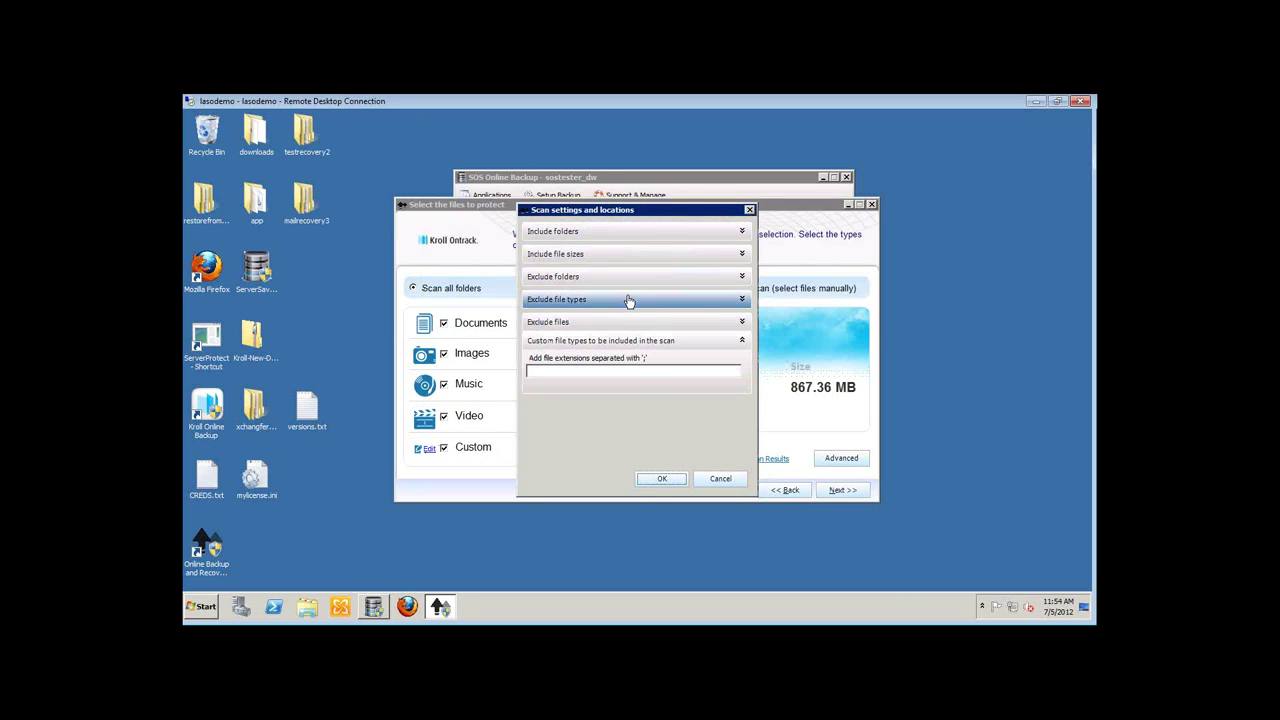
{"action": "left_click", "coordinate": [749, 210]}
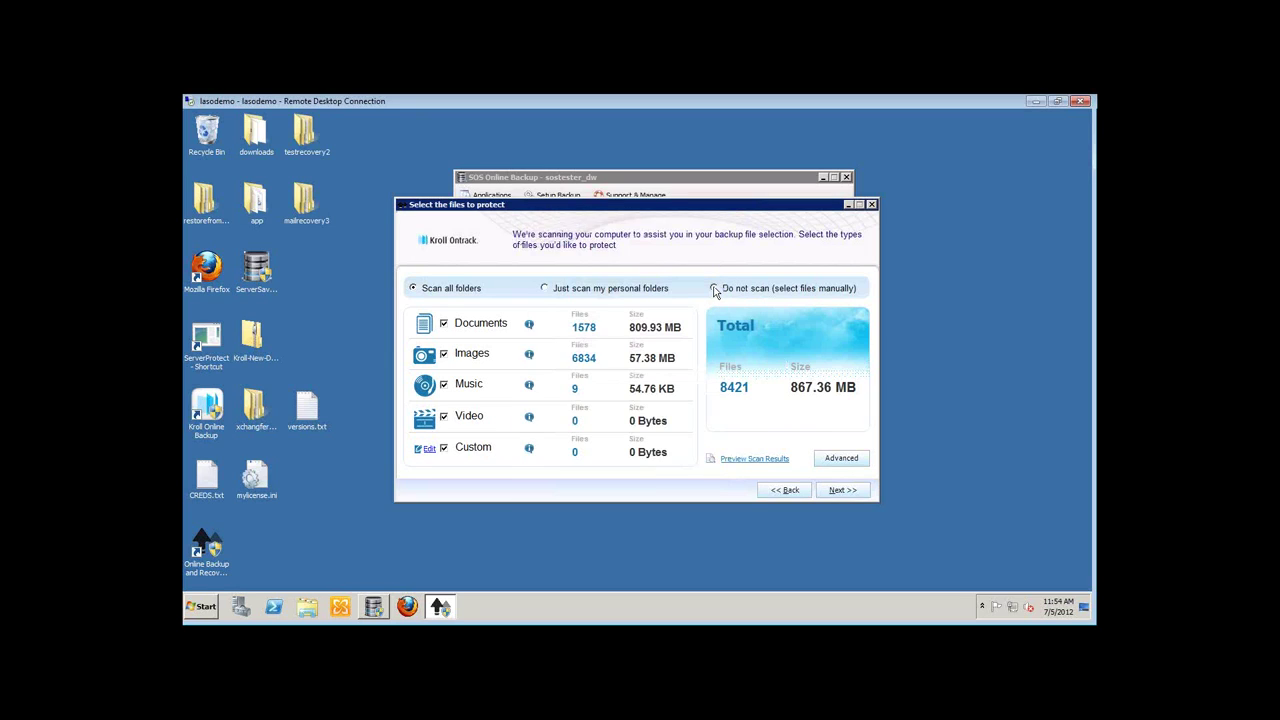
Choose manual file selection without scanning and accept the folders and drives already marked for backup
{"action": "left_click", "coordinate": [713, 289]}
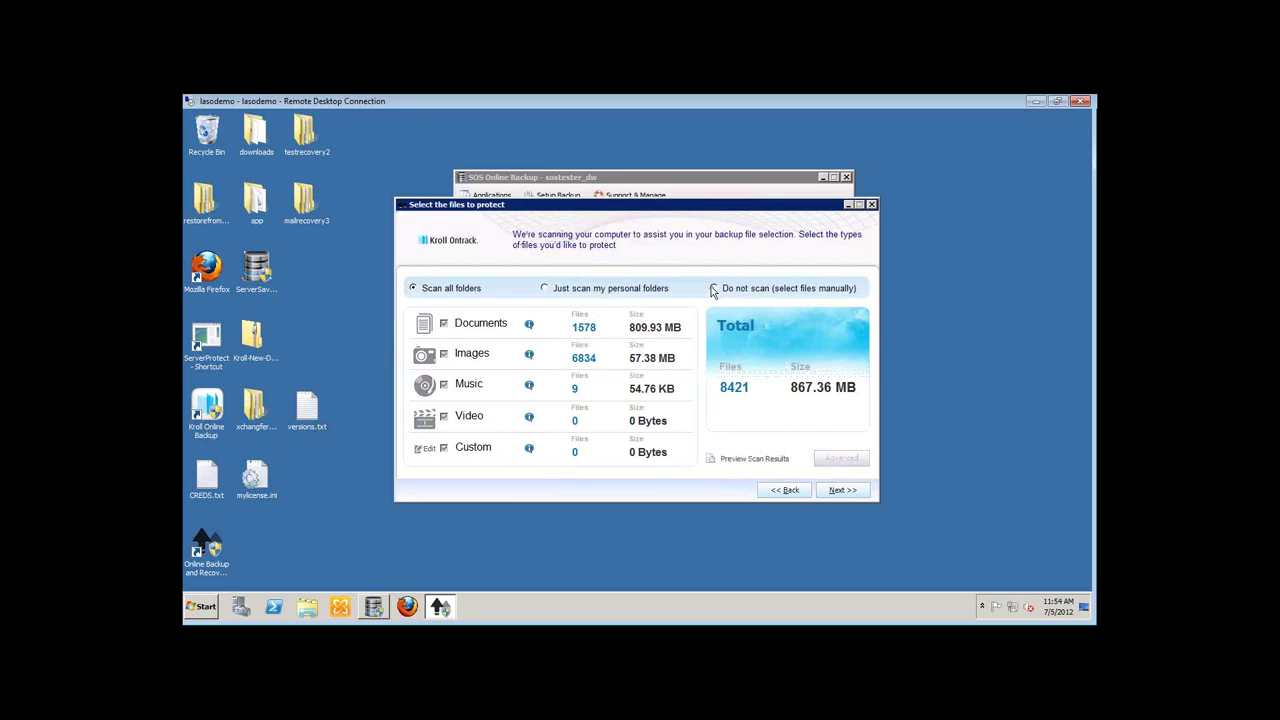
{"action": "left_click", "coordinate": [834, 486]}
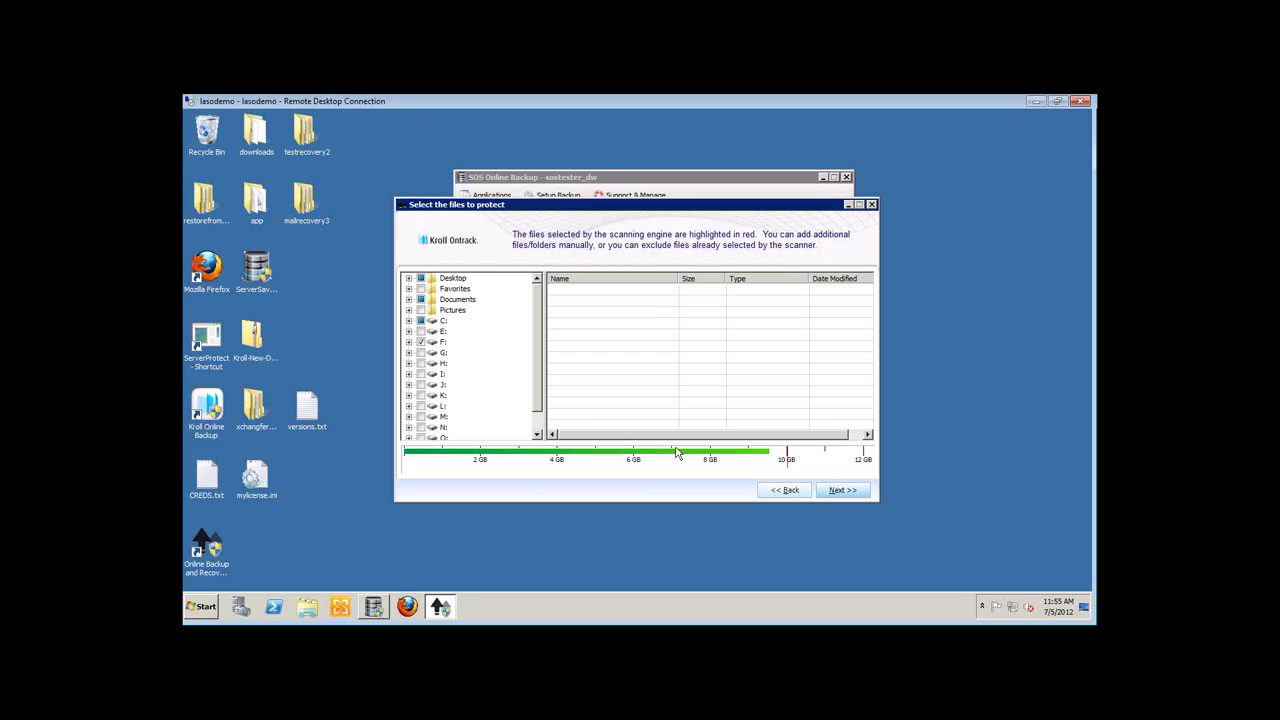
{"action": "left_click", "coordinate": [843, 490]}
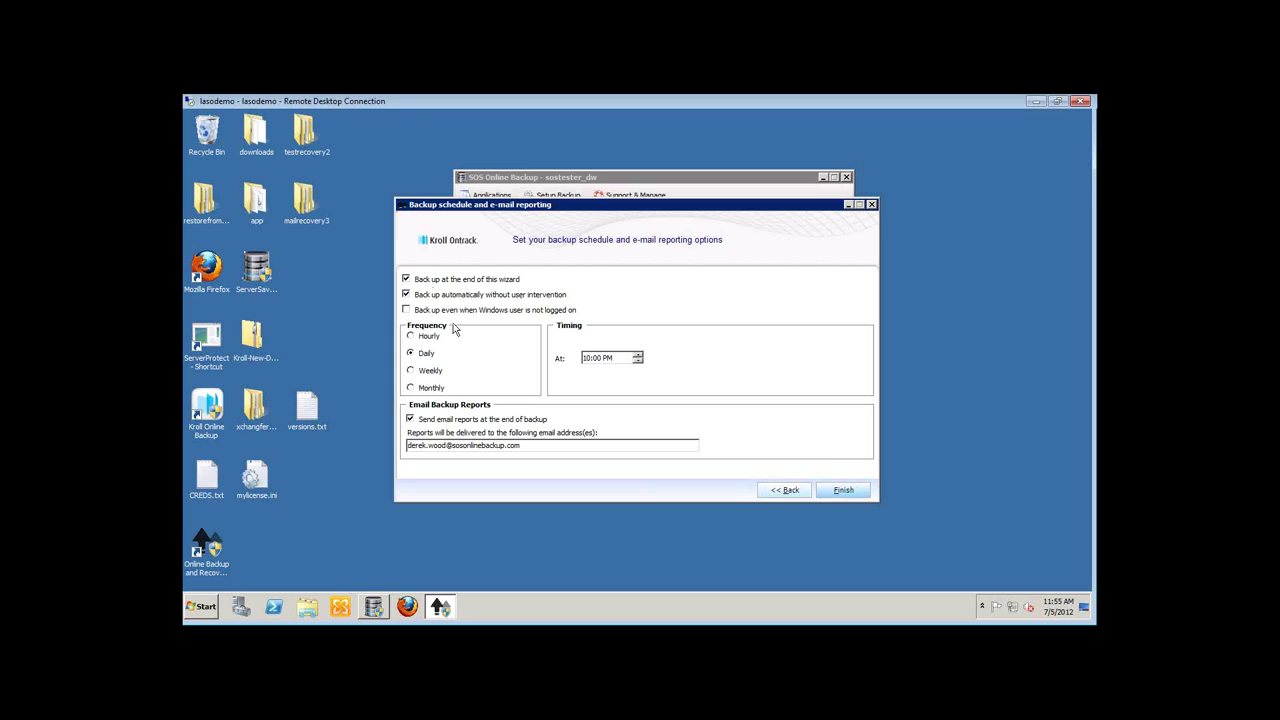
Set the backup frequency to hourly, running every 2 hours
{"action": "left_click", "coordinate": [411, 336]}
{"action": "left_click", "coordinate": [633, 359]}
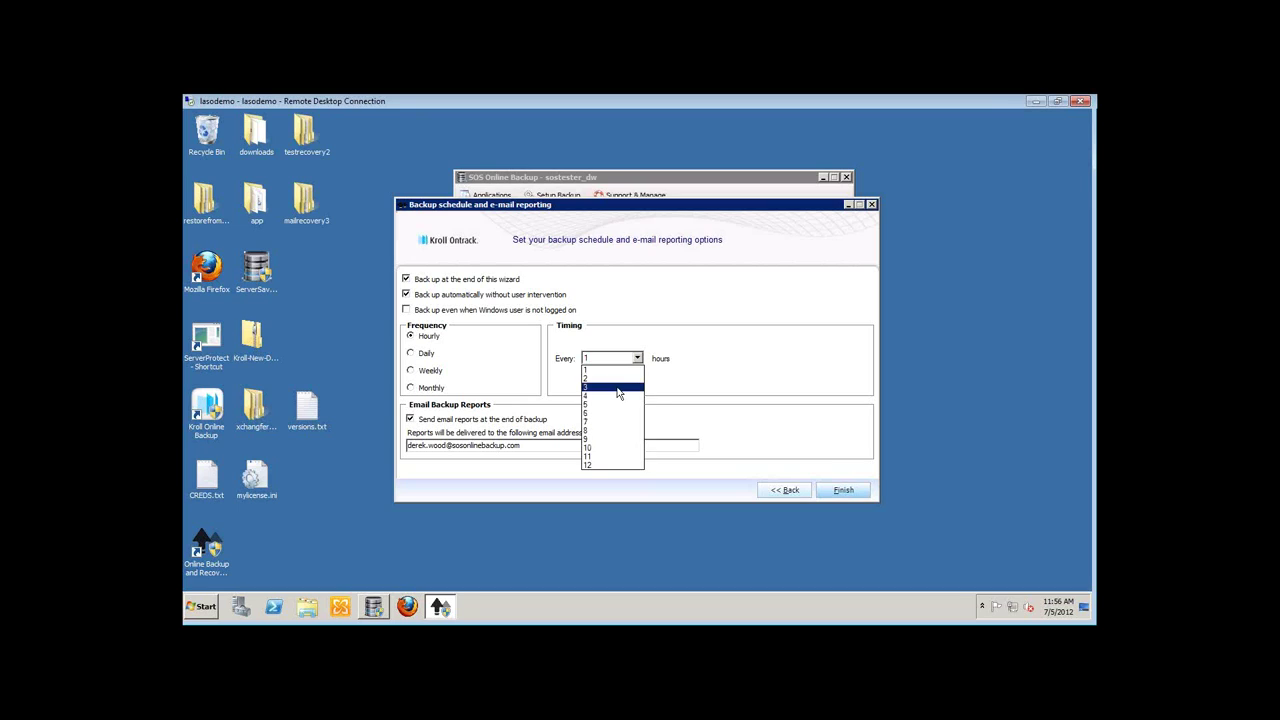
{"action": "left_click", "coordinate": [619, 382]}
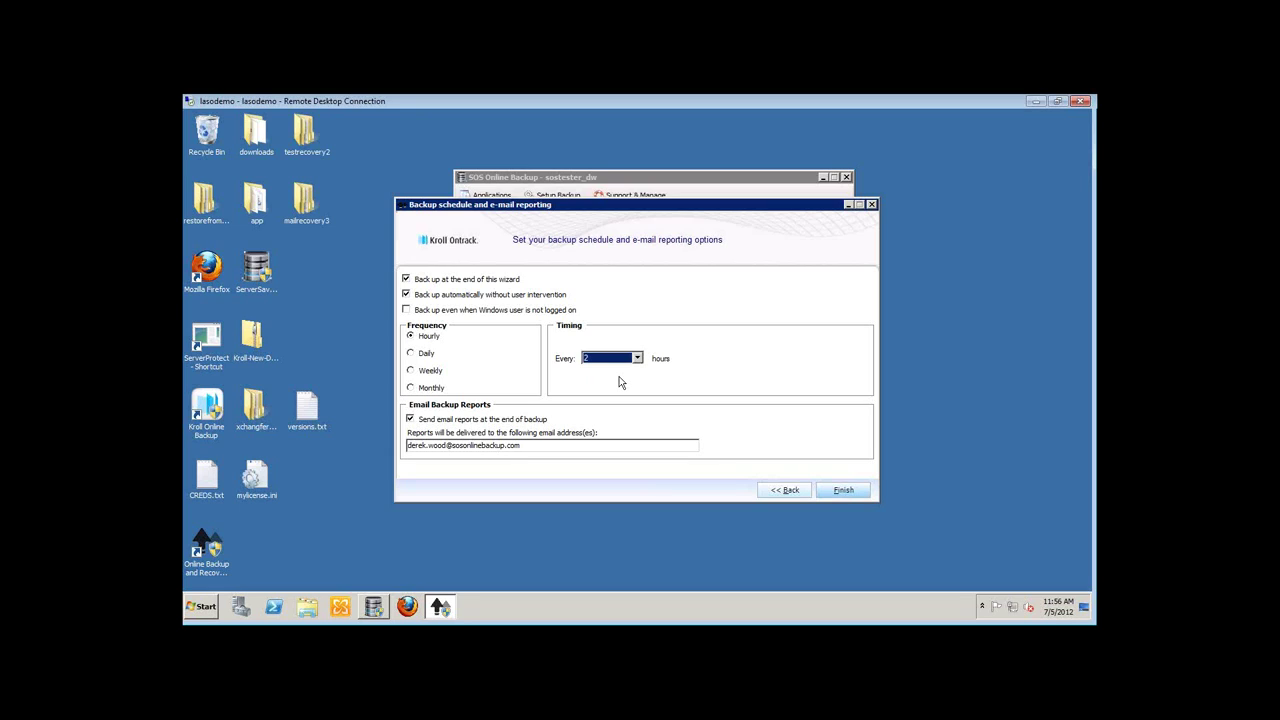
Edit the report recipients field so it holds a single e-mail address, and finish the wizard to start the backup
{"action": "left_click", "coordinate": [538, 446]}
{"action": "key", "text": "ctrl+a"}
{"action": "key", "text": "BackSpace"}
{"action": "key", "text": "ctrl+v"}
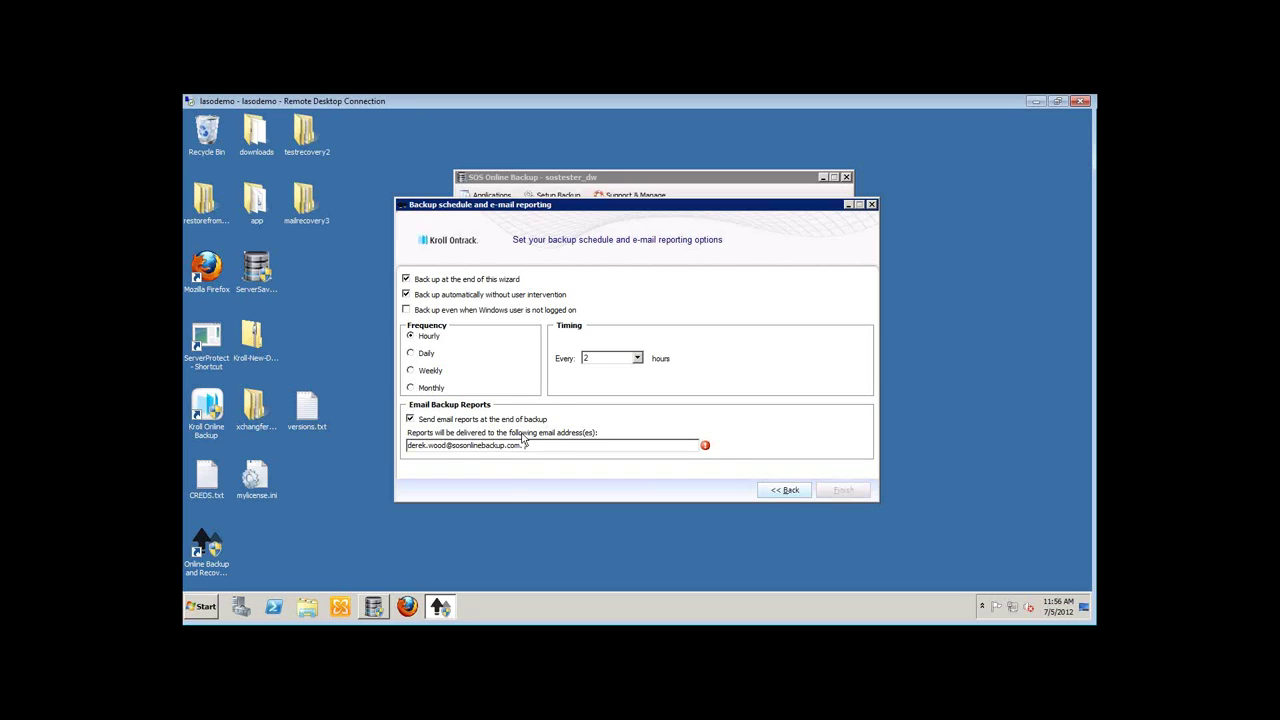
{"action": "key", "text": "BackSpace"}
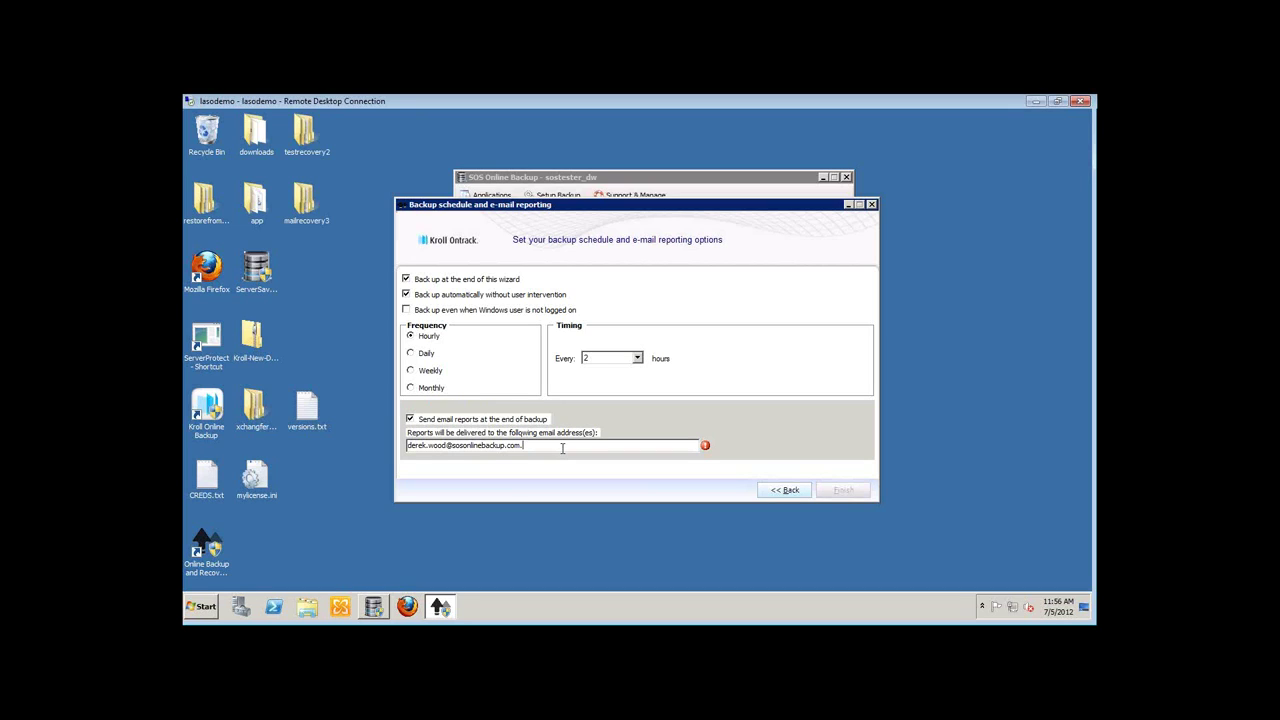
{"action": "key", "text": "BackSpace"}
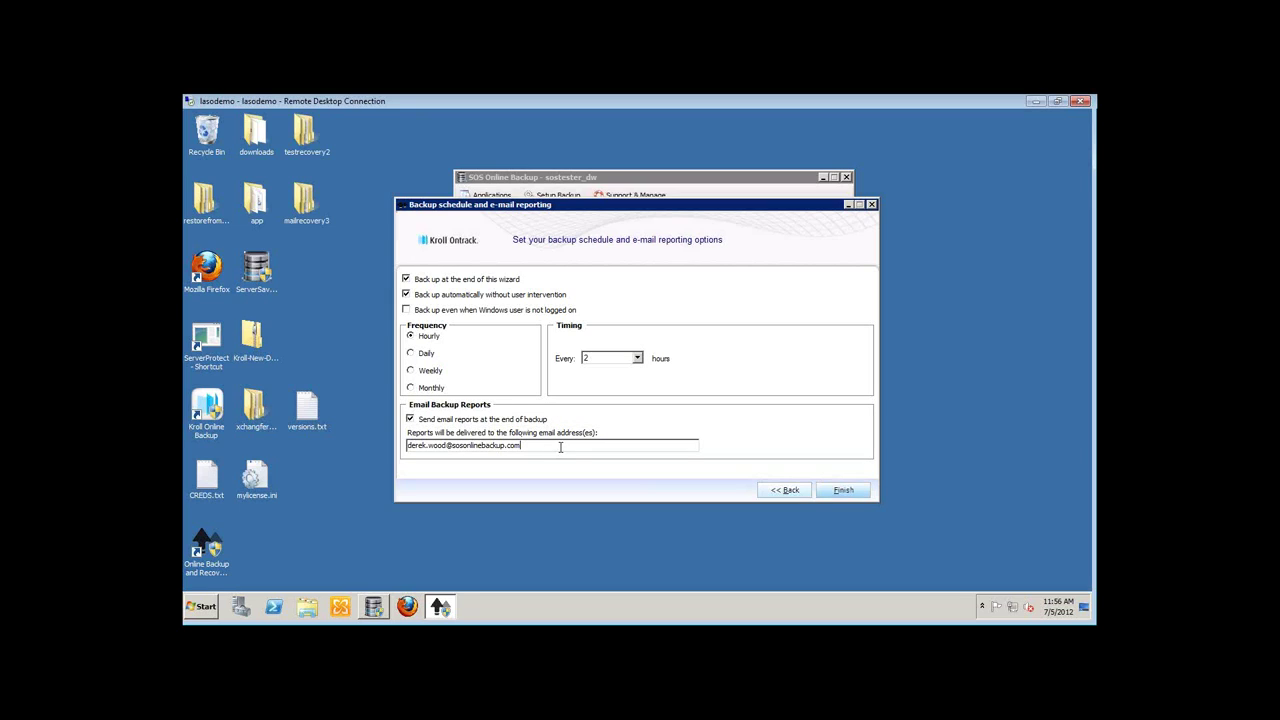
{"action": "left_click", "coordinate": [837, 494]}
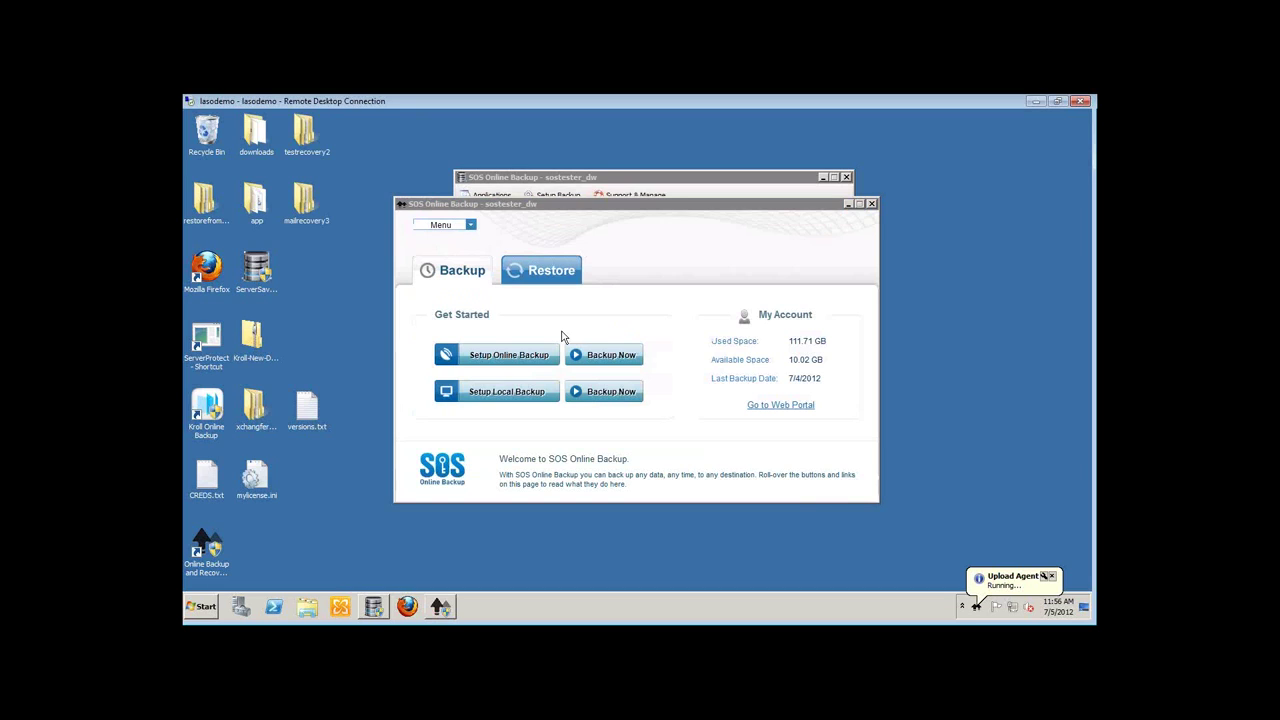
Open the Upload Agent to examine the messages of the running backup, and close it
{"action": "left_click", "coordinate": [962, 606]}
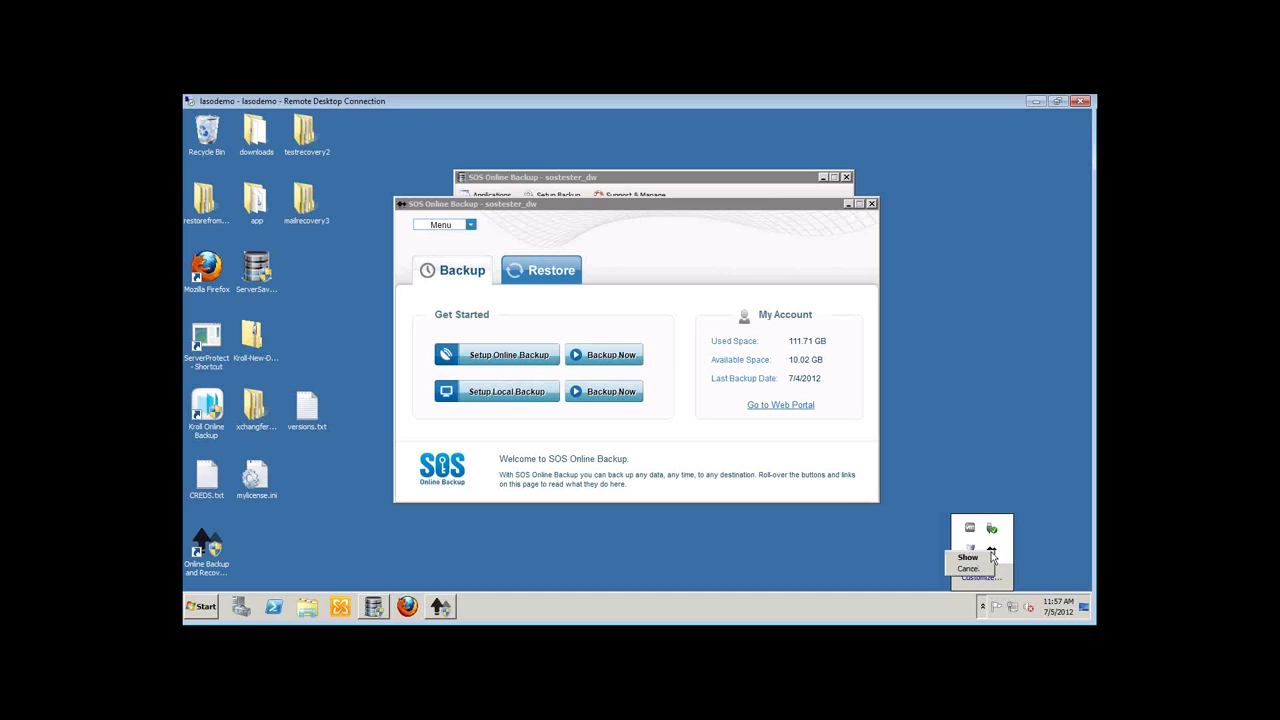
{"action": "double_click", "coordinate": [988, 556]}
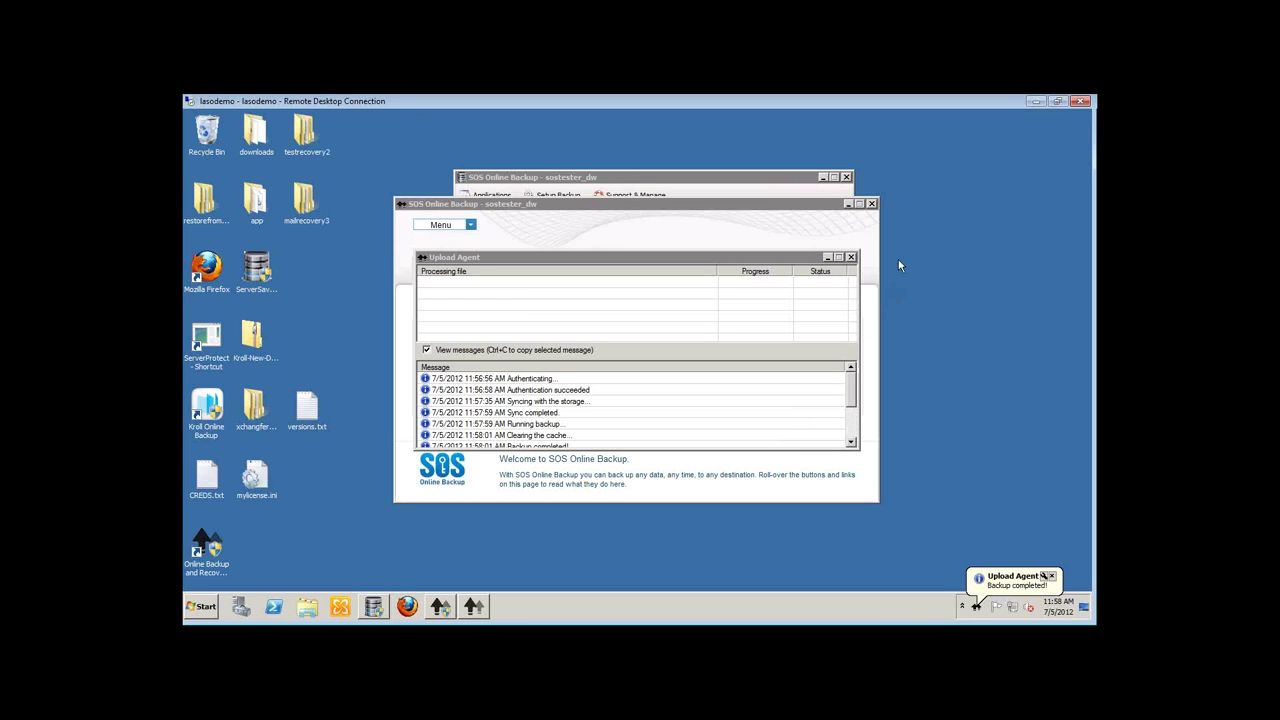
{"action": "left_click", "coordinate": [852, 258]}
{"action": "left_click", "coordinate": [852, 258]}
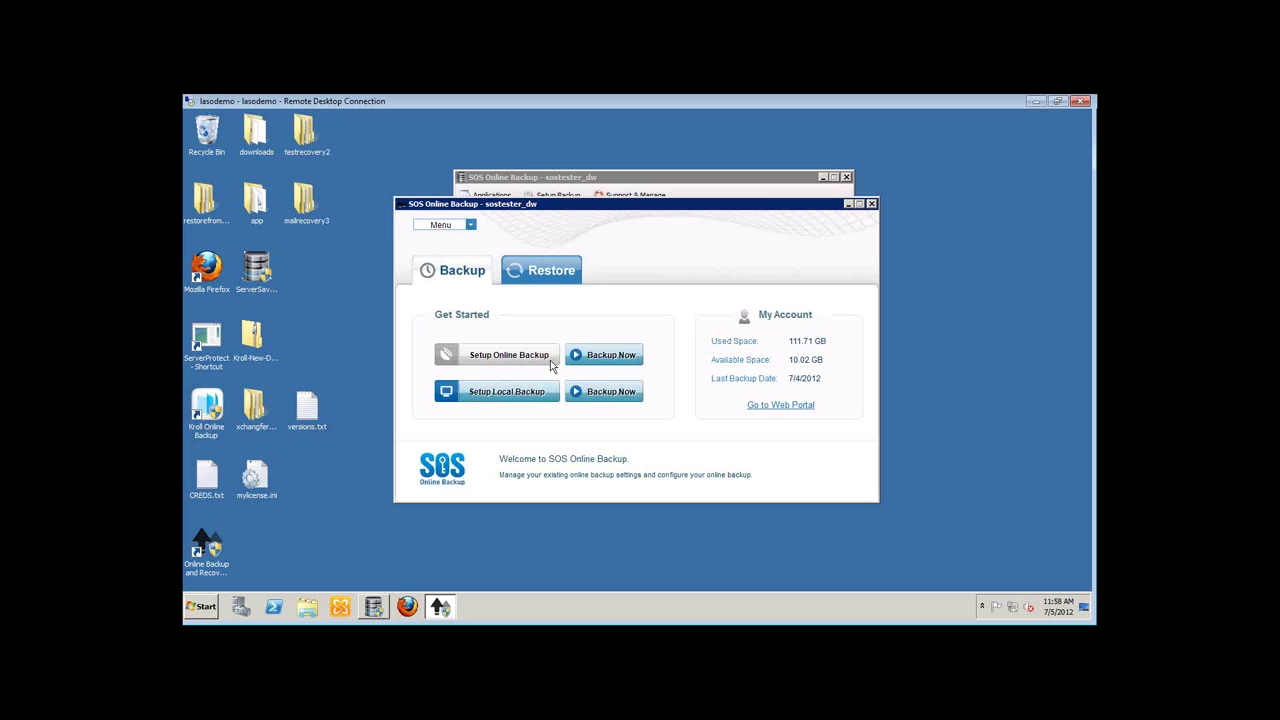
Start an online restore and browse the recovery calendar back through earlier months and out to the 2010-2019 year overview
{"action": "left_click", "coordinate": [533, 275]}
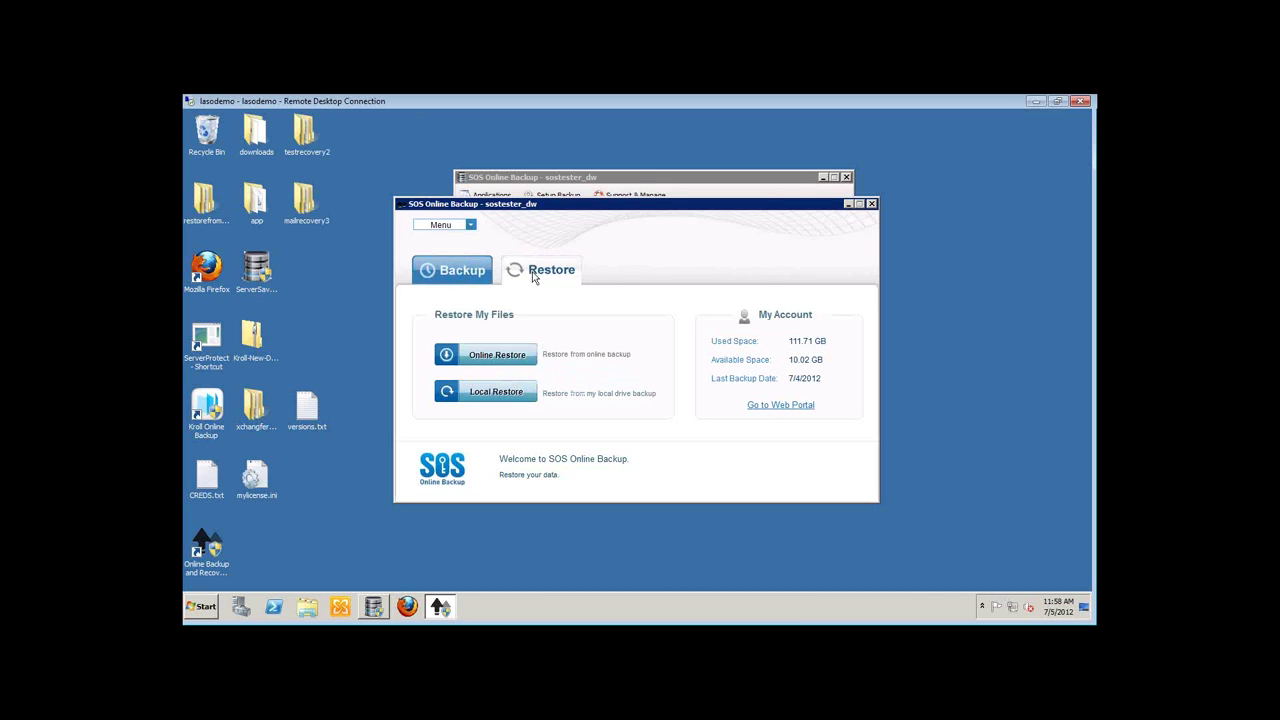
{"action": "left_click", "coordinate": [509, 357]}
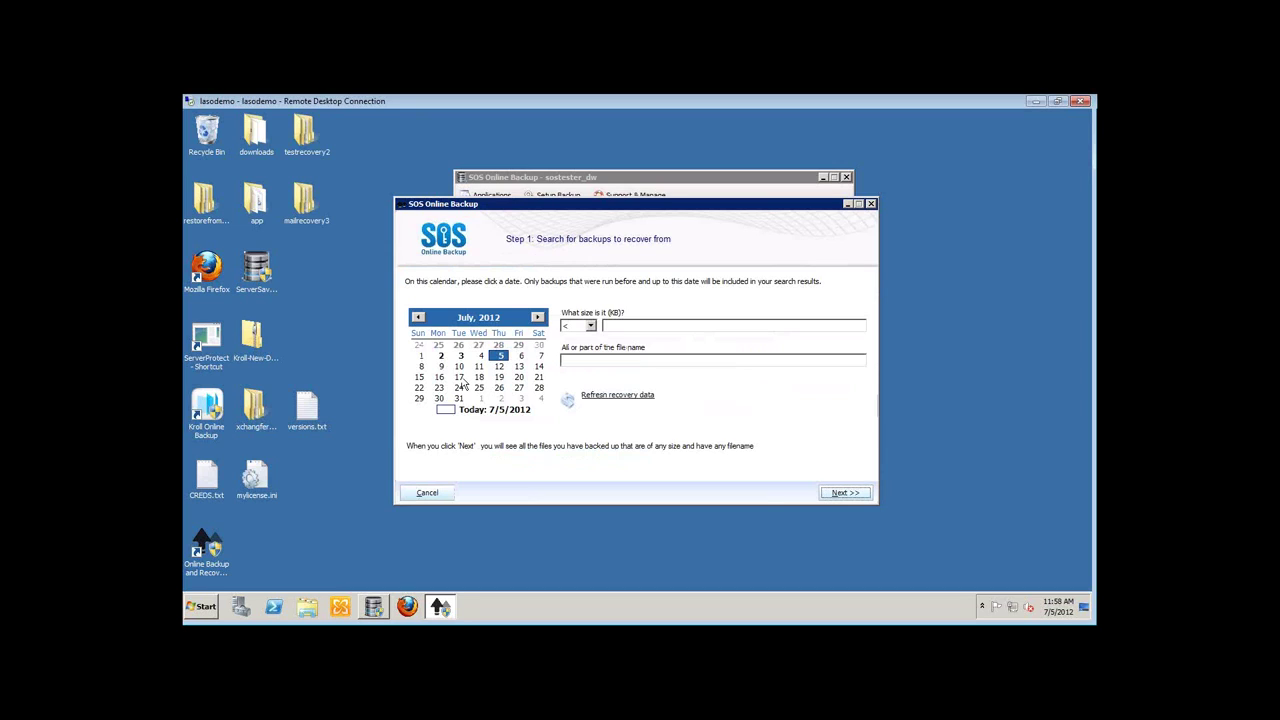
{"action": "left_click", "coordinate": [419, 317]}
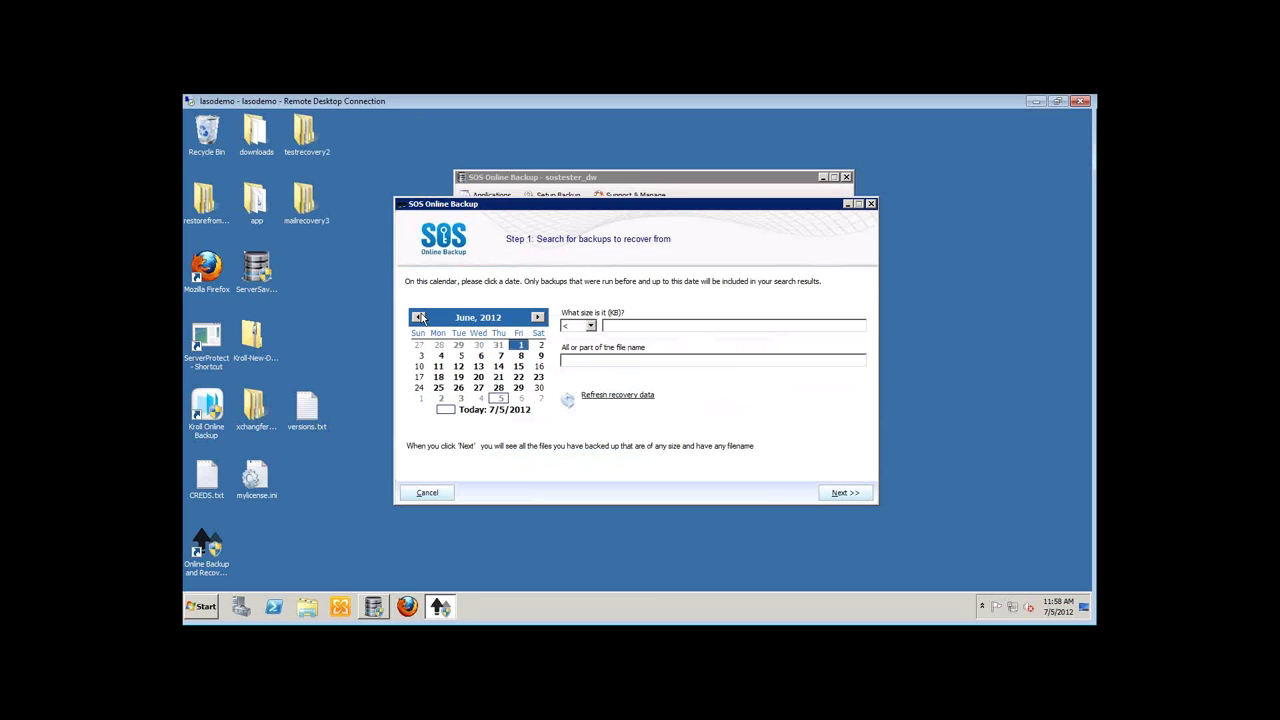
{"action": "left_click", "coordinate": [419, 317]}
{"action": "left_click", "coordinate": [419, 317]}
{"action": "left_click", "coordinate": [470, 318]}
{"action": "left_click", "coordinate": [470, 320]}
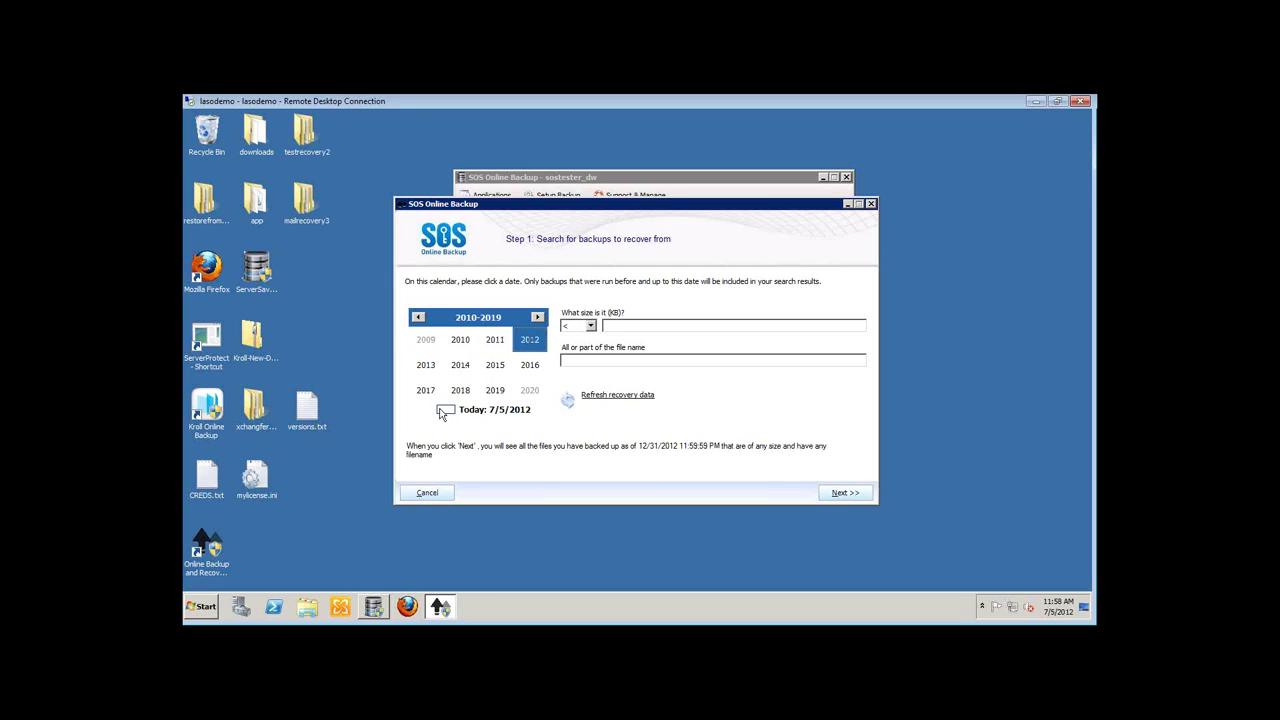
List the backups found up to the chosen date and look through the backed-up computers
{"action": "left_click", "coordinate": [840, 492]}
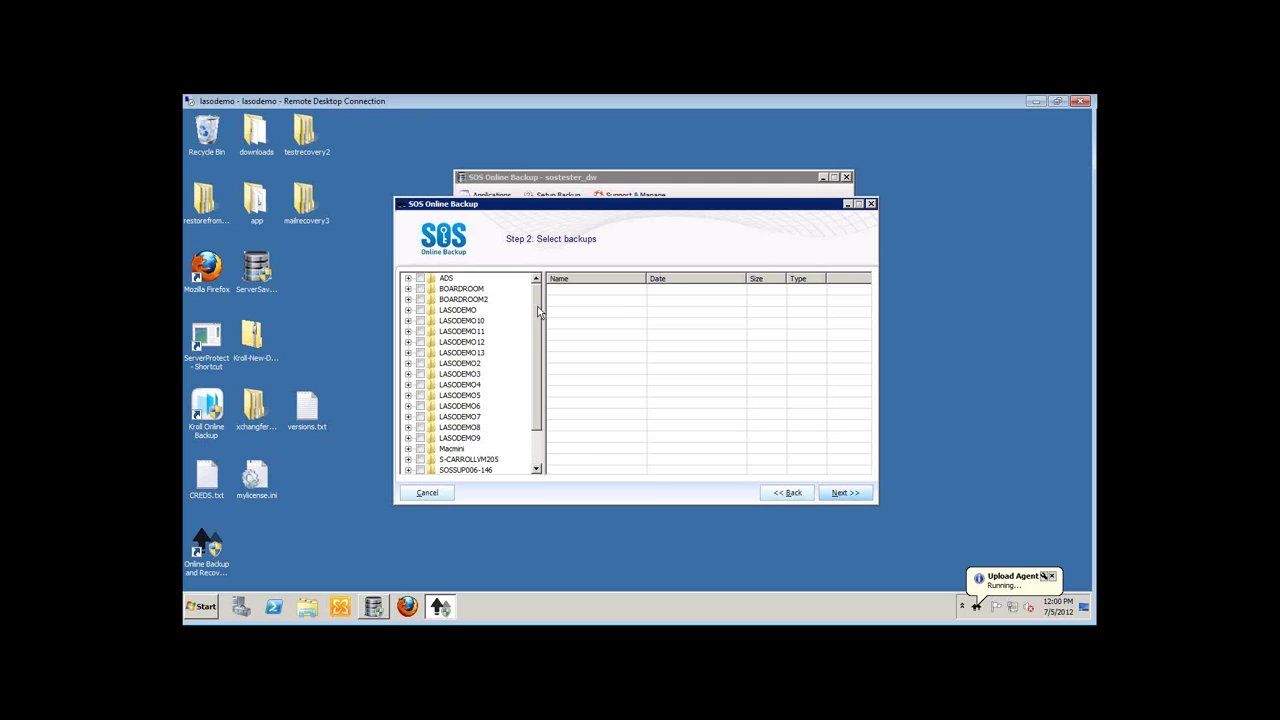
{"action": "scroll", "coordinate": [534, 334], "scroll_direction": "down", "scroll_amount": 2}
{"action": "scroll", "coordinate": [534, 334], "scroll_direction": "up", "scroll_amount": 2}
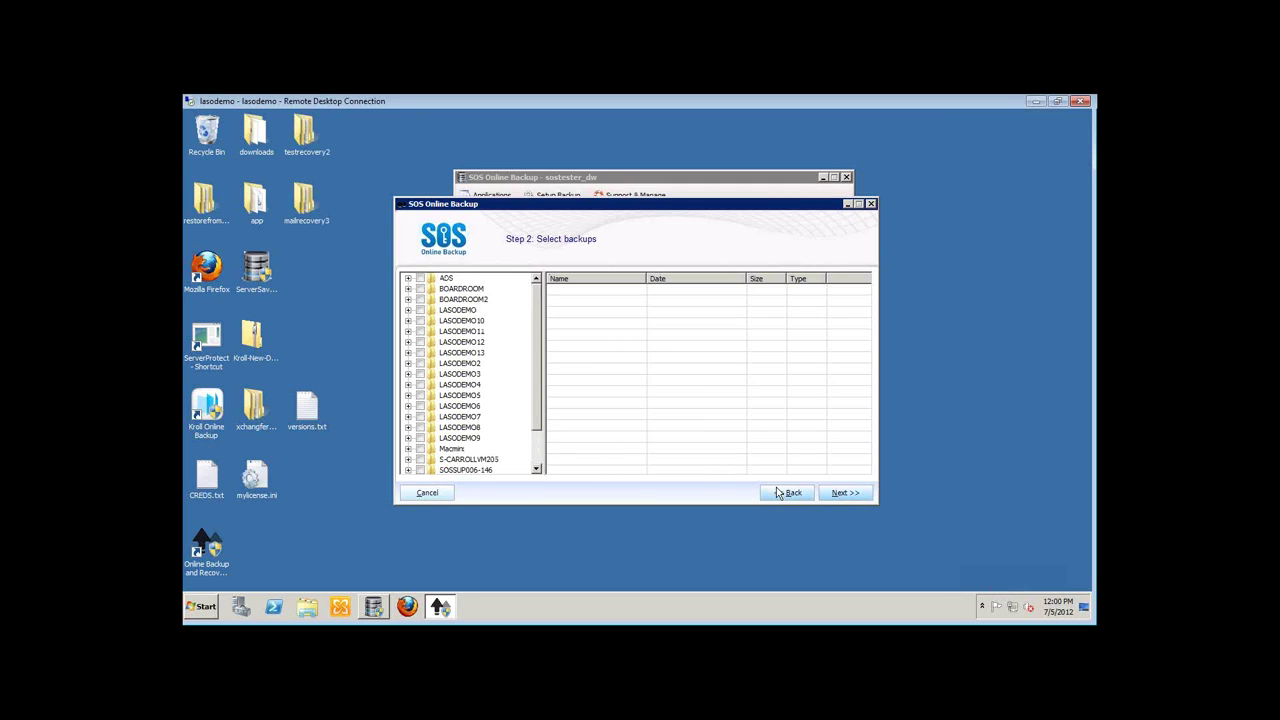
Return to the backup search and choose February 9, 2012 as the recovery date
{"action": "left_click", "coordinate": [779, 492]}
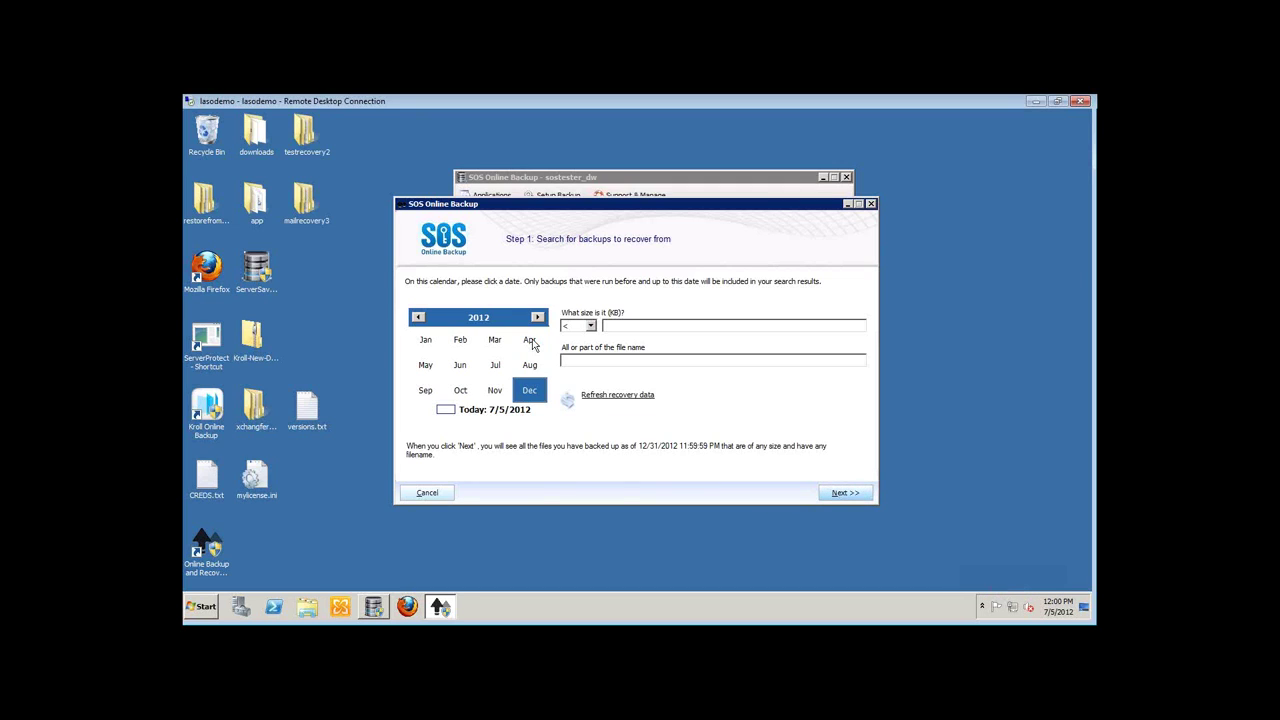
{"action": "left_click", "coordinate": [528, 394]}
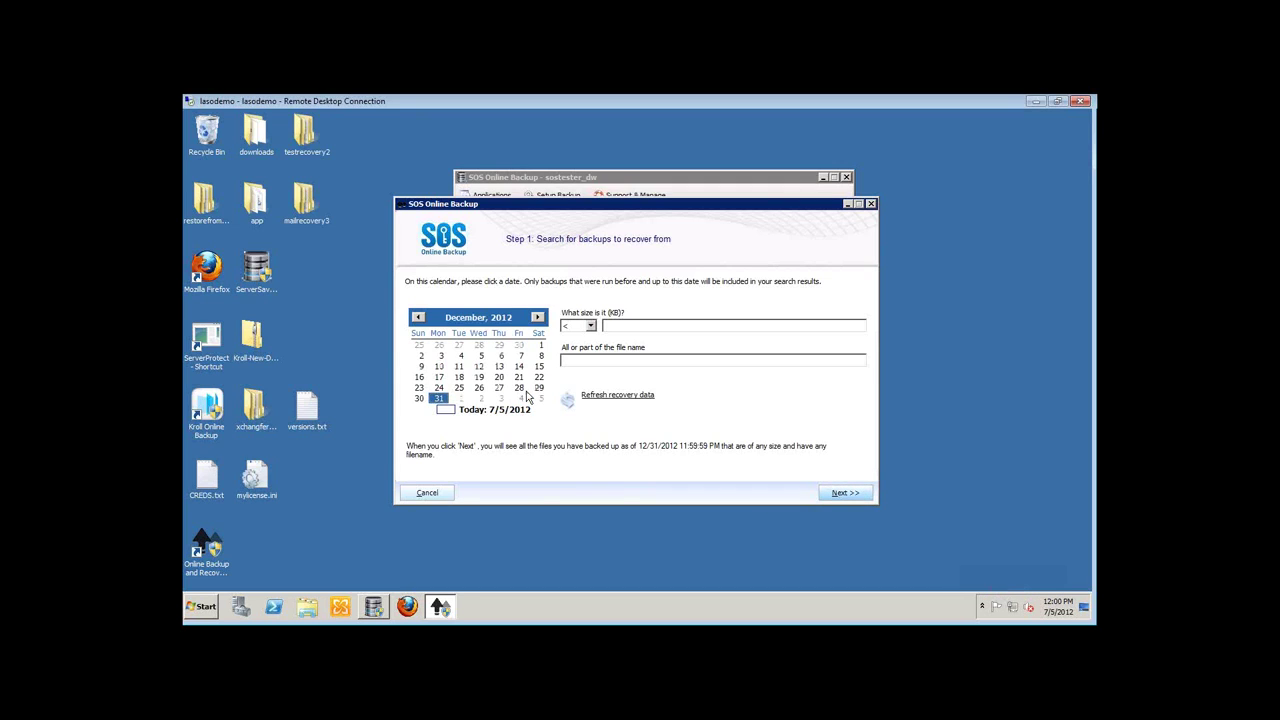
{"action": "left_click", "coordinate": [419, 318]}
{"action": "left_click", "coordinate": [419, 318]}
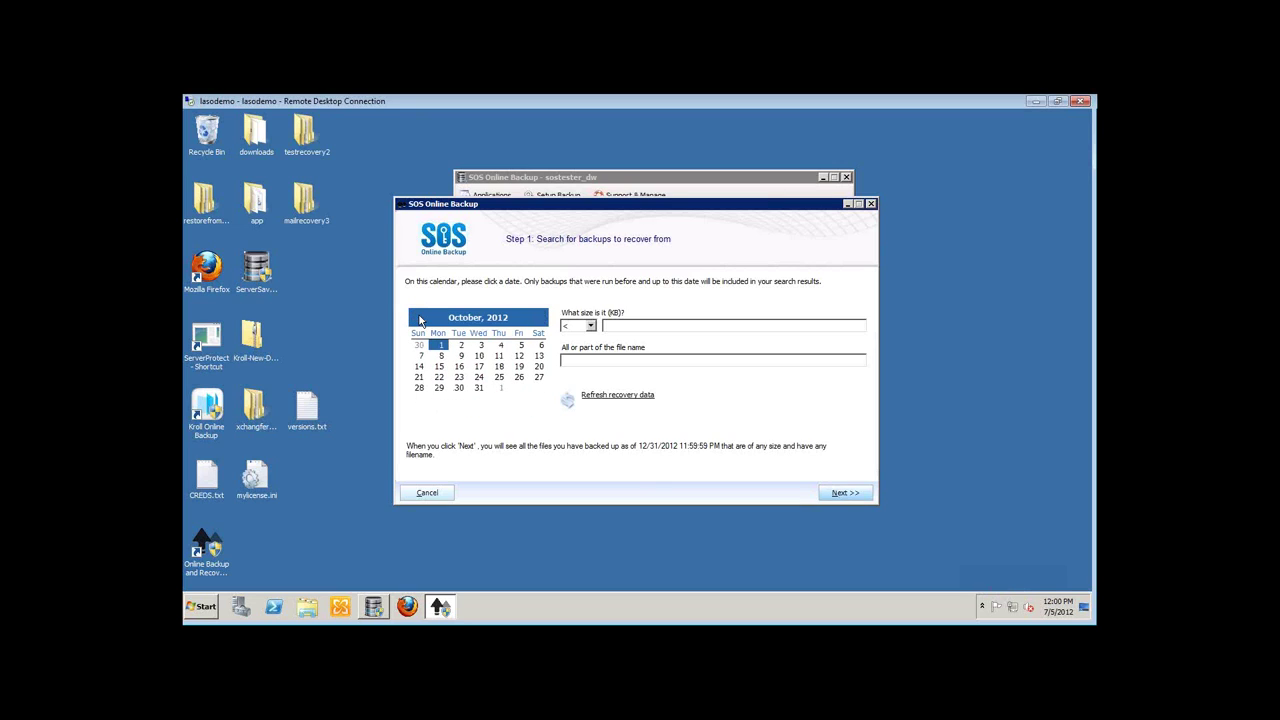
{"action": "left_click", "coordinate": [419, 318]}
{"action": "left_click", "coordinate": [419, 318]}
{"action": "left_click", "coordinate": [419, 317]}
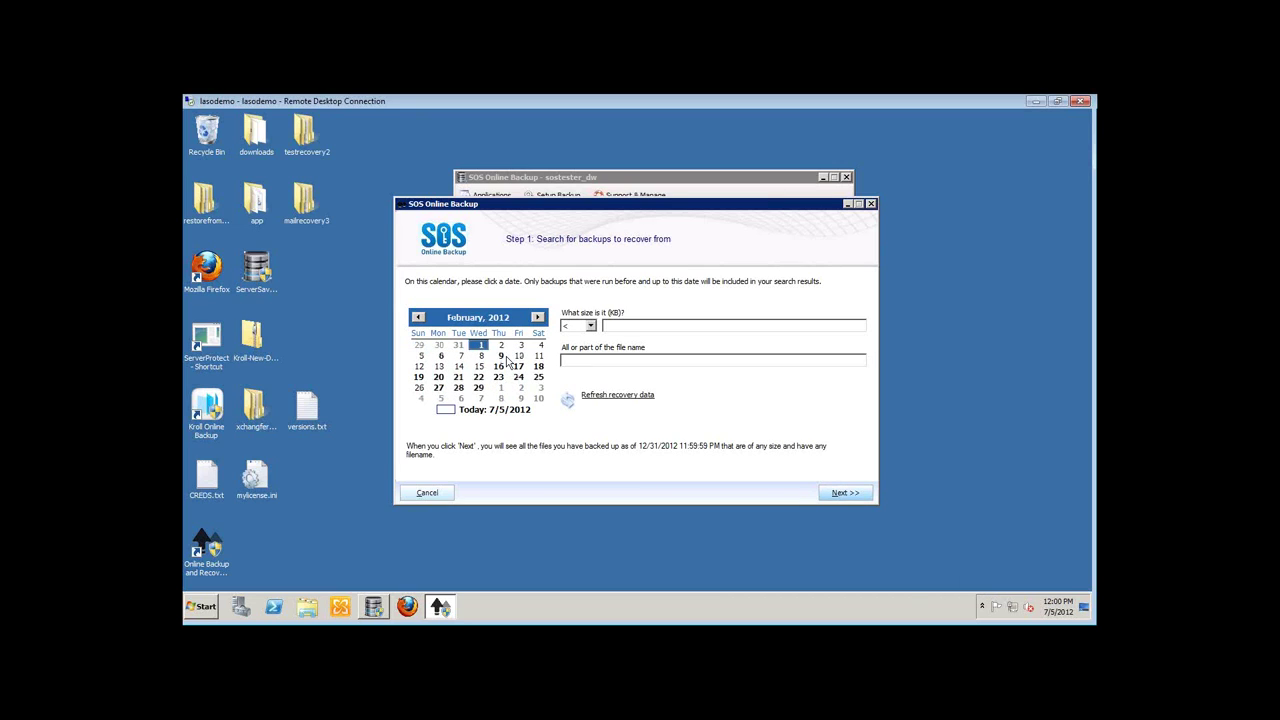
{"action": "left_click", "coordinate": [499, 355]}
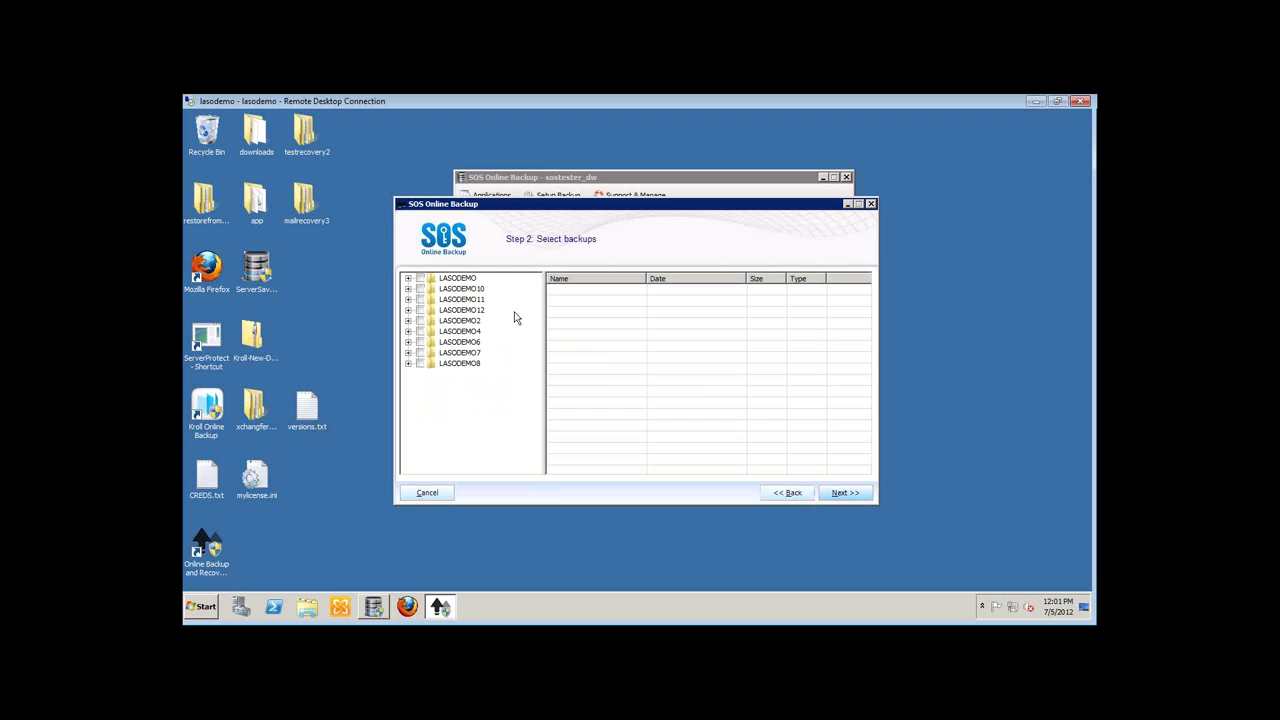
Examine the LASODEMO computer's backed-up files on drive F:, sort them by name, and close the restore wizard
{"action": "left_click", "coordinate": [458, 278]}
{"action": "left_click", "coordinate": [408, 278]}
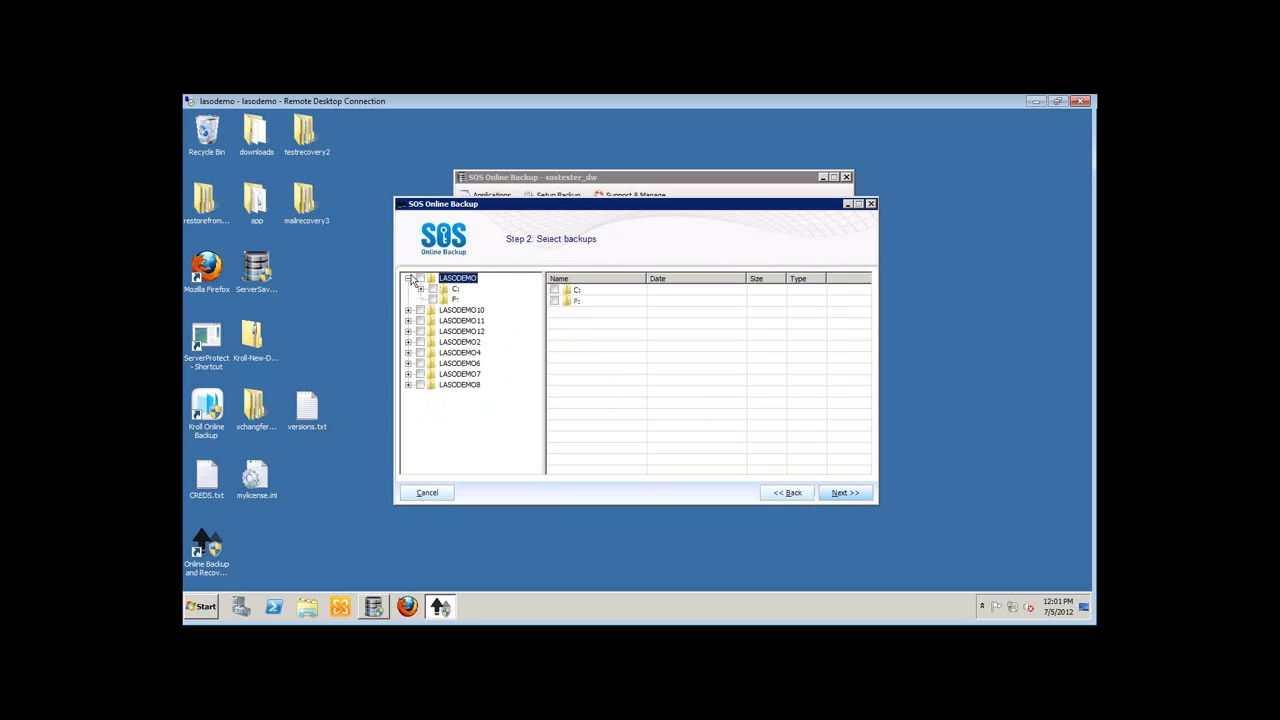
{"action": "left_click", "coordinate": [455, 299]}
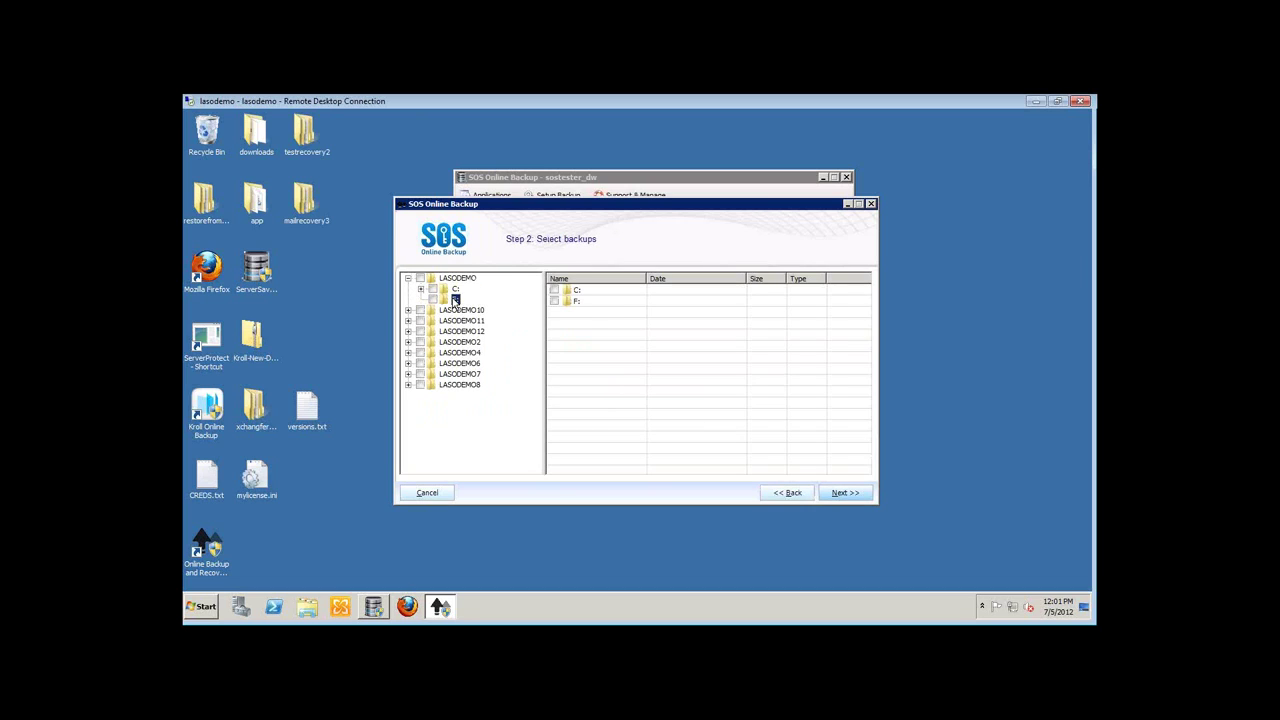
{"action": "double_click", "coordinate": [577, 301]}
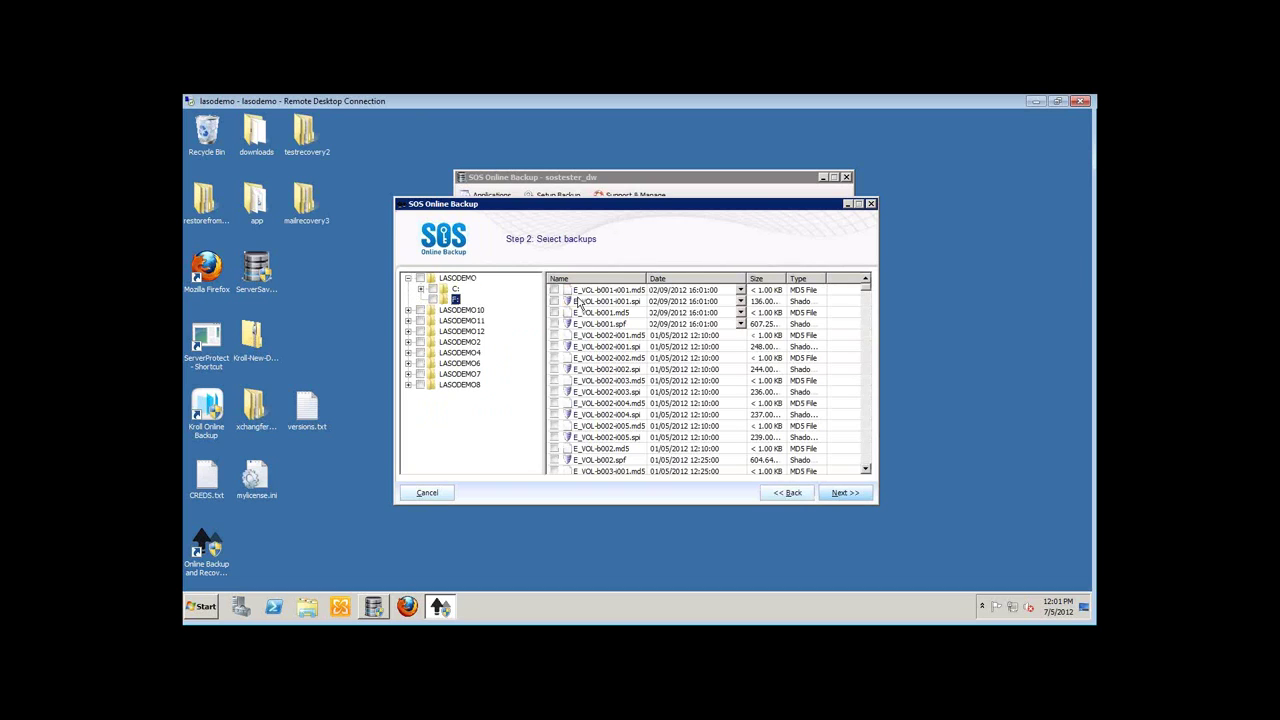
{"action": "left_click", "coordinate": [578, 302]}
{"action": "left_click", "coordinate": [432, 299]}
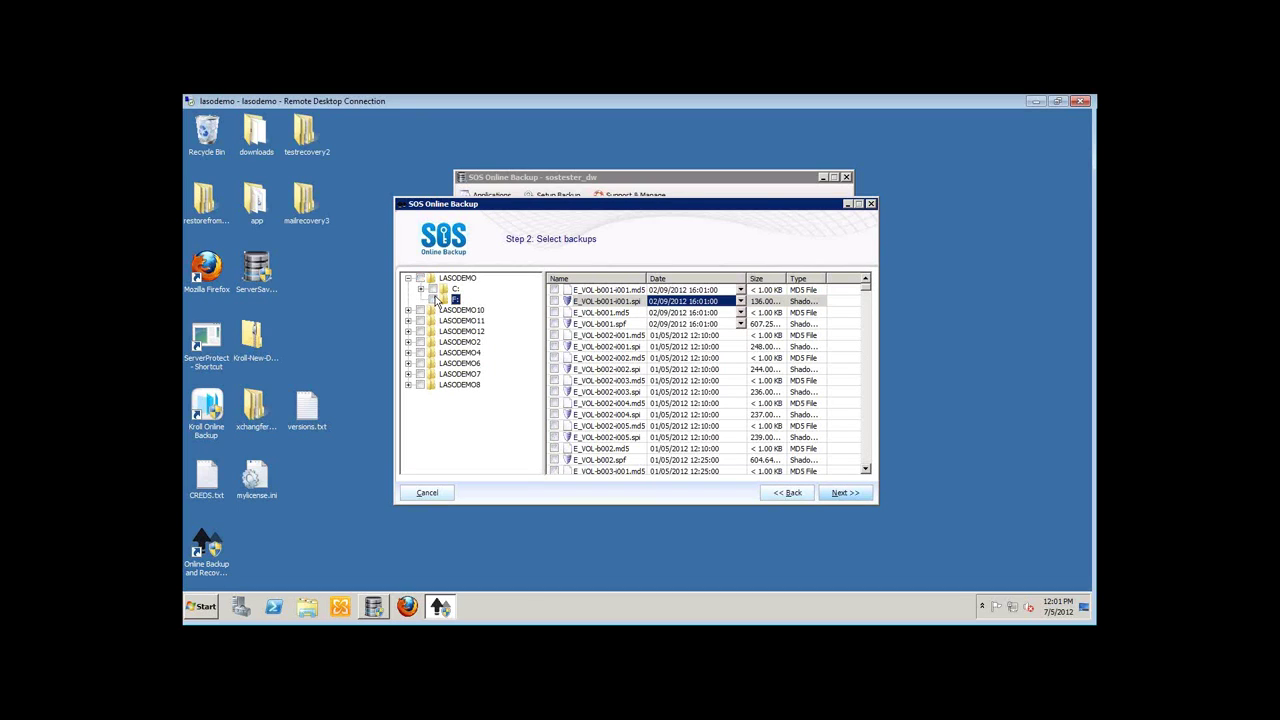
{"action": "left_click", "coordinate": [433, 299]}
{"action": "left_click", "coordinate": [595, 279]}
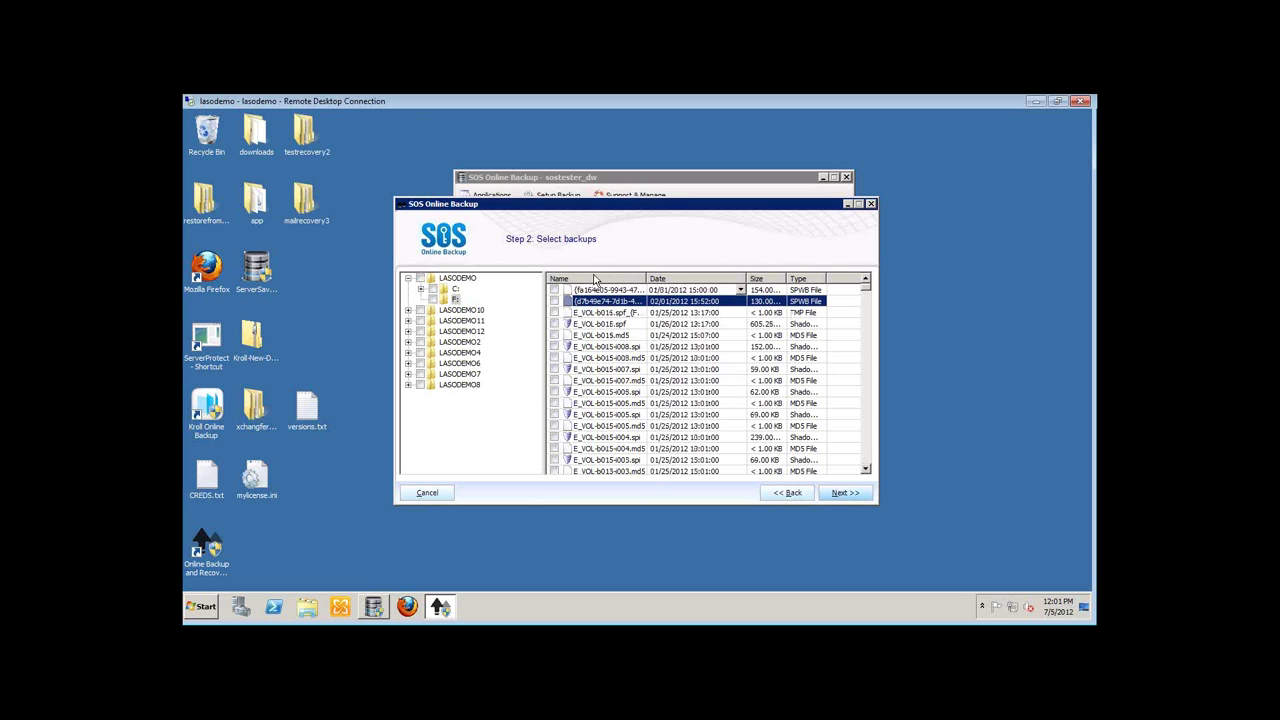
{"action": "left_click", "coordinate": [871, 204]}
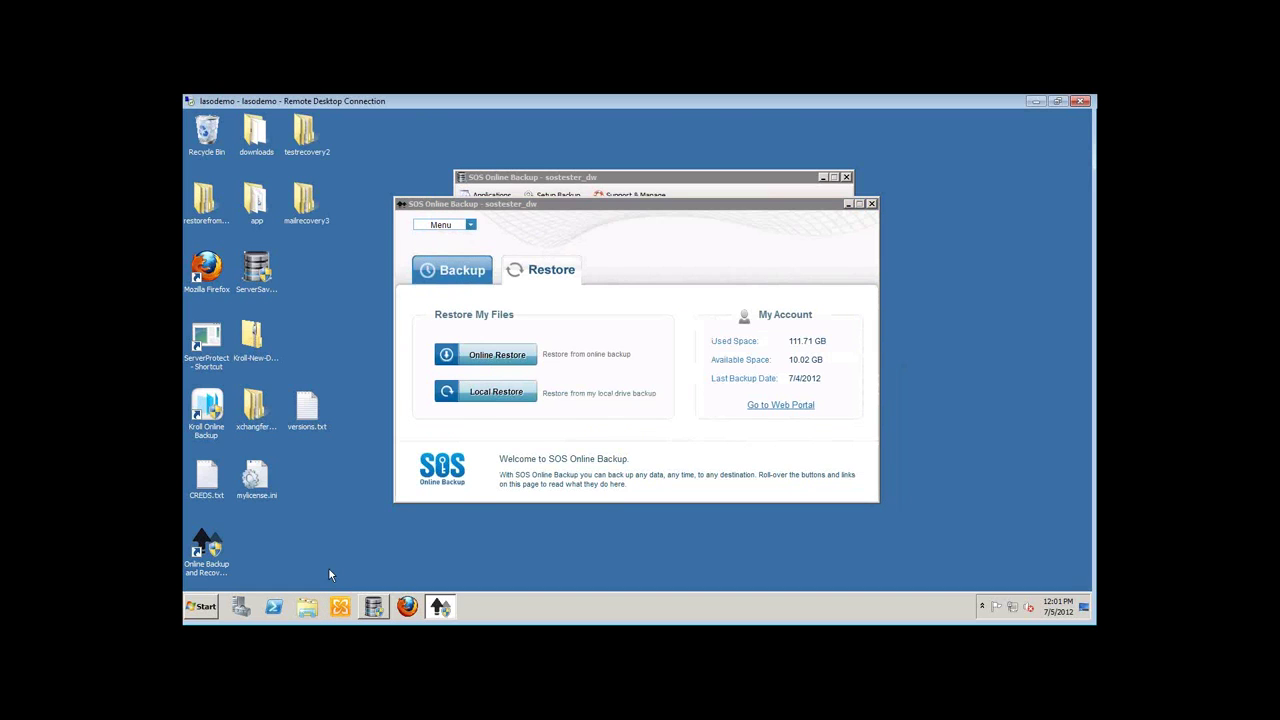
Find the E_VOL-b002-i012.spi incremental image on the Backup (F:) drive and Quick Mount it
{"action": "left_click", "coordinate": [397, 413]}
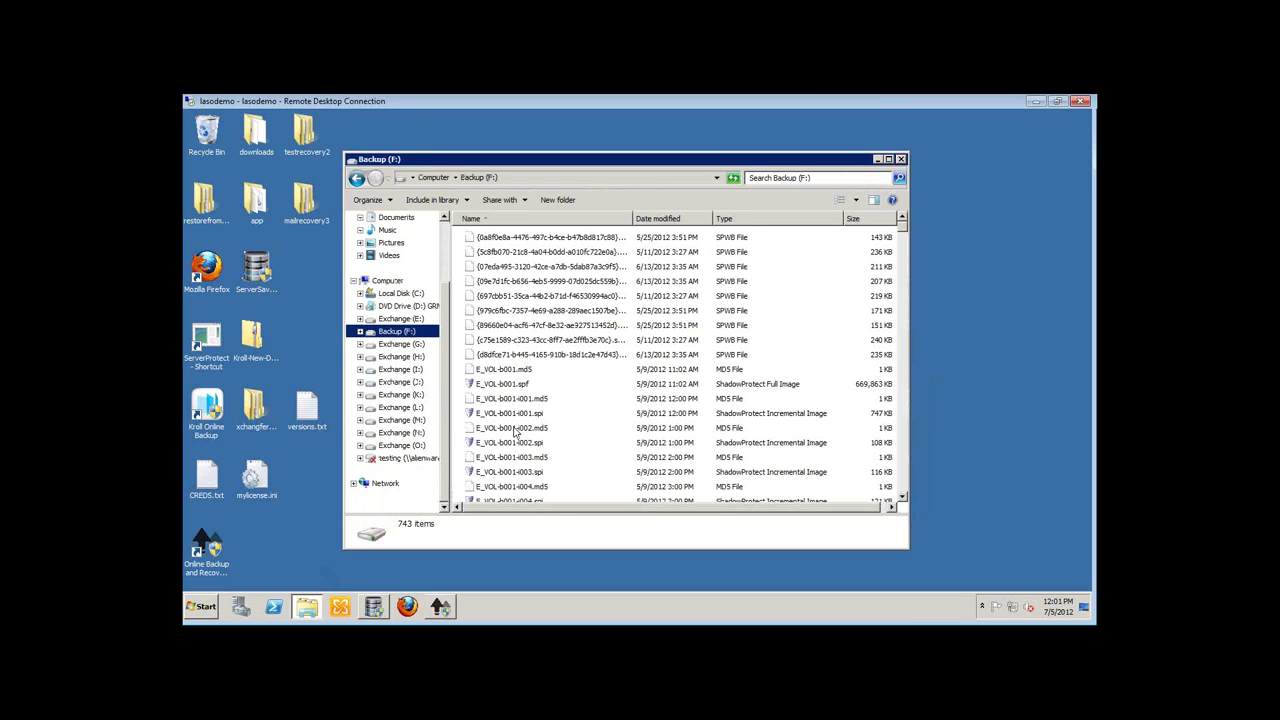
{"action": "left_click", "coordinate": [515, 430]}
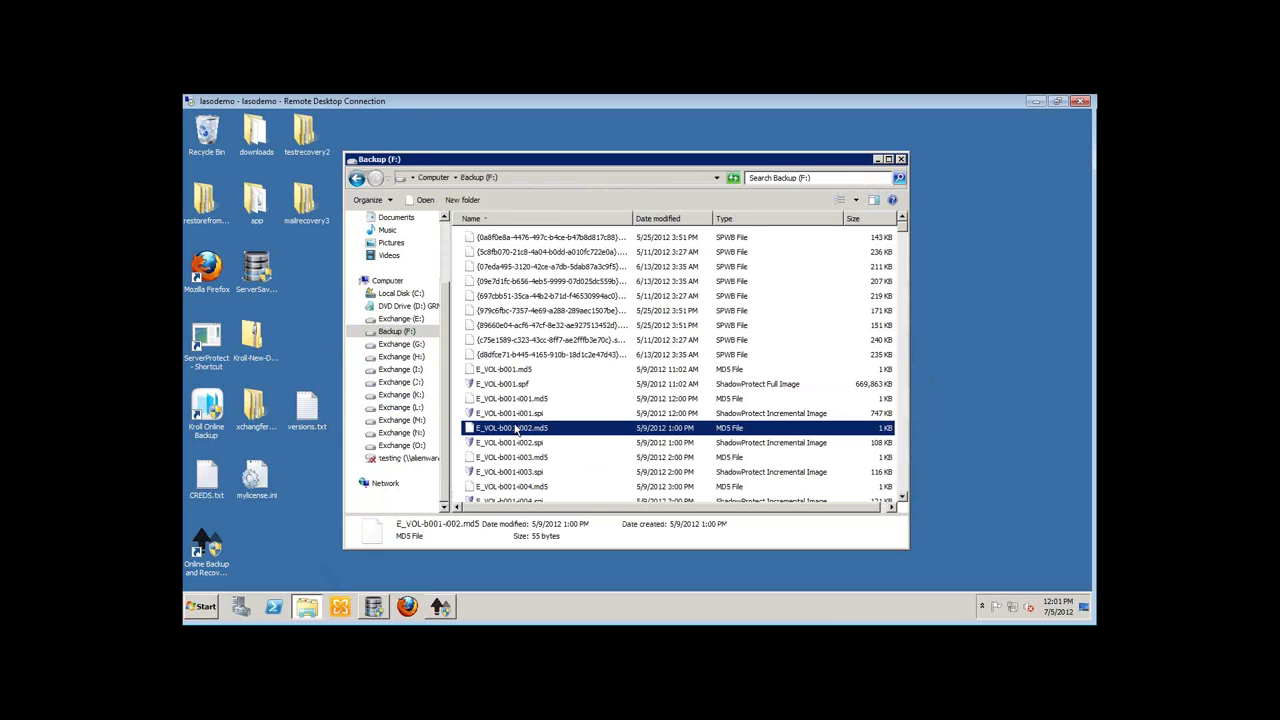
{"action": "scroll", "coordinate": [515, 430], "scroll_direction": "down", "scroll_amount": 15}
{"action": "right_click", "coordinate": [508, 424]}
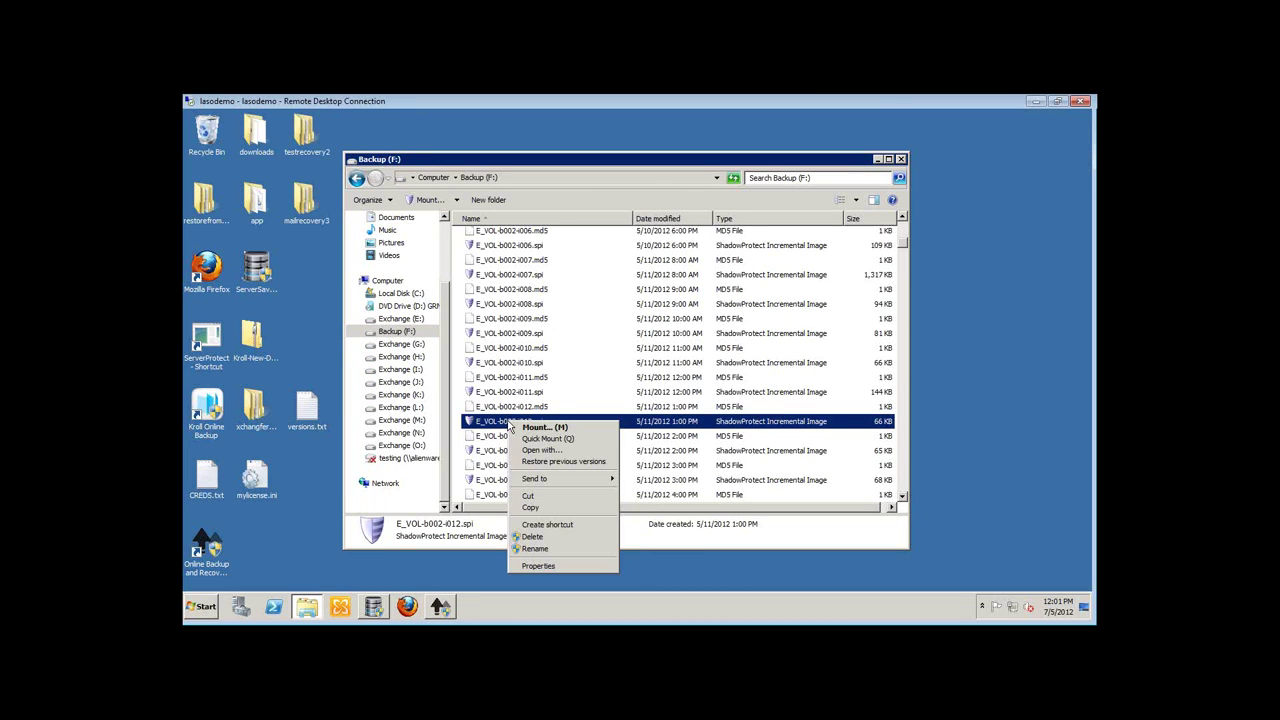
{"action": "left_click", "coordinate": [556, 439]}
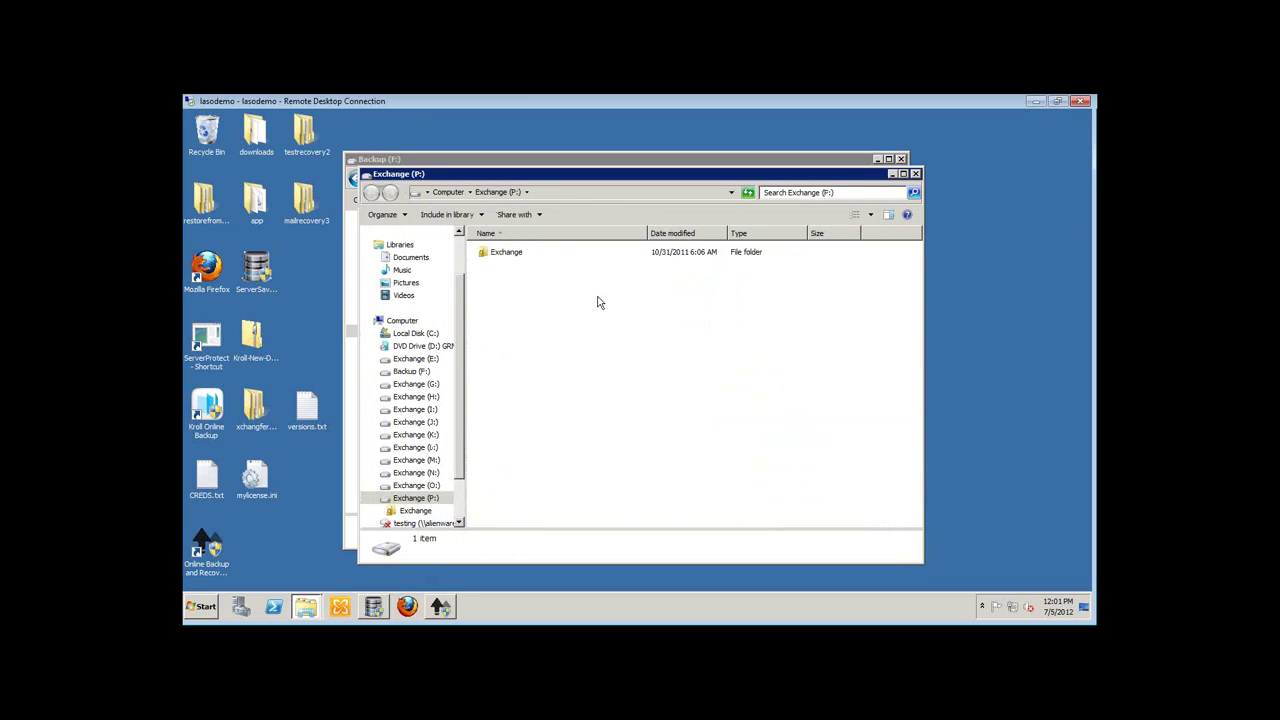
{"action": "left_click", "coordinate": [513, 256]}
{"action": "double_click", "coordinate": [513, 256]}
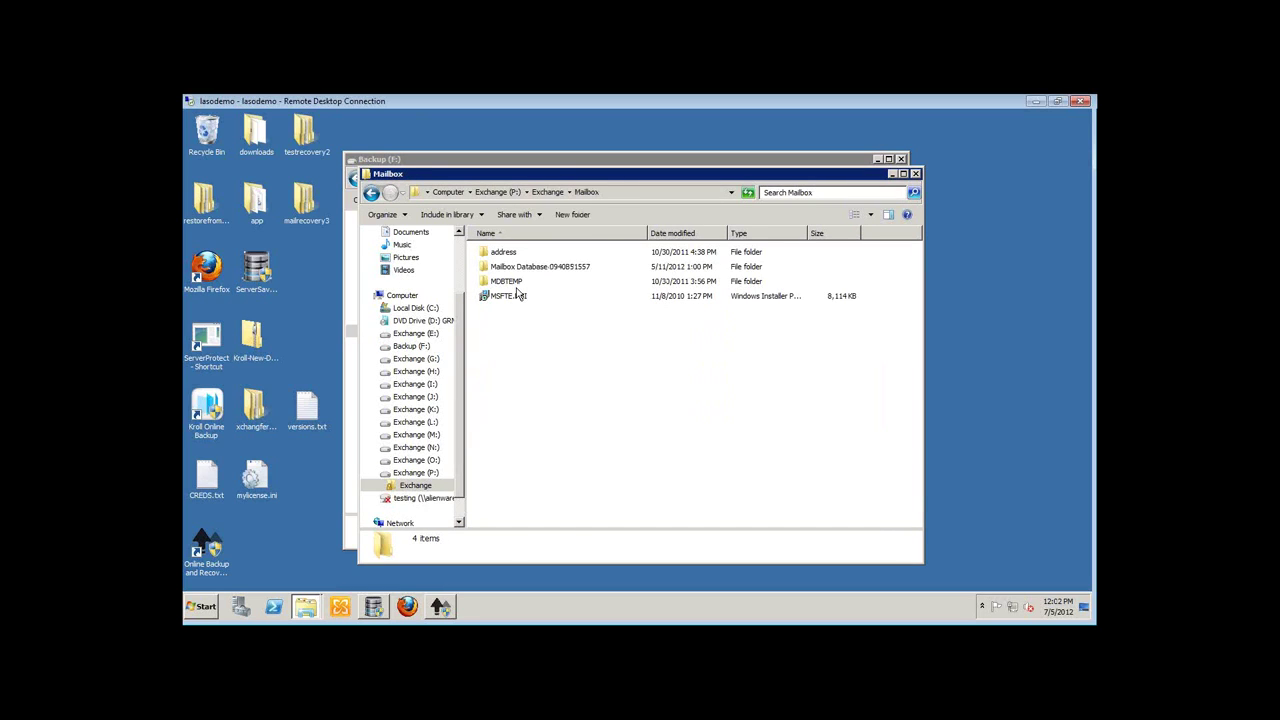
{"action": "double_click", "coordinate": [530, 266]}
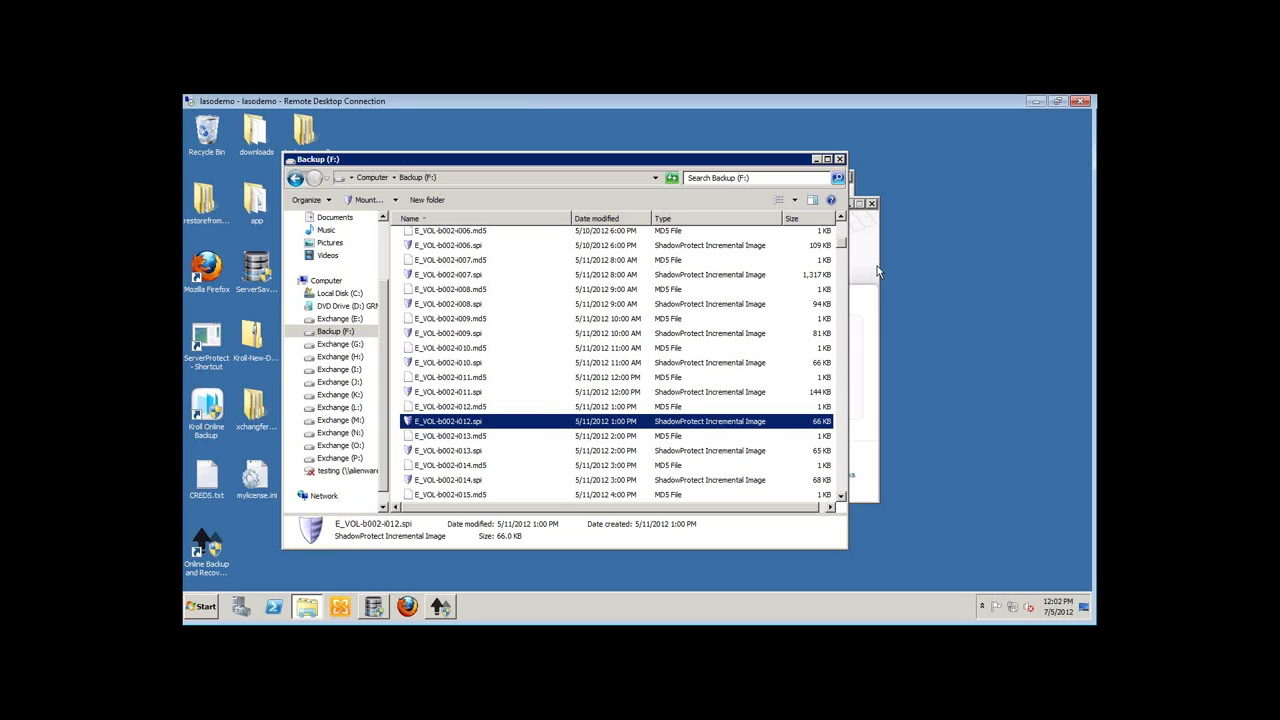
Launch Bare Metal ImageCreator from ServerSave and examine the June 28 backup's history log and the disk map
{"action": "left_click", "coordinate": [372, 606]}
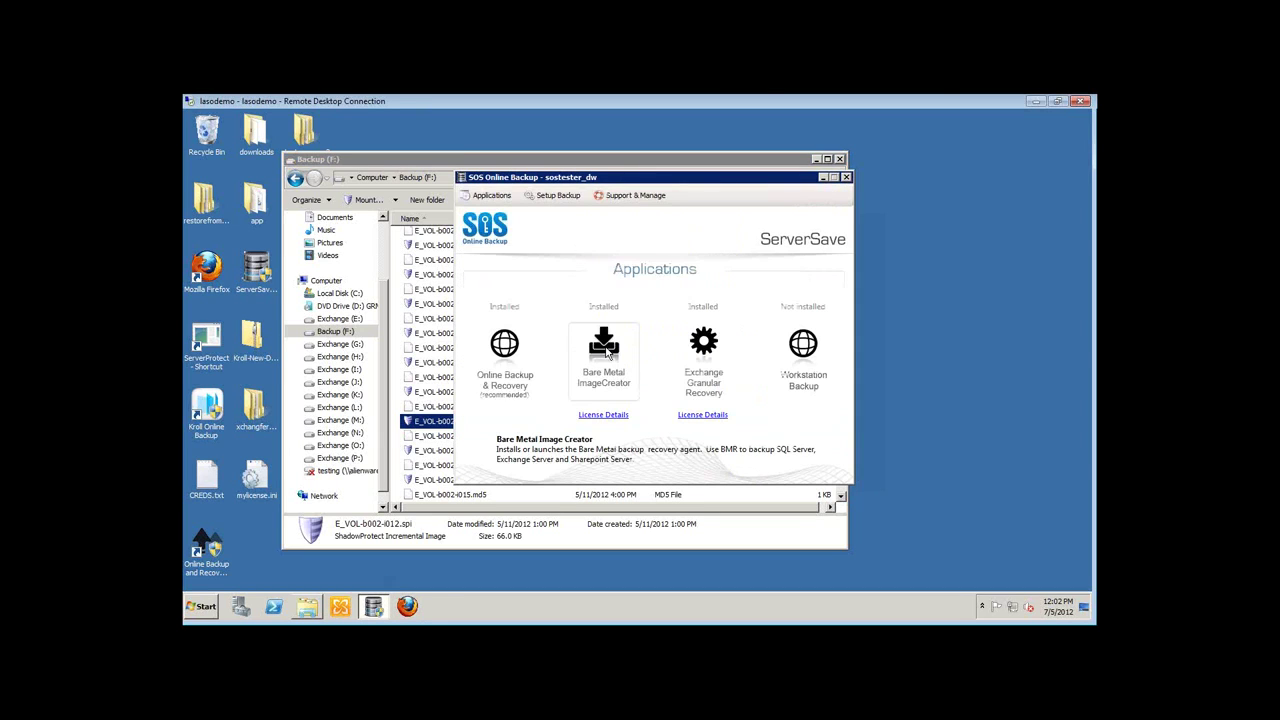
{"action": "left_click", "coordinate": [605, 352]}
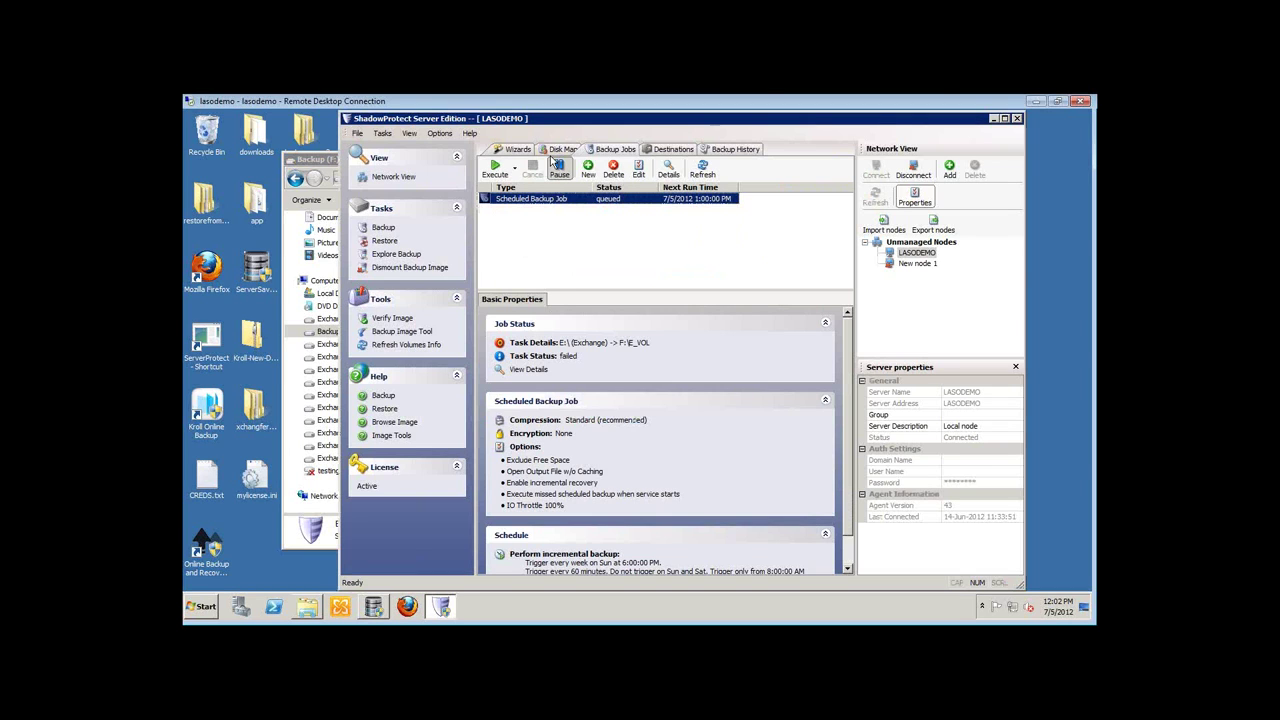
{"action": "left_click", "coordinate": [735, 149]}
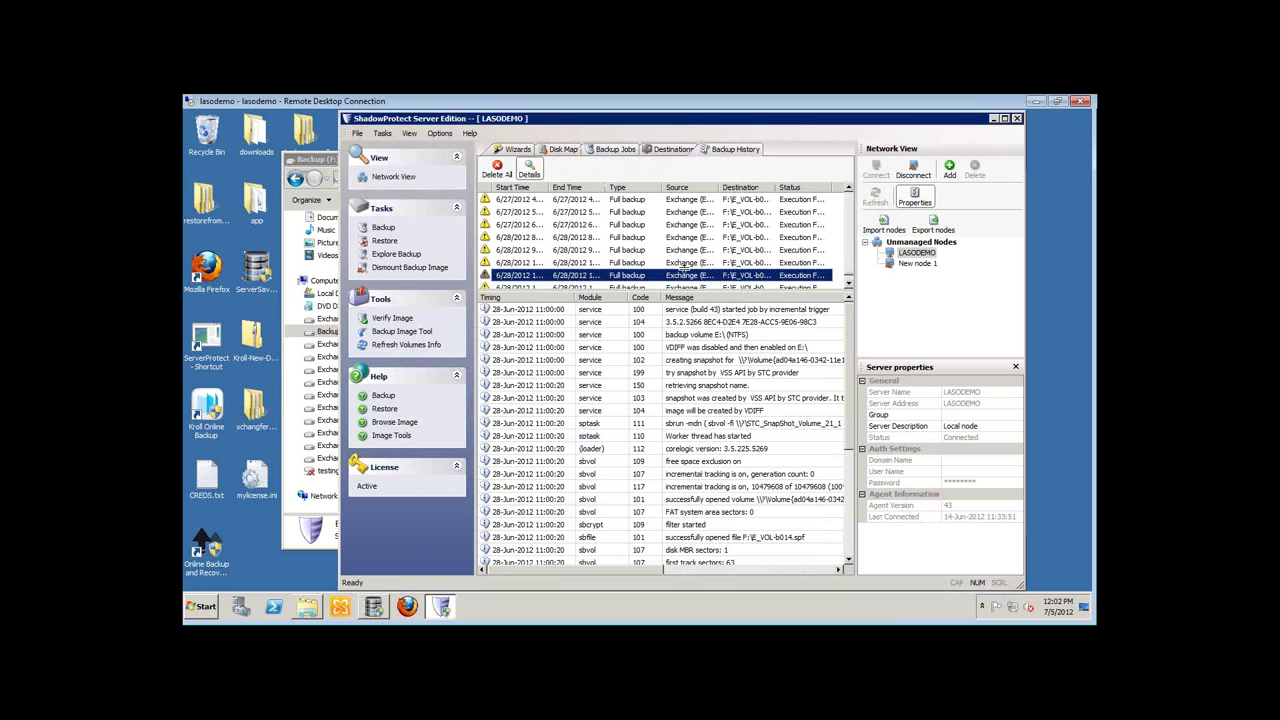
{"action": "scroll", "coordinate": [645, 420], "scroll_direction": "down", "scroll_amount": 4}
{"action": "left_click", "coordinate": [645, 397]}
{"action": "left_click", "coordinate": [716, 449]}
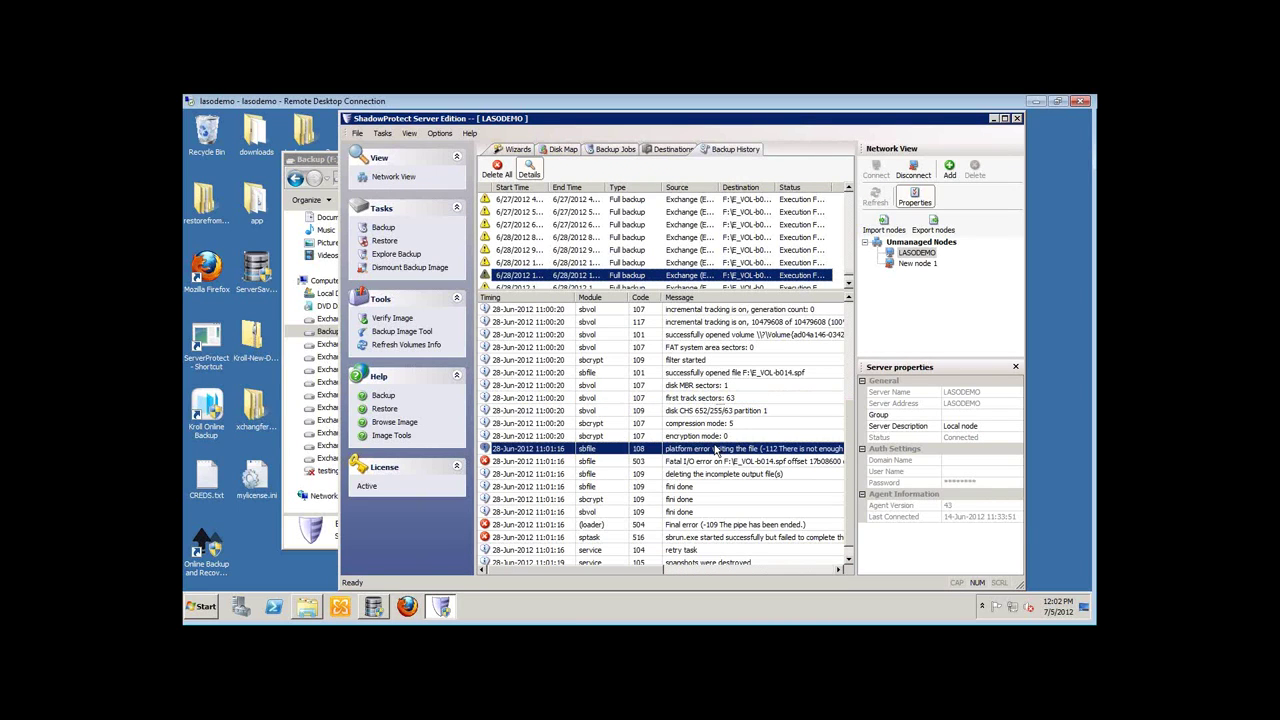
{"action": "left_click_drag", "start_coordinate": [650, 569], "coordinate": [580, 571]}
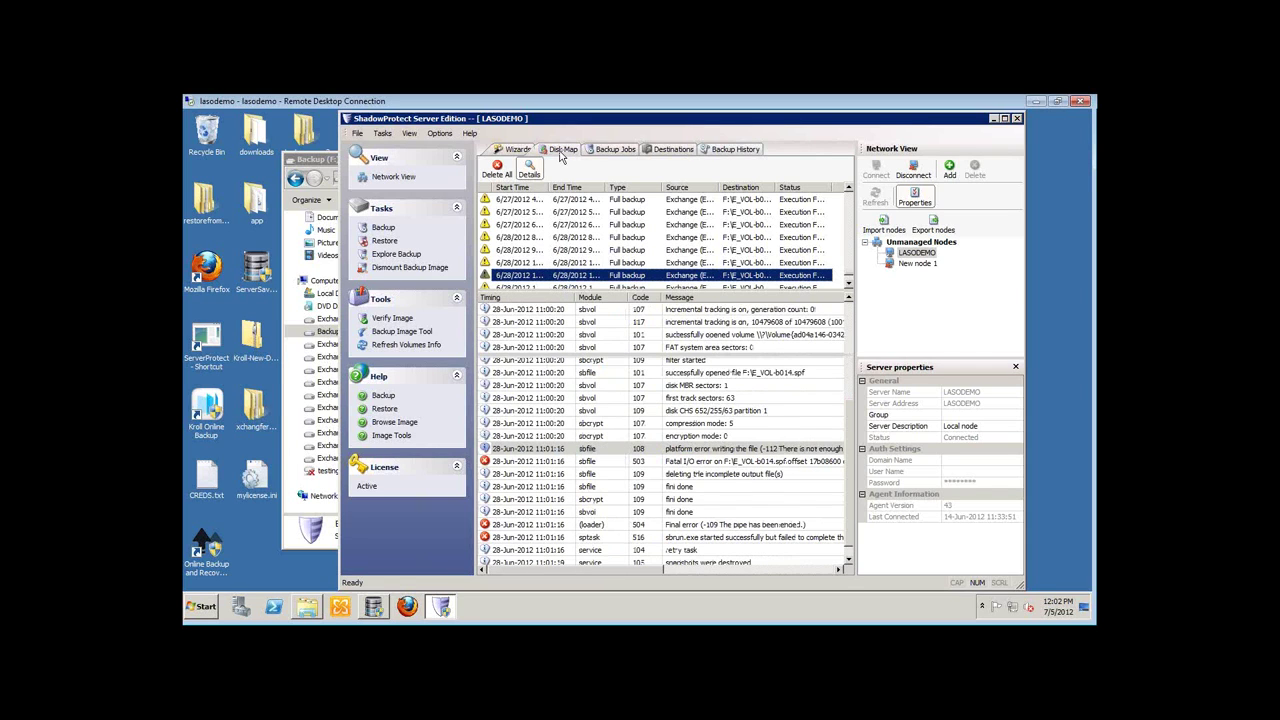
{"action": "left_click", "coordinate": [561, 150]}
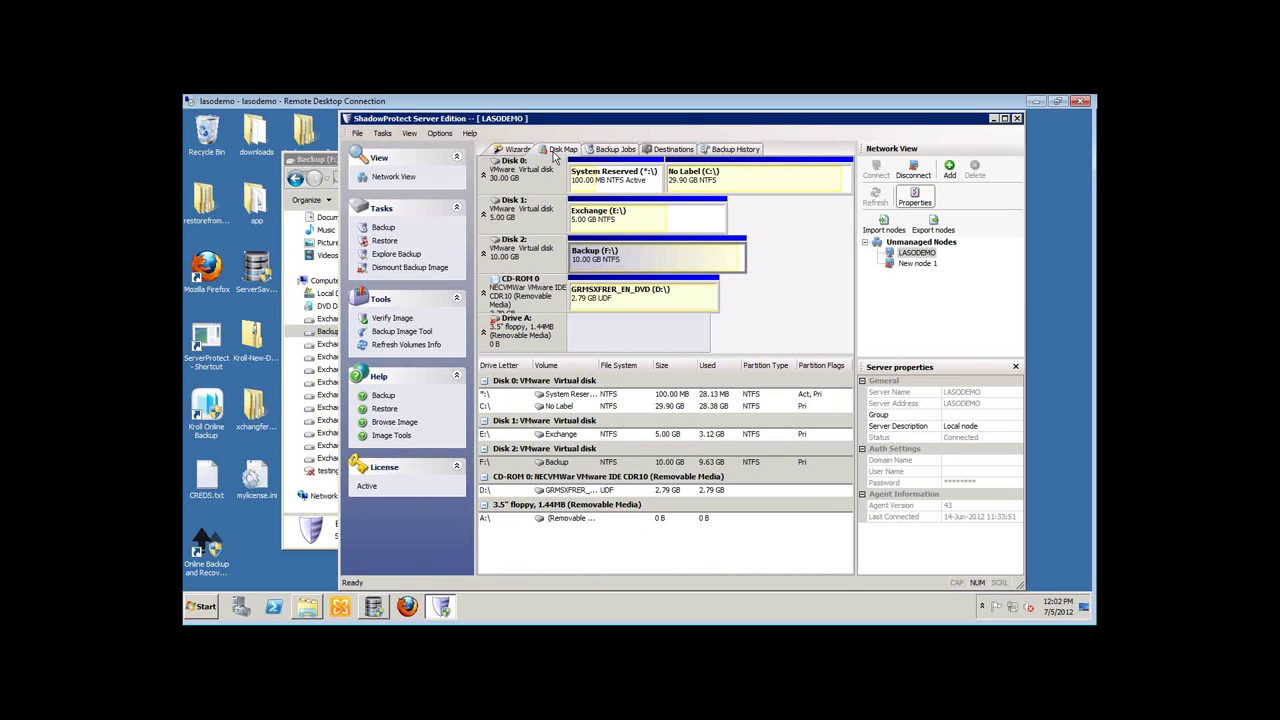
Start the Explore Backup wizard and select F:\E_VOL-b010-i047.spi as the backup image to browse
{"action": "left_click", "coordinate": [514, 149]}
{"action": "left_click", "coordinate": [574, 323]}
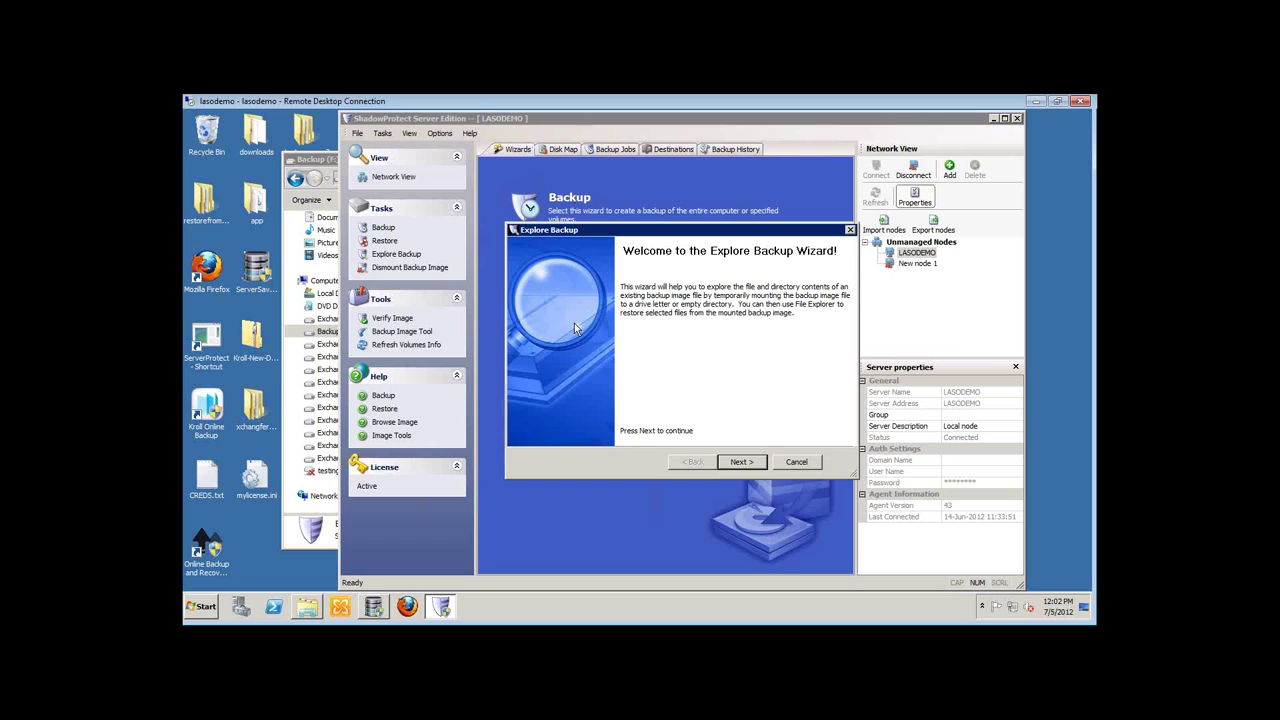
{"action": "left_click", "coordinate": [733, 459]}
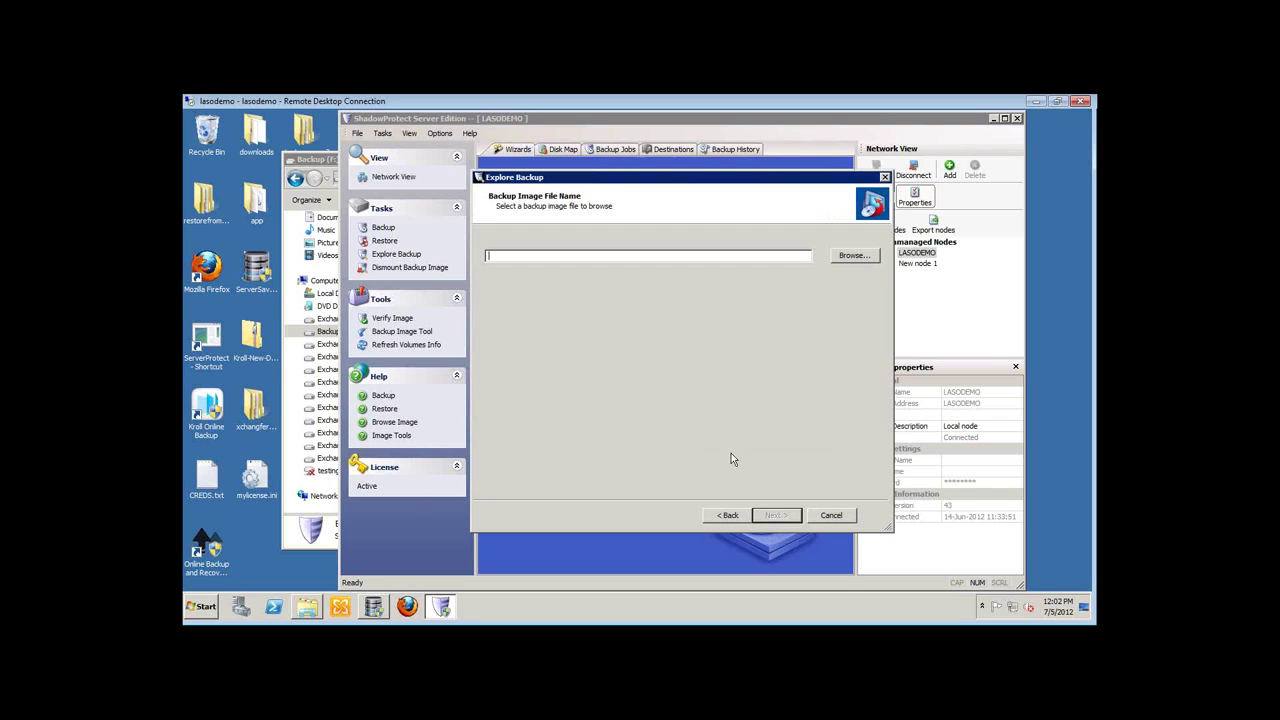
{"action": "left_click", "coordinate": [850, 257]}
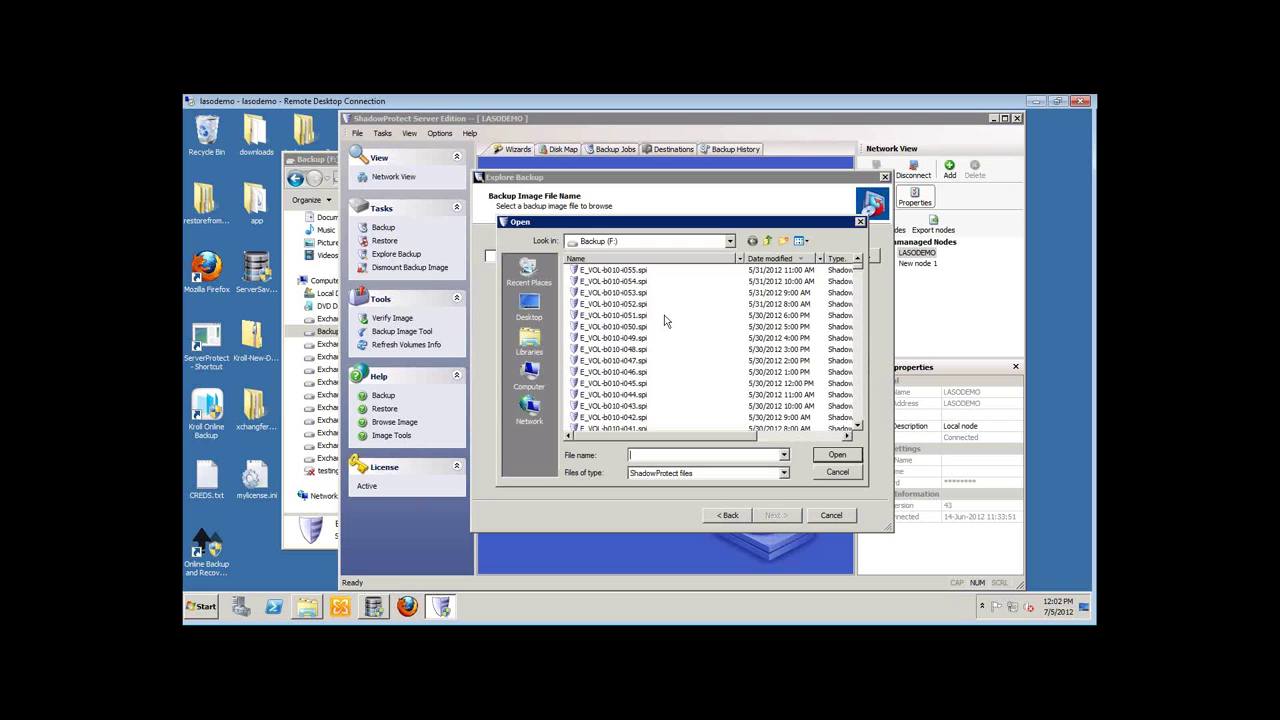
{"action": "double_click", "coordinate": [614, 360]}
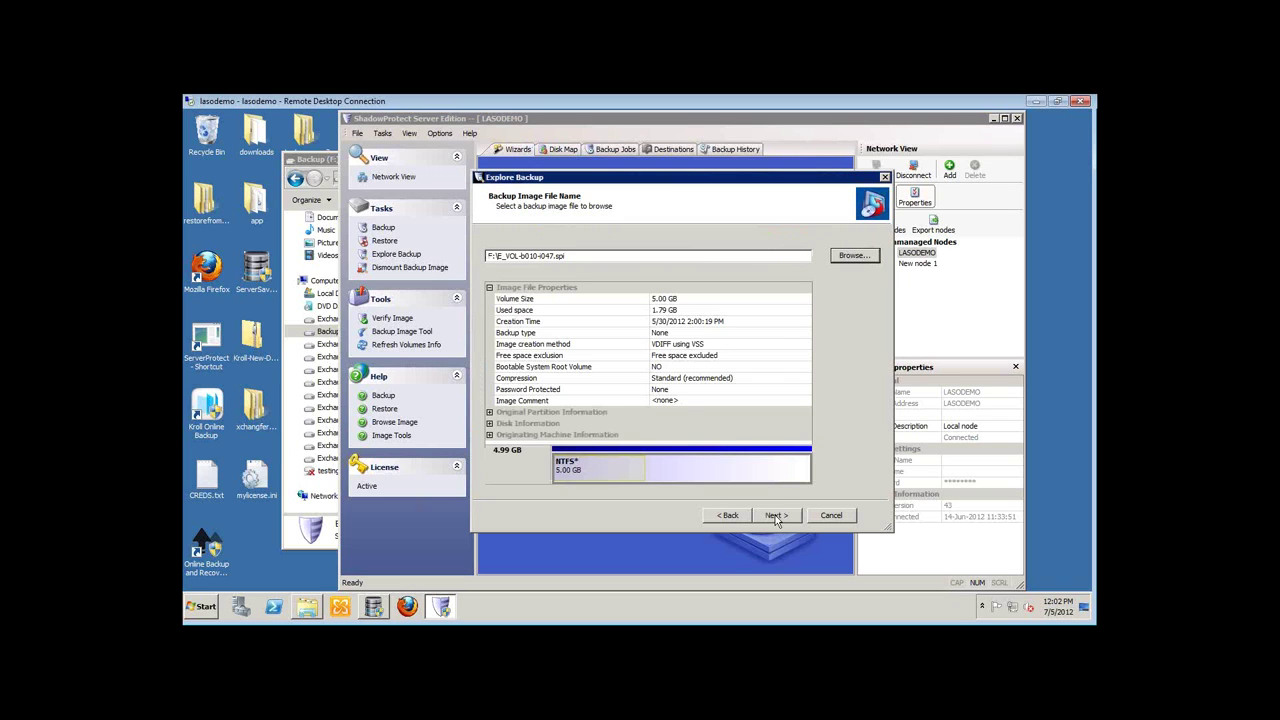
{"action": "left_click", "coordinate": [775, 515]}
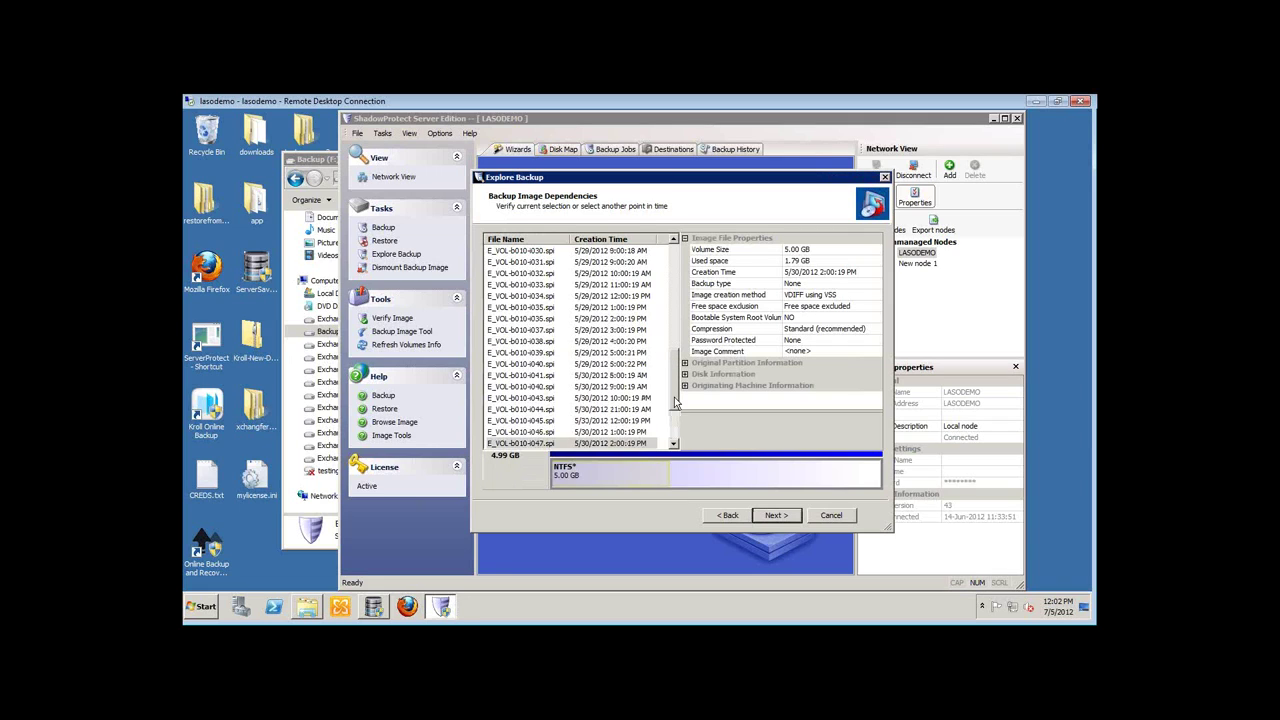
Choose the E_VOL-b010-i055.spi point in time and mount it read-only as drive Q:, closing ShadowProtect when done
{"action": "scroll", "coordinate": [674, 408], "scroll_direction": "up", "scroll_amount": 3}
{"action": "scroll", "coordinate": [675, 408], "scroll_direction": "down", "scroll_amount": 3}
{"action": "left_click", "coordinate": [570, 444]}
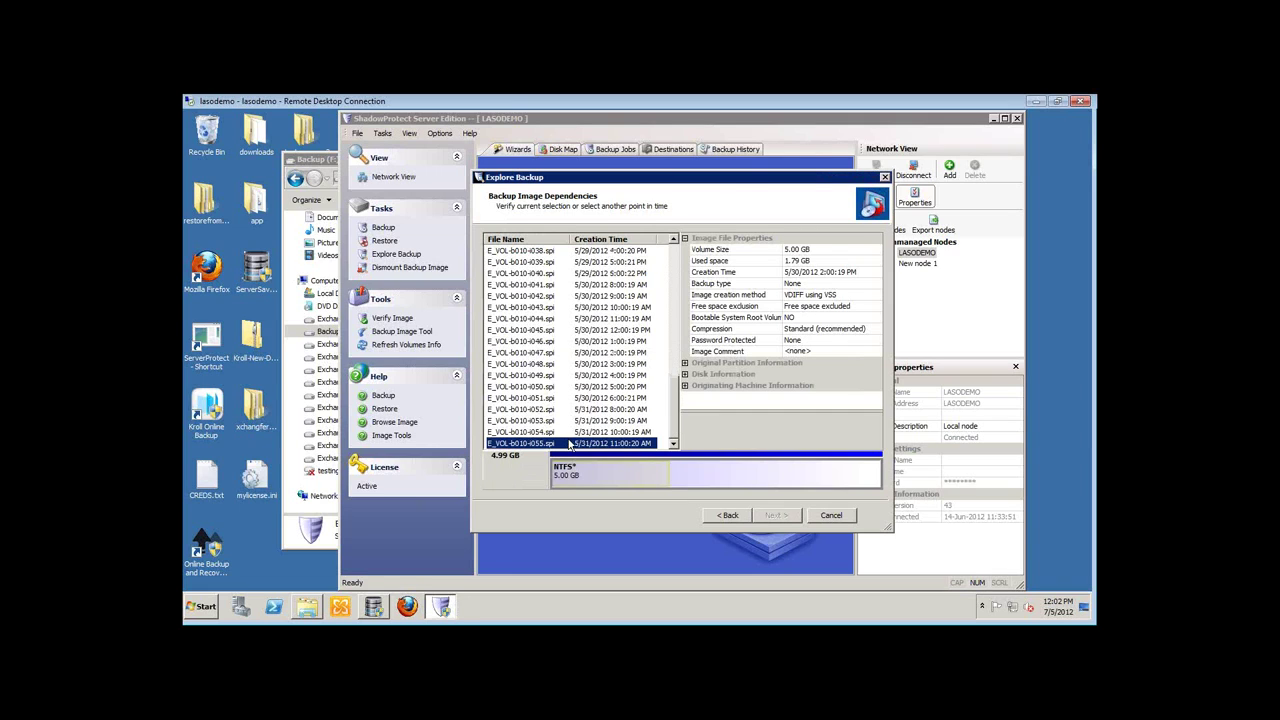
{"action": "left_click", "coordinate": [777, 515]}
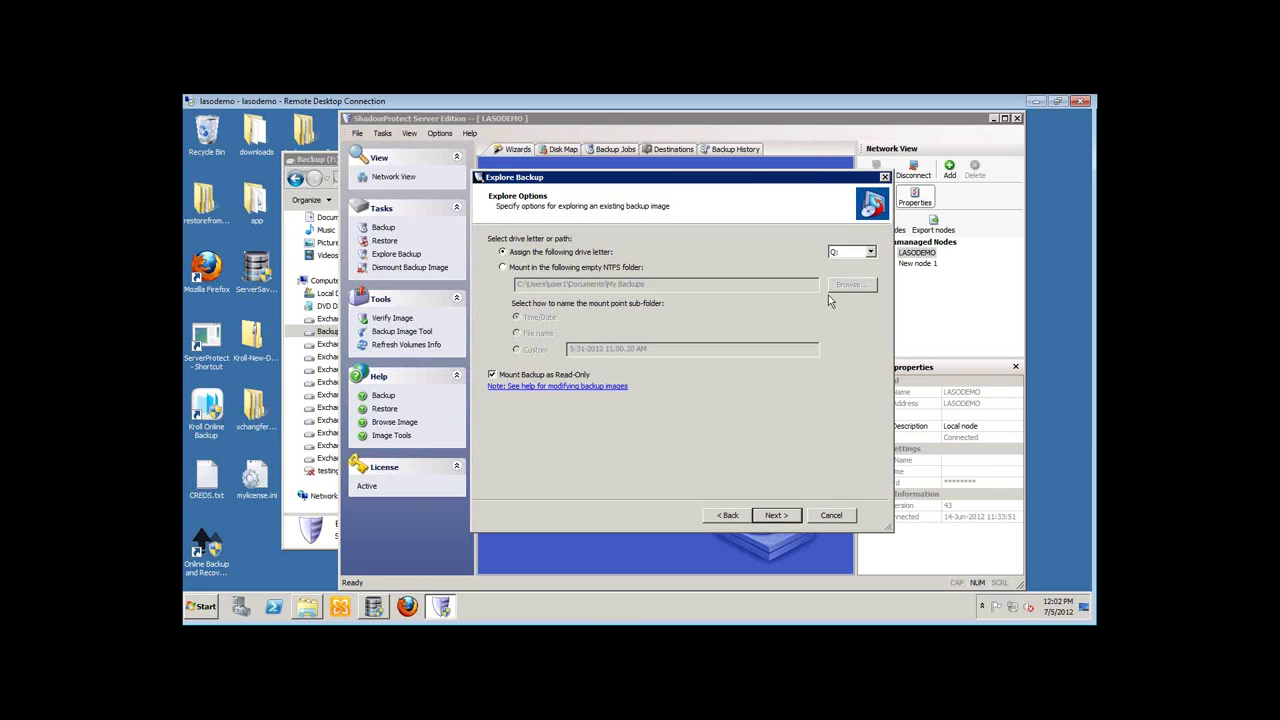
{"action": "left_click", "coordinate": [772, 515]}
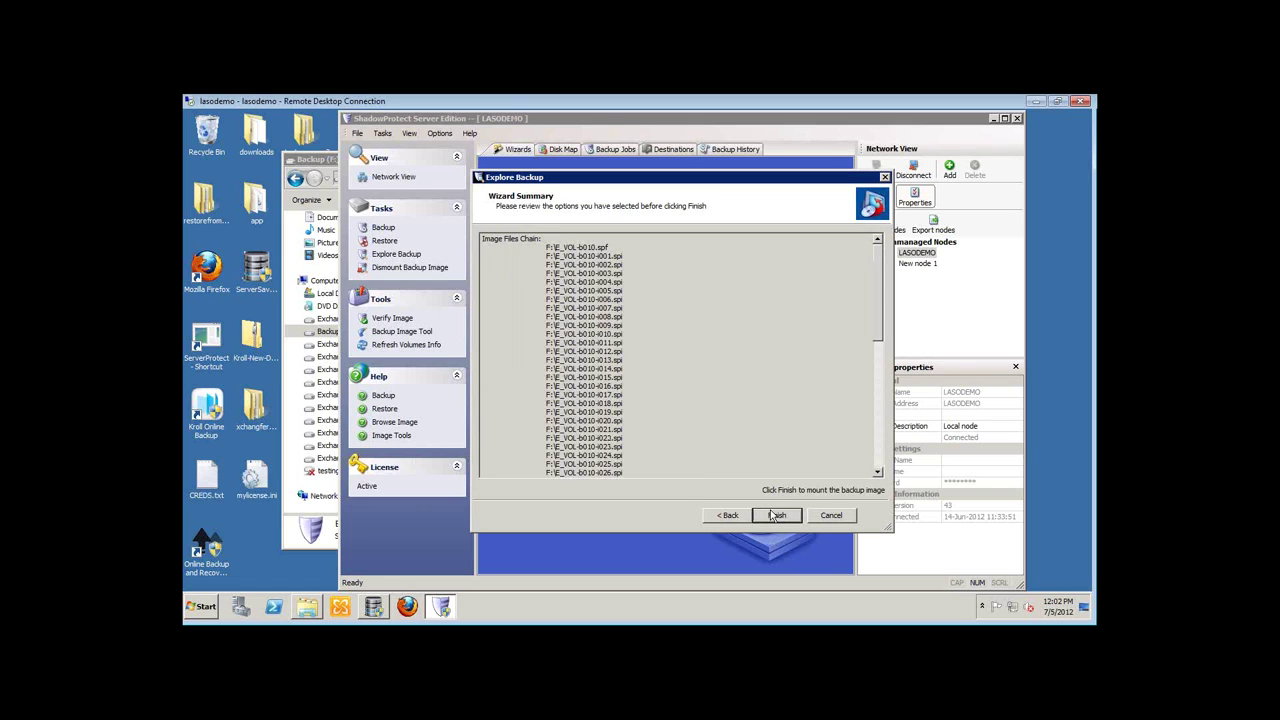
{"action": "scroll", "coordinate": [815, 304], "scroll_direction": "down", "scroll_amount": 10}
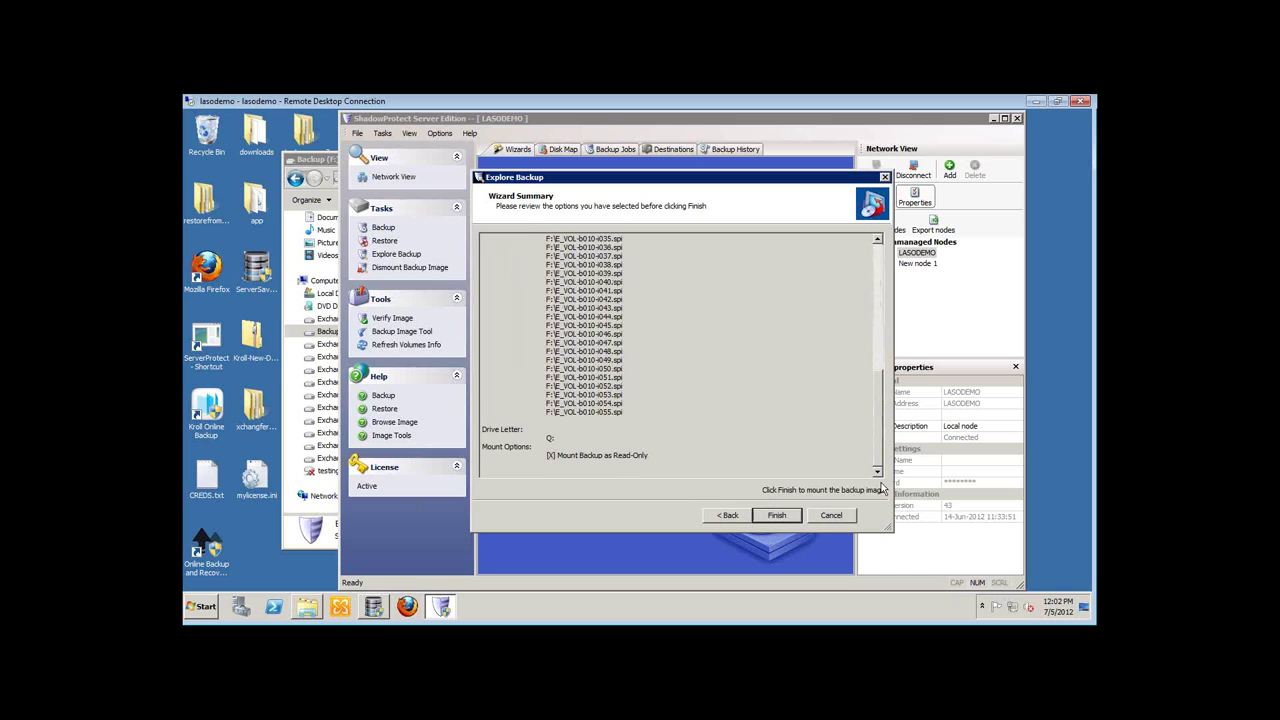
{"action": "left_click", "coordinate": [777, 516]}
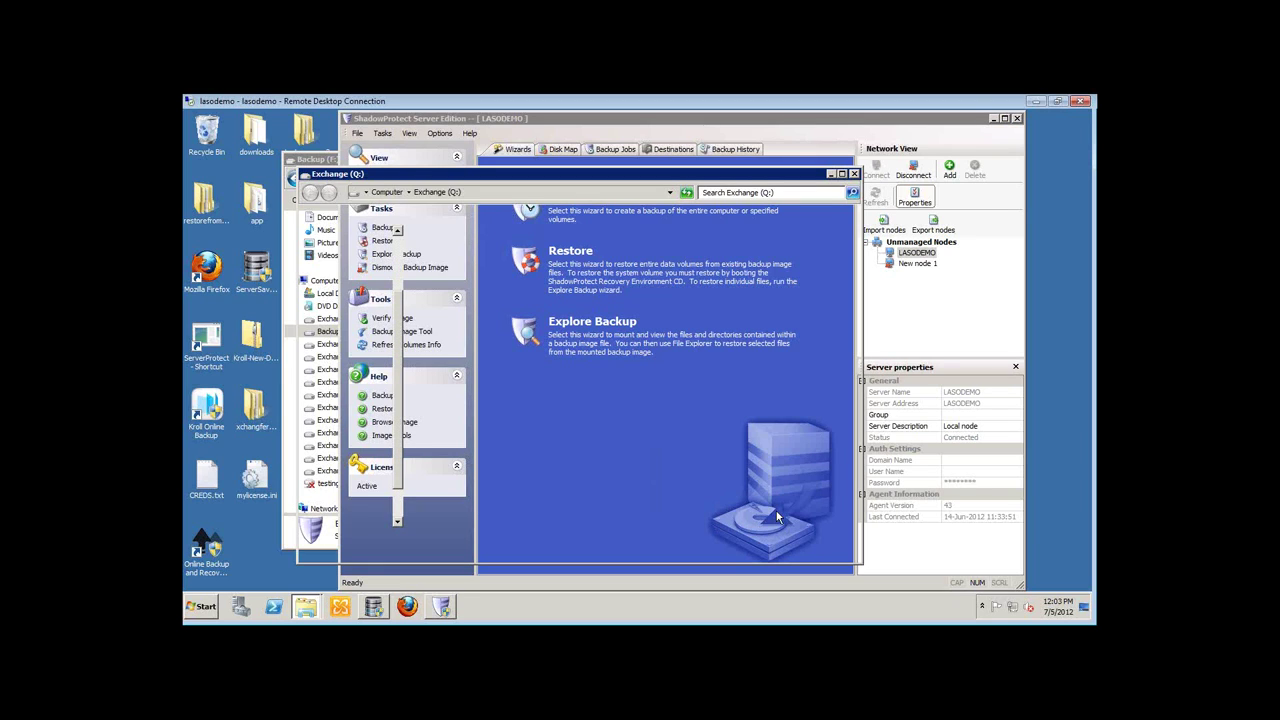
{"action": "left_click", "coordinate": [1016, 118]}
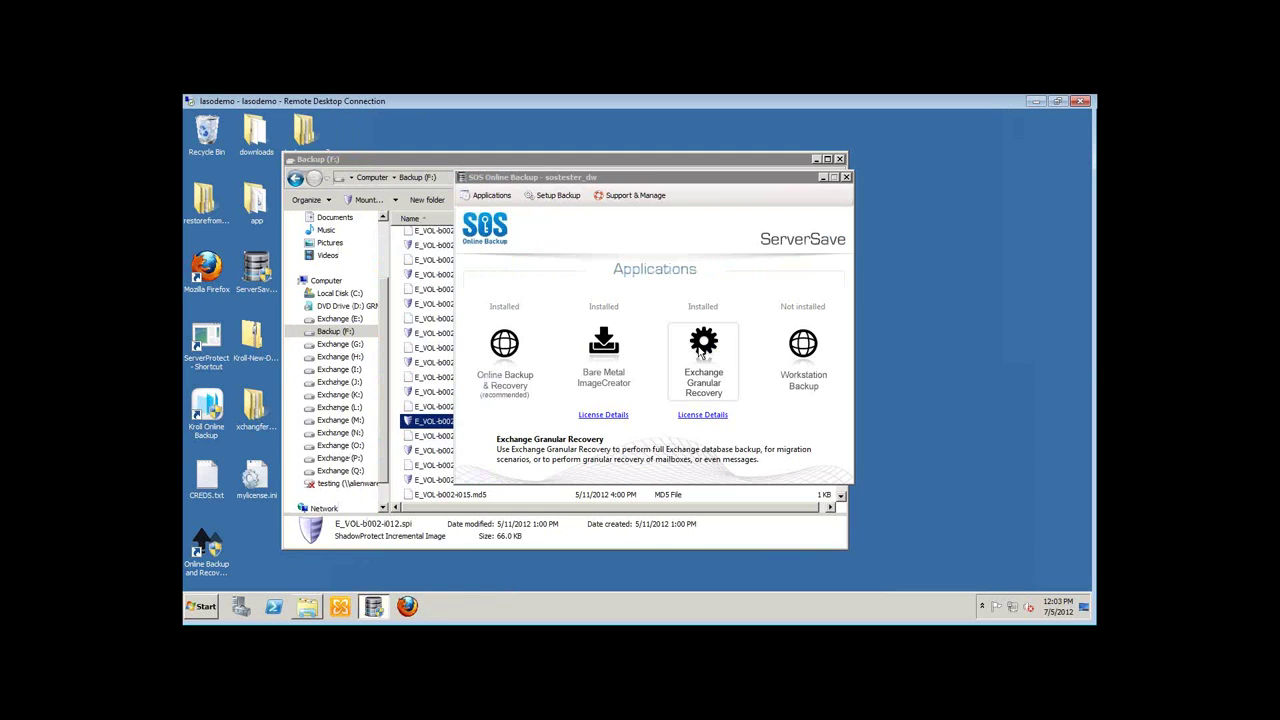
Launch Exchange Granular Recovery and submit Mailbox Database 0940851557.edb from the Mailbox folder on drive Q: as the source file
{"action": "left_click", "coordinate": [702, 345]}
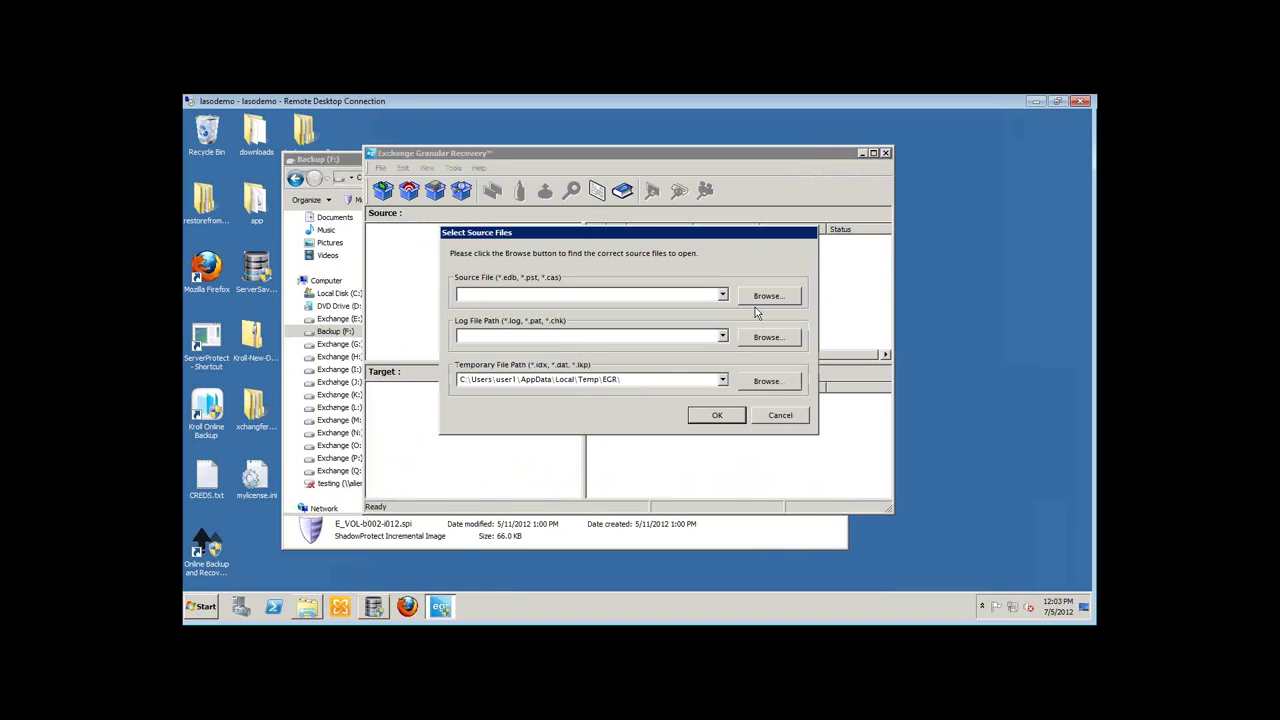
{"action": "left_click", "coordinate": [765, 297]}
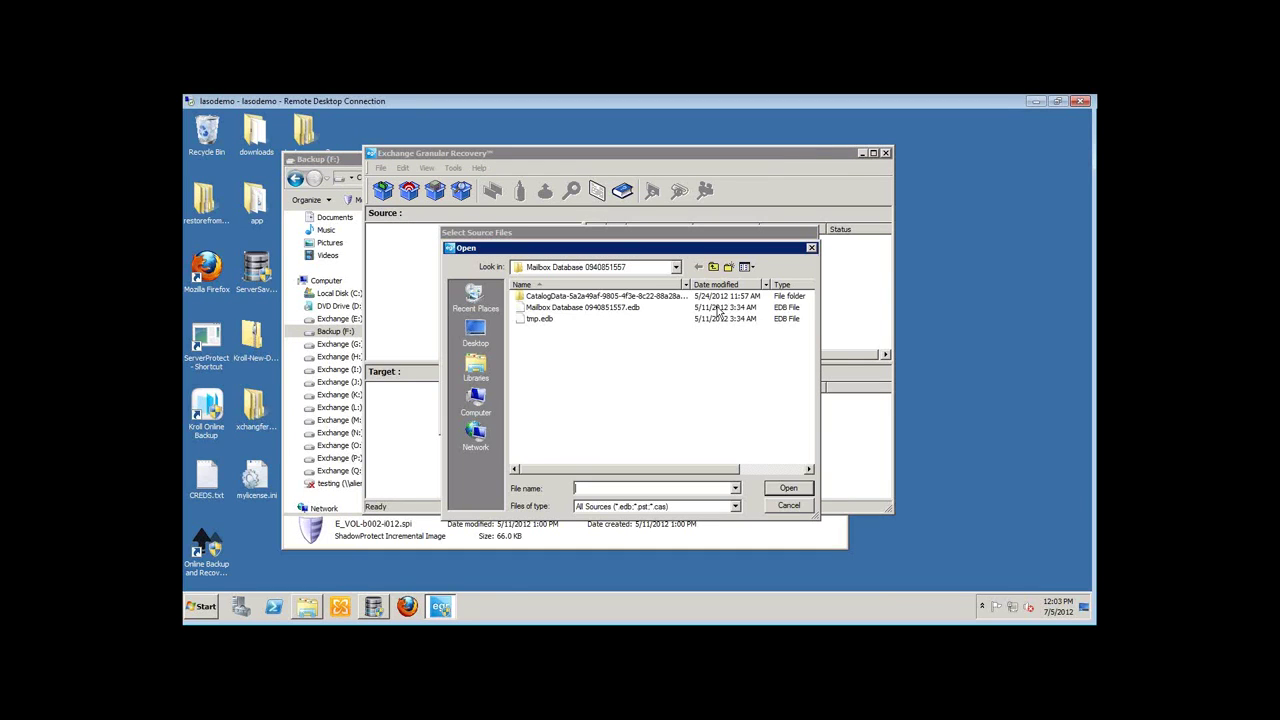
{"action": "left_click", "coordinate": [476, 400]}
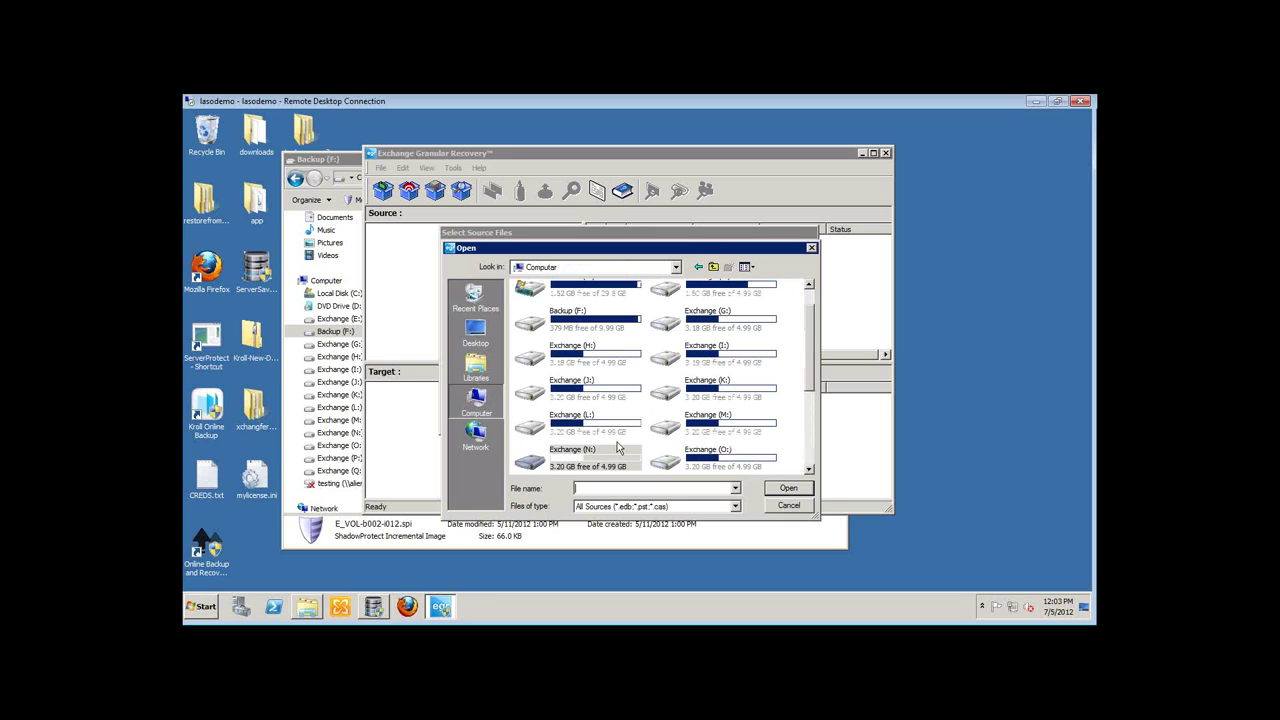
{"action": "scroll", "coordinate": [660, 420], "scroll_direction": "down", "scroll_amount": 3}
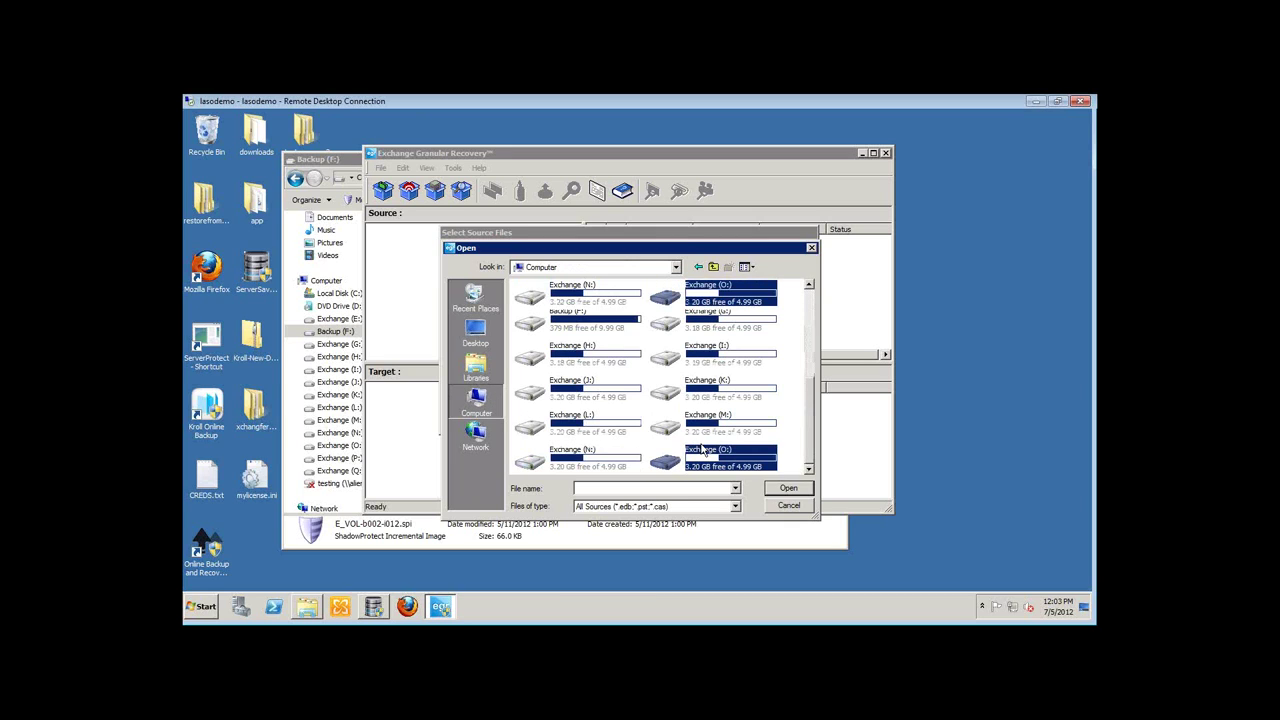
{"action": "double_click", "coordinate": [708, 420]}
{"action": "double_click", "coordinate": [570, 290]}
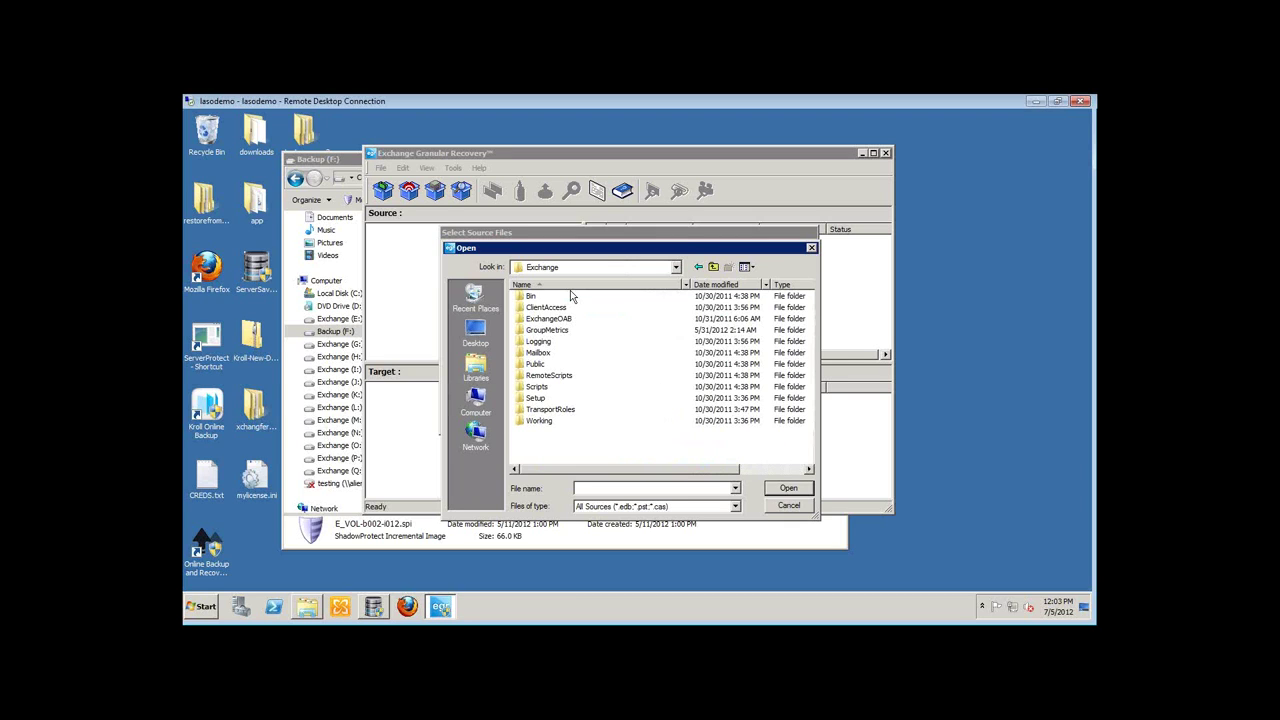
{"action": "left_click", "coordinate": [540, 354]}
{"action": "double_click", "coordinate": [540, 354]}
{"action": "double_click", "coordinate": [545, 318]}
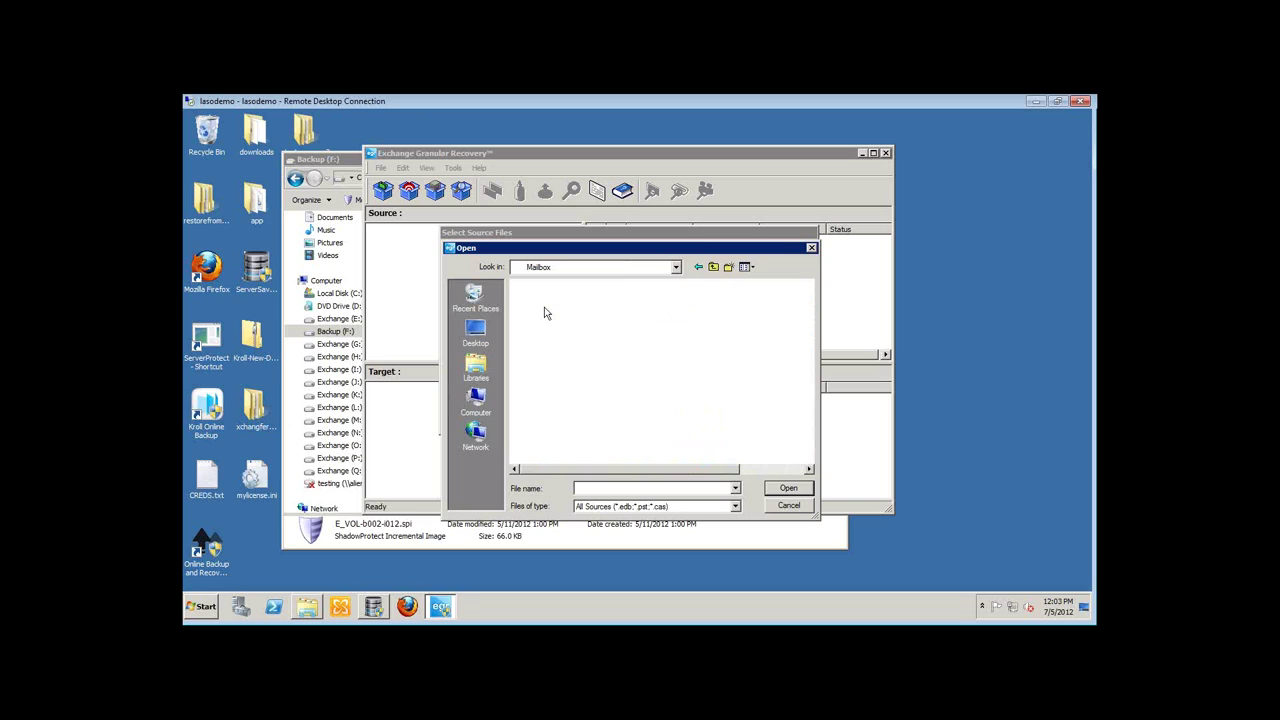
{"action": "left_click", "coordinate": [560, 307]}
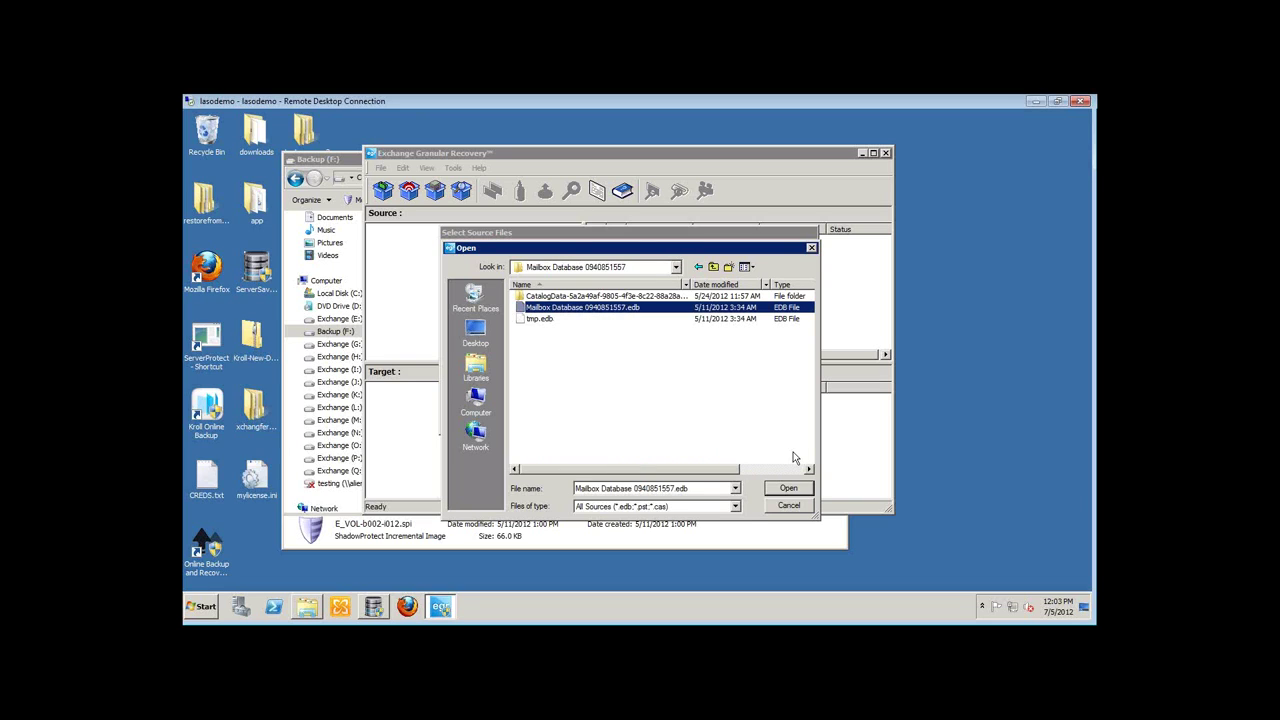
{"action": "left_click", "coordinate": [789, 489]}
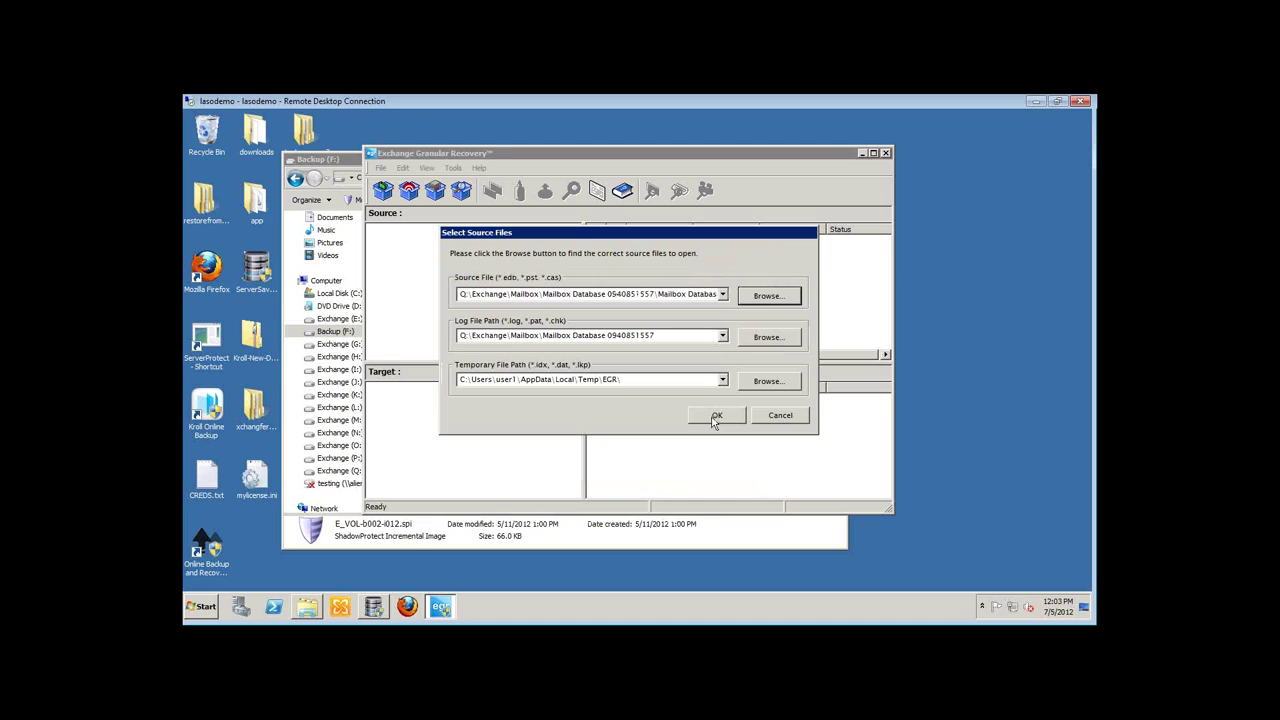
{"action": "left_click", "coordinate": [714, 418]}
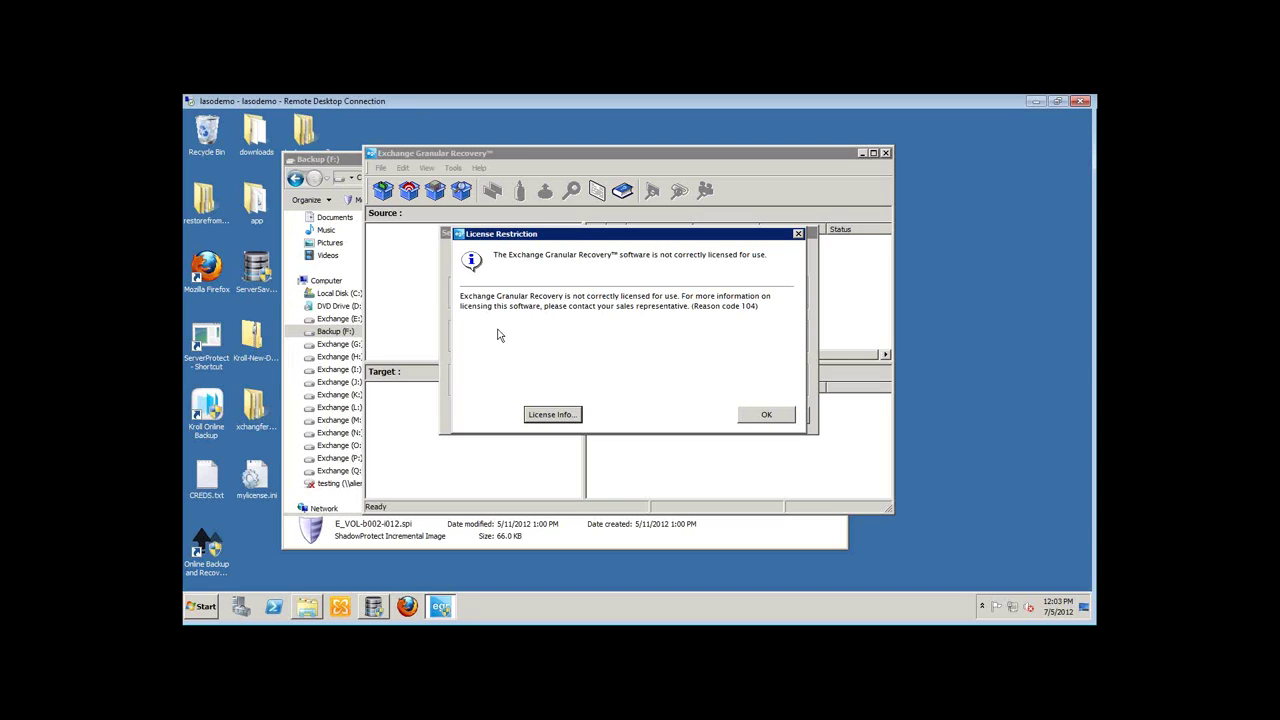
Try to license Exchange Granular Recovery with sostester_dw.ini from its license information, then dismiss the license restriction notice
{"action": "left_click", "coordinate": [551, 420]}
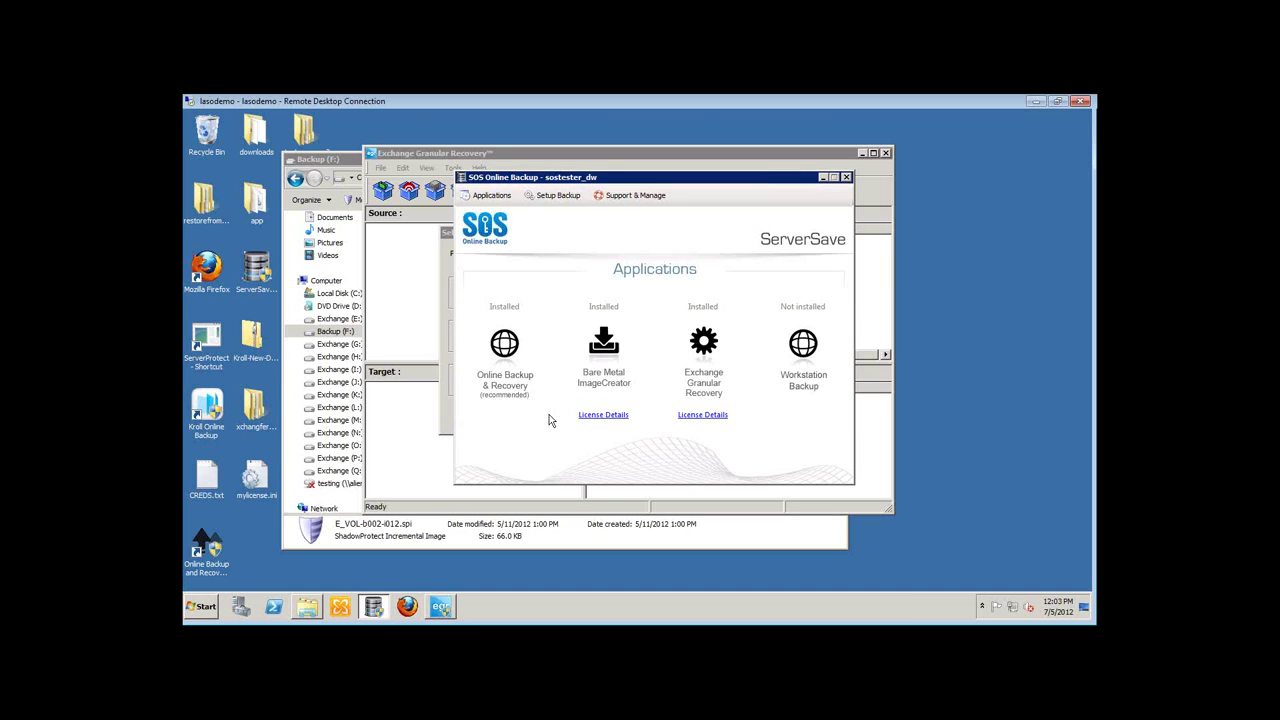
{"action": "left_click", "coordinate": [533, 393]}
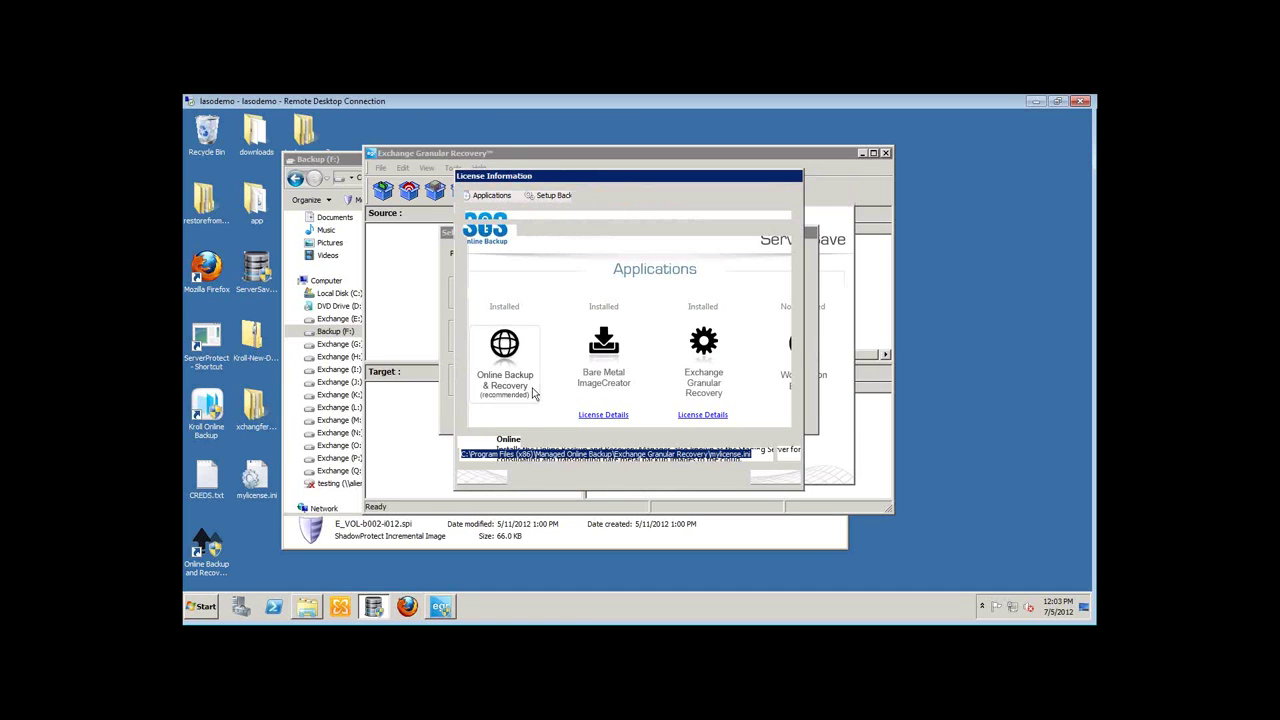
{"action": "left_click", "coordinate": [789, 454]}
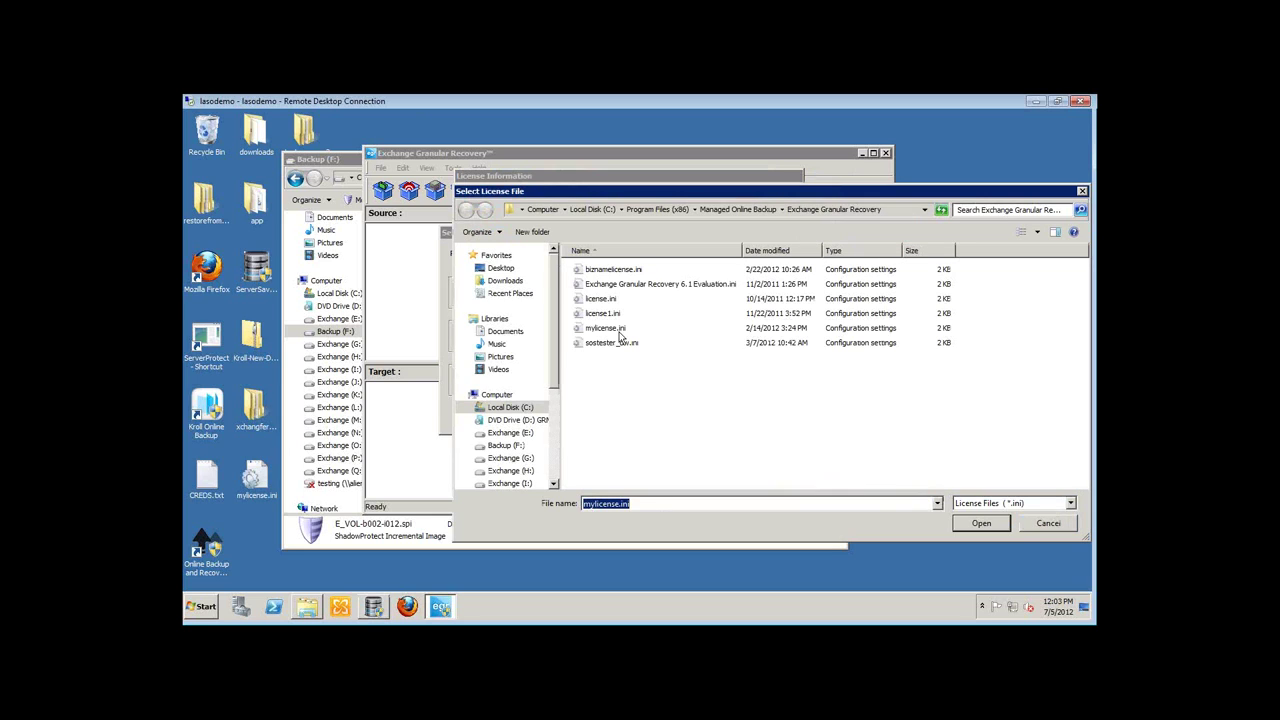
{"action": "left_click", "coordinate": [620, 342]}
{"action": "left_click", "coordinate": [980, 523]}
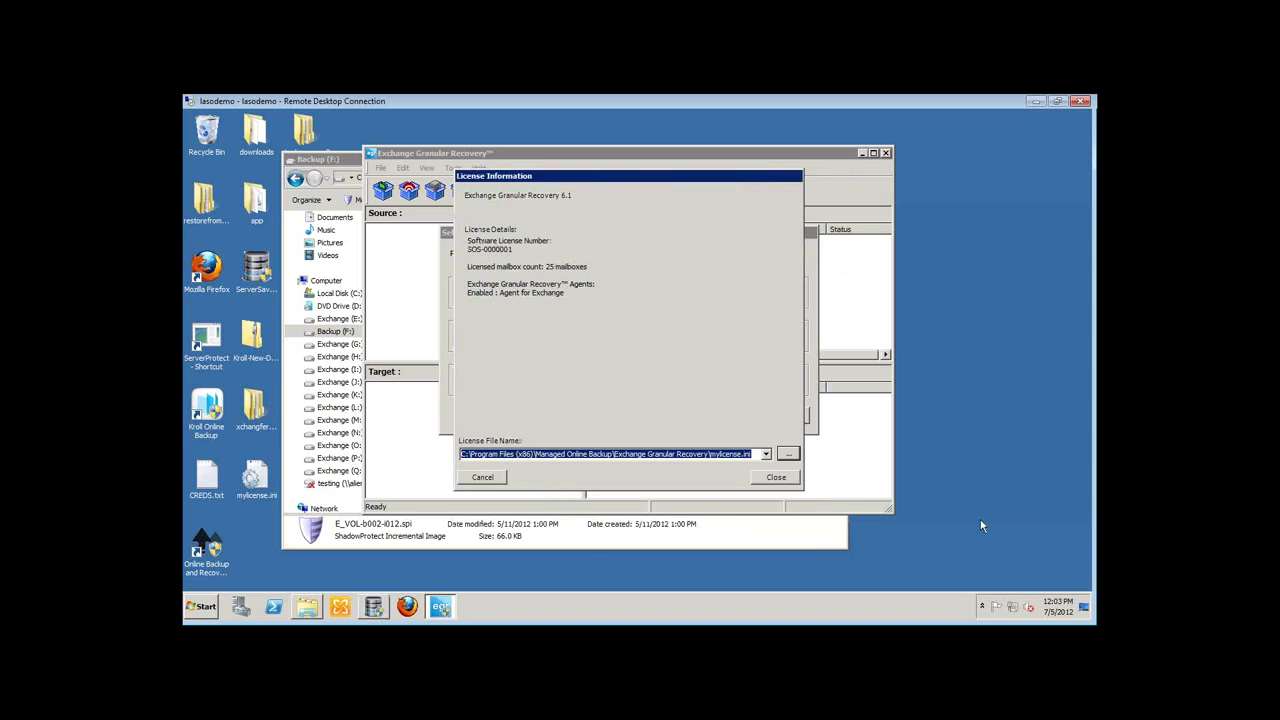
{"action": "left_click", "coordinate": [776, 478]}
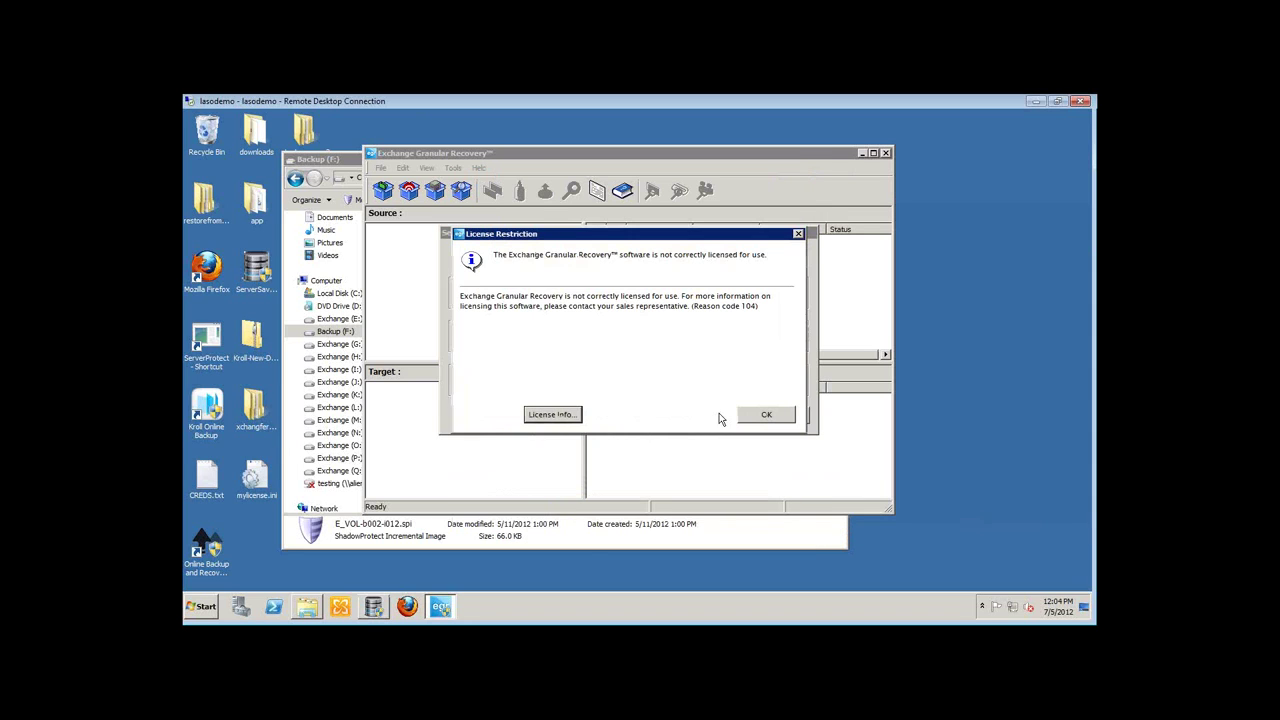
{"action": "left_click", "coordinate": [798, 236]}
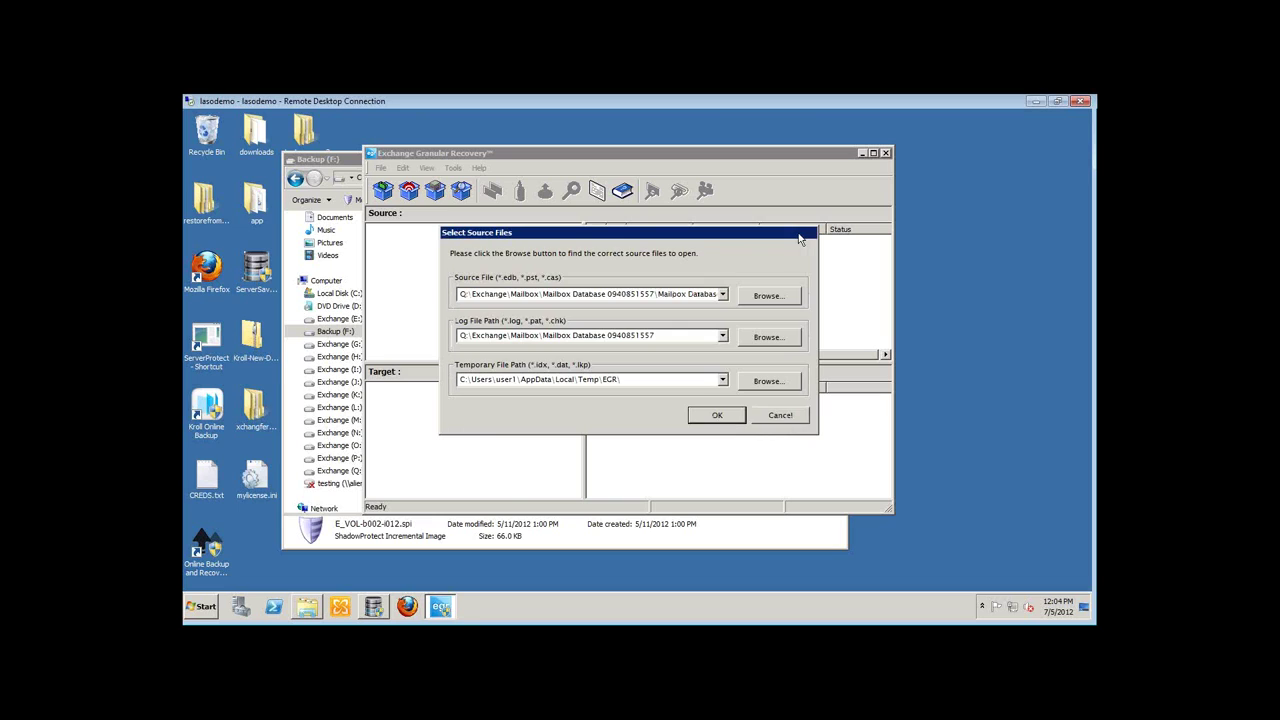
Switch to Firefox and log in to the SOS Partner Dashboard with the account's user name and password
{"action": "left_click", "coordinate": [410, 607]}
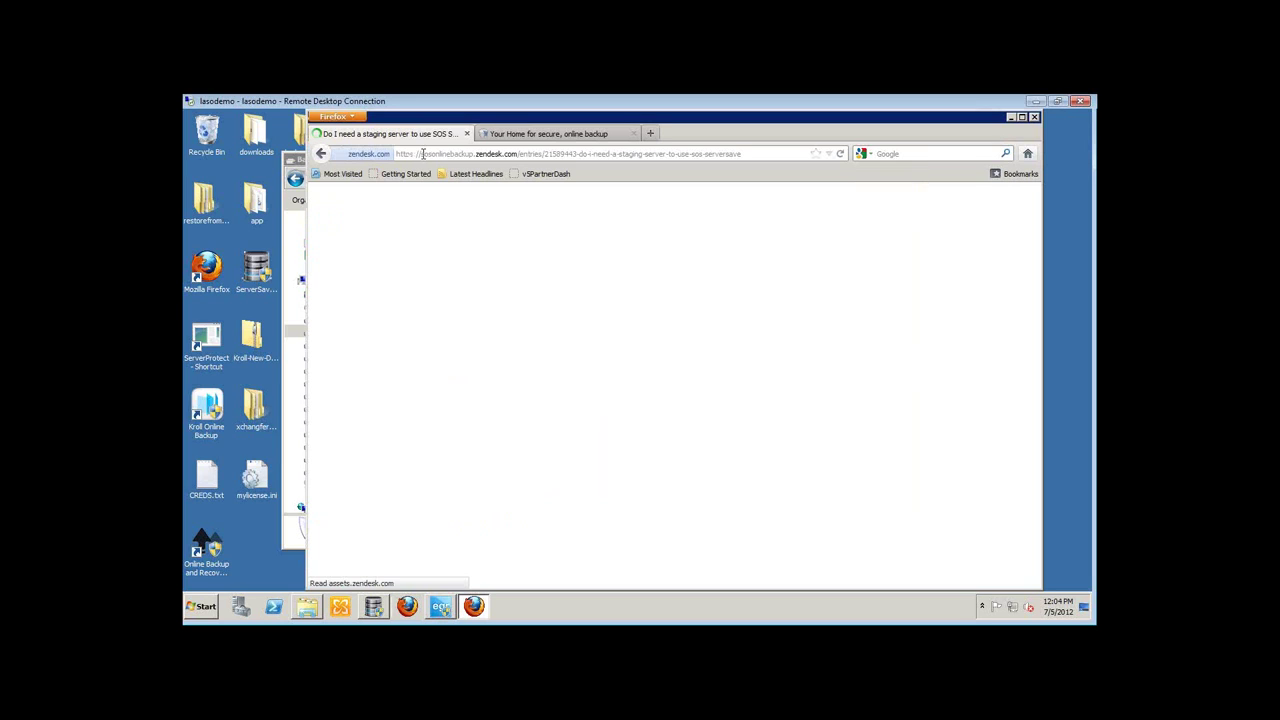
{"action": "left_click", "coordinate": [423, 154]}
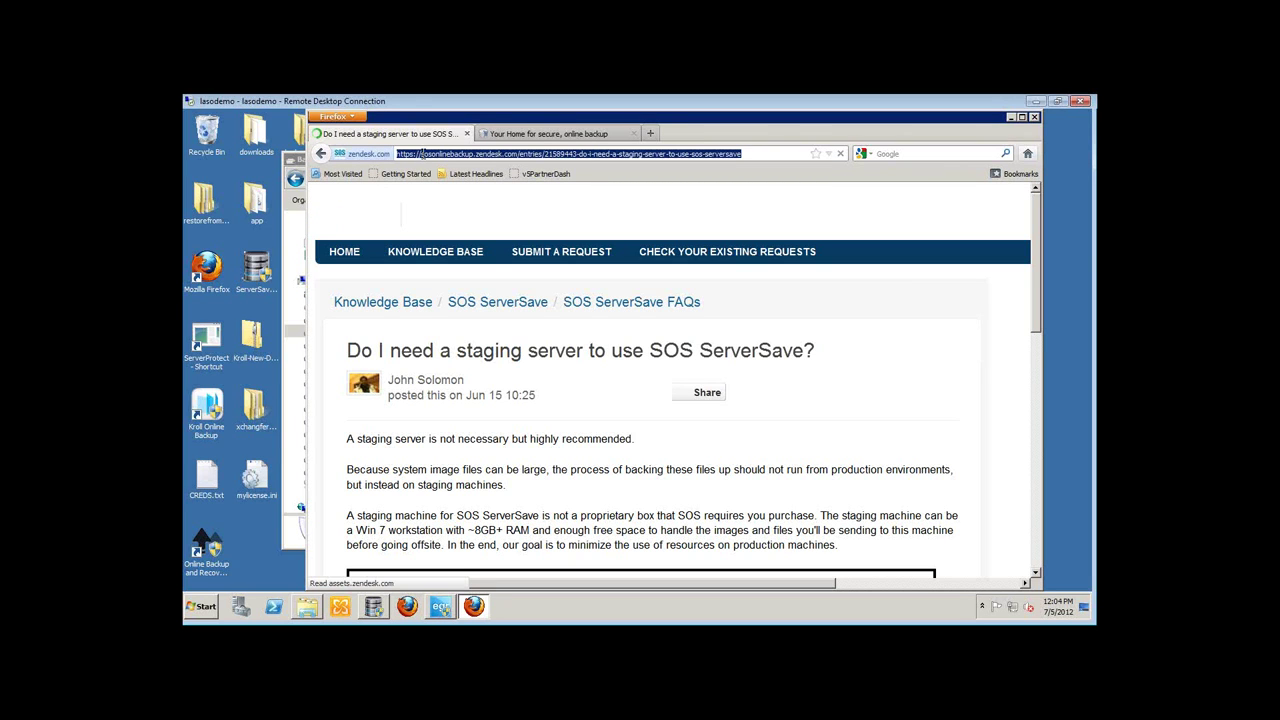
{"action": "key", "text": "ctrl+Tab"}
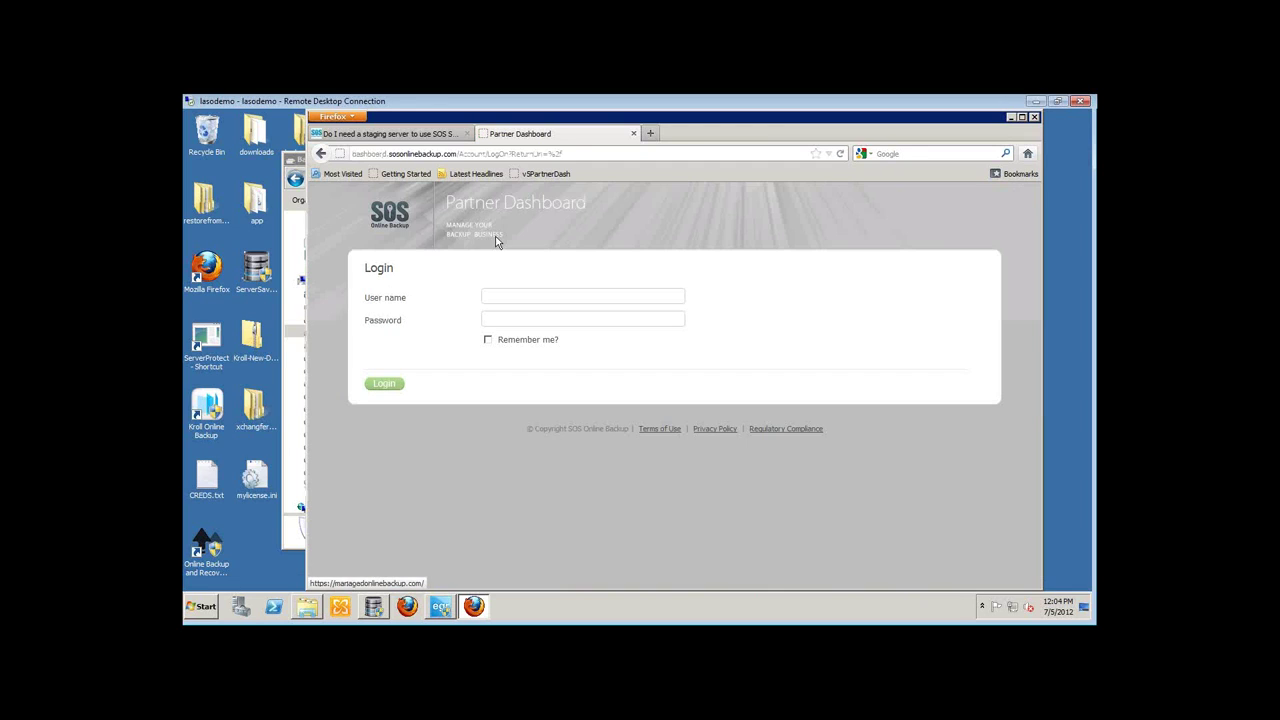
{"action": "left_click", "coordinate": [500, 298]}
{"action": "type", "text": "acmees"}
{"action": "key", "text": "Tab"}
{"action": "type", "text": "********"}
{"action": "key", "text": "Return"}
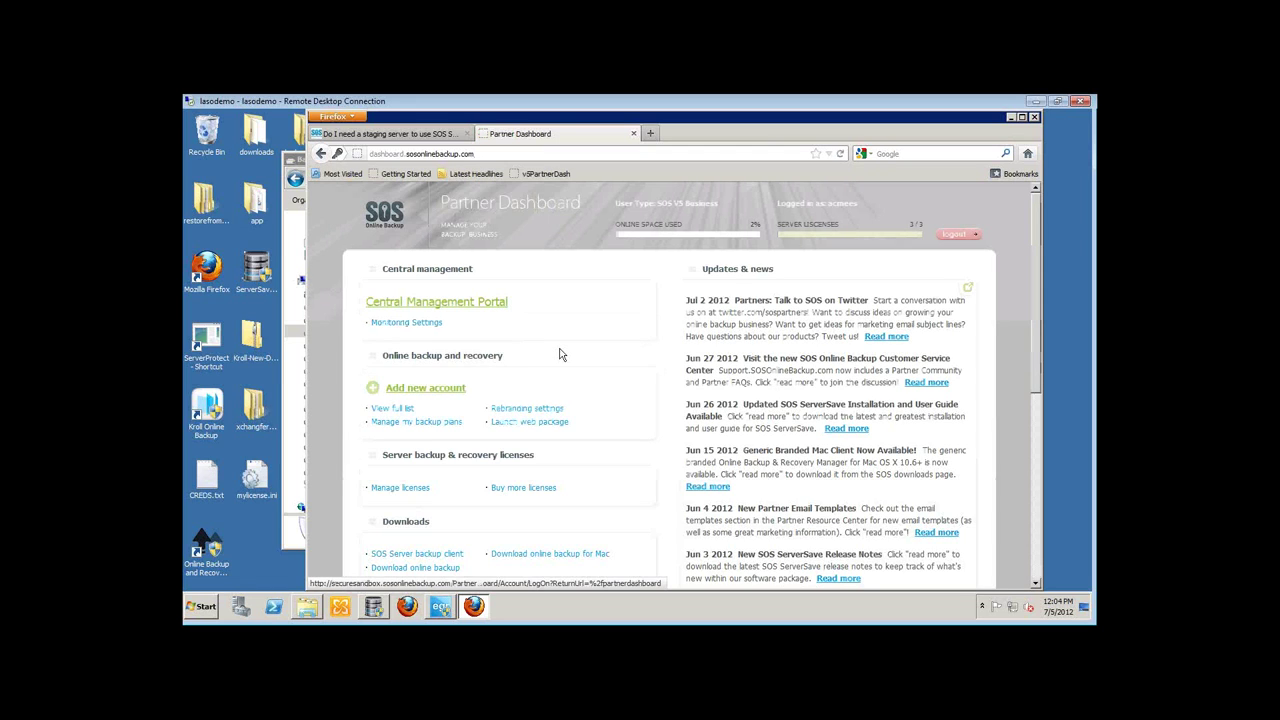
Open the dashboard's Manage Licenses page, examine the Exchange recovery license assigned to each account, and minimize the browser
{"action": "scroll", "coordinate": [548, 351], "scroll_direction": "down", "scroll_amount": 4}
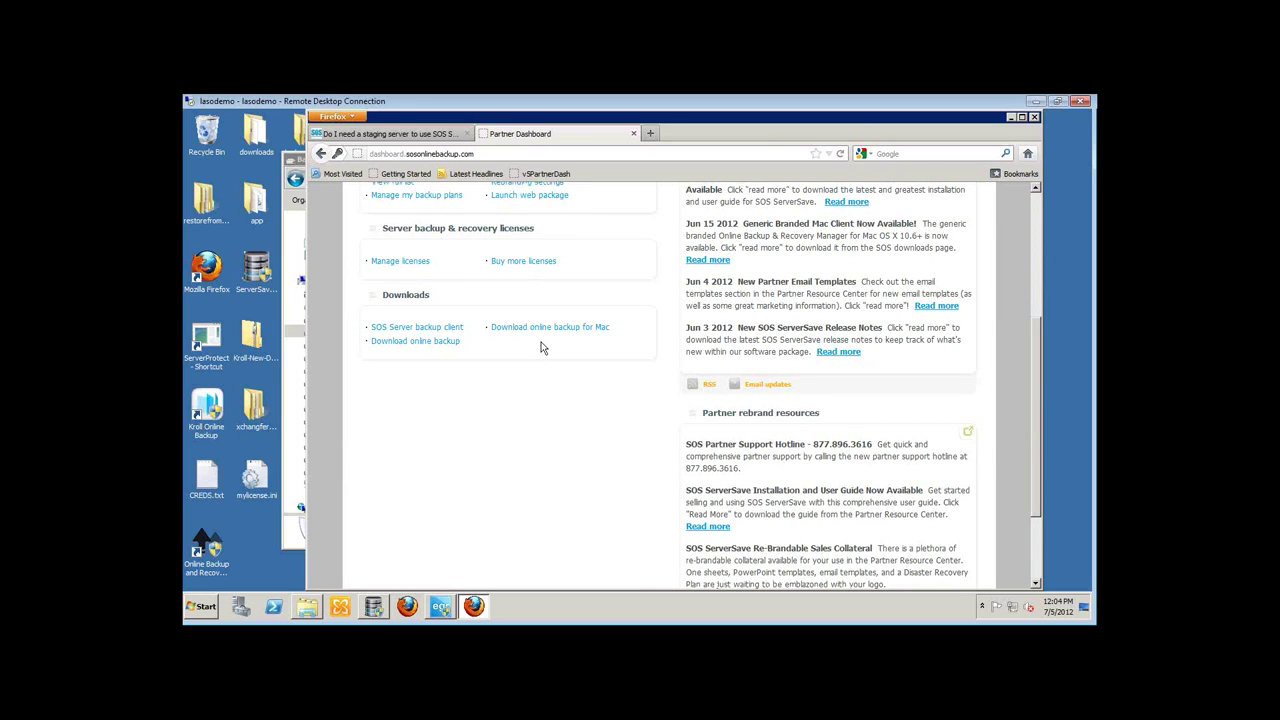
{"action": "scroll", "coordinate": [491, 379], "scroll_direction": "up", "scroll_amount": 1}
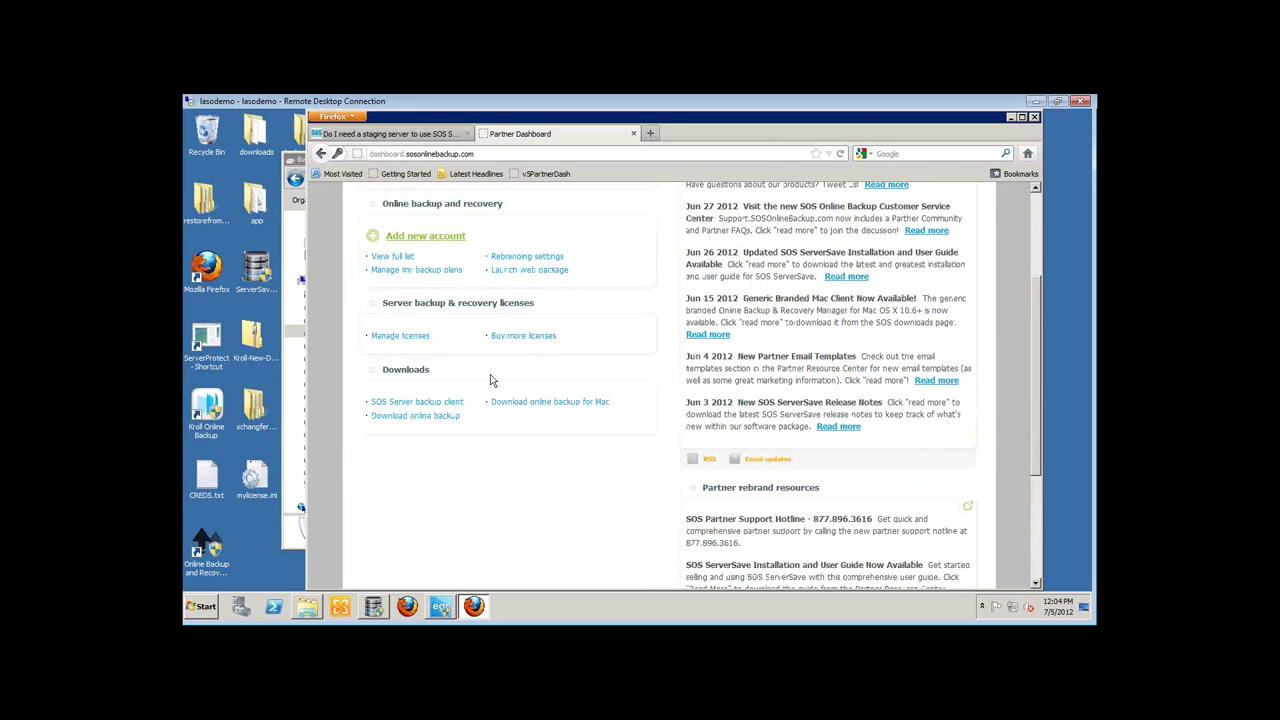
{"action": "left_click", "coordinate": [413, 338]}
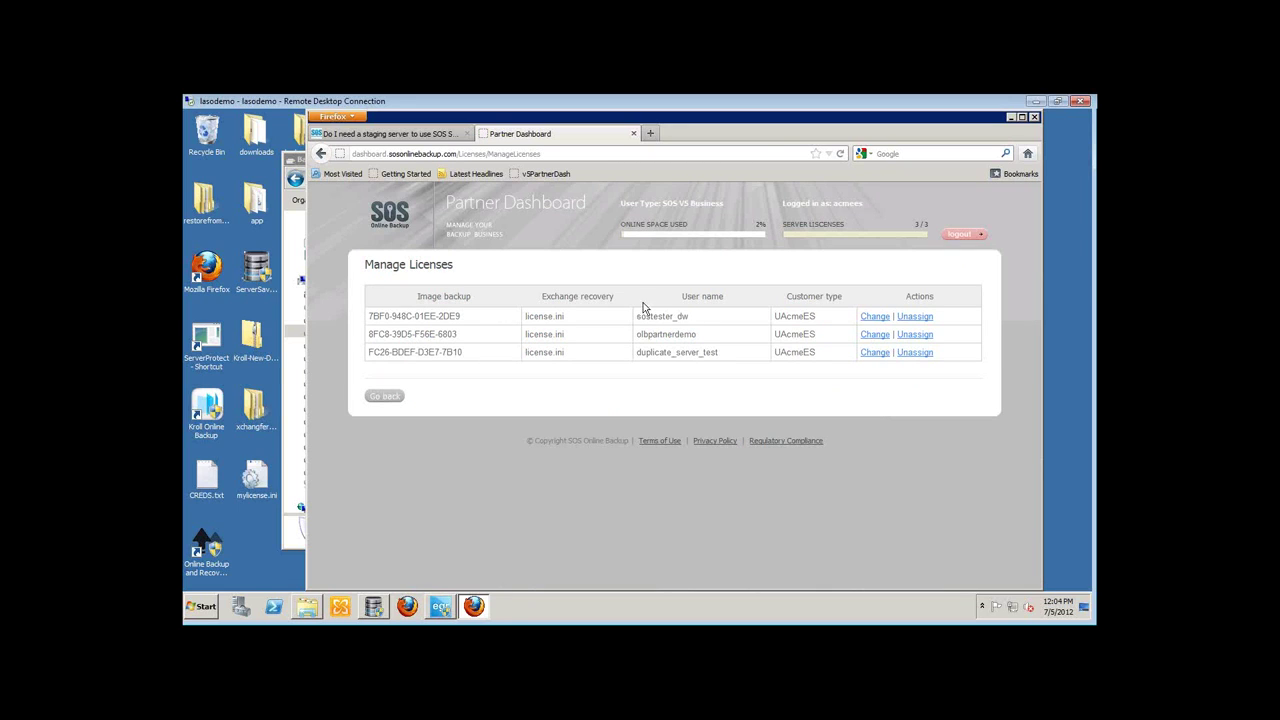
{"action": "left_click", "coordinate": [1011, 117]}
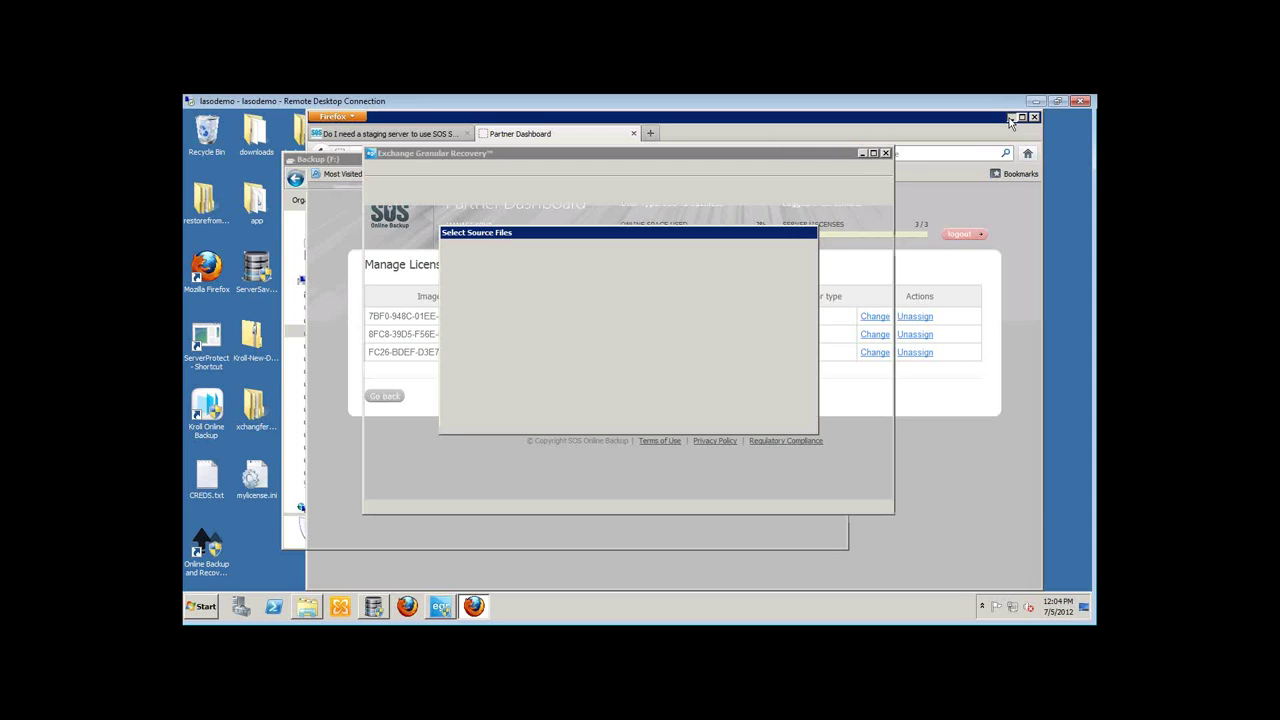
Cancel the source file selection and save the Exchange Granular Recovery license from ServerSave over sostester_dw.ini, closing the license details
{"action": "key", "text": "Escape"}
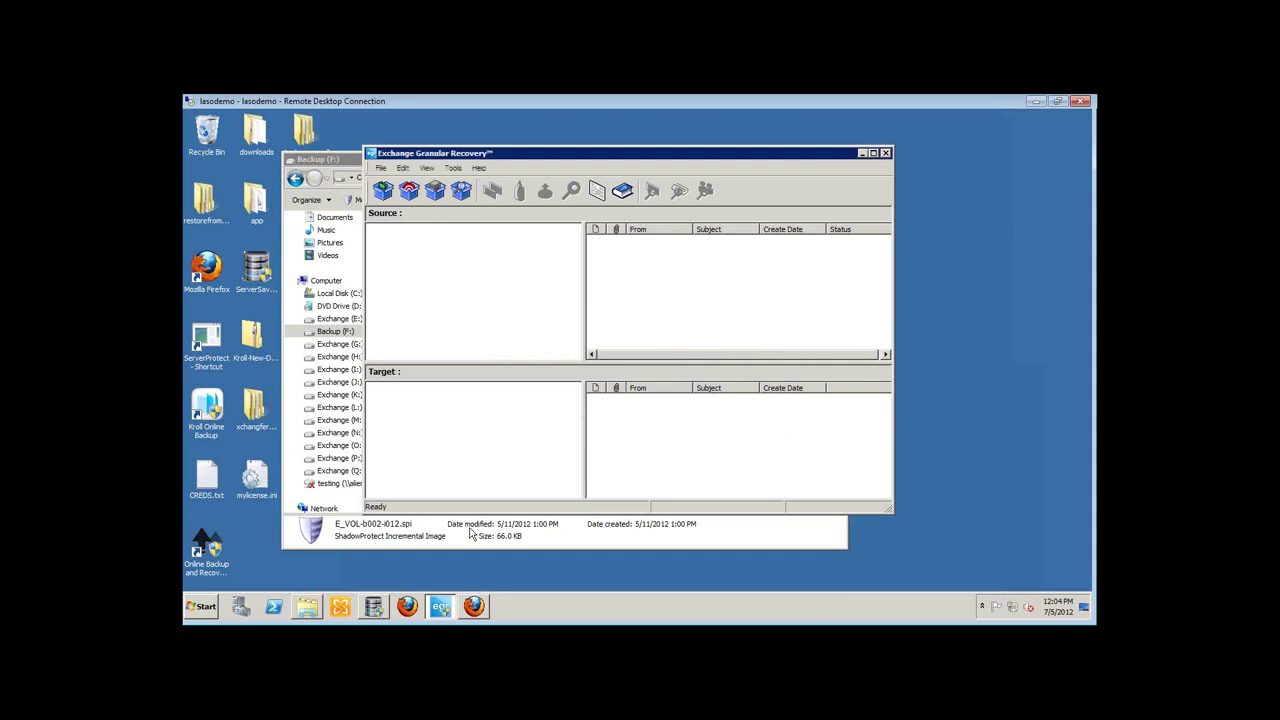
{"action": "left_click", "coordinate": [386, 606]}
{"action": "left_click", "coordinate": [702, 414]}
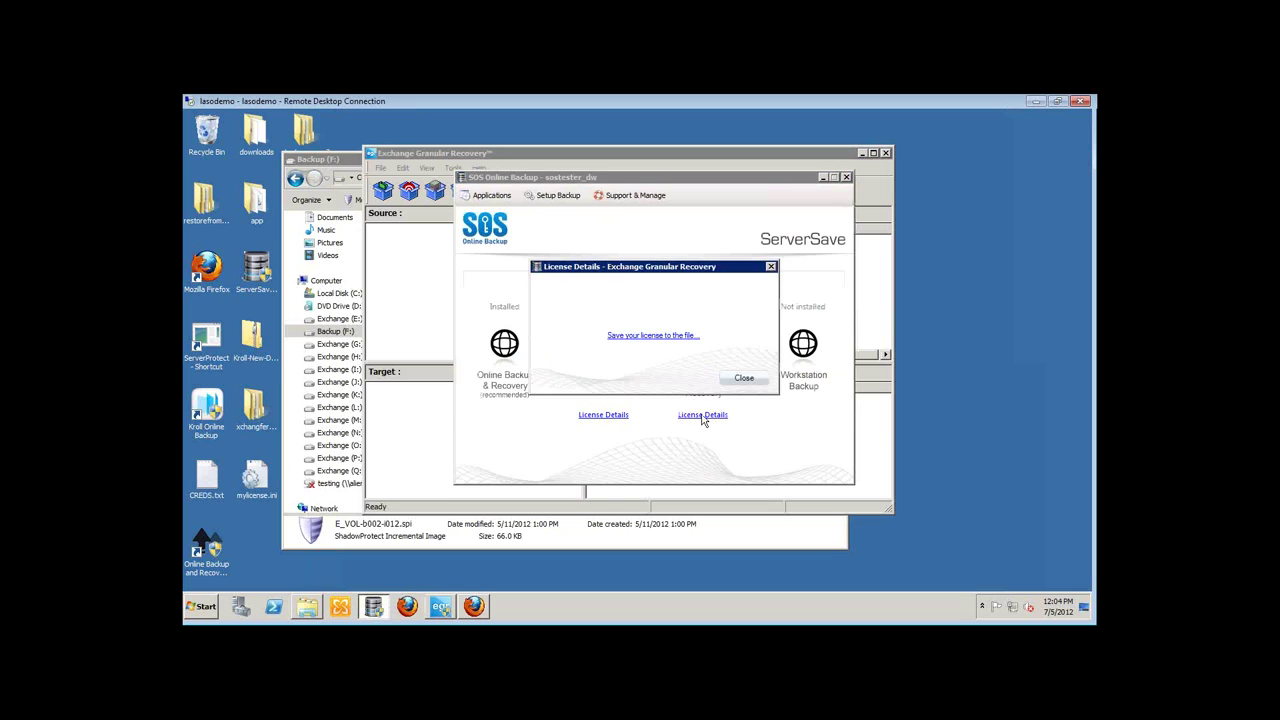
{"action": "left_click", "coordinate": [676, 336]}
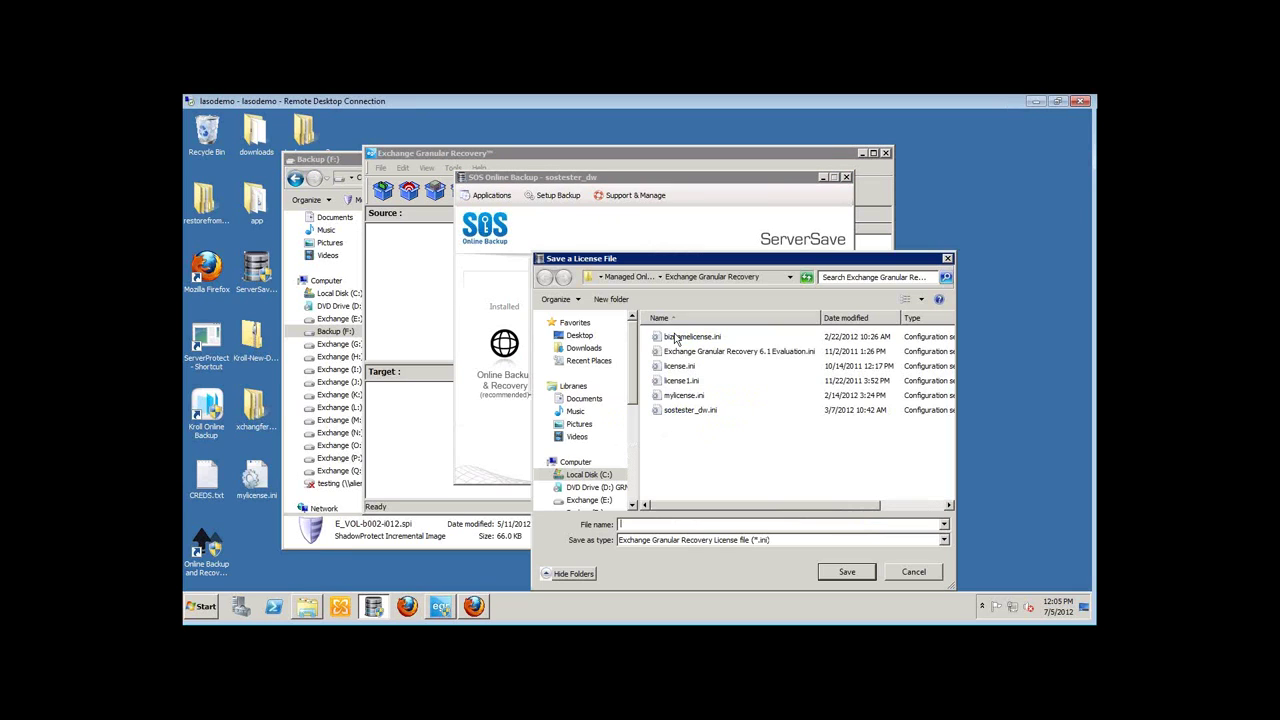
{"action": "left_click", "coordinate": [689, 410]}
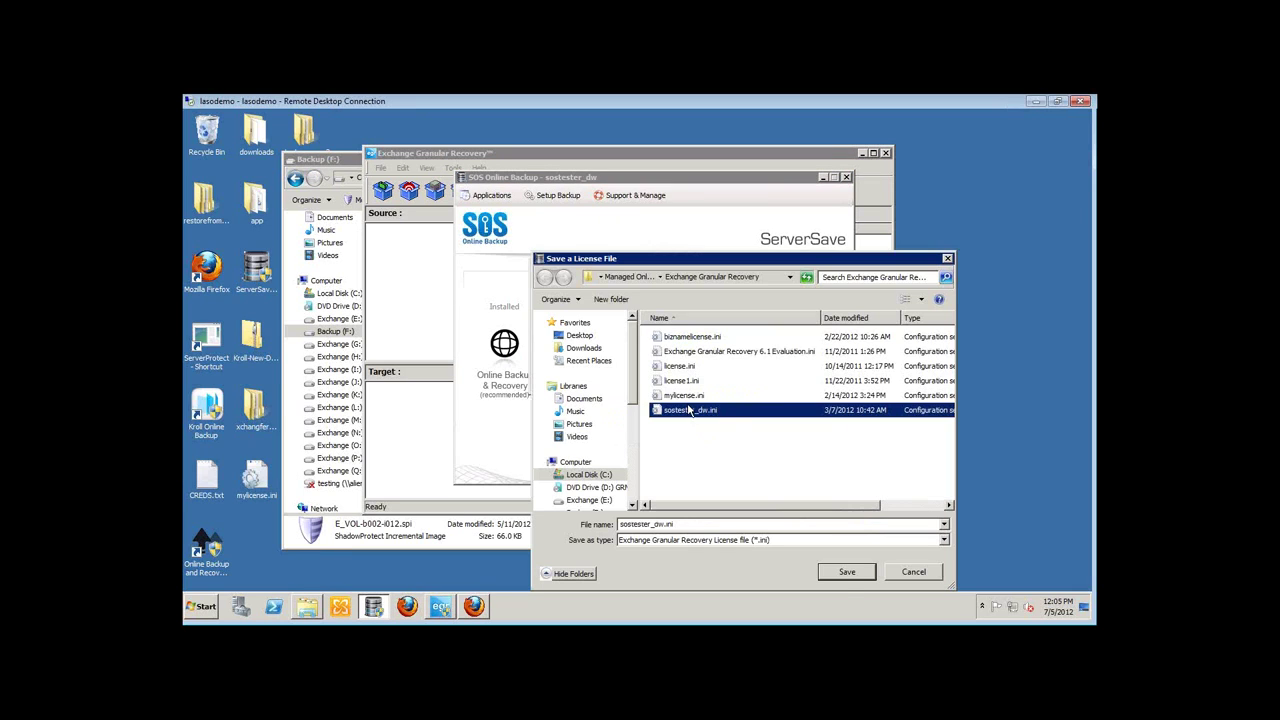
{"action": "left_click", "coordinate": [847, 573]}
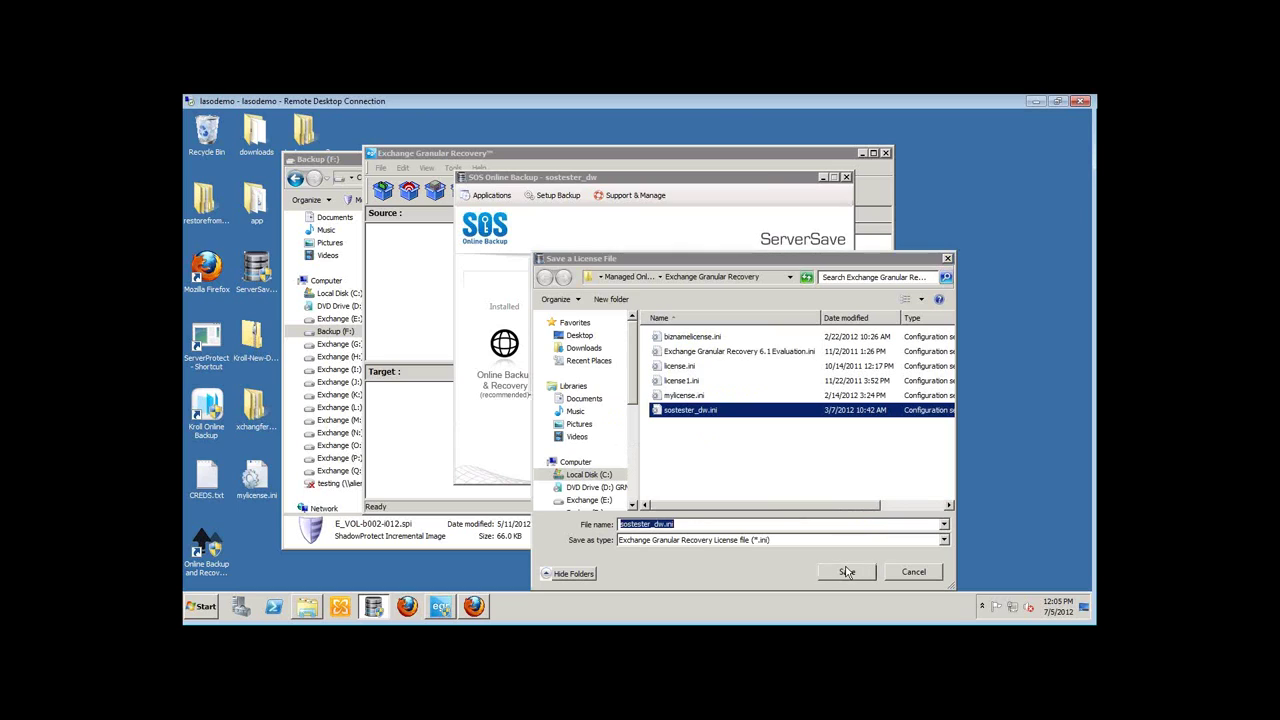
{"action": "left_click", "coordinate": [682, 360]}
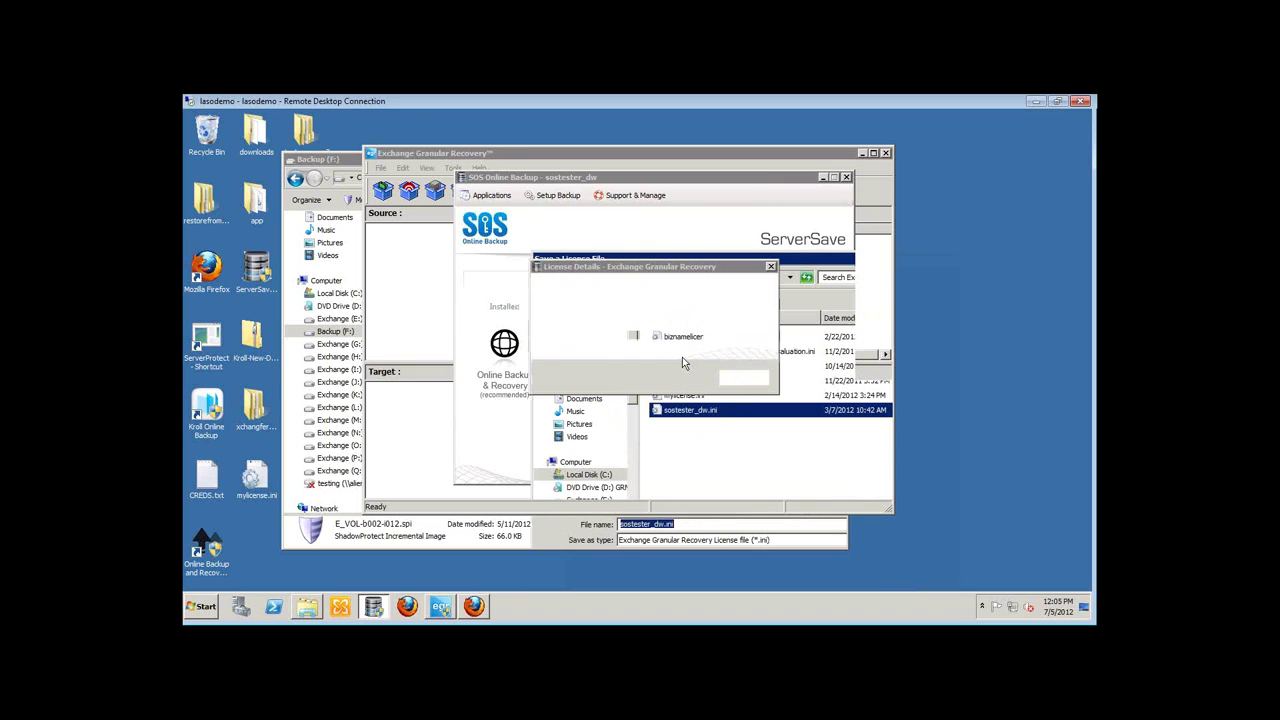
{"action": "left_click", "coordinate": [722, 398]}
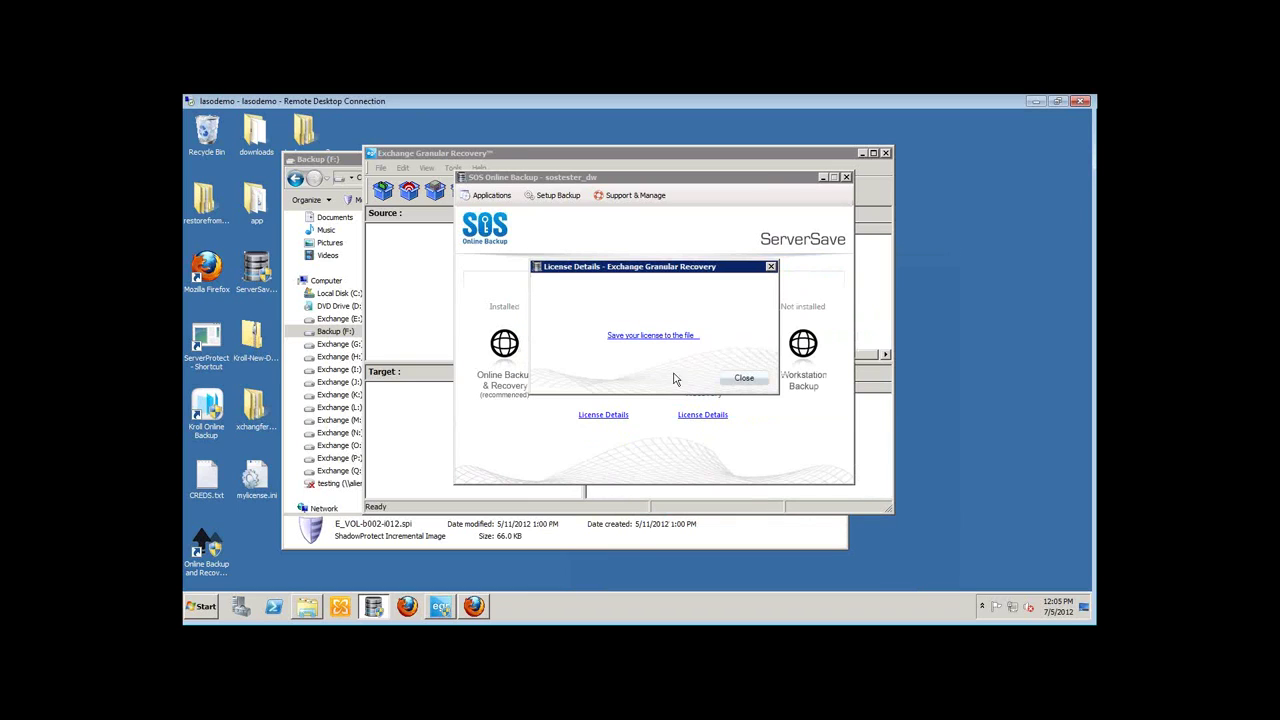
{"action": "left_click", "coordinate": [744, 379]}
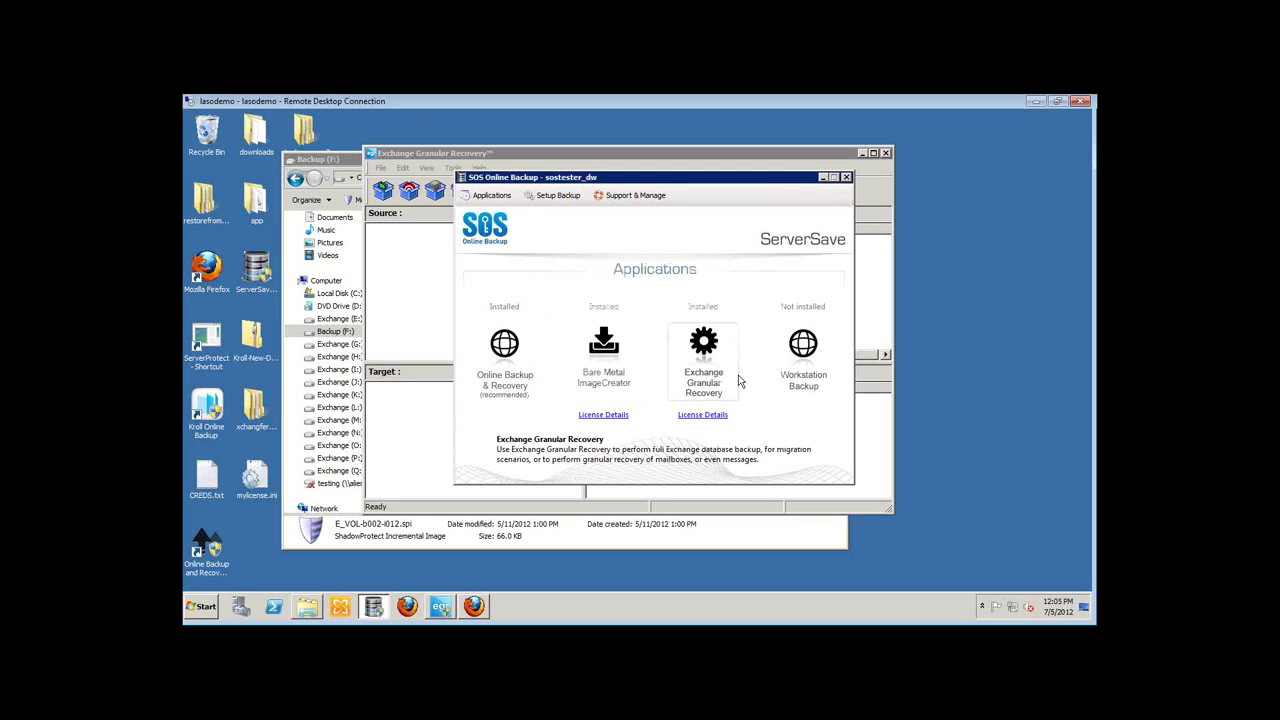
{"action": "left_click", "coordinate": [738, 378]}
Open the Exchange Granular Recovery preferences and start browsing for a license file, going up to the Computer level
{"action": "left_click", "coordinate": [403, 168]}
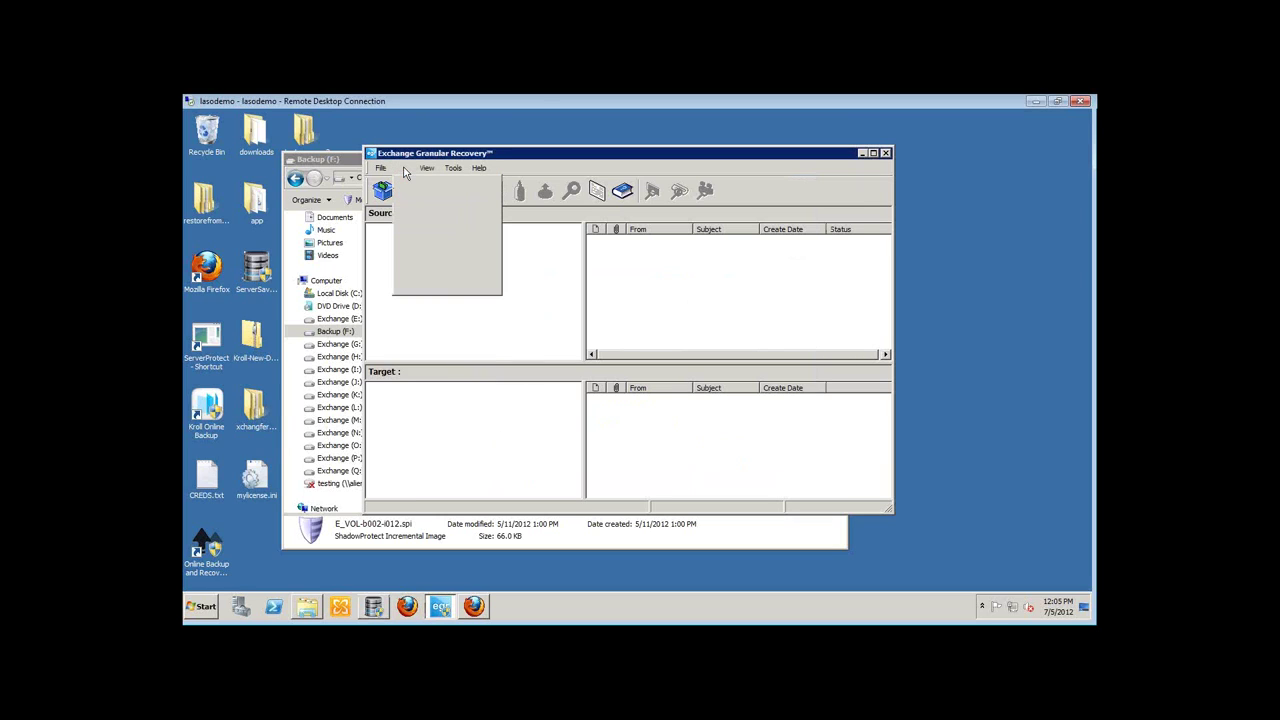
{"action": "left_click", "coordinate": [432, 287]}
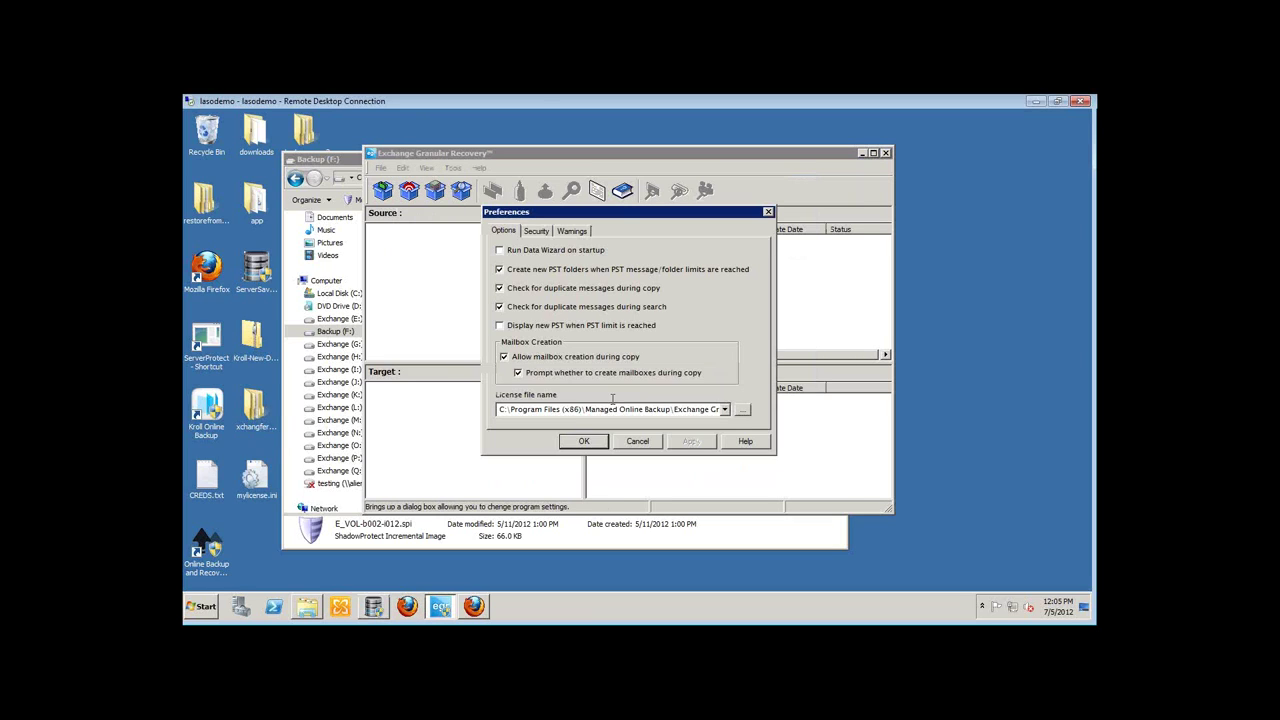
{"action": "left_click", "coordinate": [743, 409]}
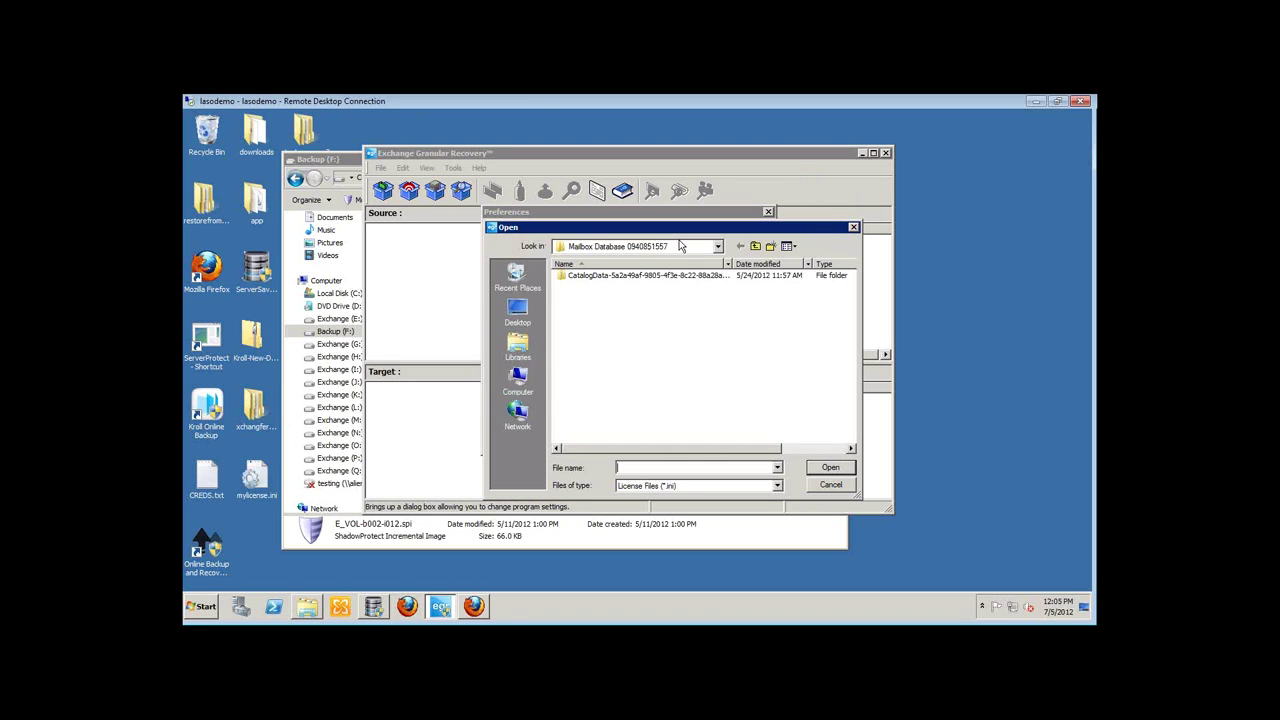
{"action": "left_click", "coordinate": [755, 247]}
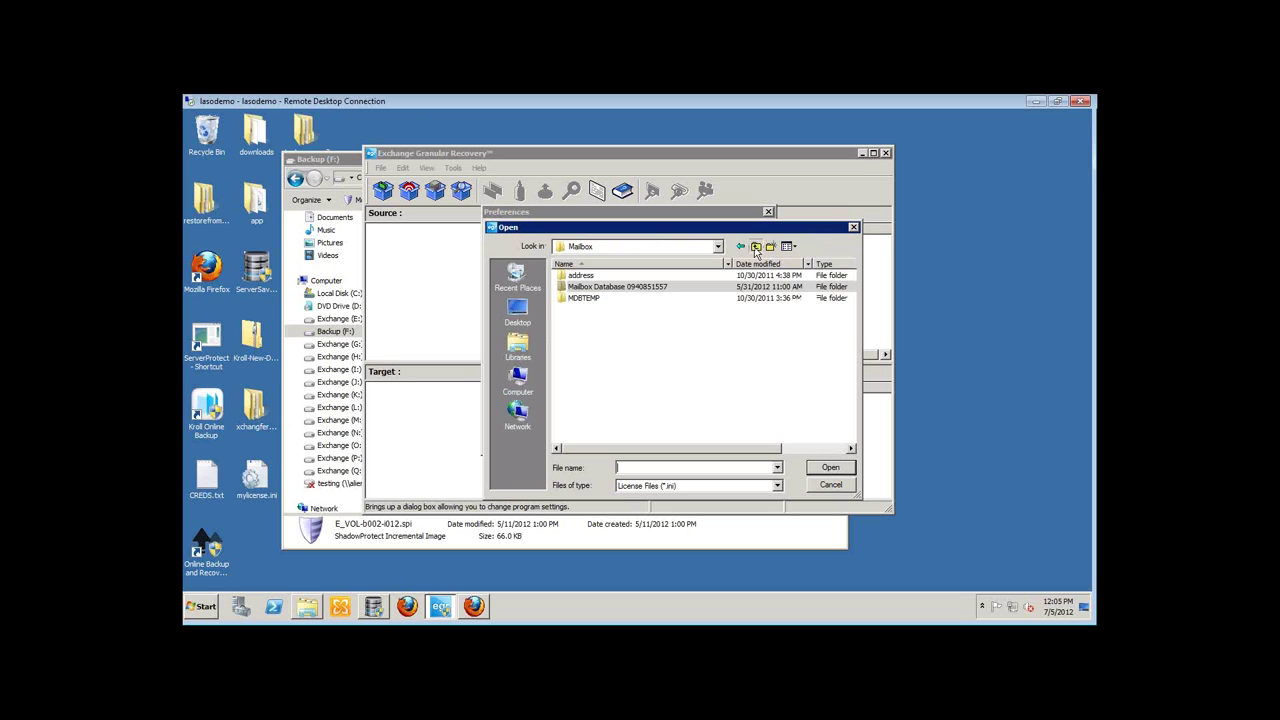
{"action": "left_click", "coordinate": [755, 247]}
{"action": "left_click", "coordinate": [755, 247]}
{"action": "left_click", "coordinate": [755, 247]}
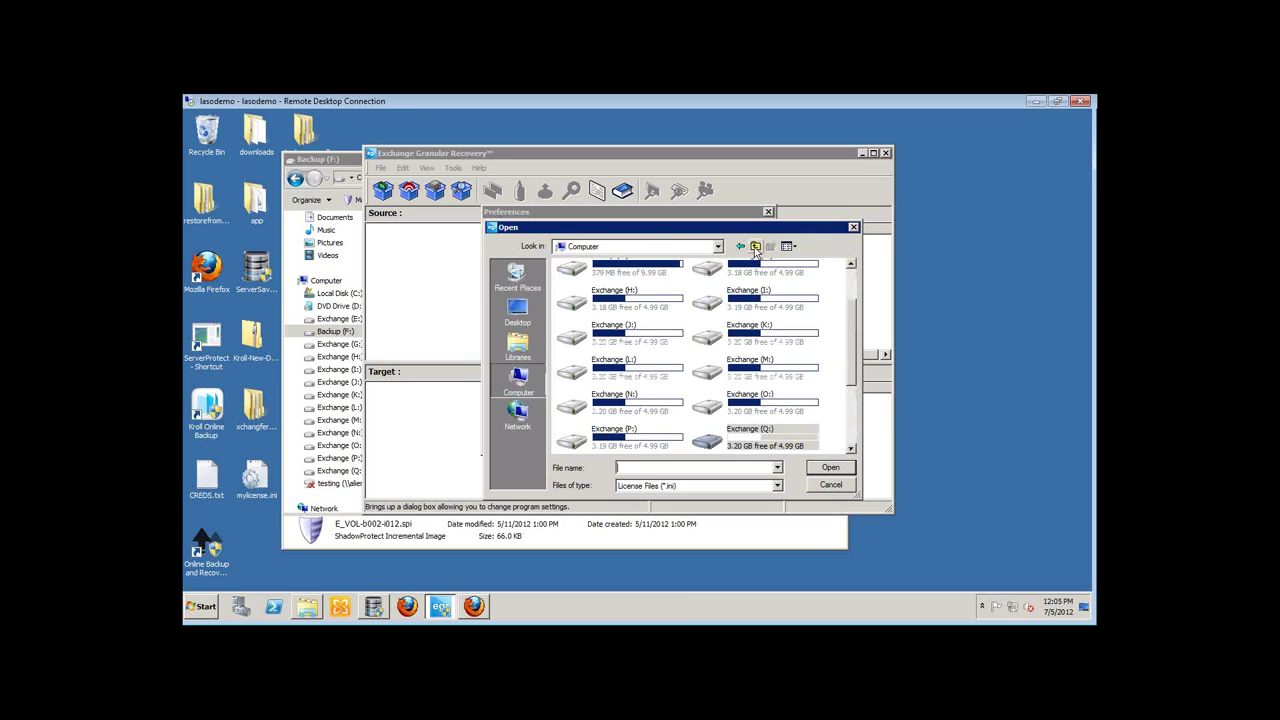
Browse for the license in C:\Program Files (x86)\Managed Online Backup\Exchange Granular Recovery
{"action": "left_click", "coordinate": [672, 336]}
{"action": "scroll", "coordinate": [660, 343], "scroll_direction": "up", "scroll_amount": 2}
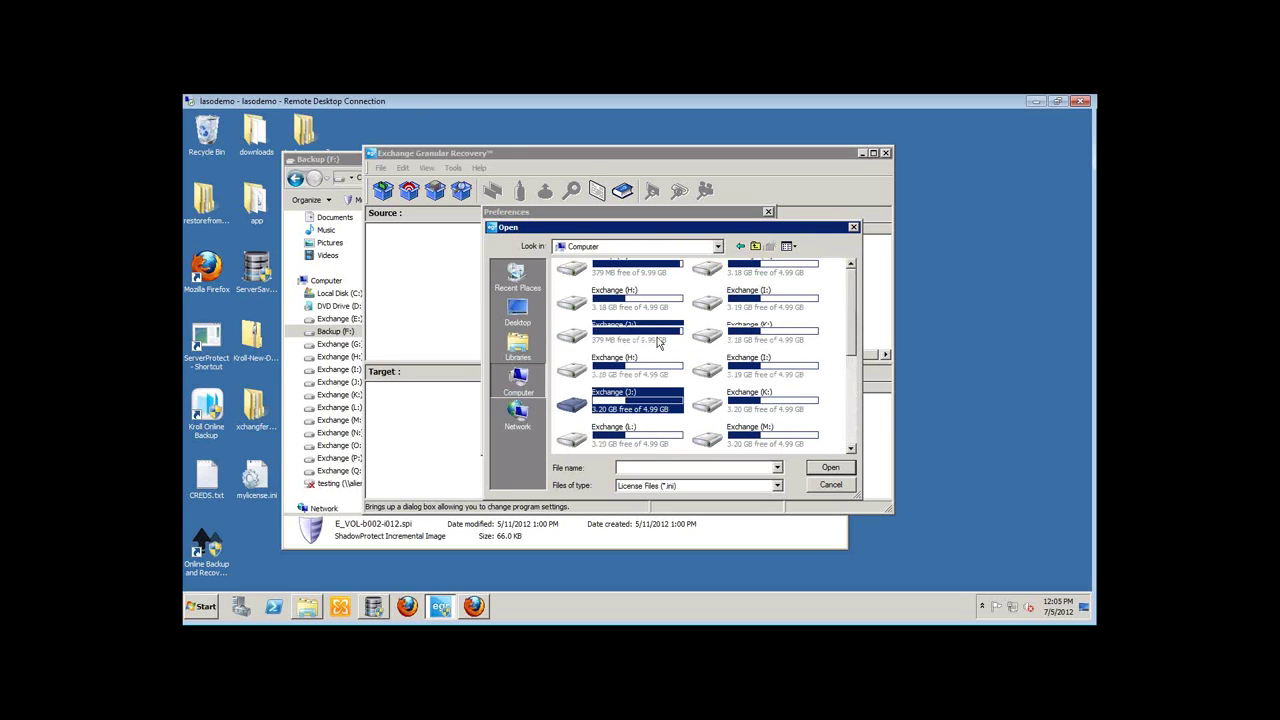
{"action": "left_click", "coordinate": [632, 292]}
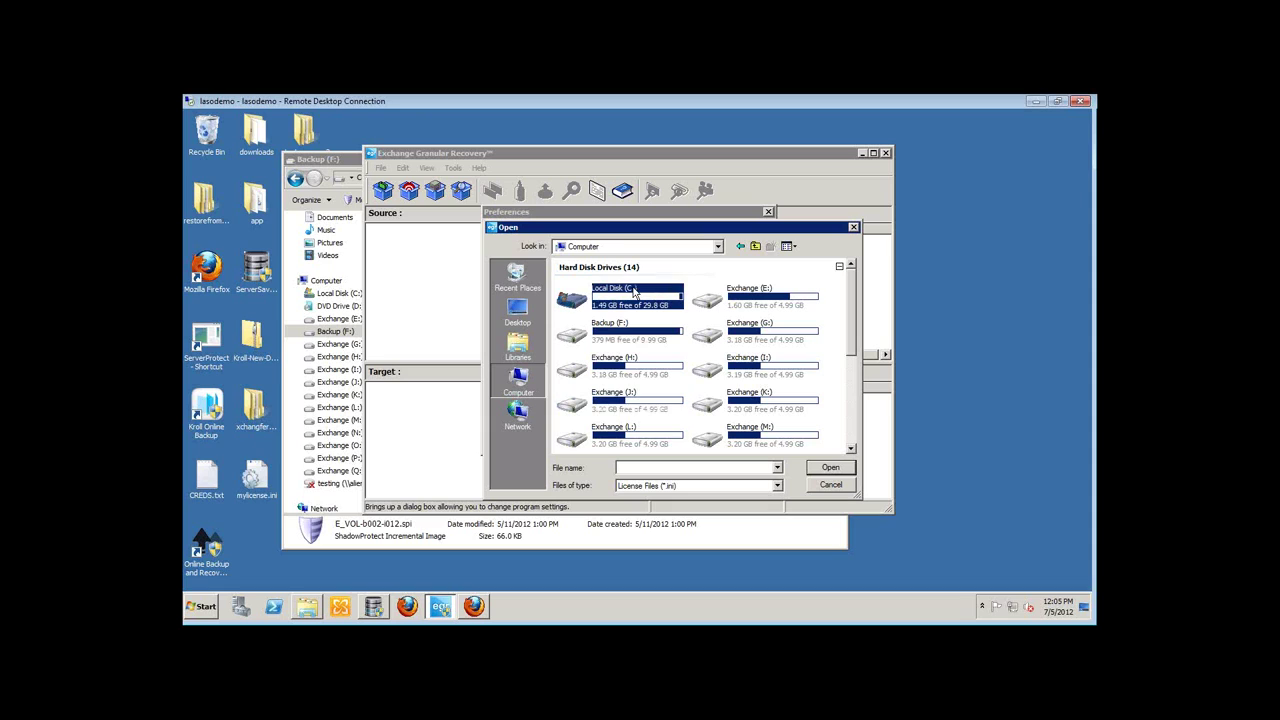
{"action": "double_click", "coordinate": [633, 290]}
{"action": "left_click", "coordinate": [596, 356]}
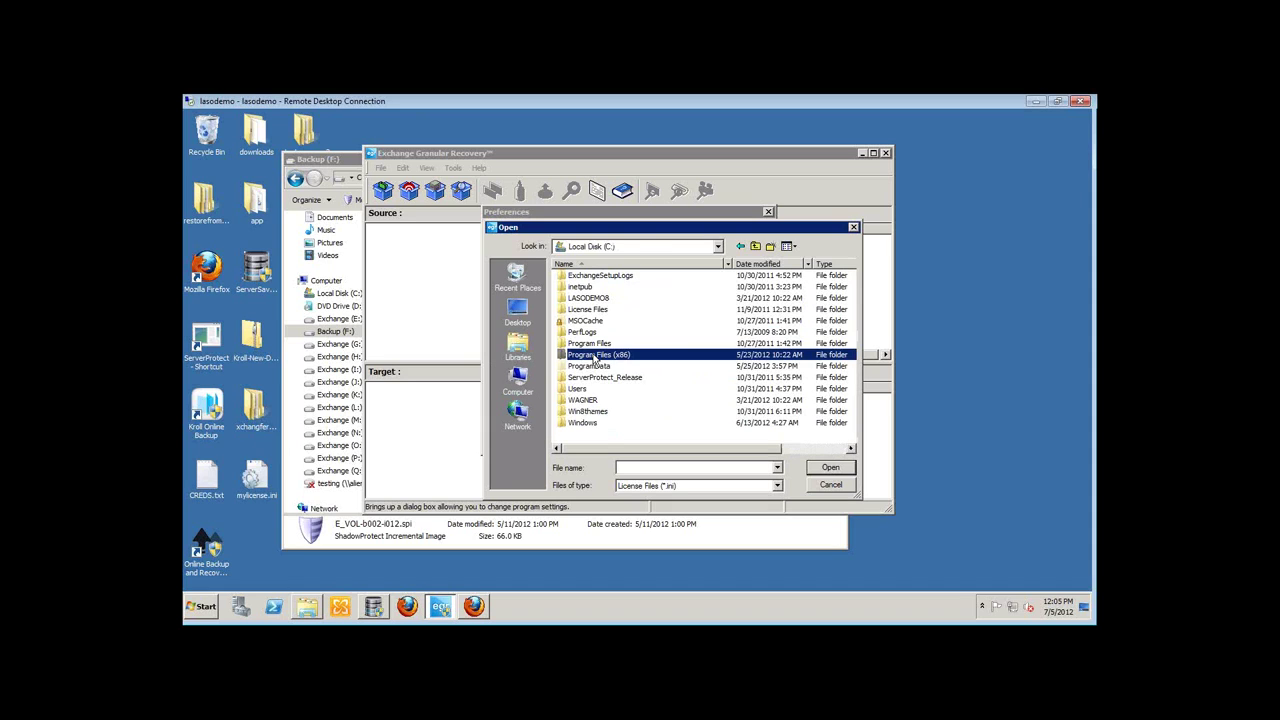
{"action": "double_click", "coordinate": [596, 356]}
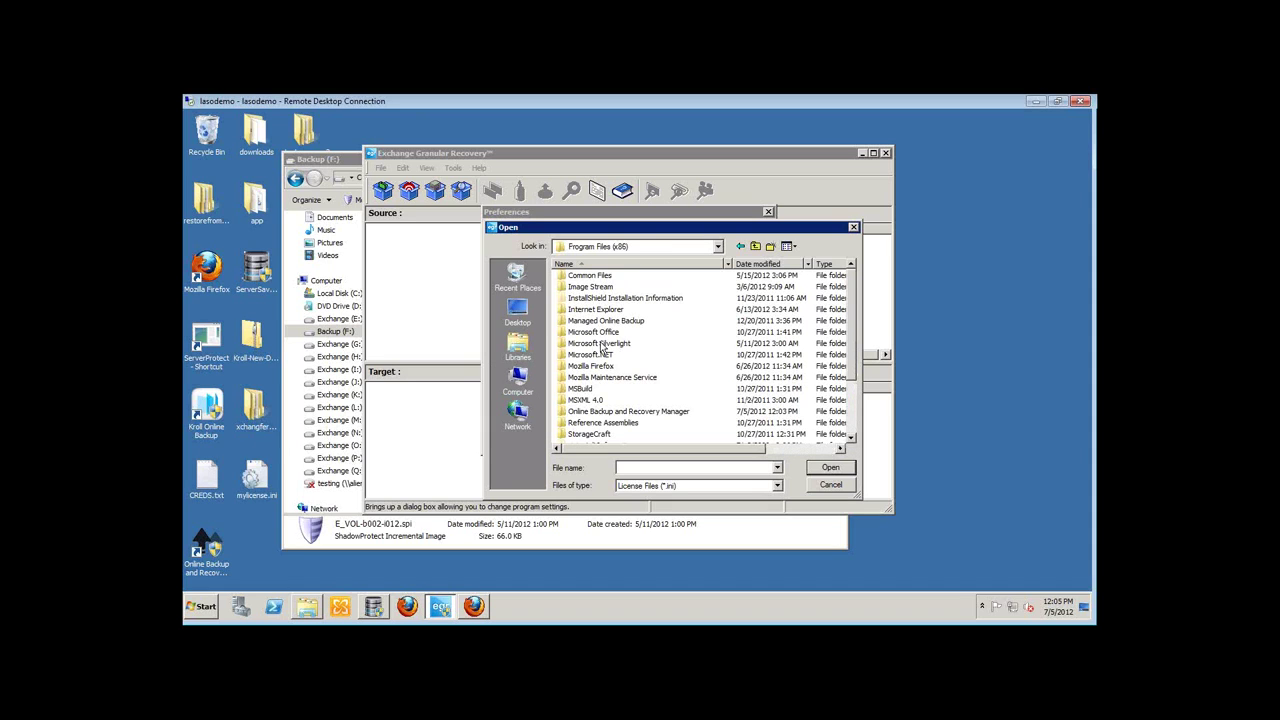
{"action": "left_click", "coordinate": [594, 322]}
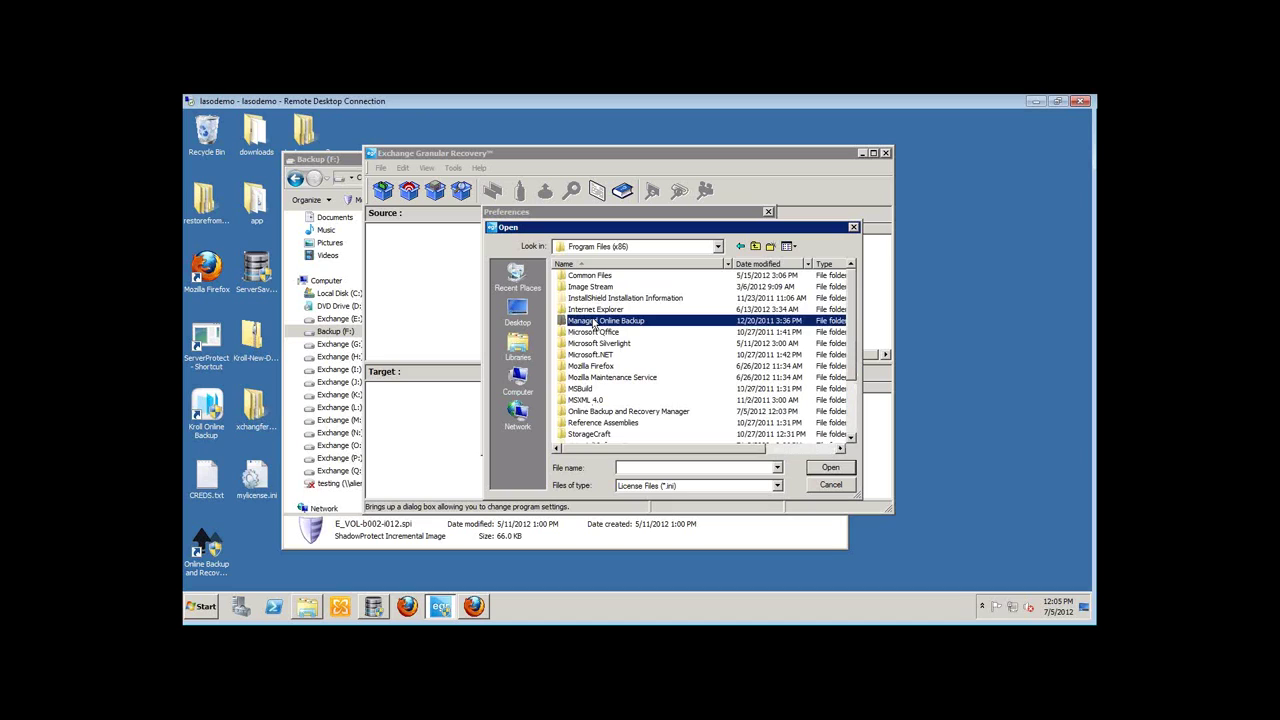
{"action": "double_click", "coordinate": [594, 322]}
{"action": "double_click", "coordinate": [600, 277]}
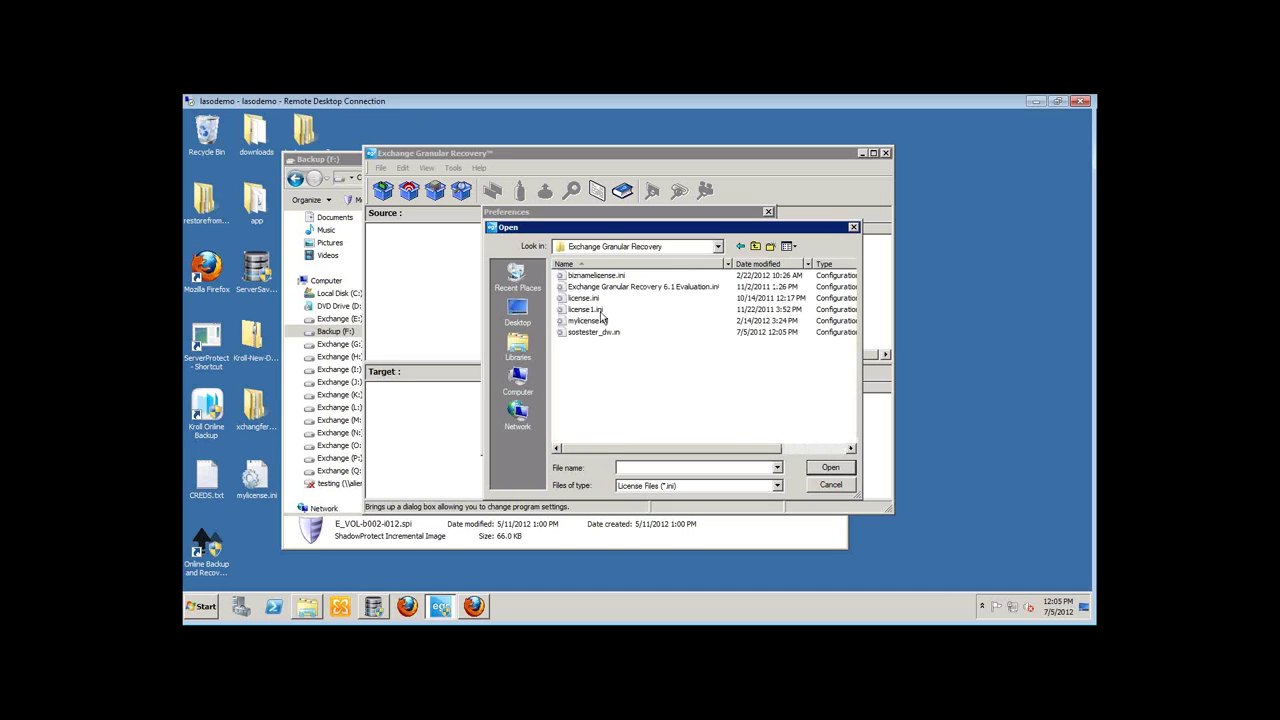
Choose sostester_dw.ini as the license file and apply the preferences
{"action": "left_click", "coordinate": [592, 332]}
{"action": "left_click", "coordinate": [817, 469]}
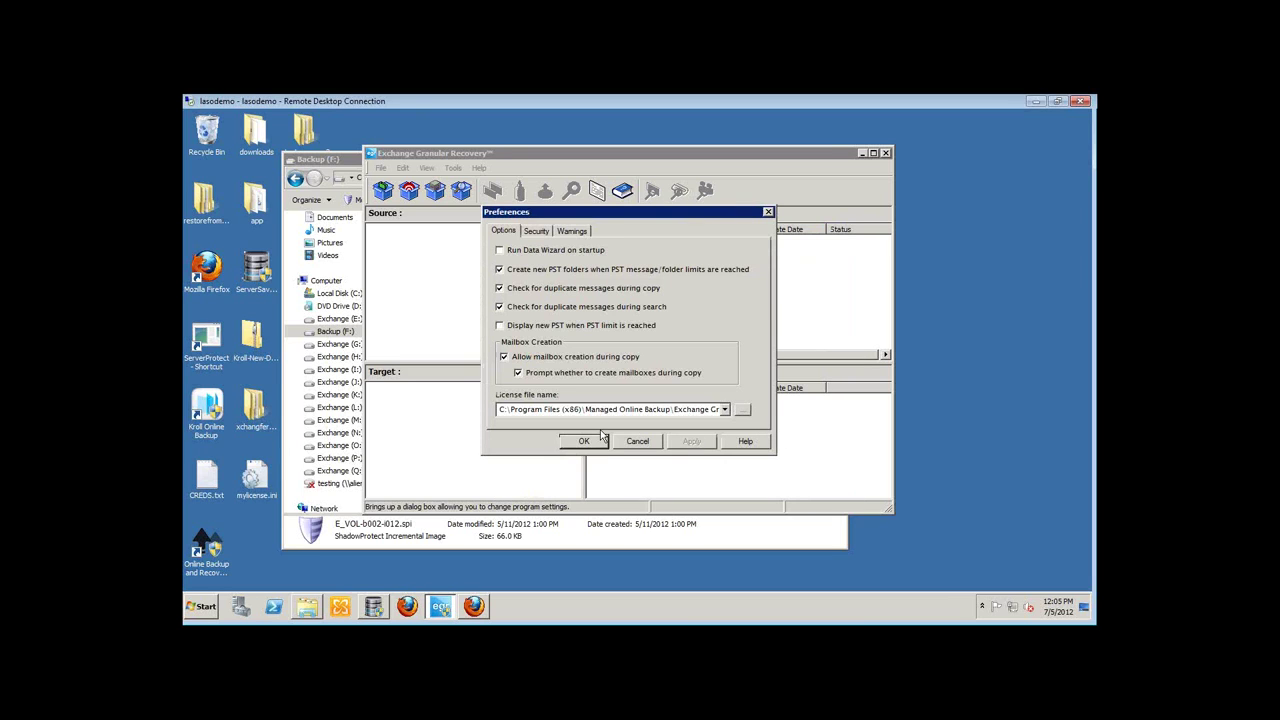
{"action": "left_click", "coordinate": [587, 441]}
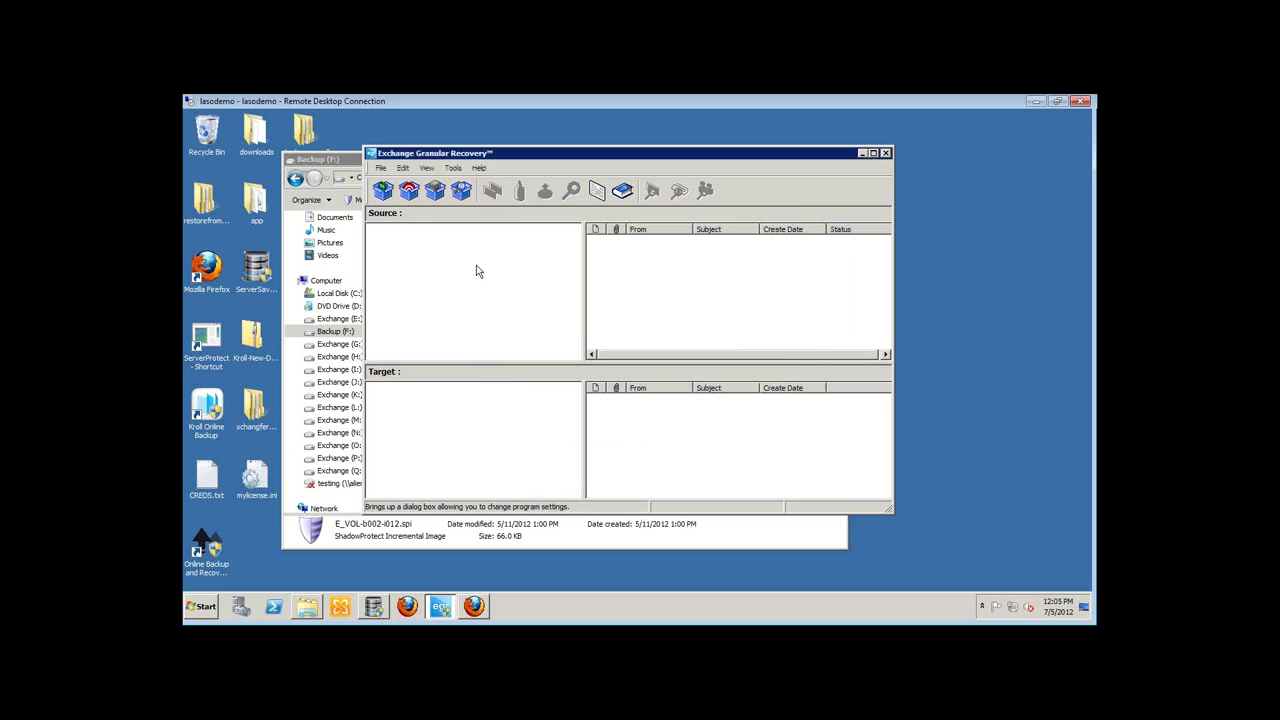
Start selecting a source file for Exchange Granular Recovery and browse up to the Computer level
{"action": "left_click", "coordinate": [391, 194]}
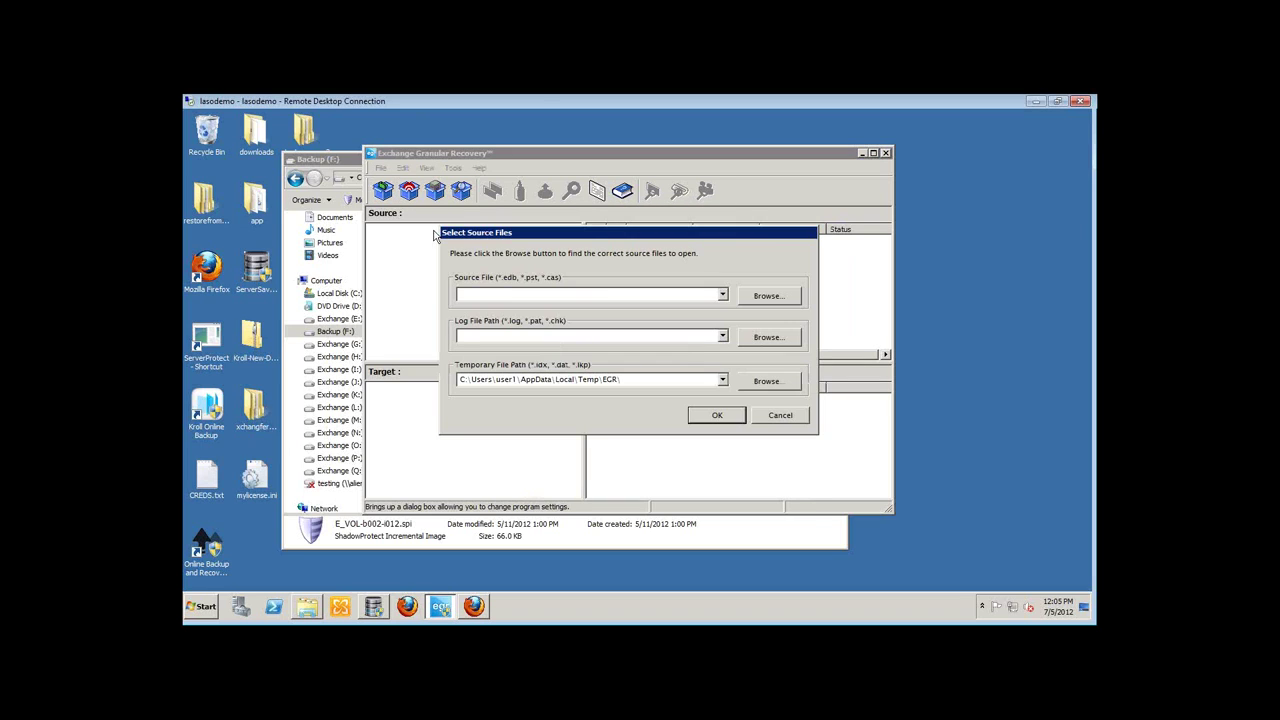
{"action": "left_click", "coordinate": [713, 267]}
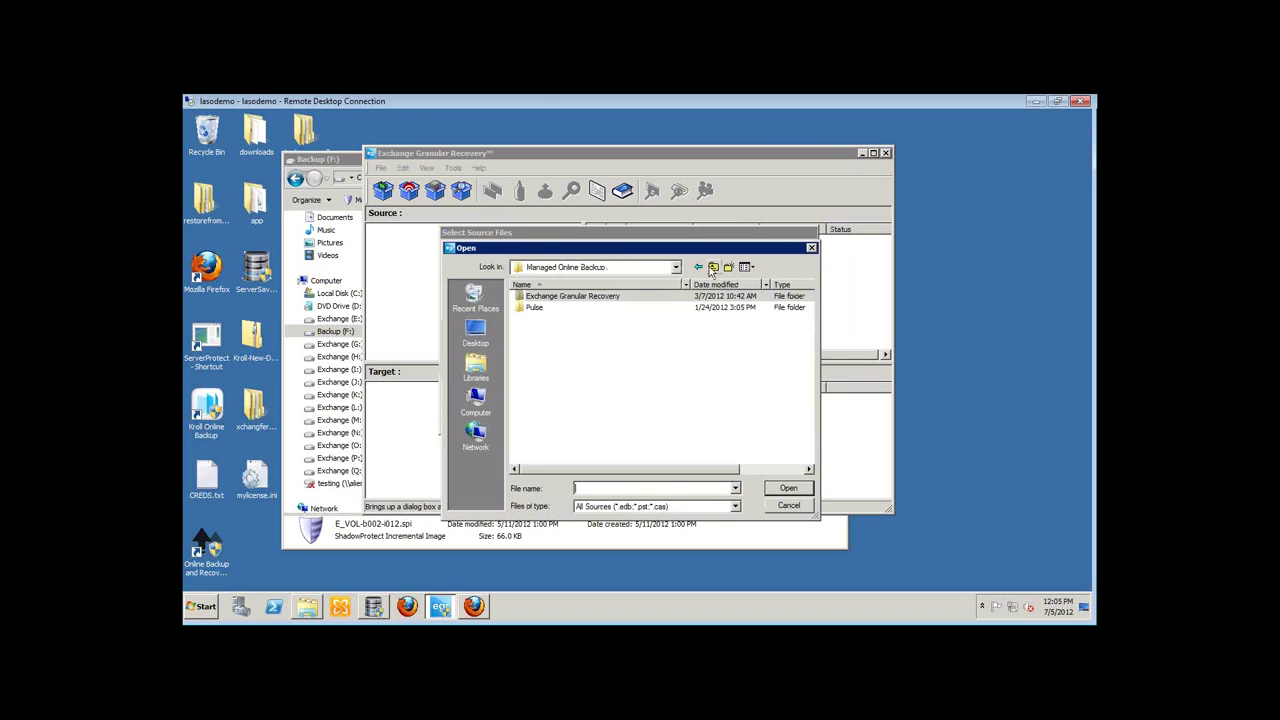
{"action": "left_click", "coordinate": [713, 267]}
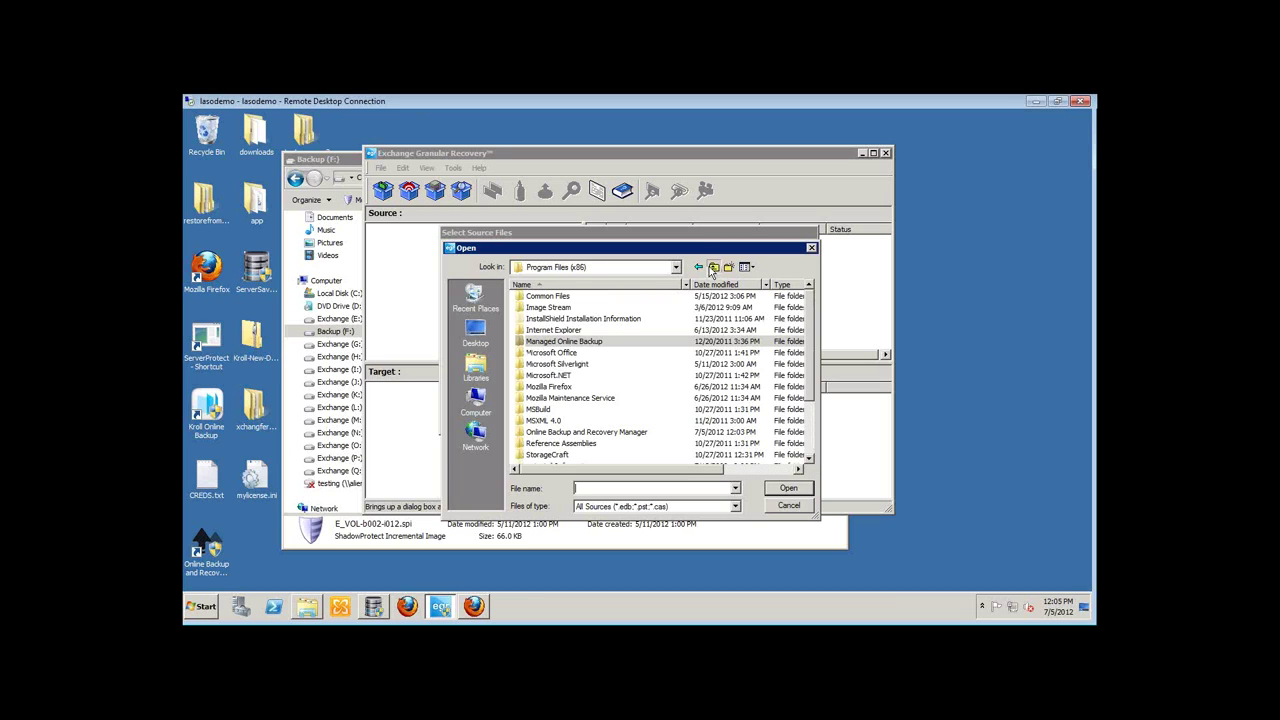
{"action": "left_click", "coordinate": [713, 267]}
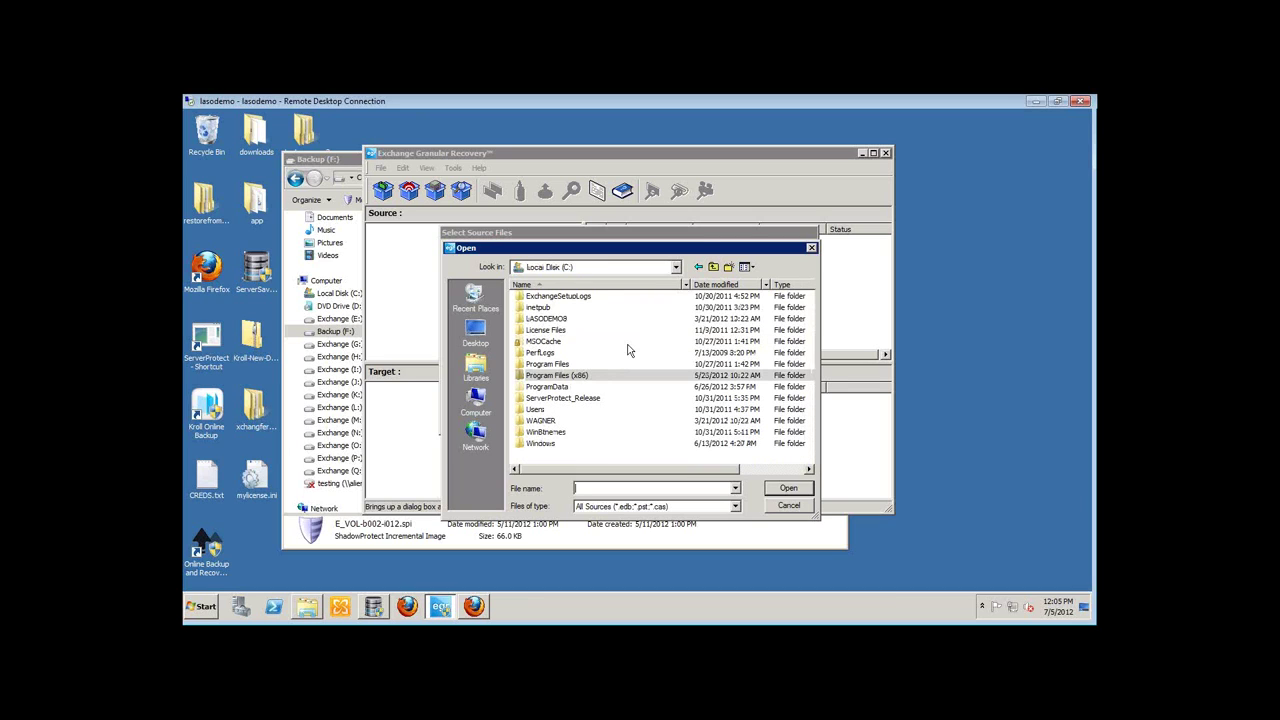
{"action": "key", "text": "BackSpace"}
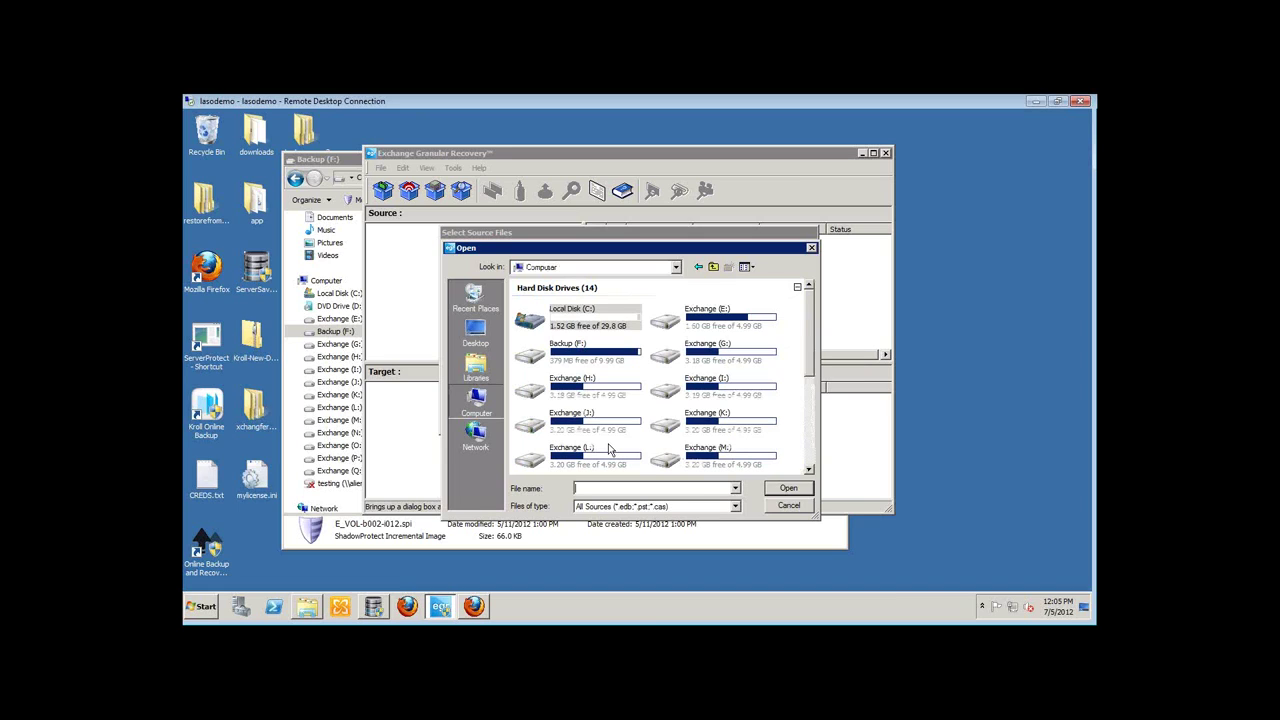
{"action": "left_click", "coordinate": [609, 450]}
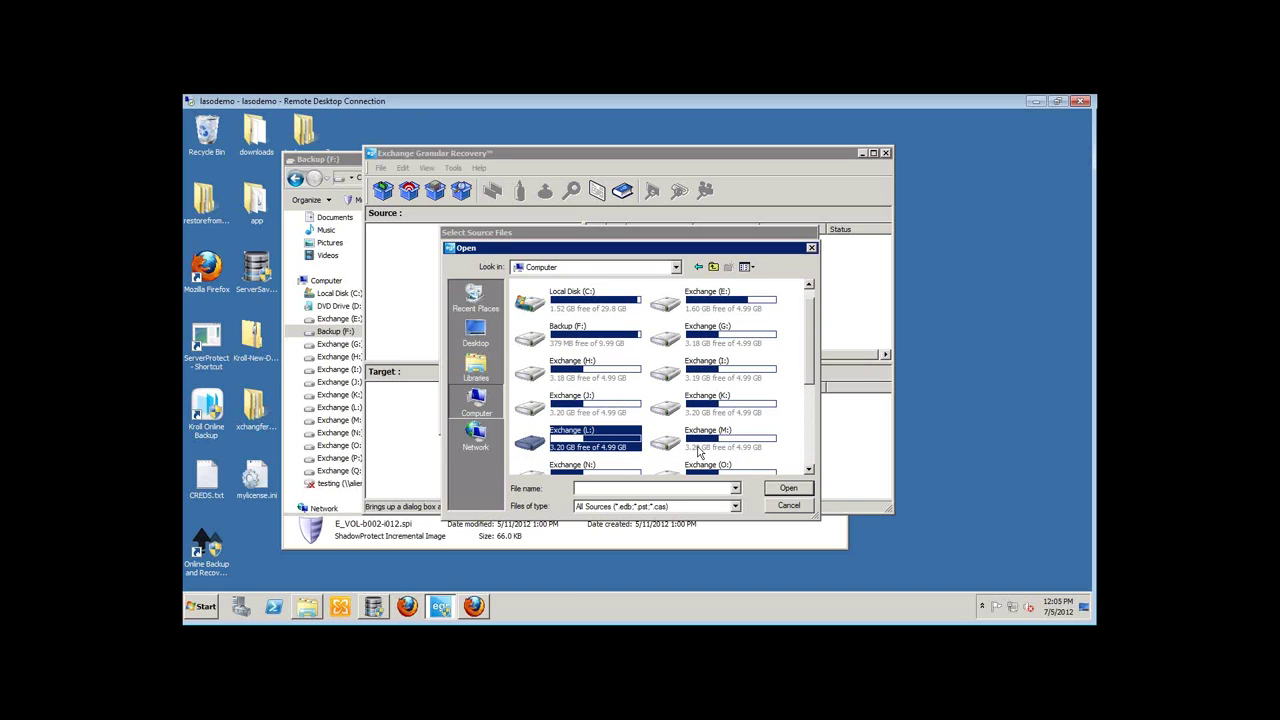
{"action": "double_click", "coordinate": [693, 464]}
{"action": "double_click", "coordinate": [547, 320]}
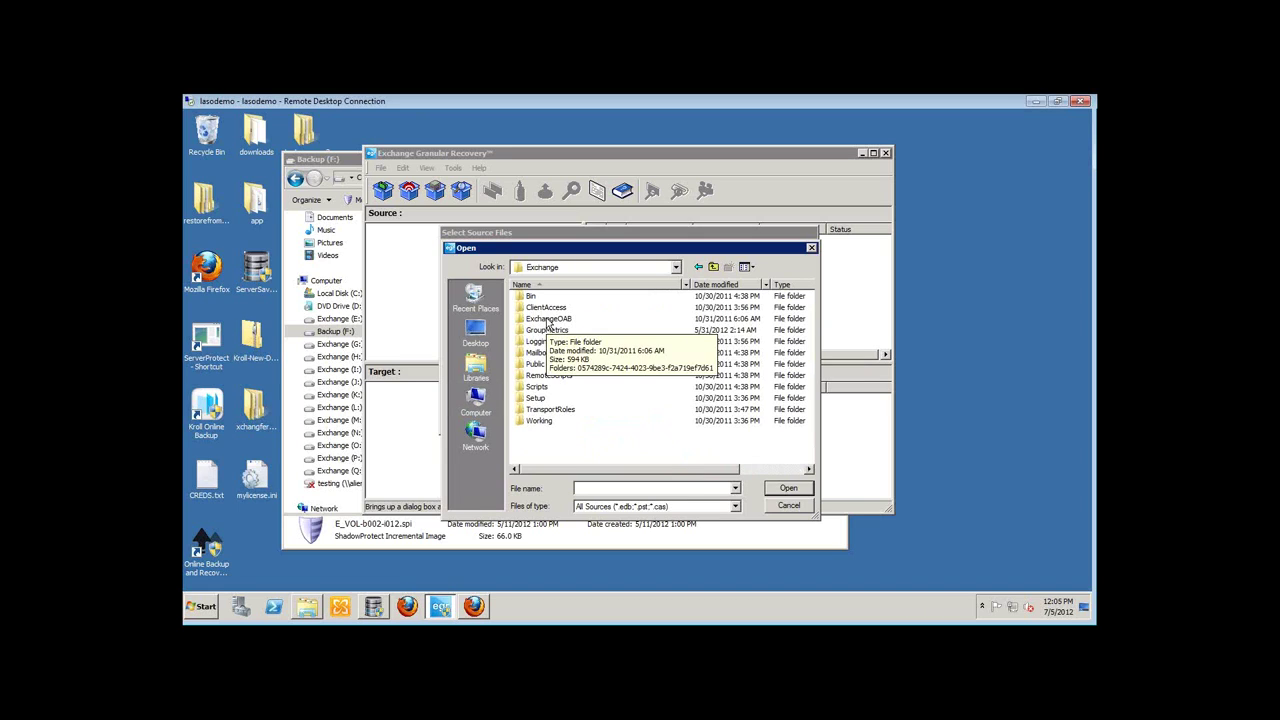
{"action": "double_click", "coordinate": [540, 352]}
{"action": "double_click", "coordinate": [545, 308]}
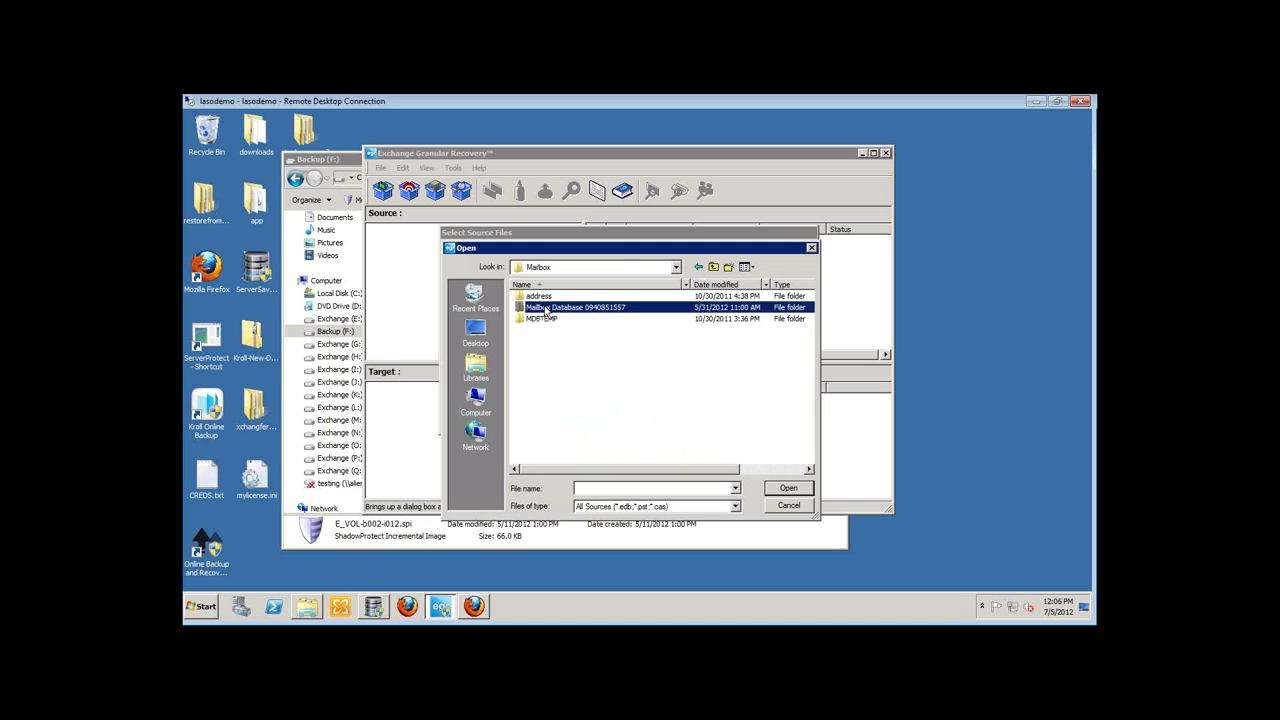
{"action": "double_click", "coordinate": [570, 307]}
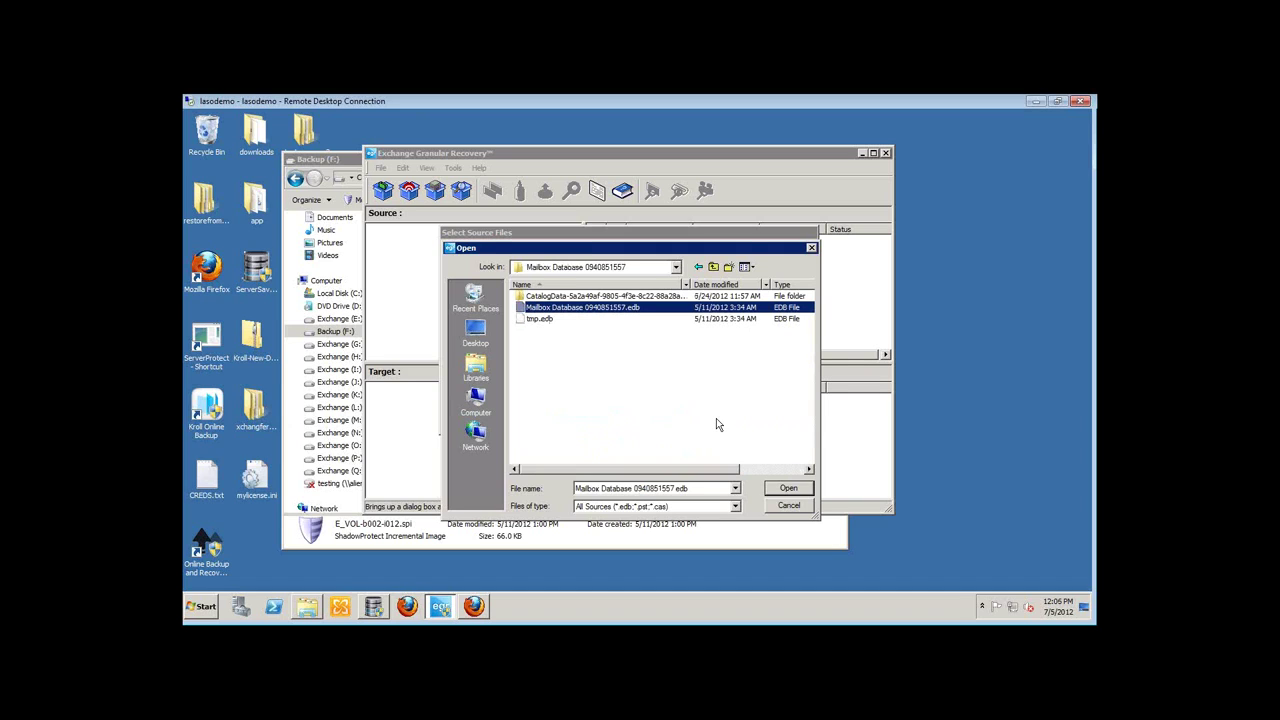
{"action": "left_click", "coordinate": [716, 418]}
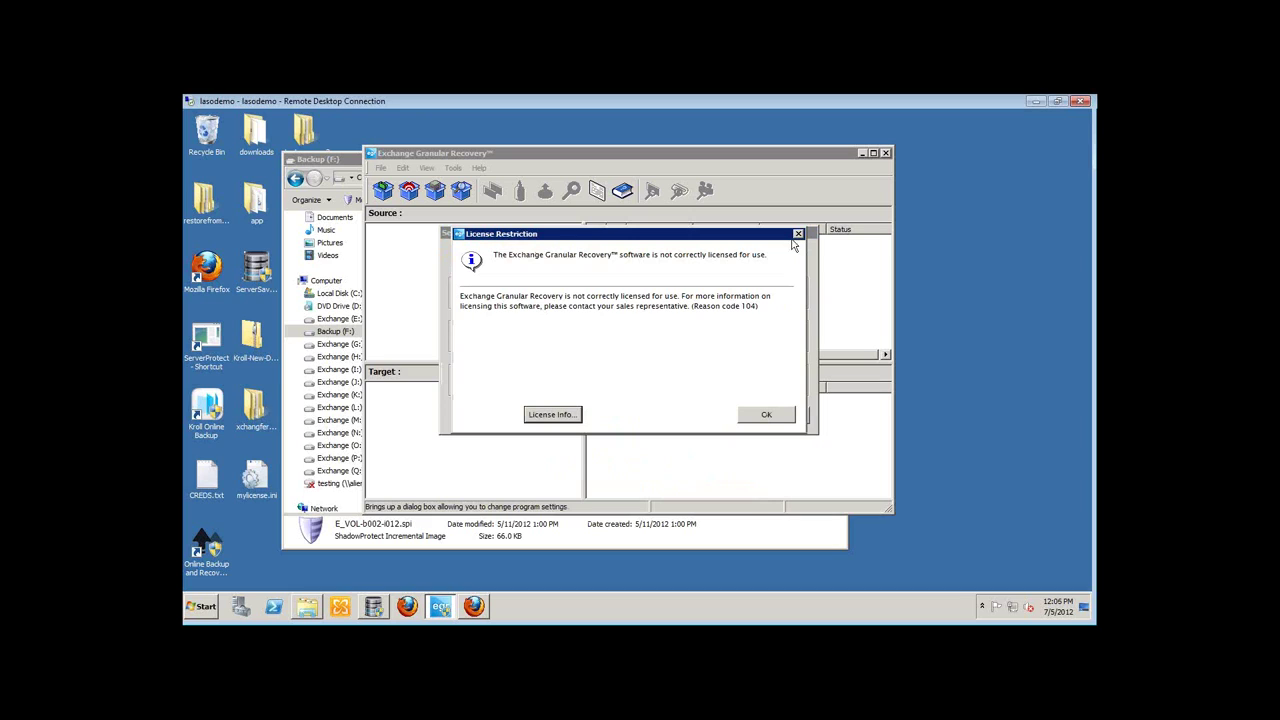
Check the license details from the license restriction notice, dismiss the notice and cancel the source file selection
{"action": "left_click", "coordinate": [568, 416]}
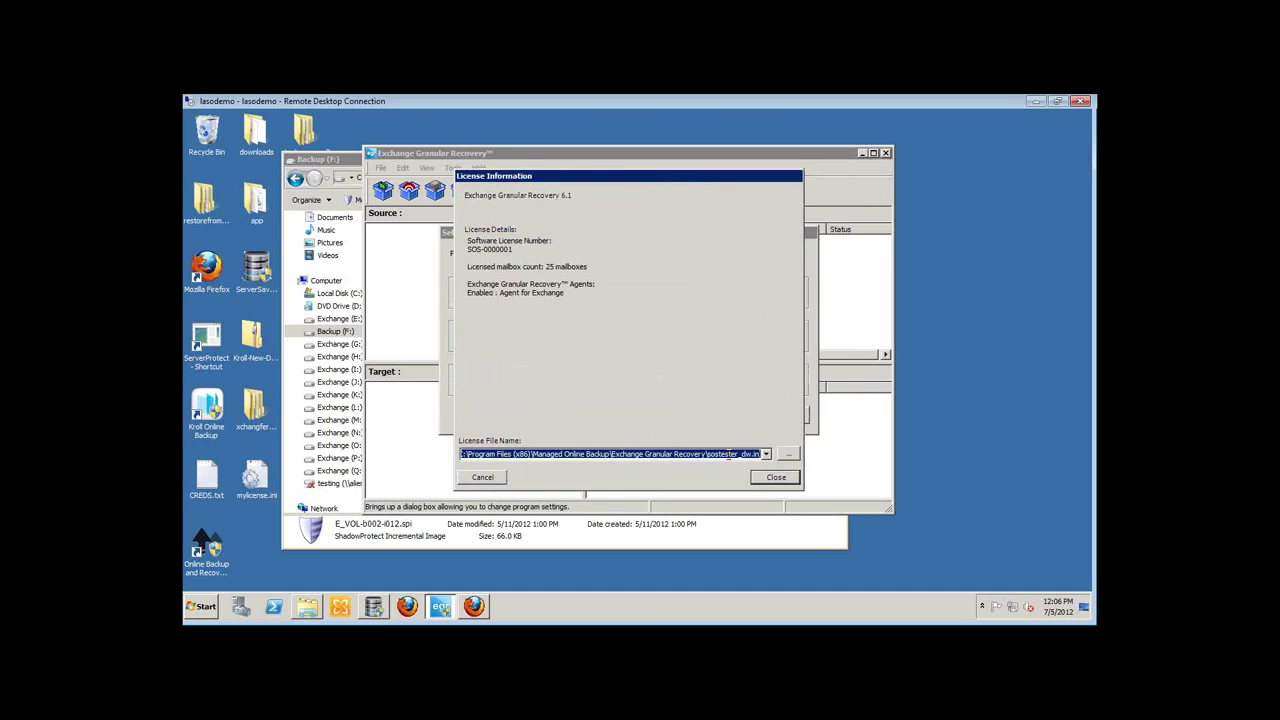
{"action": "left_click", "coordinate": [772, 477]}
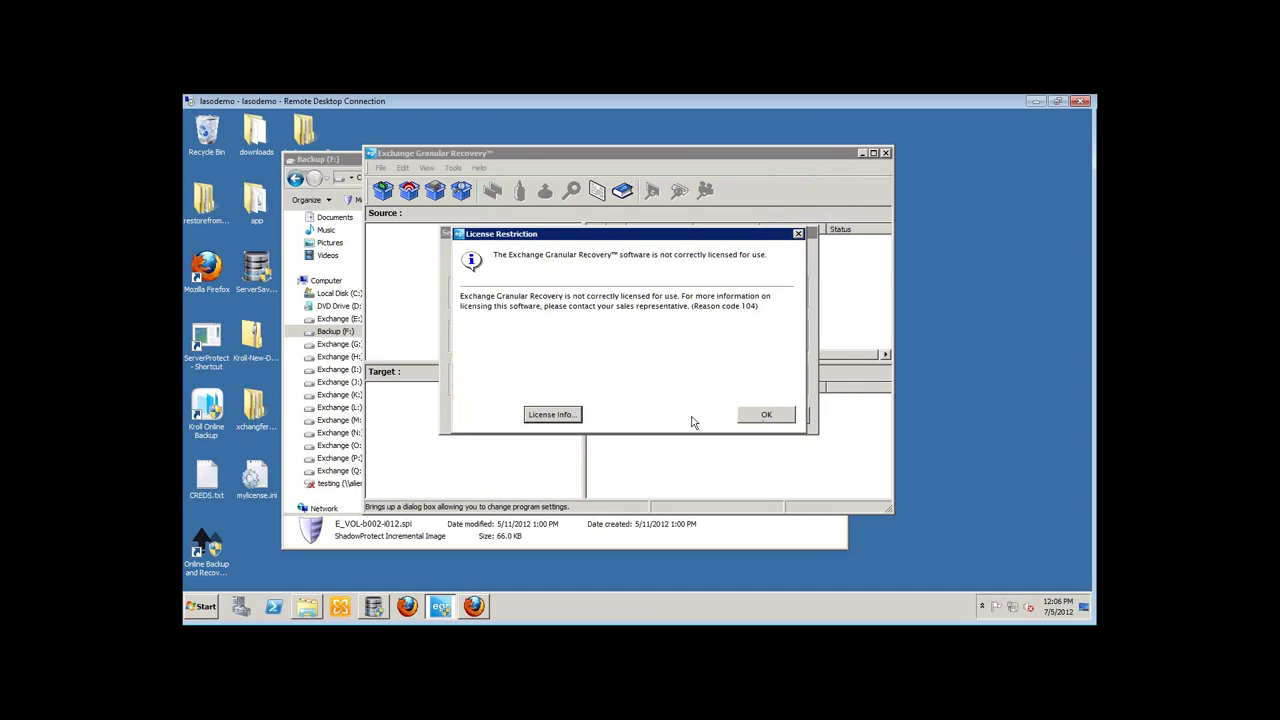
{"action": "left_click", "coordinate": [550, 416]}
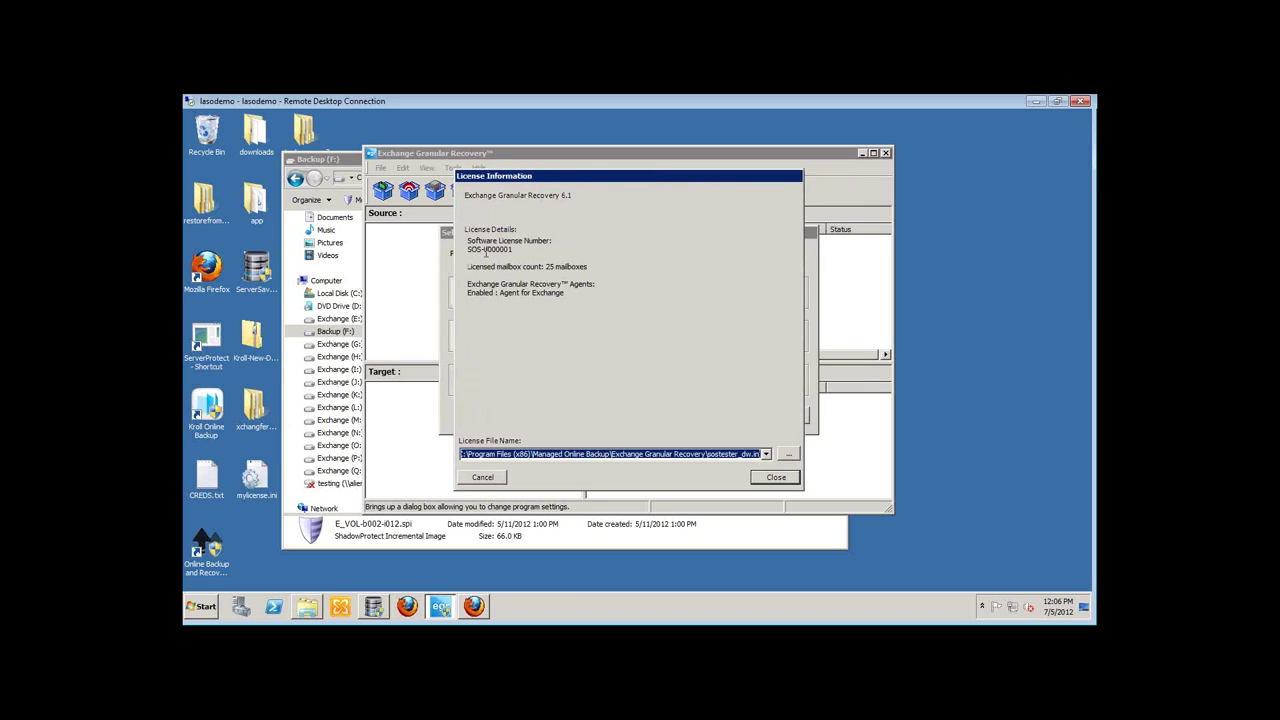
{"action": "left_click", "coordinate": [781, 479]}
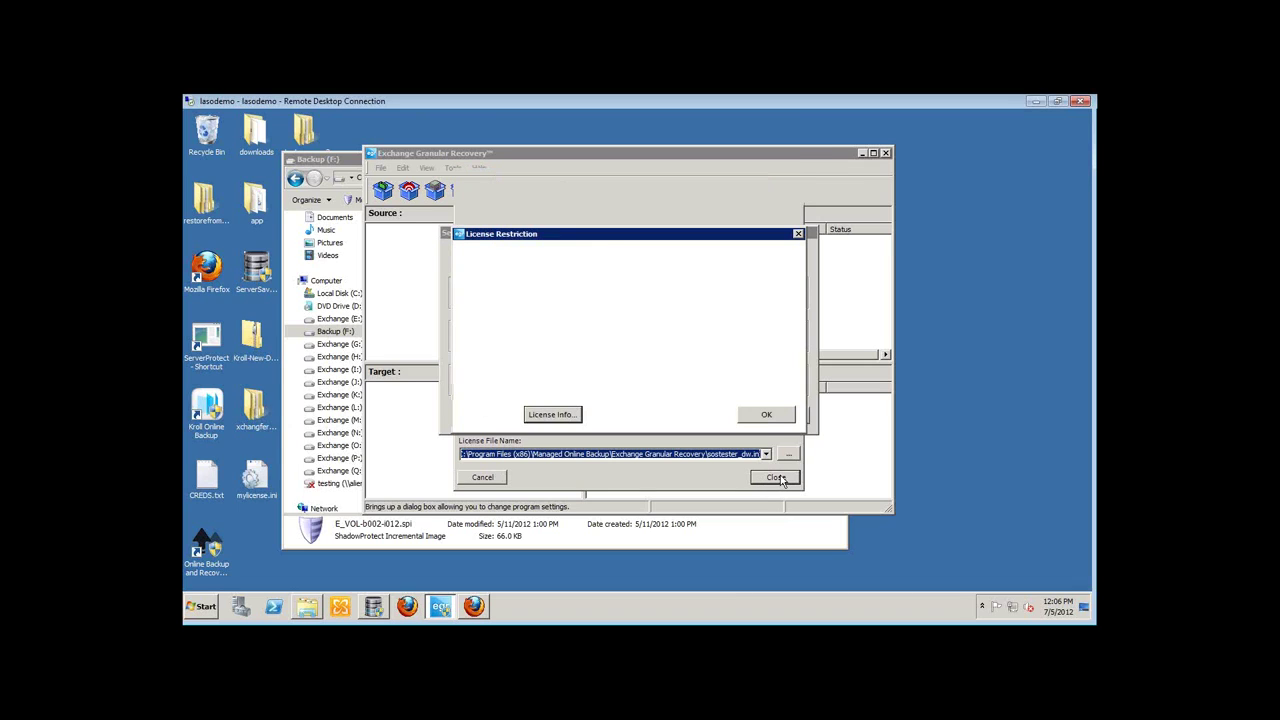
{"action": "left_click", "coordinate": [765, 418]}
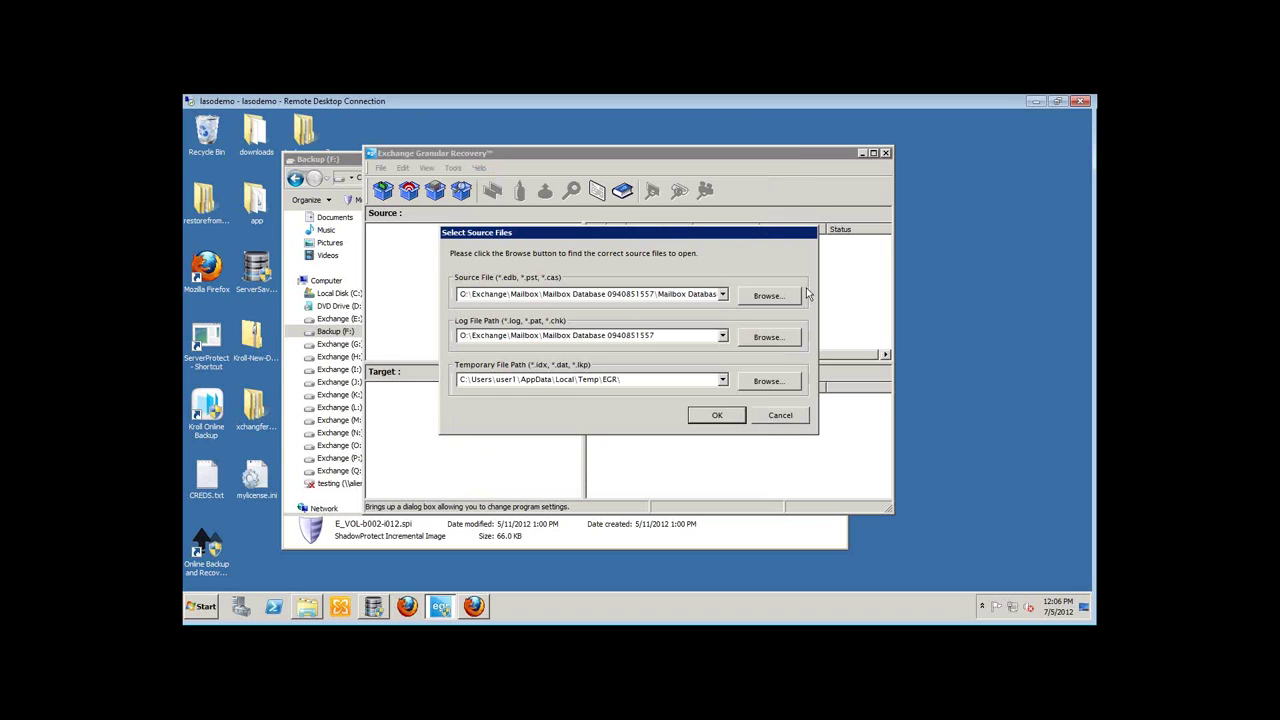
{"action": "left_click", "coordinate": [780, 415]}
Move the Exchange Granular Recovery window aside and close the Backup (F:) folder window
{"action": "left_click_drag", "start_coordinate": [703, 157], "coordinate": [713, 155]}
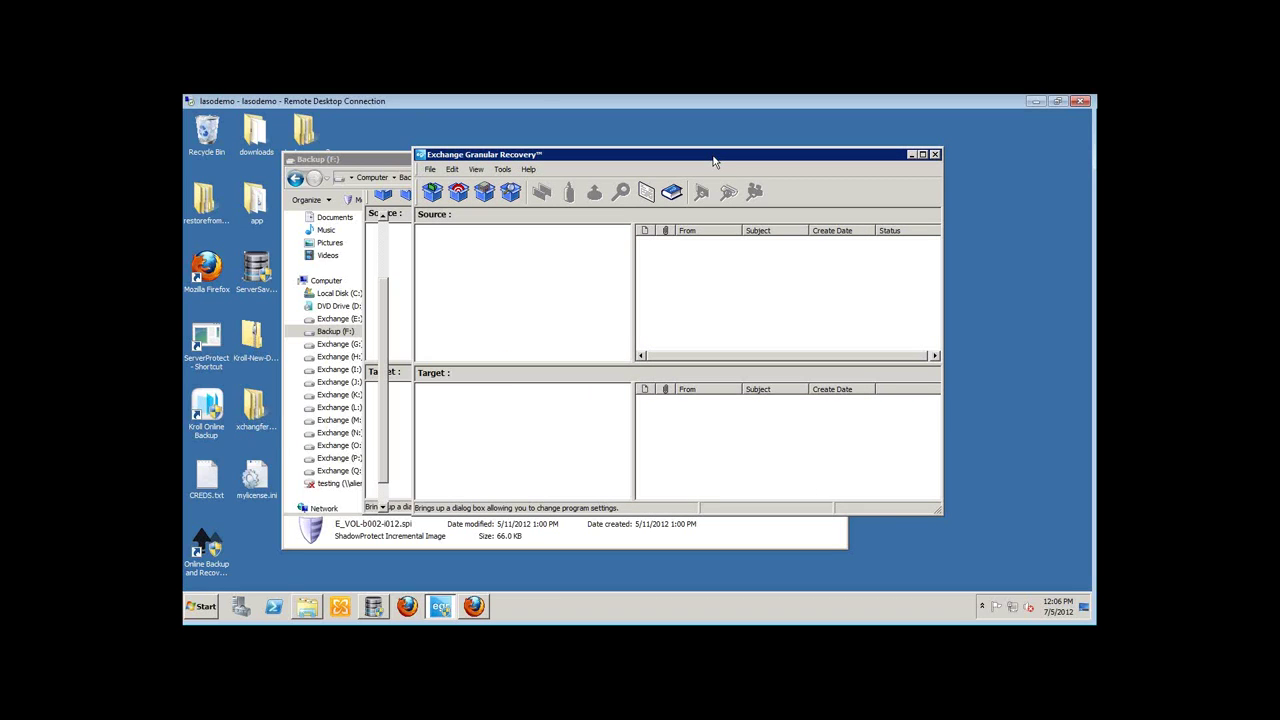
{"action": "left_click_drag", "start_coordinate": [713, 158], "coordinate": [766, 156]}
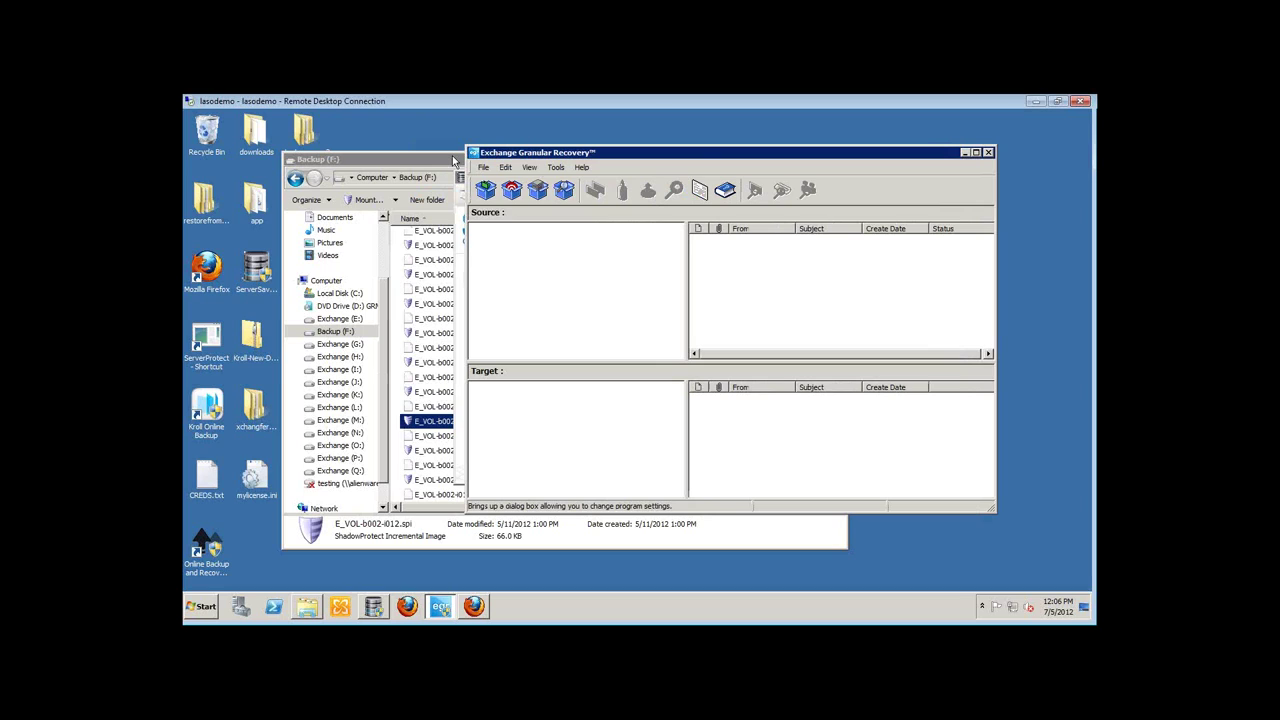
{"action": "left_click", "coordinate": [452, 156]}
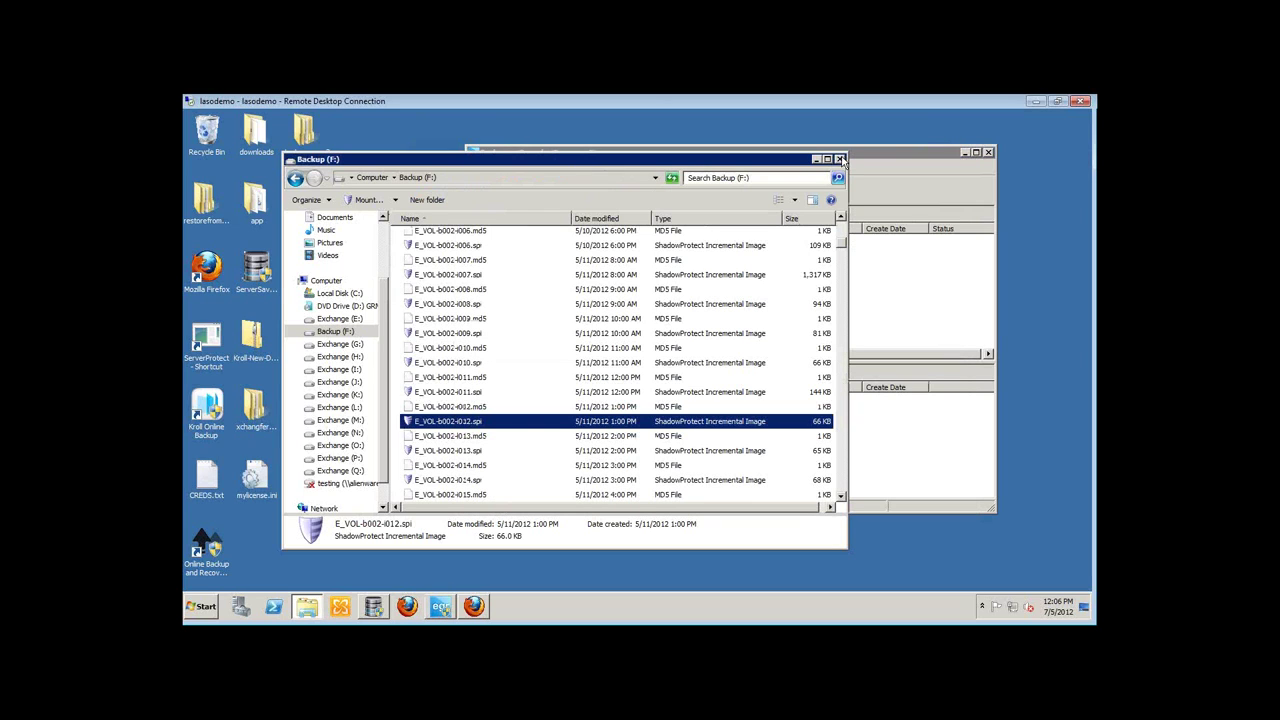
{"action": "left_click", "coordinate": [840, 160]}
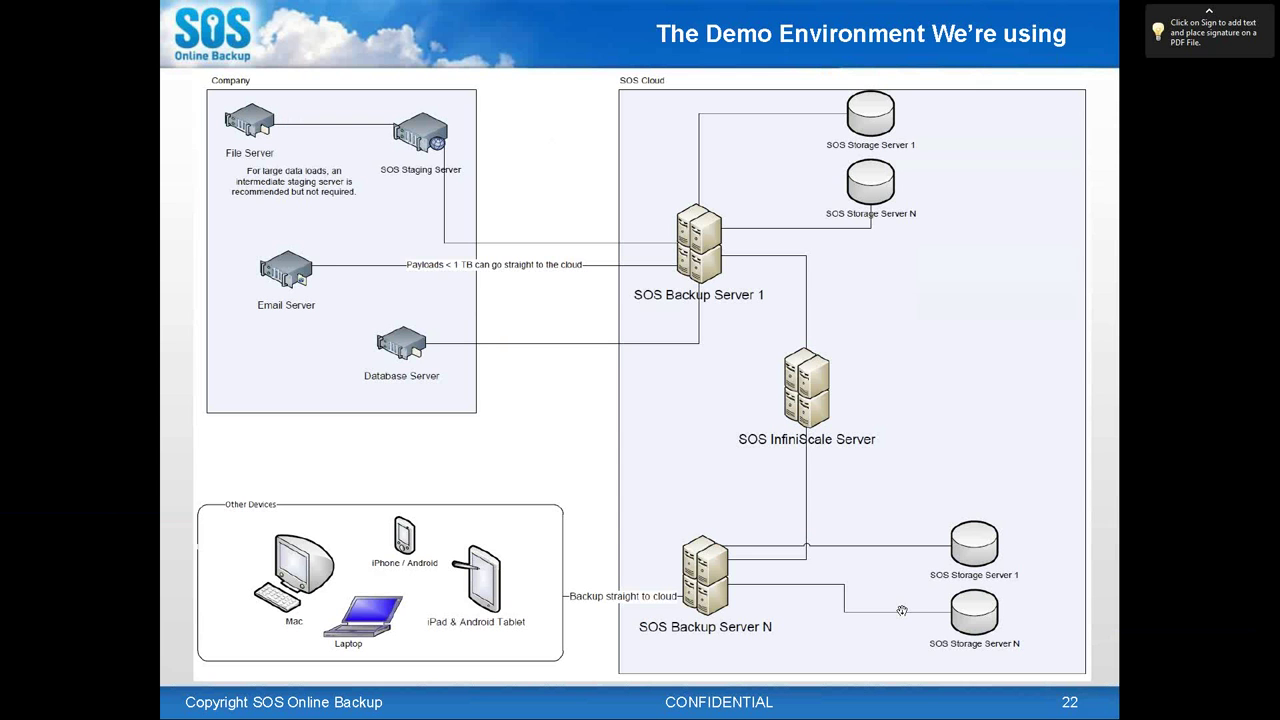
{"action": "key", "text": "Page_Down"}
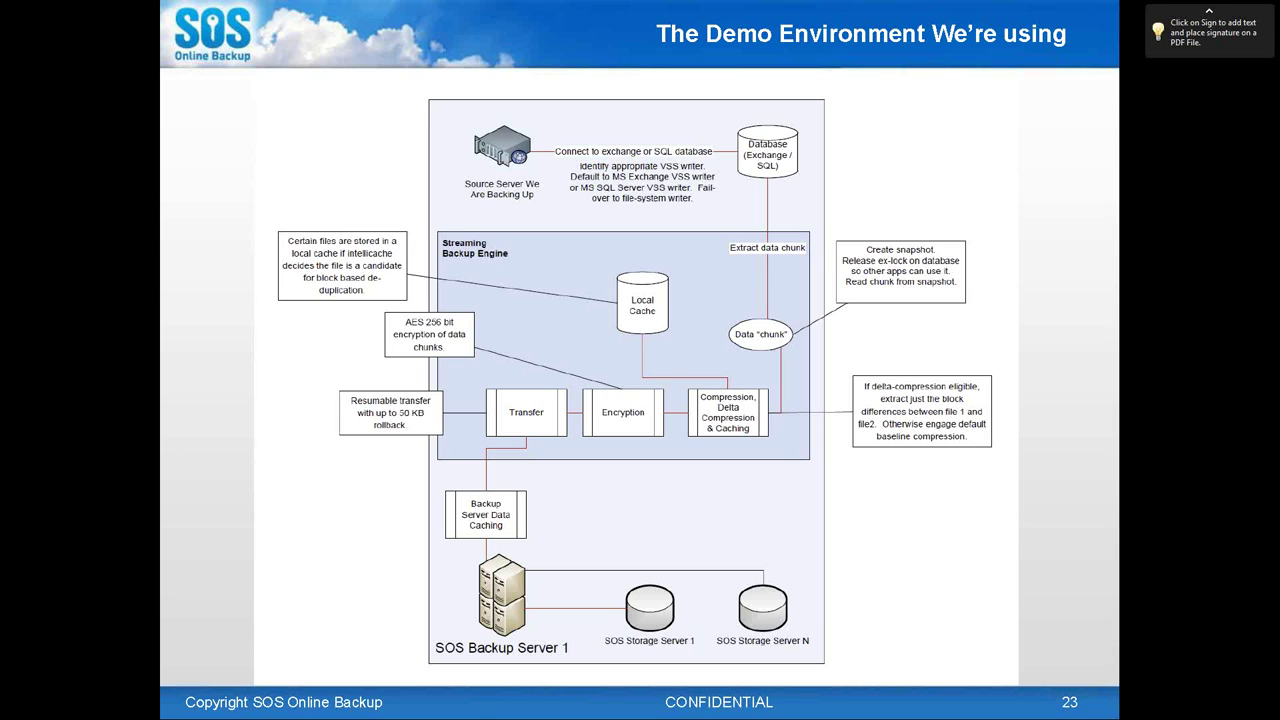
{"action": "key", "text": "Page_Down"}
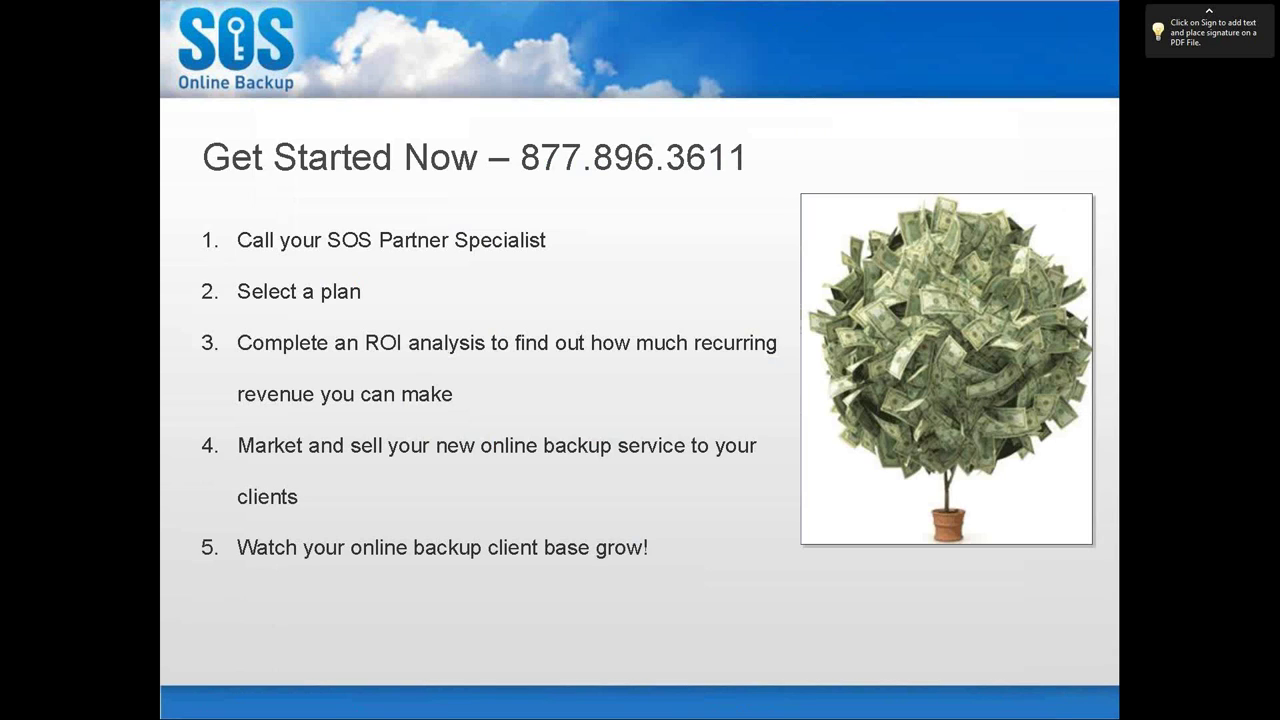